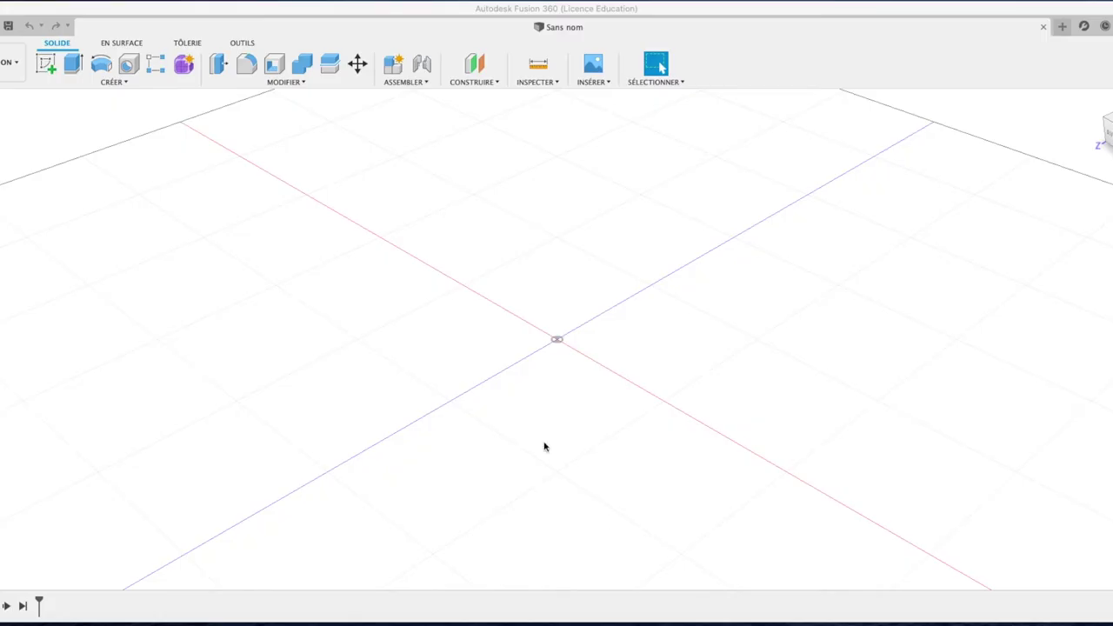
# Sketch a 28 mm diameter circle centred on the origin on the XZ ground plane.
pyautogui.click(47, 69)
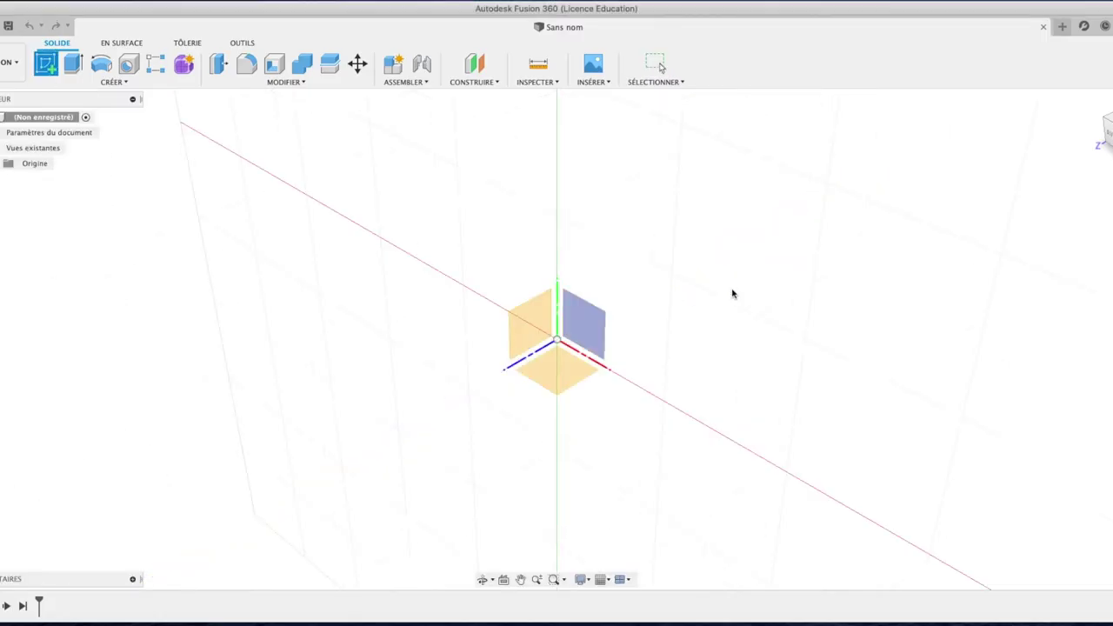
pyautogui.click(559, 378)
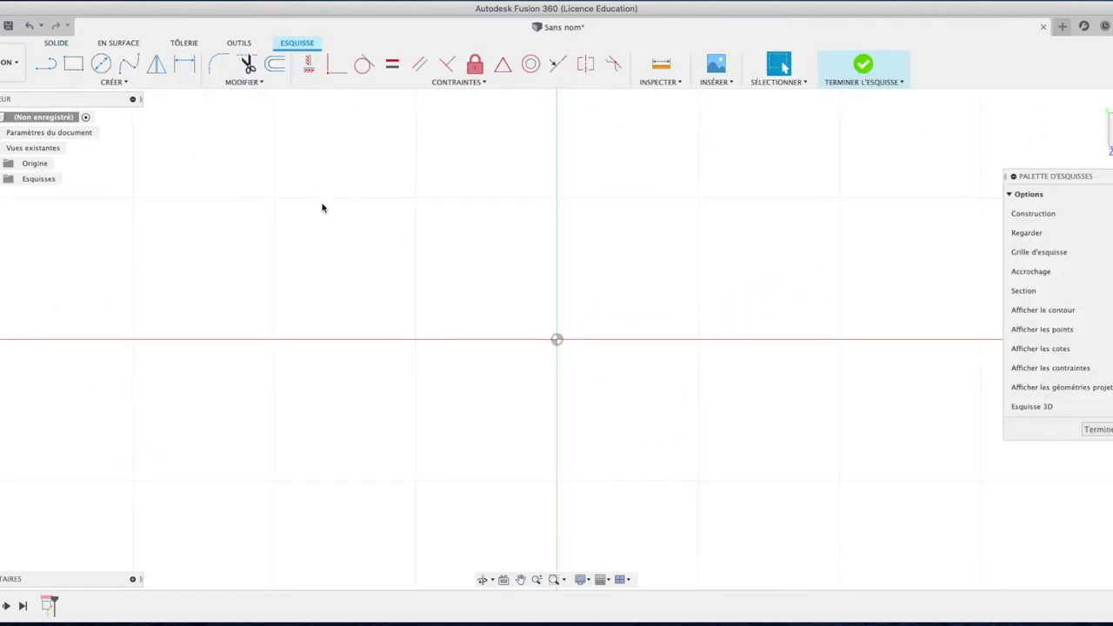
pyautogui.click(101, 64)
pyautogui.click(556, 339)
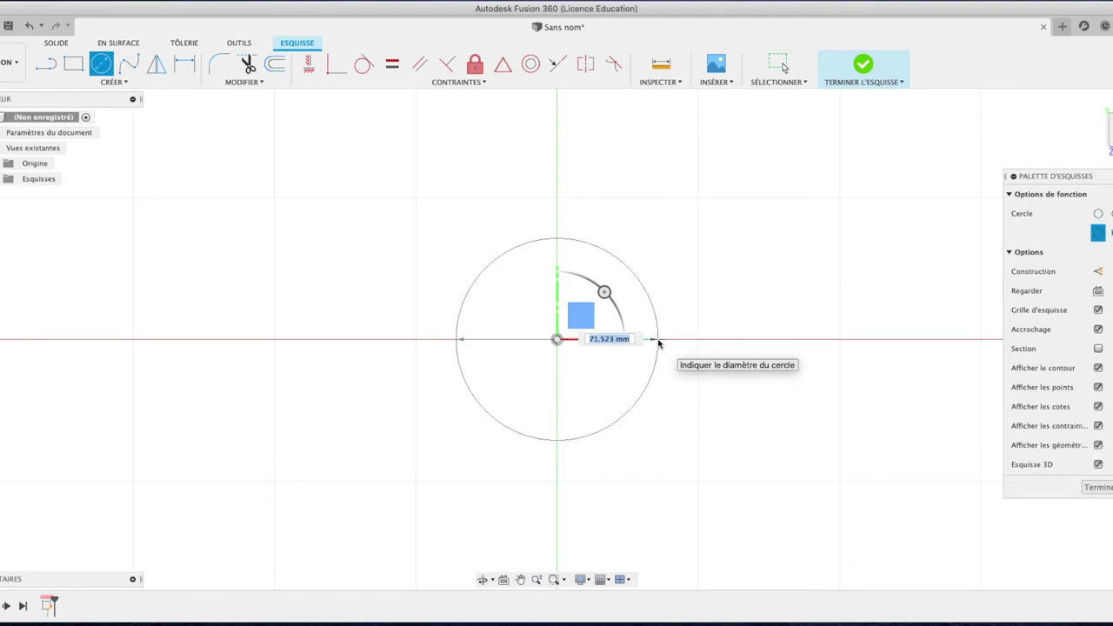
pyautogui.write('2')
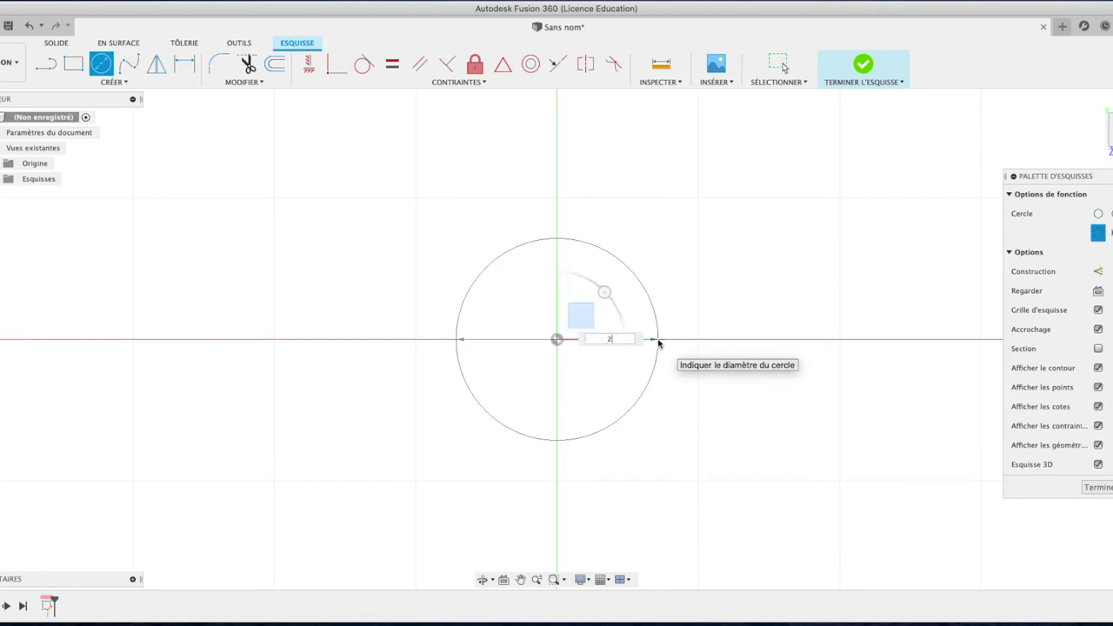
pyautogui.write('8')
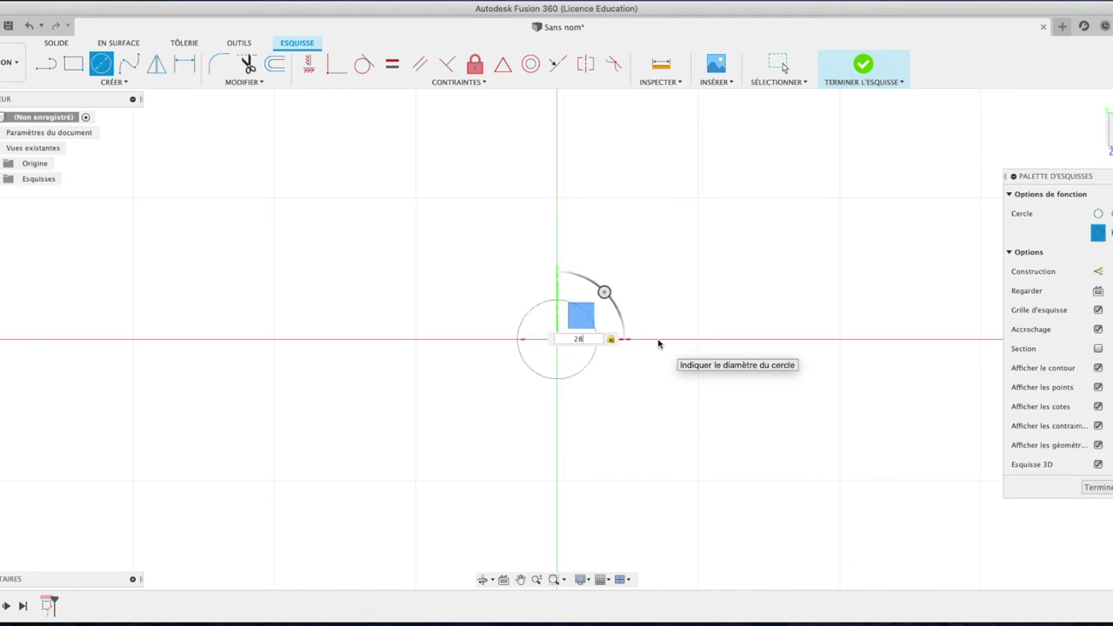
pyautogui.press('Return')
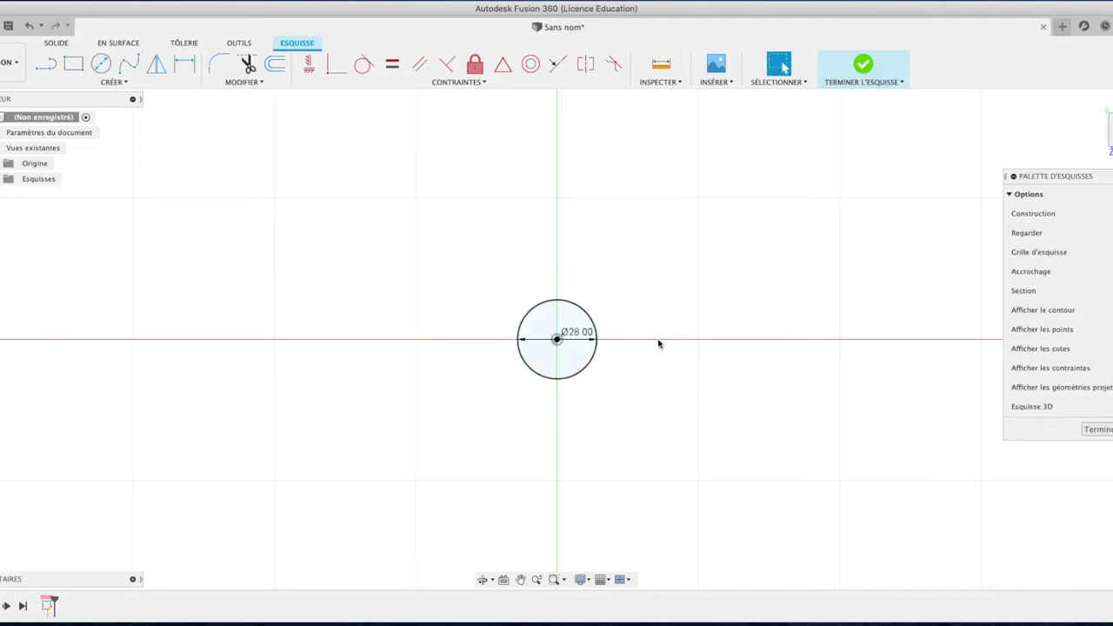
# Extrude the 28 mm circle profile 15 mm into a solid cylinder, then view its underside.
pyautogui.press('e')
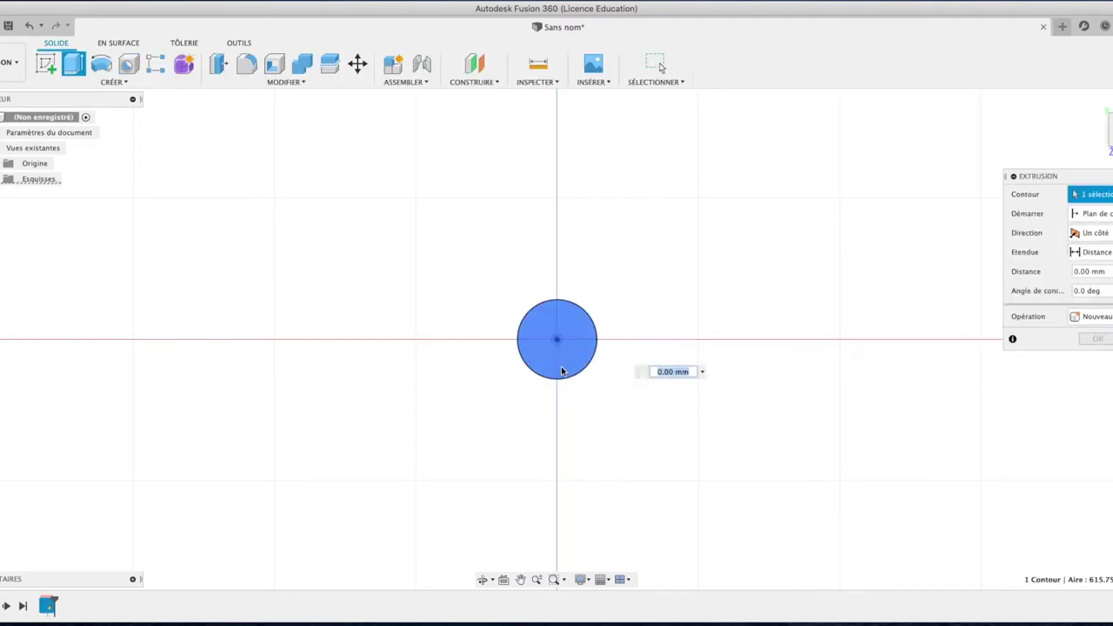
pyautogui.click(561, 369)
pyautogui.click(564, 368)
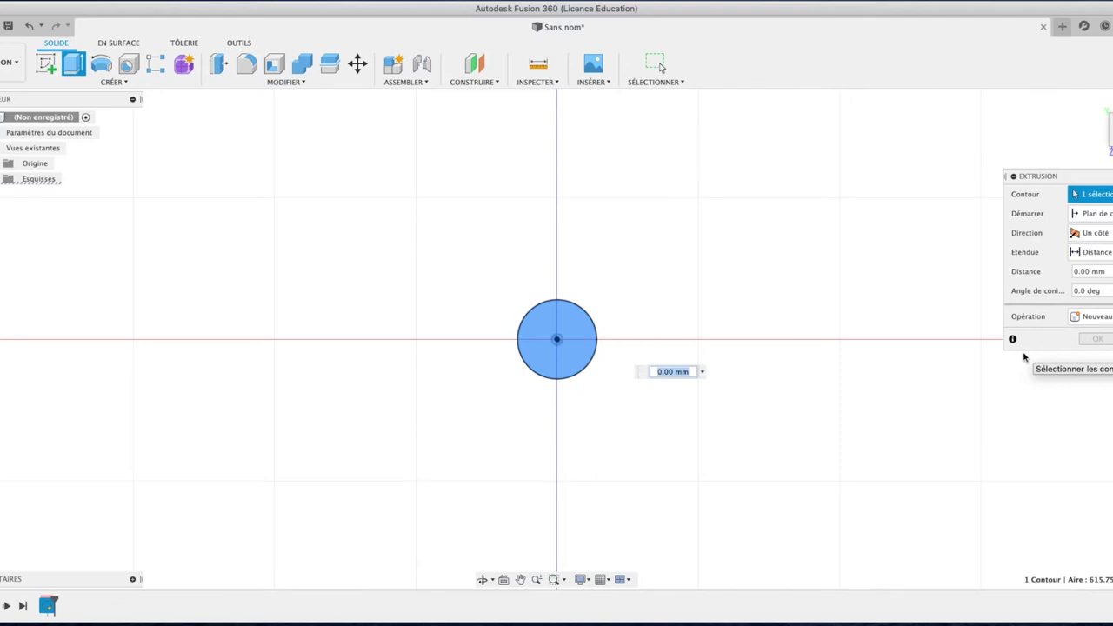
pyautogui.write('15')
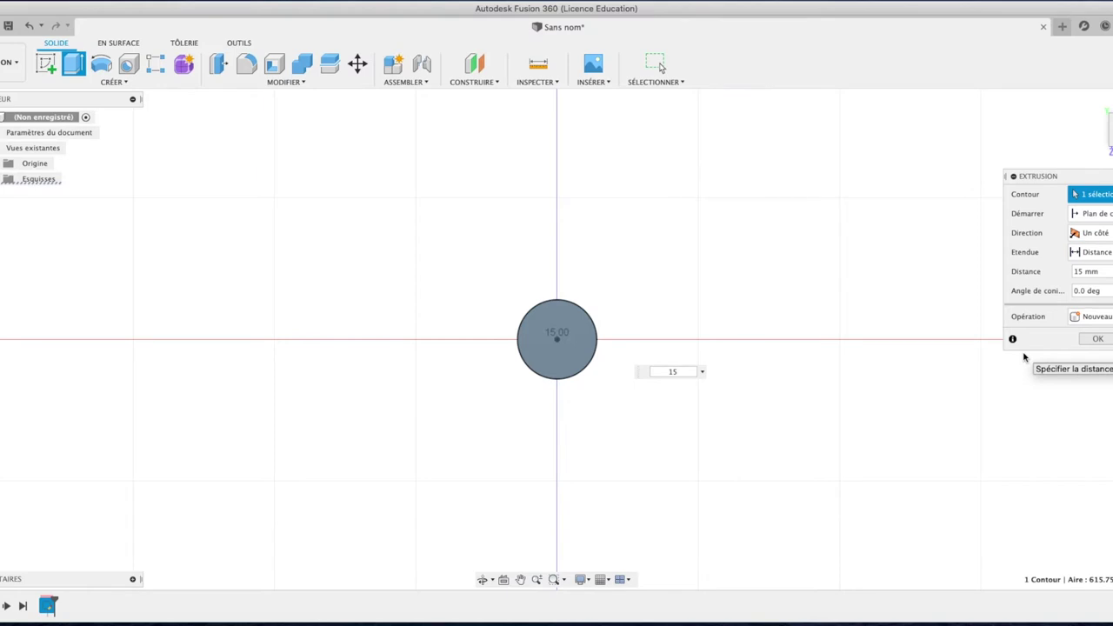
pyautogui.press('Return')
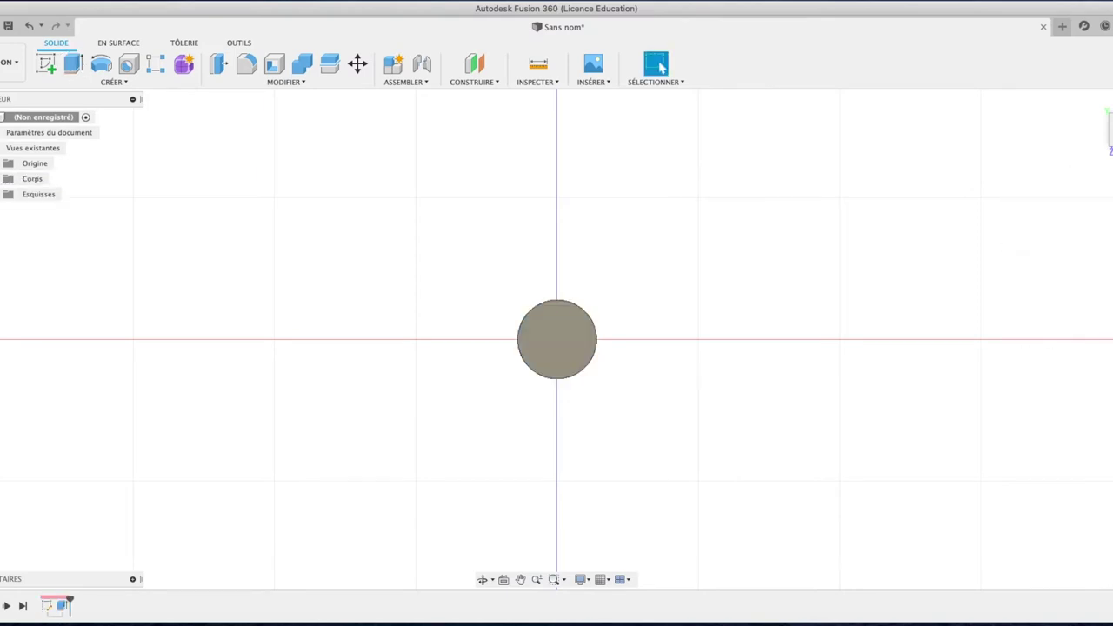
pyautogui.click(1097, 102)
pyautogui.moveTo(1106, 129)
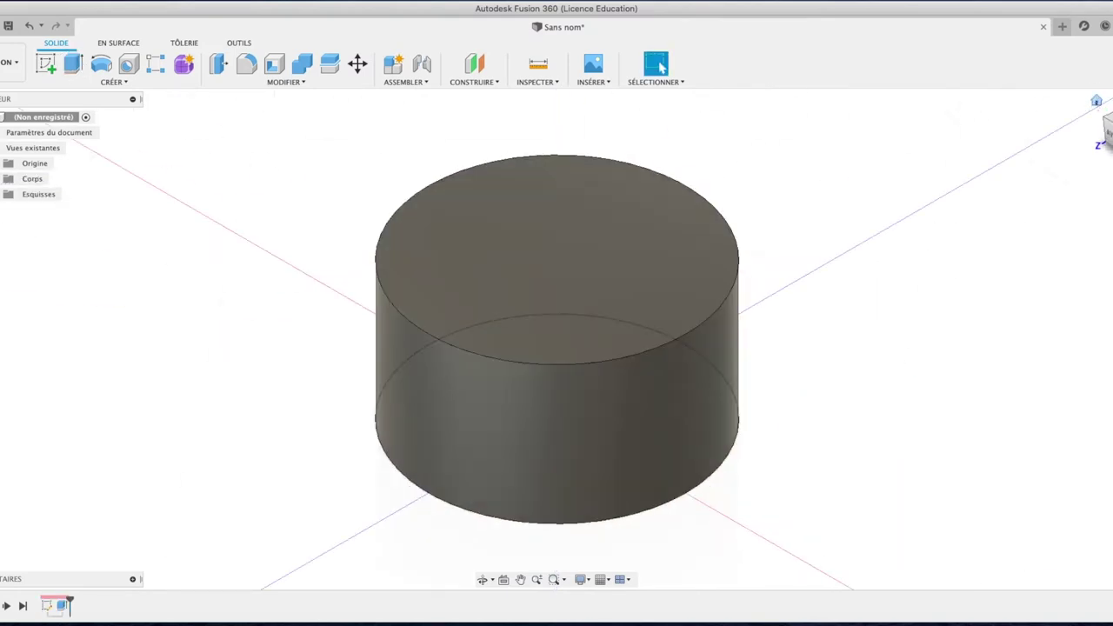
pyautogui.click(1104, 122)
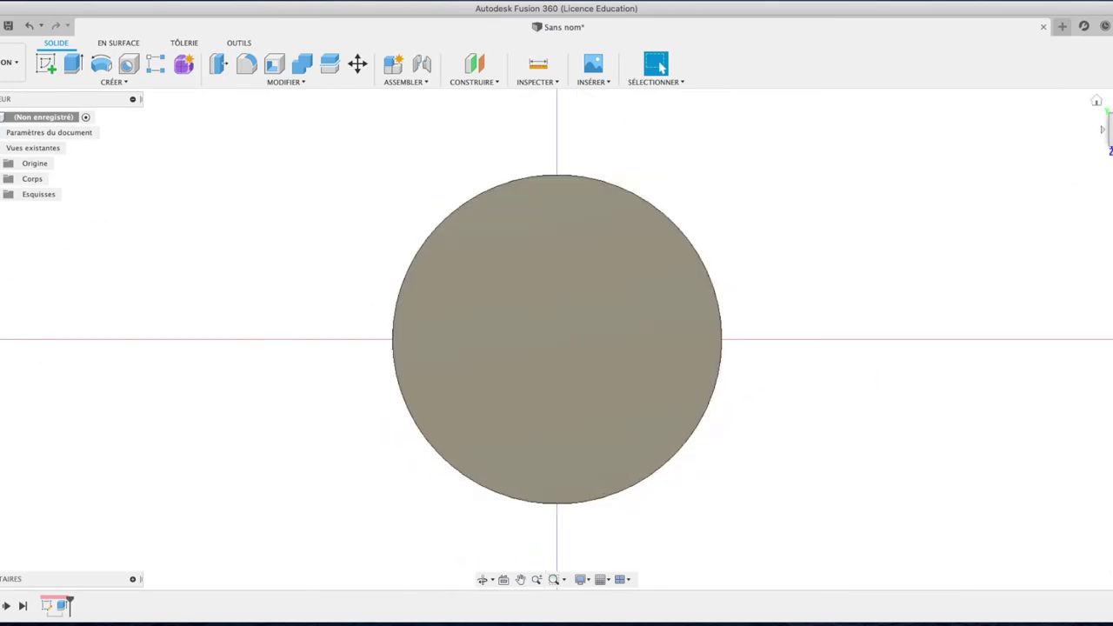
pyautogui.moveTo(1102, 129); pyautogui.dragTo(759, 329)
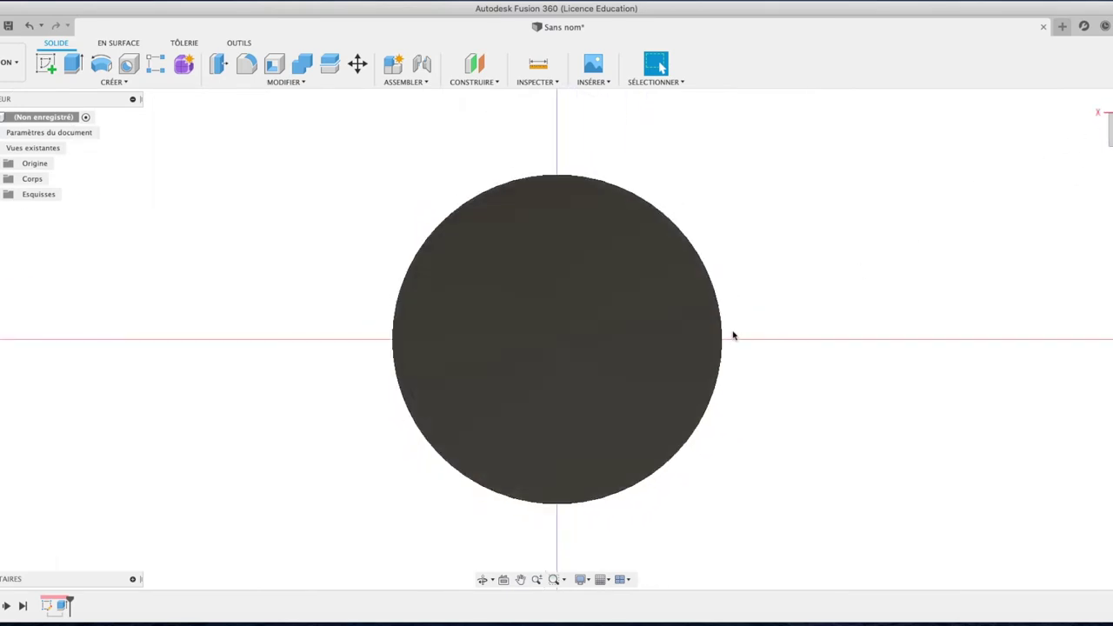
# Shell the cylinder with its end face removed and a 2 mm wall thickened outward (Extérieur).
pyautogui.click(426, 218)
pyautogui.click(274, 64)
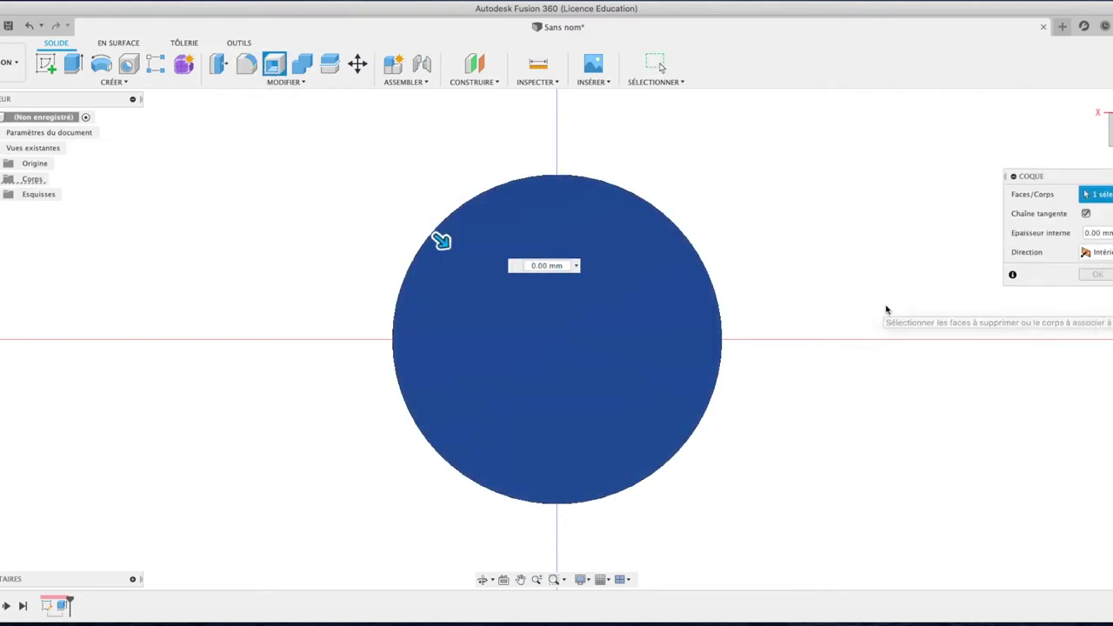
pyautogui.click(1097, 233)
pyautogui.press('Down')
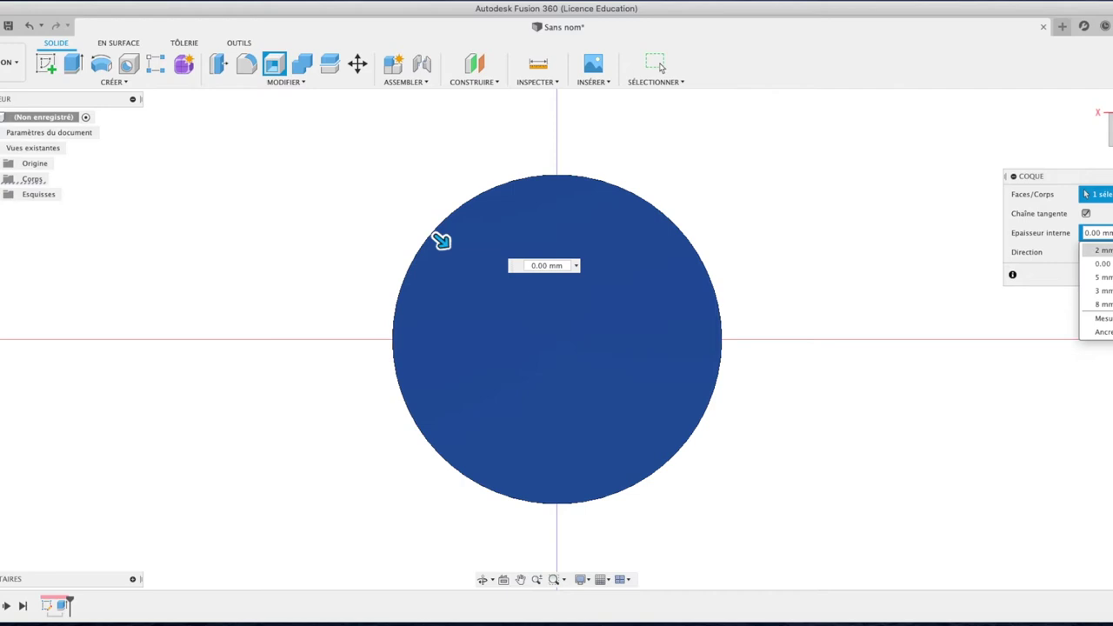
pyautogui.press('Return')
pyautogui.click(1095, 253)
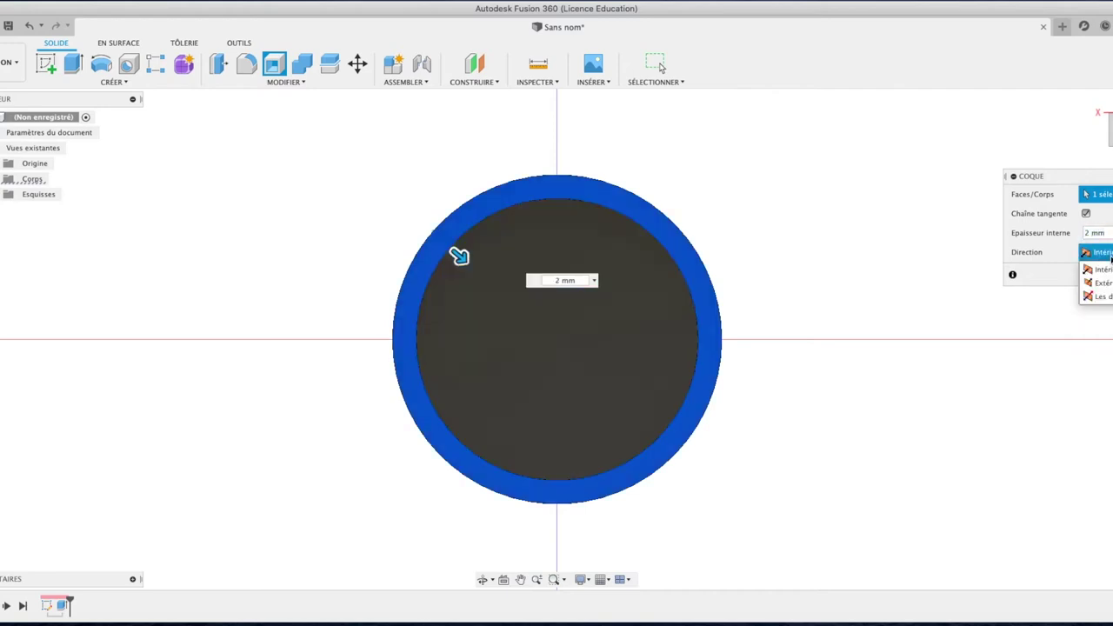
pyautogui.click(1098, 284)
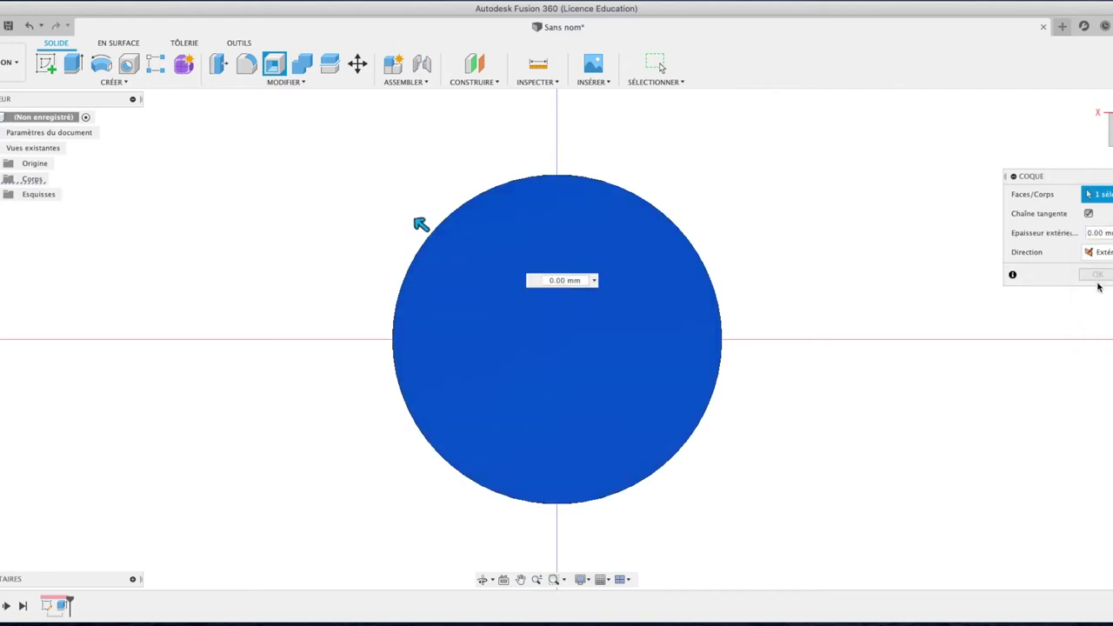
pyautogui.press('Down')
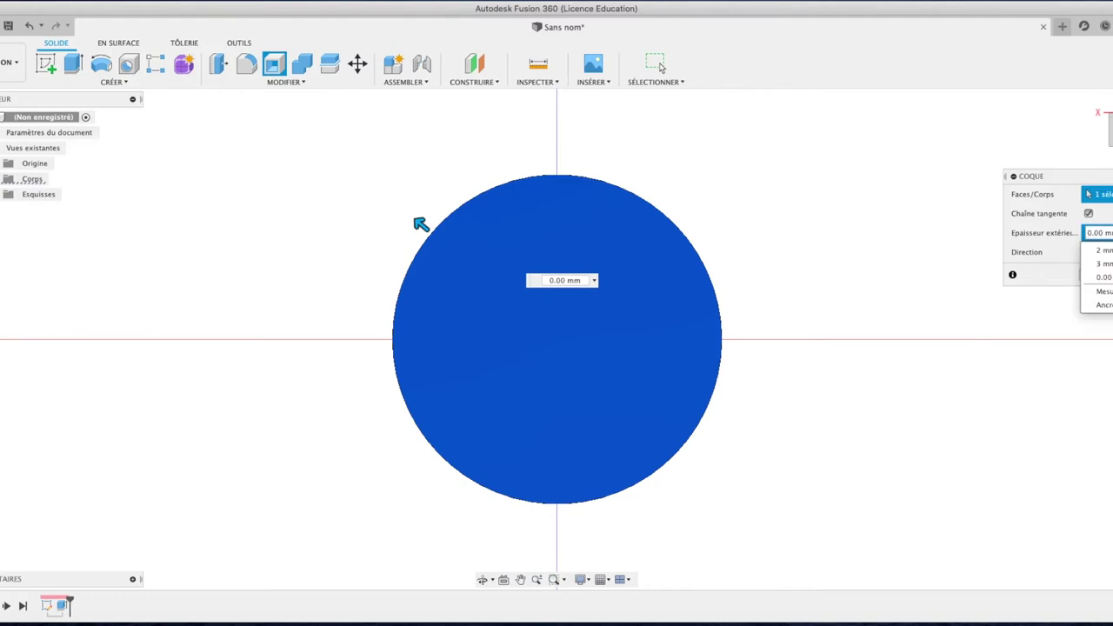
pyautogui.press('Return')
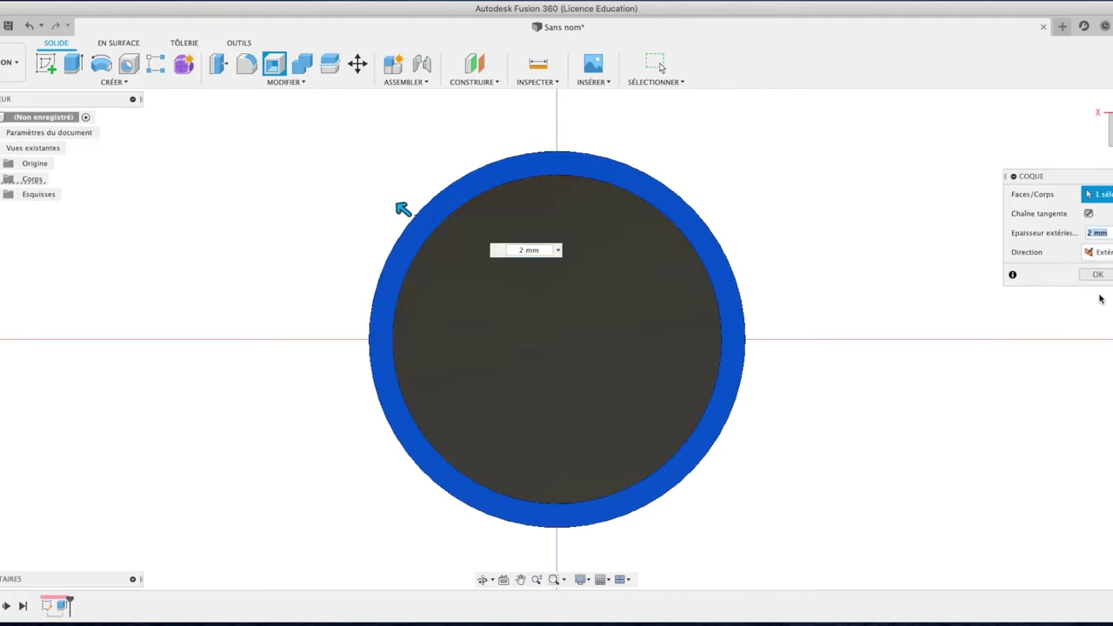
pyautogui.click(1098, 274)
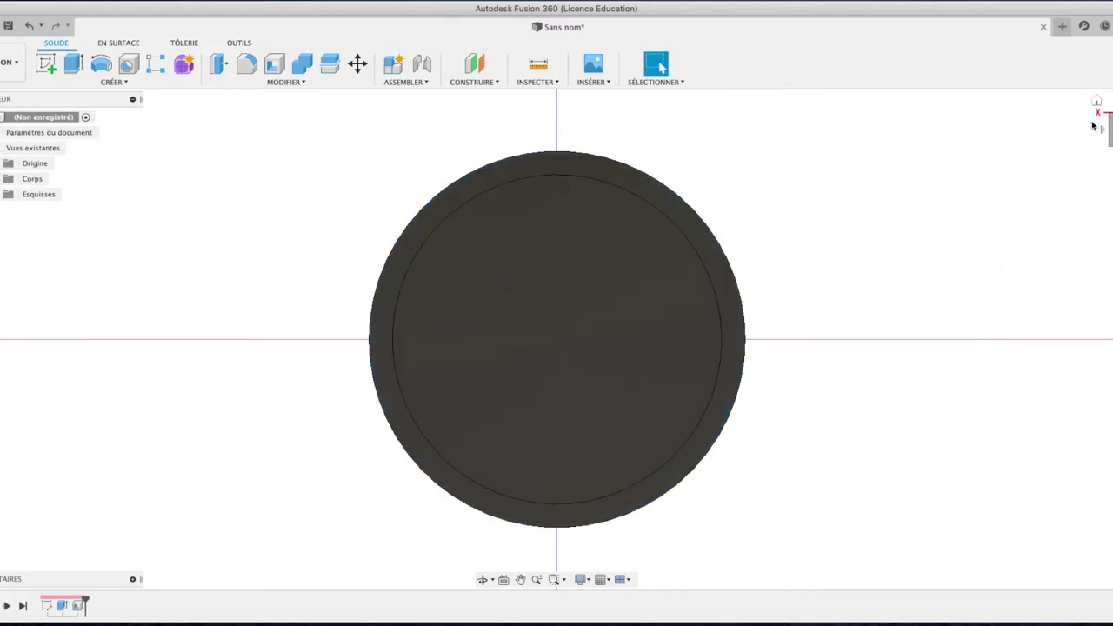
pyautogui.click(1097, 101)
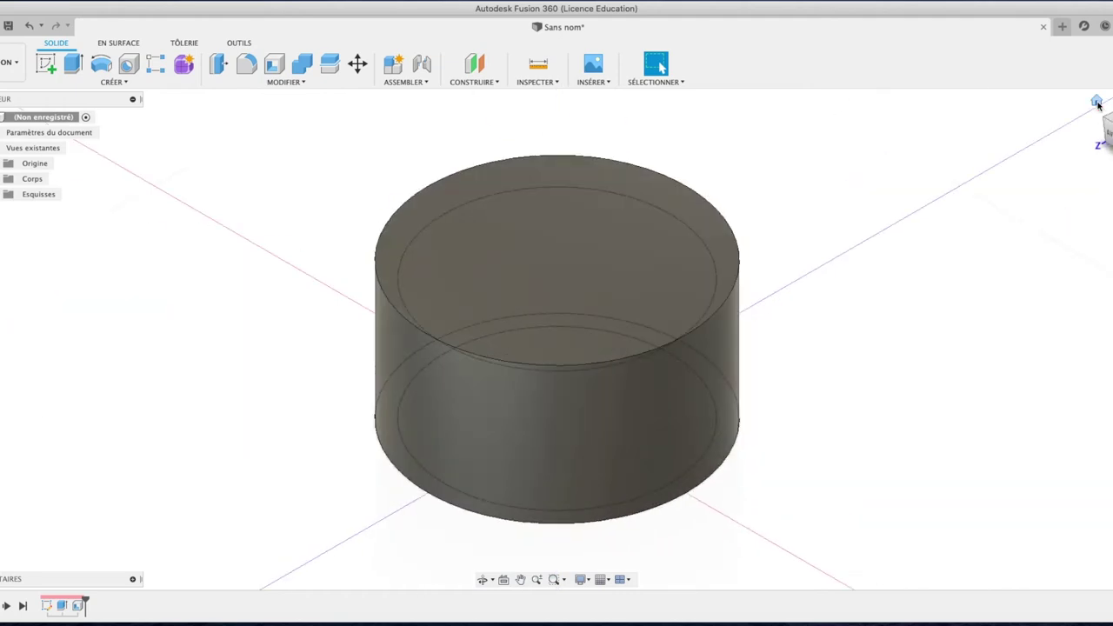
# Centre the cup in a zoomed-out top view and open the CRÉER feature list.
pyautogui.click(1108, 122)
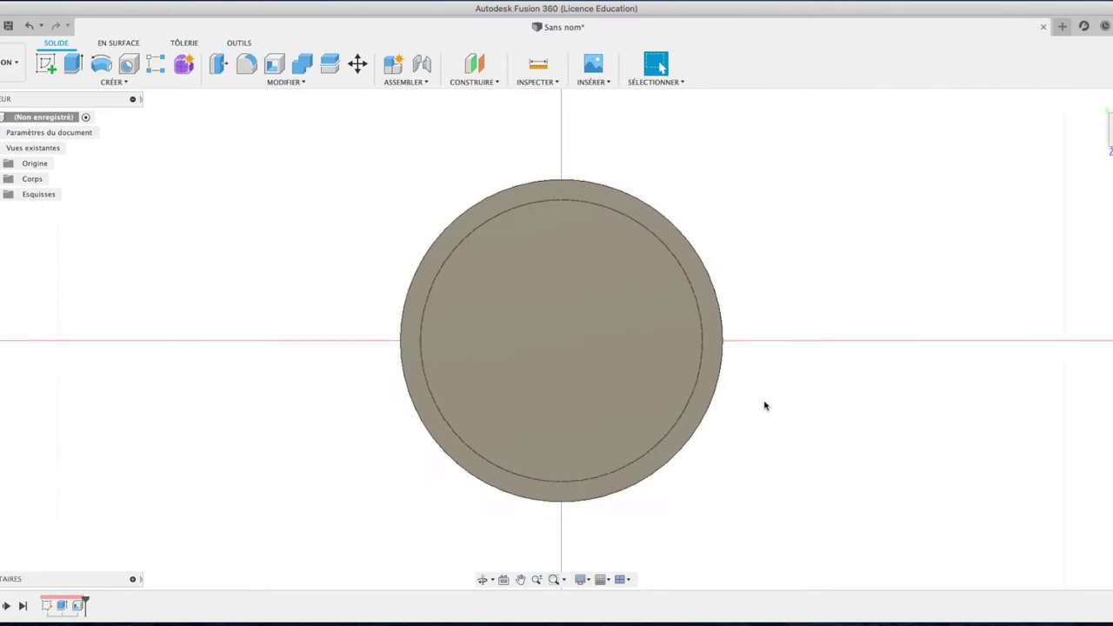
pyautogui.scroll(-5, 765, 405)
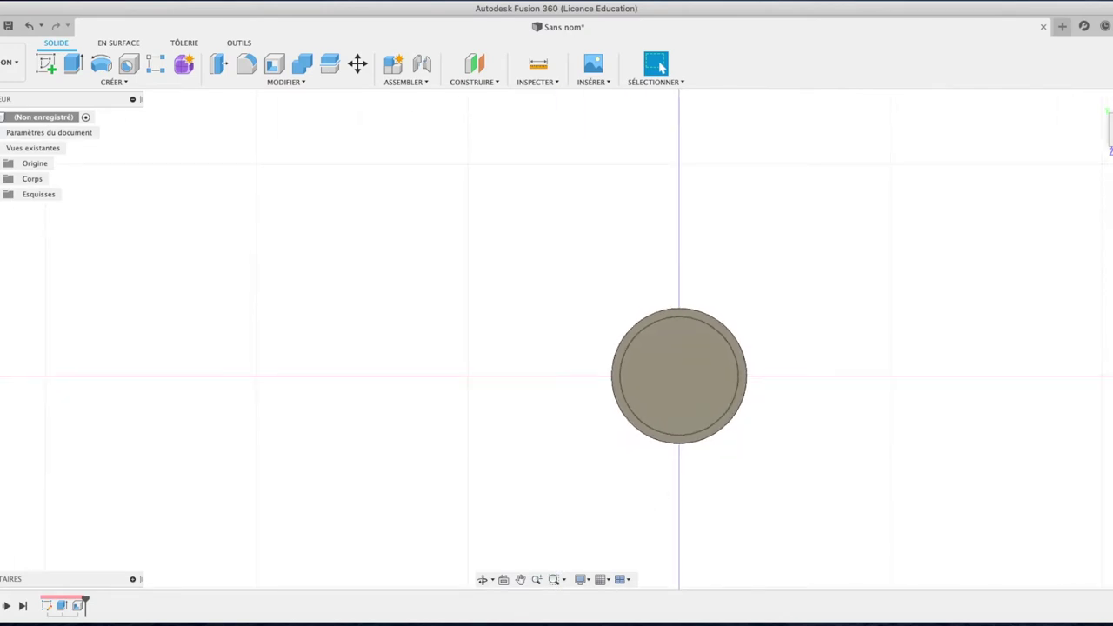
pyautogui.click(520, 579)
pyautogui.moveTo(848, 439); pyautogui.dragTo(698, 409)
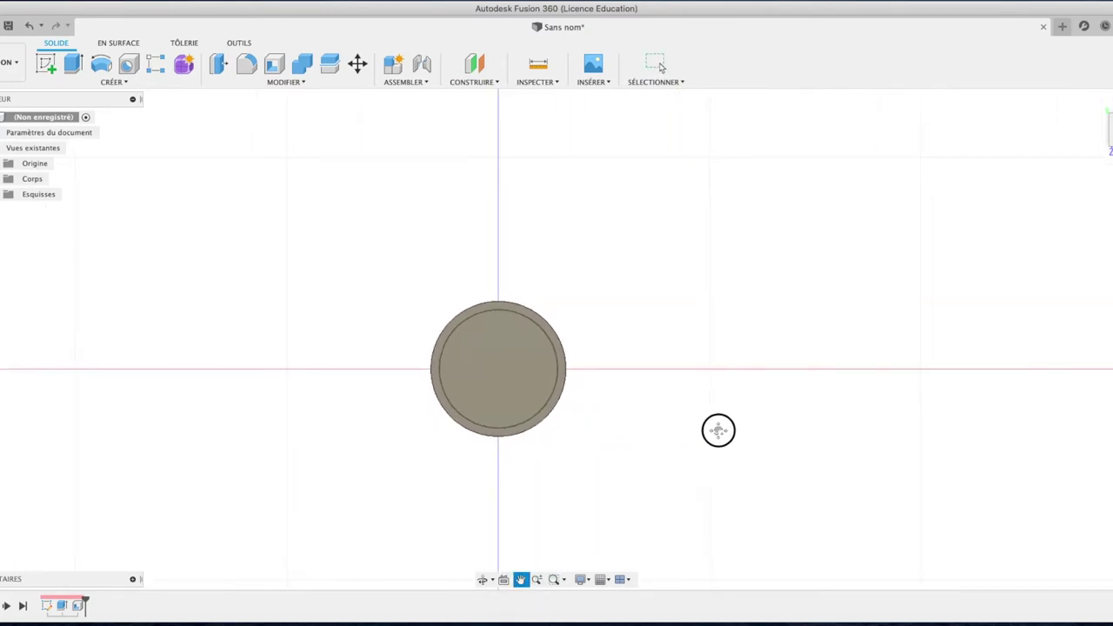
pyautogui.press('Escape')
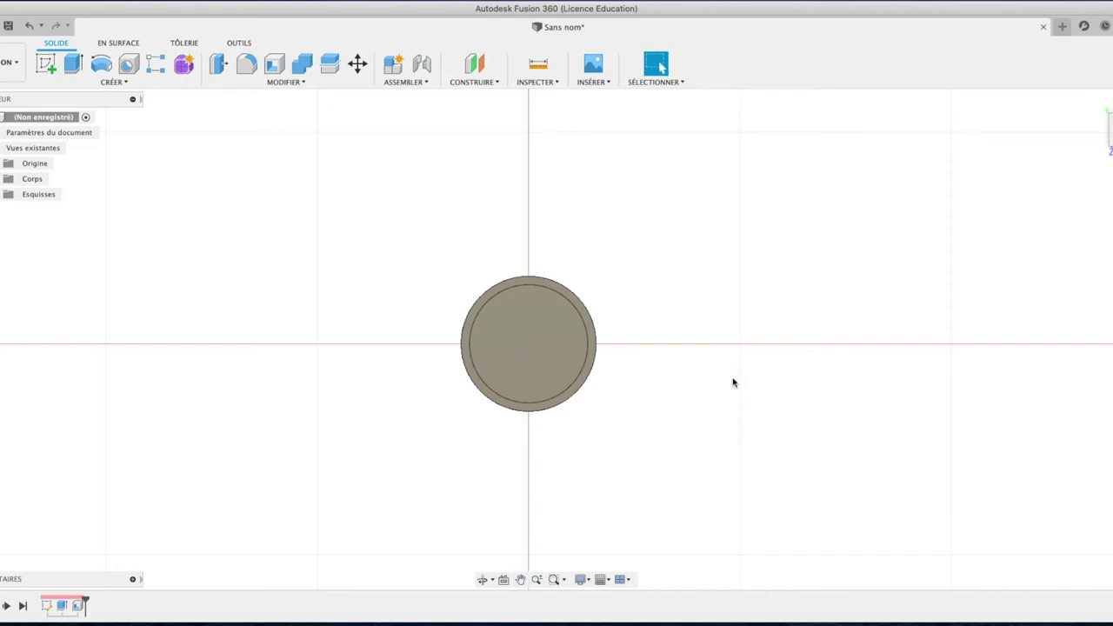
pyautogui.click(102, 85)
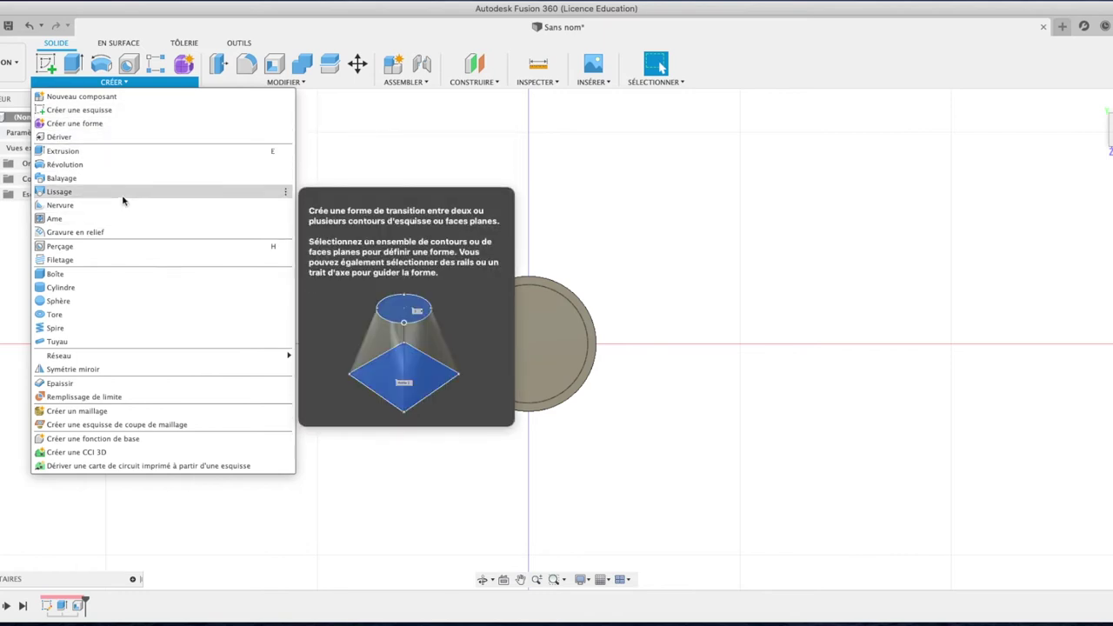
# In a new sketch, draw a three-point arc from the vertical to the horizontal axis, and hide Corps1.
pyautogui.click(46, 63)
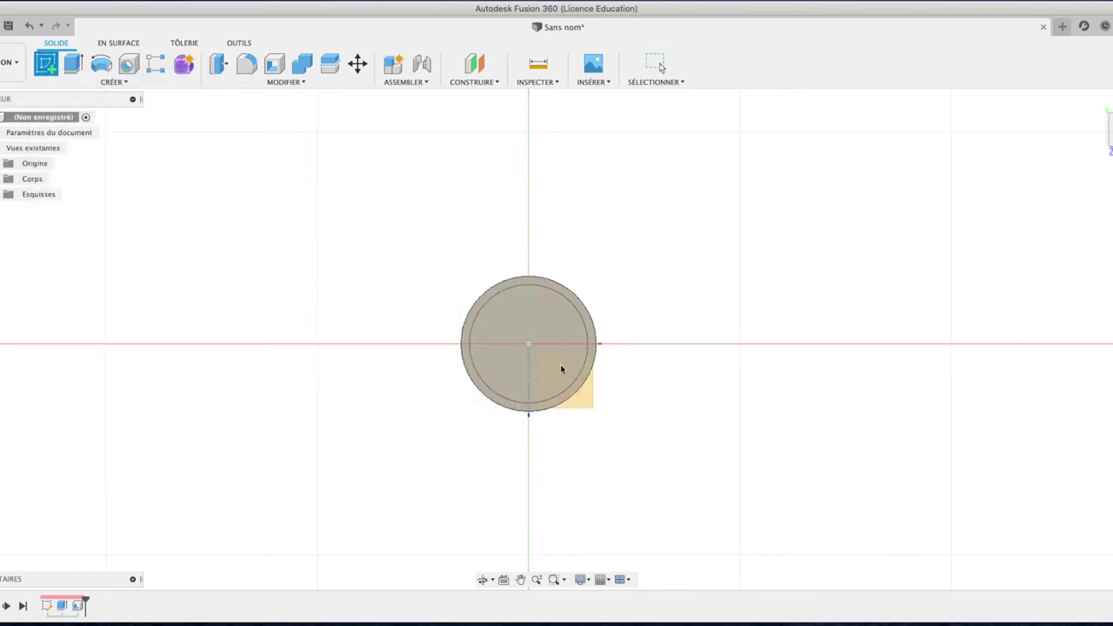
pyautogui.click(565, 369)
pyautogui.click(47, 64)
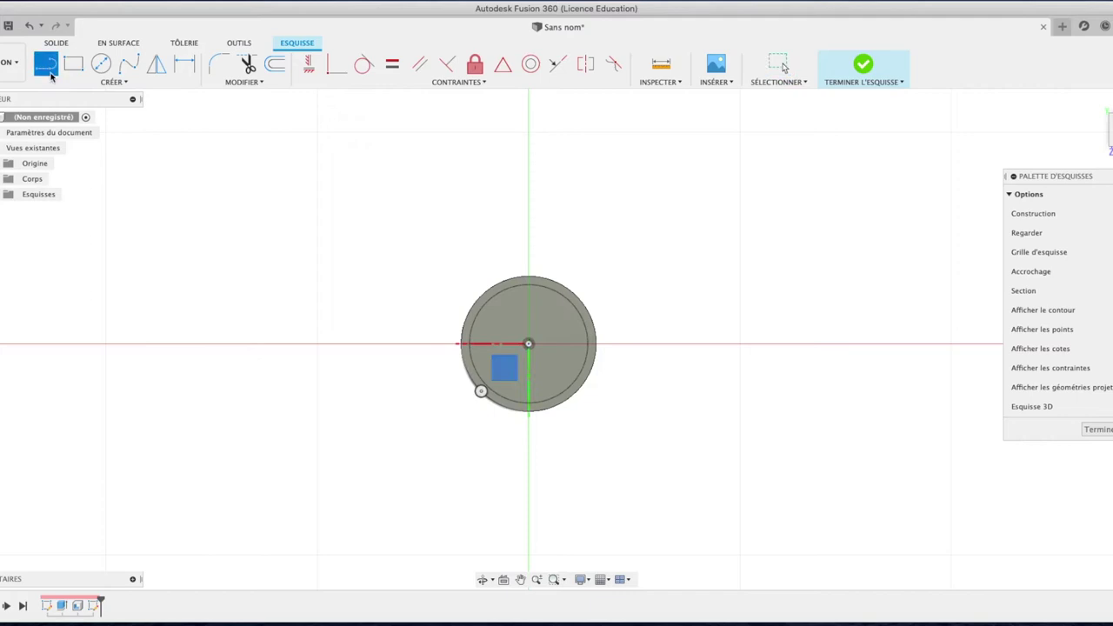
pyautogui.click(113, 81)
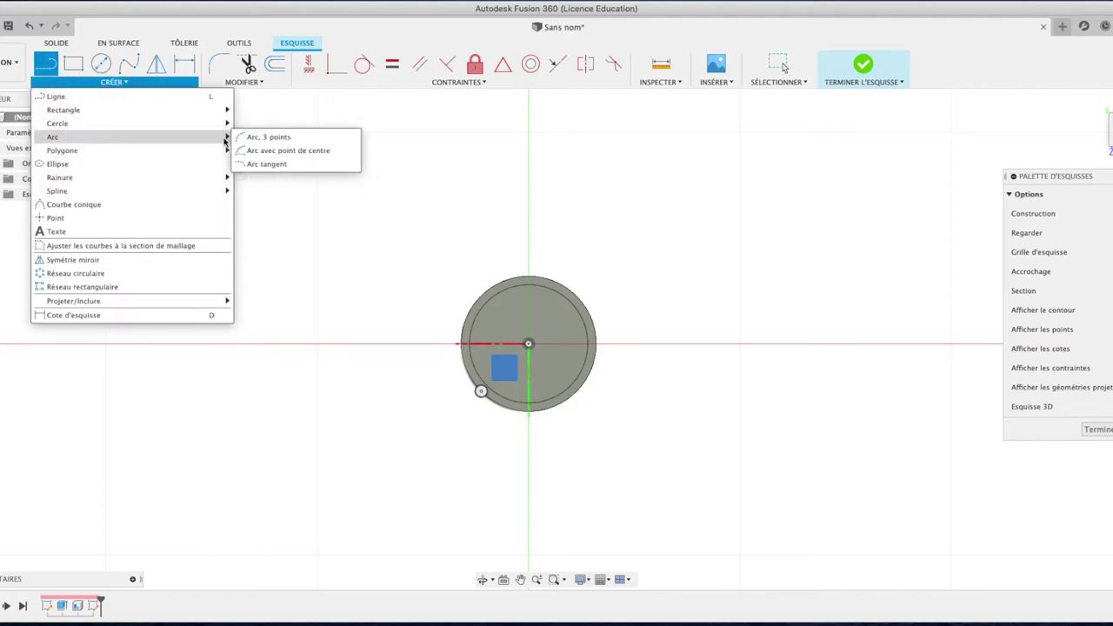
pyautogui.click(257, 138)
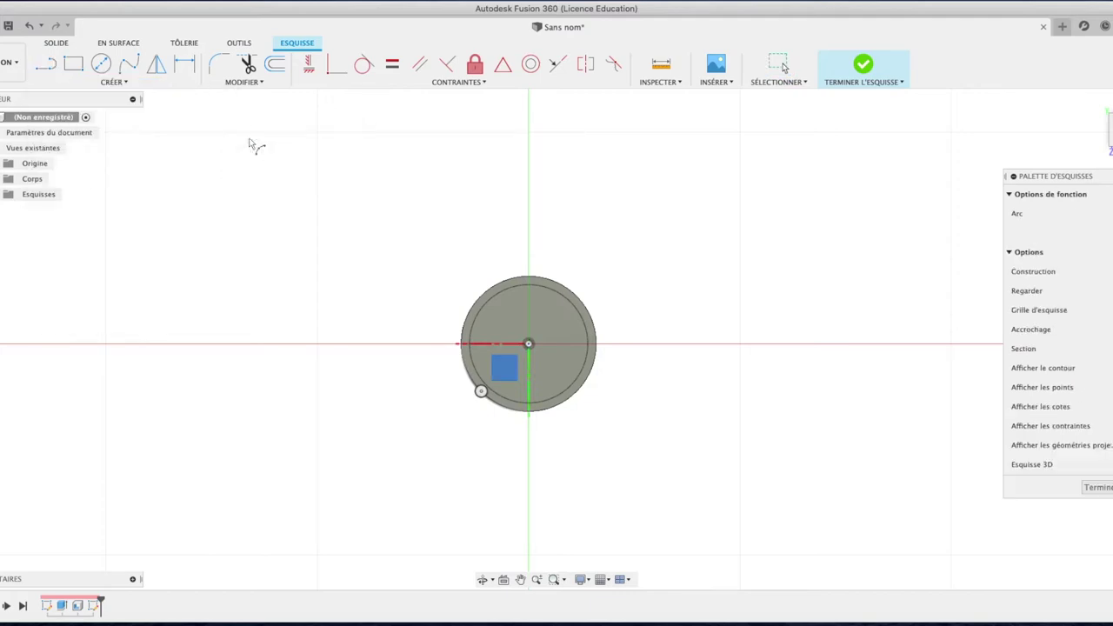
pyautogui.click(527, 132)
pyautogui.click(743, 343)
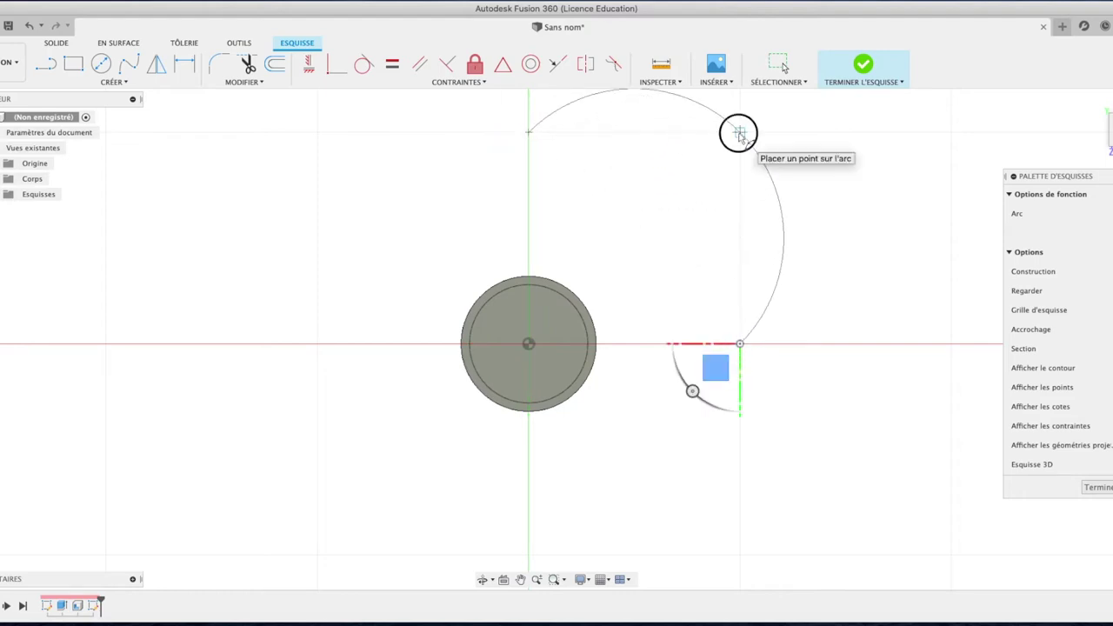
pyautogui.click(739, 133)
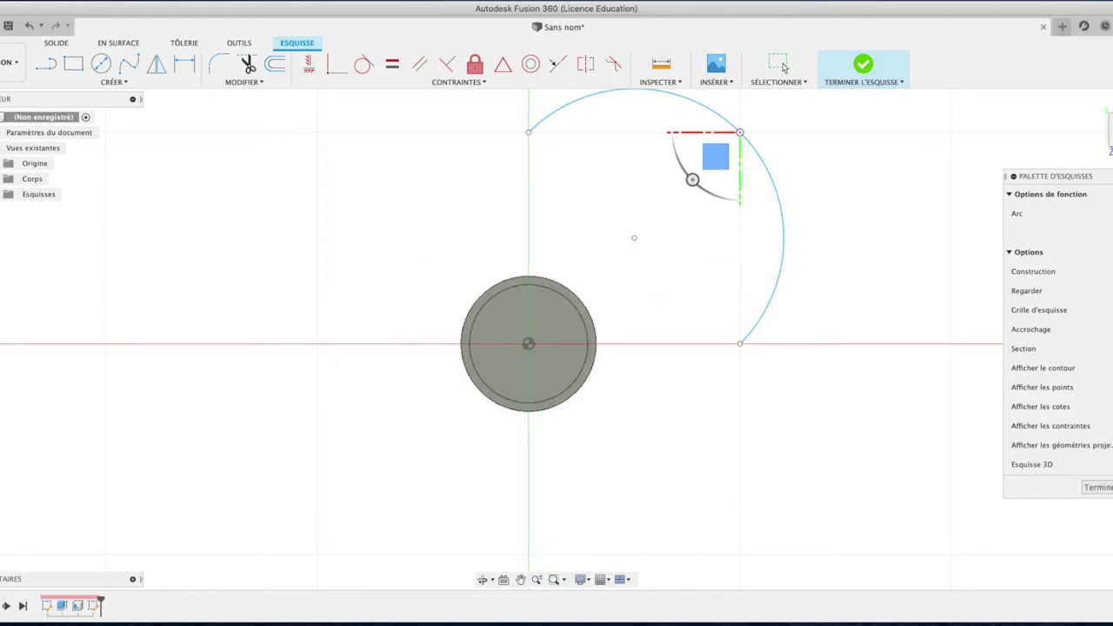
pyautogui.click(2, 179)
pyautogui.click(7, 194)
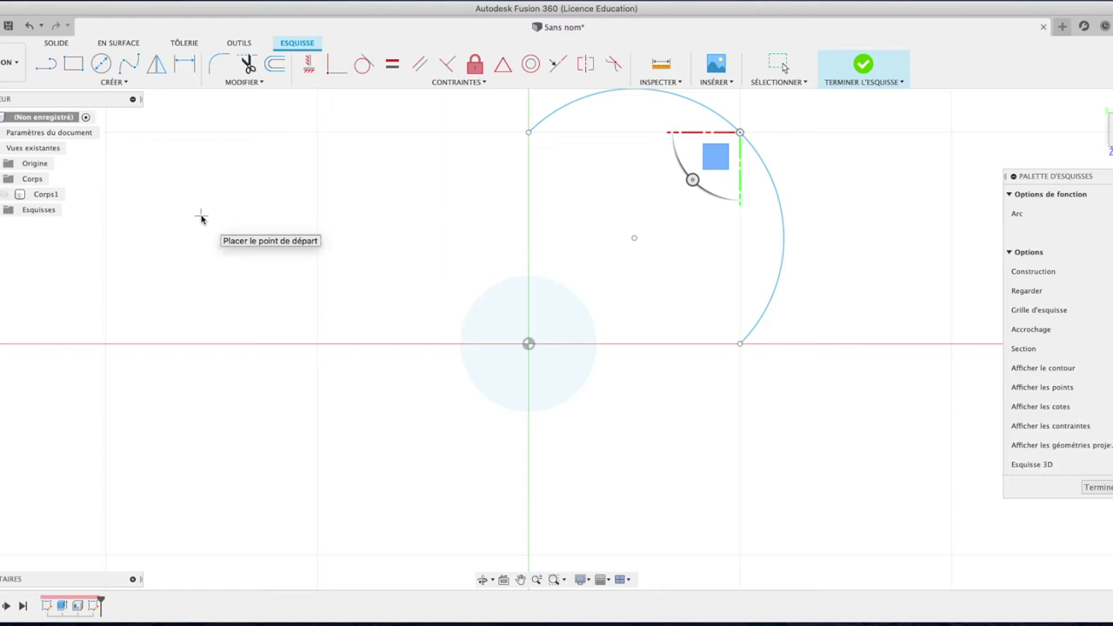
# Add a 65° line from the arc's left end, a 10 mm segment, and a closing line, then finish the sketch.
pyautogui.click(56, 76)
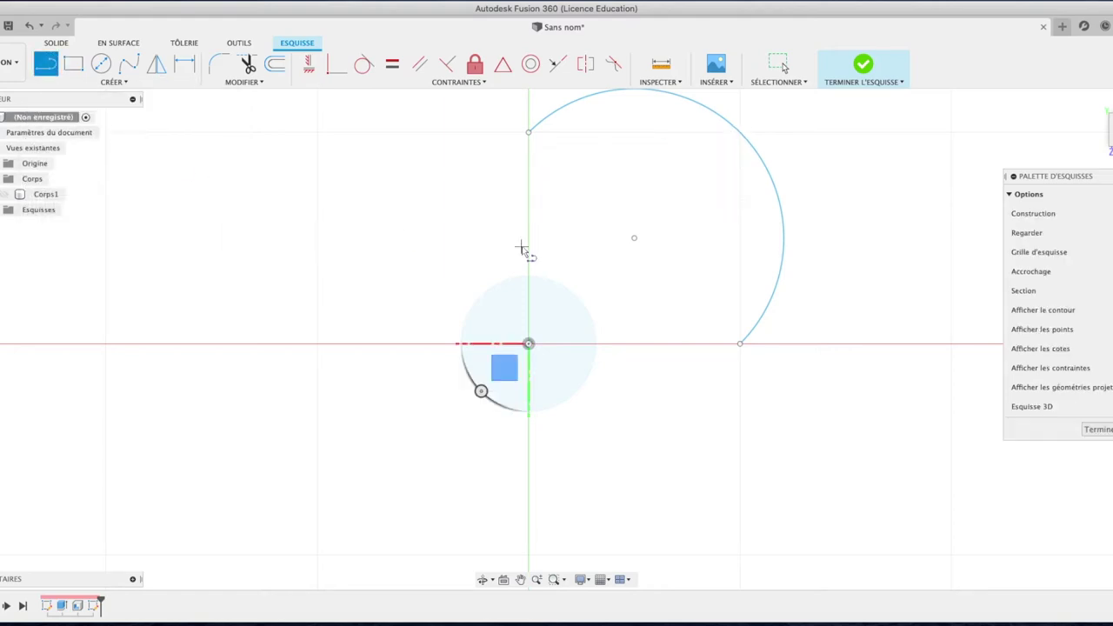
pyautogui.click(528, 133)
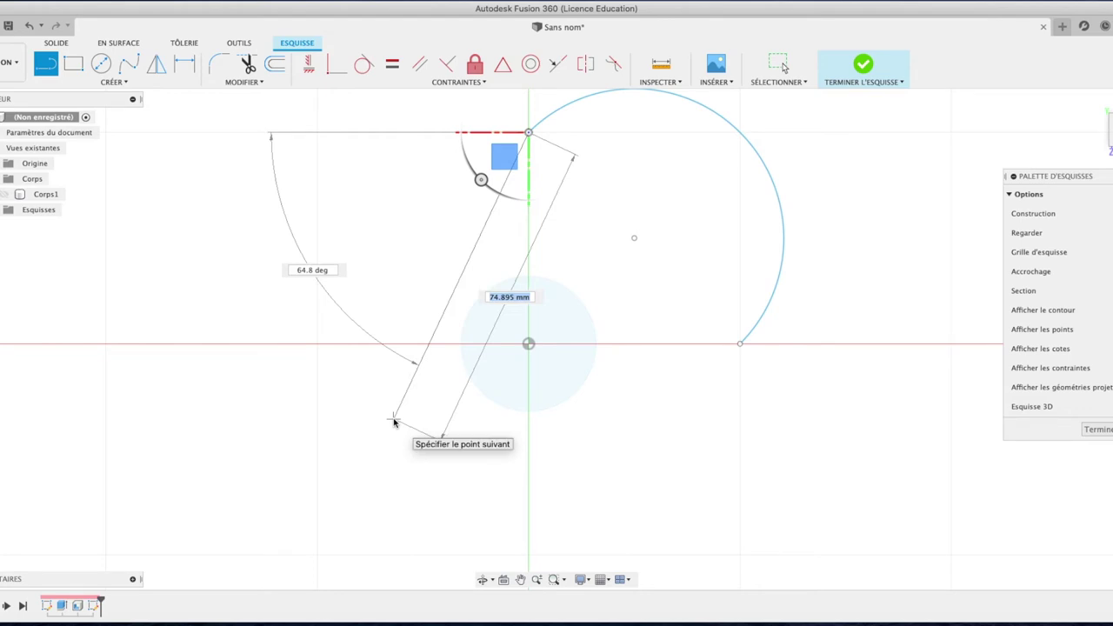
pyautogui.press('Tab')
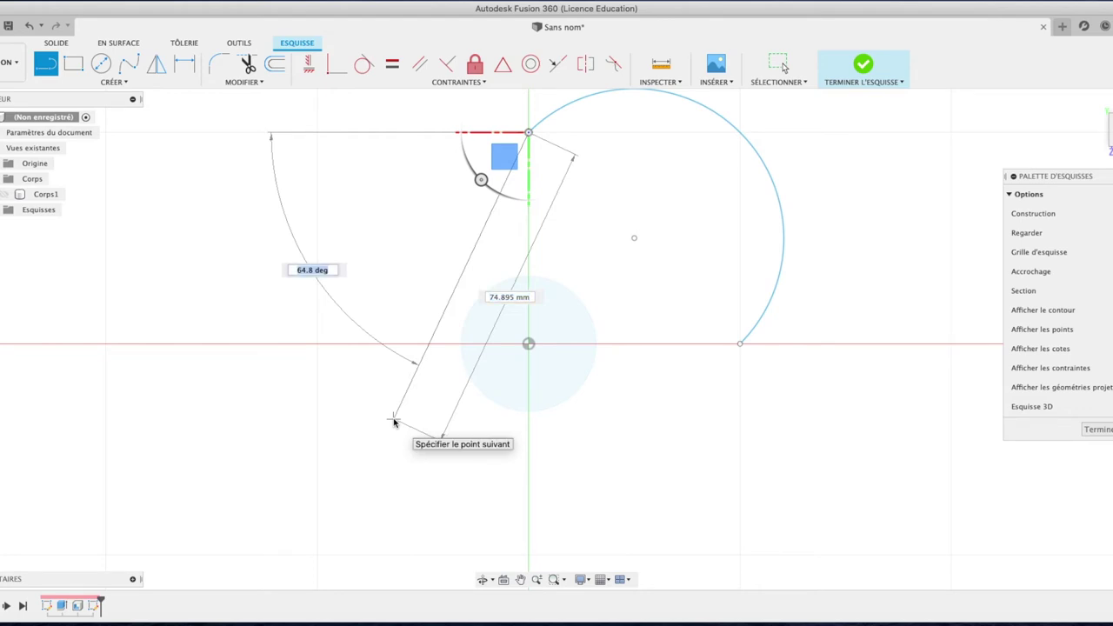
pyautogui.write('65')
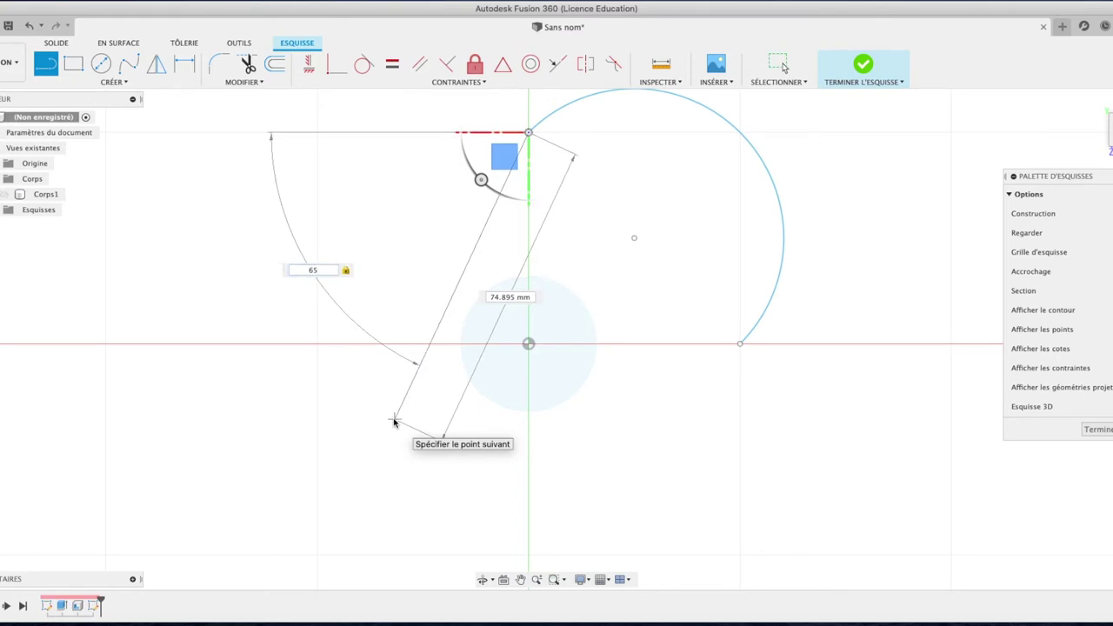
pyautogui.click(394, 421)
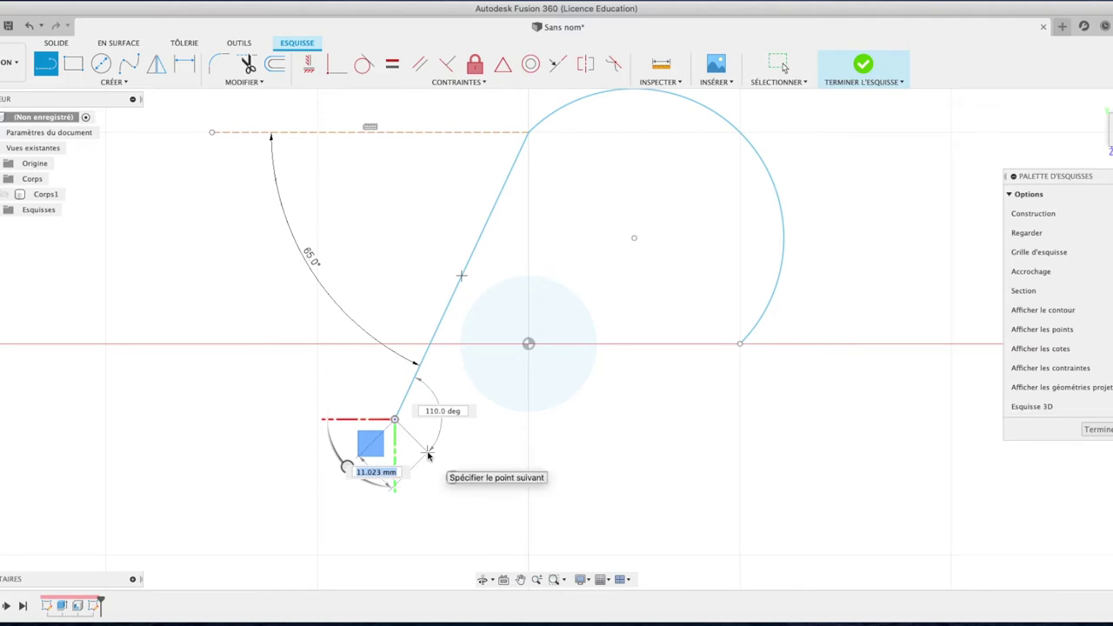
pyautogui.write('10')
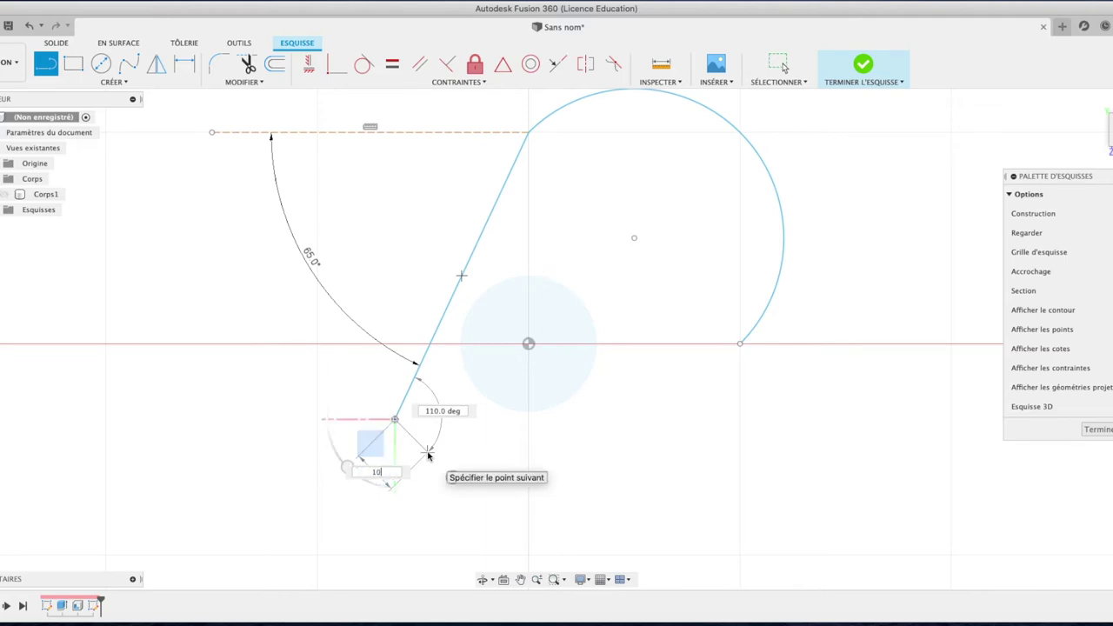
pyautogui.click(427, 456)
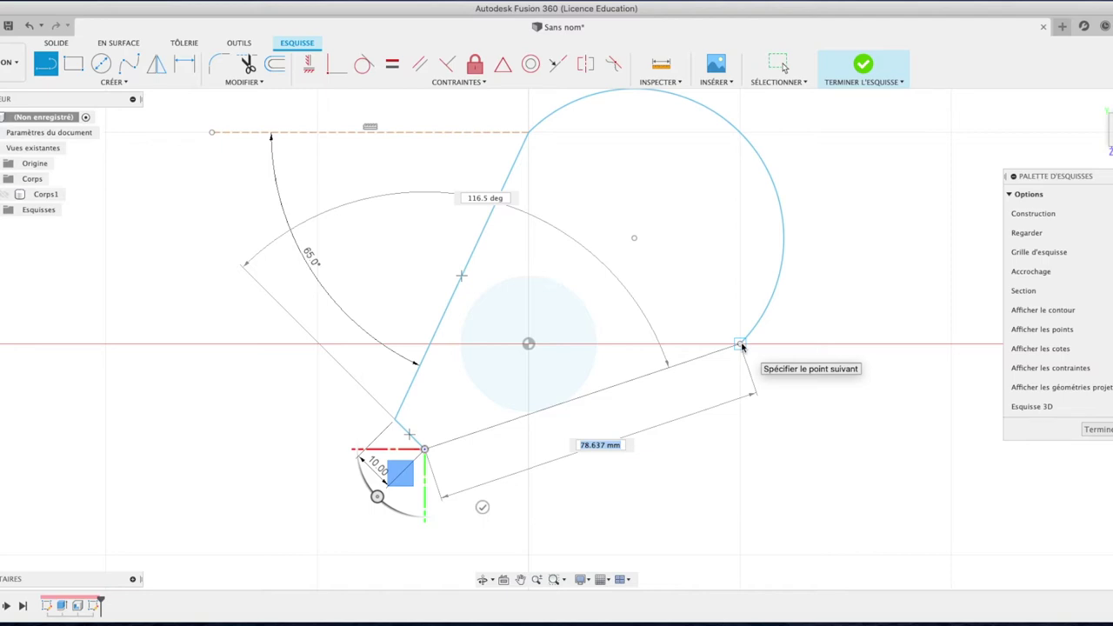
pyautogui.click(740, 345)
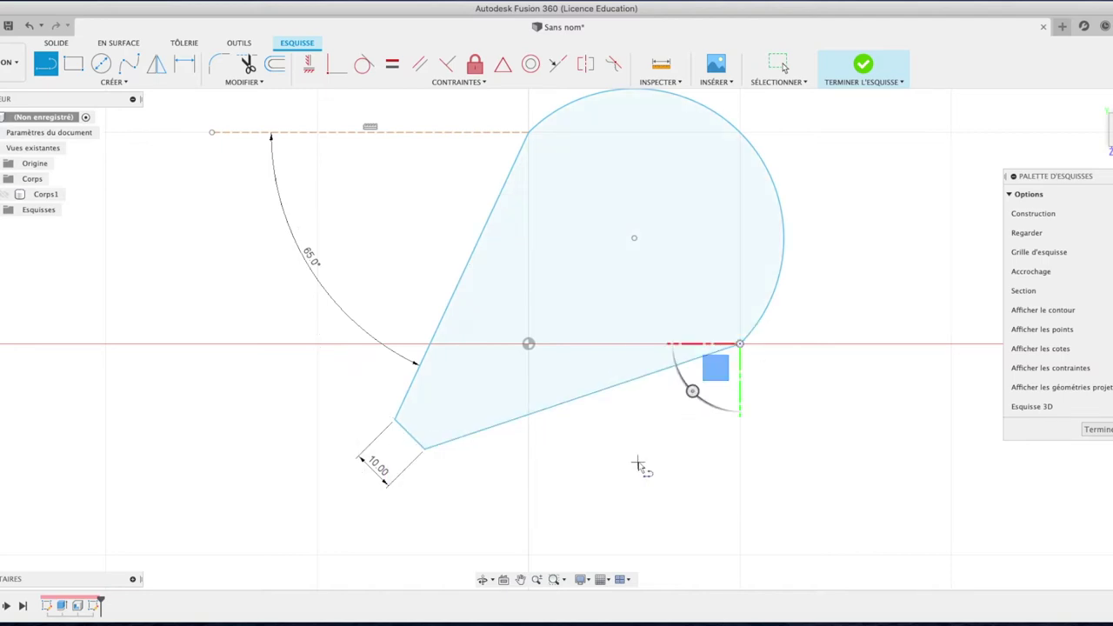
pyautogui.click(1097, 430)
# Select the teardrop profile, Esquisse2 and Esquisse1 in the sketches folder, and the hub circle profile.
pyautogui.click(715, 296)
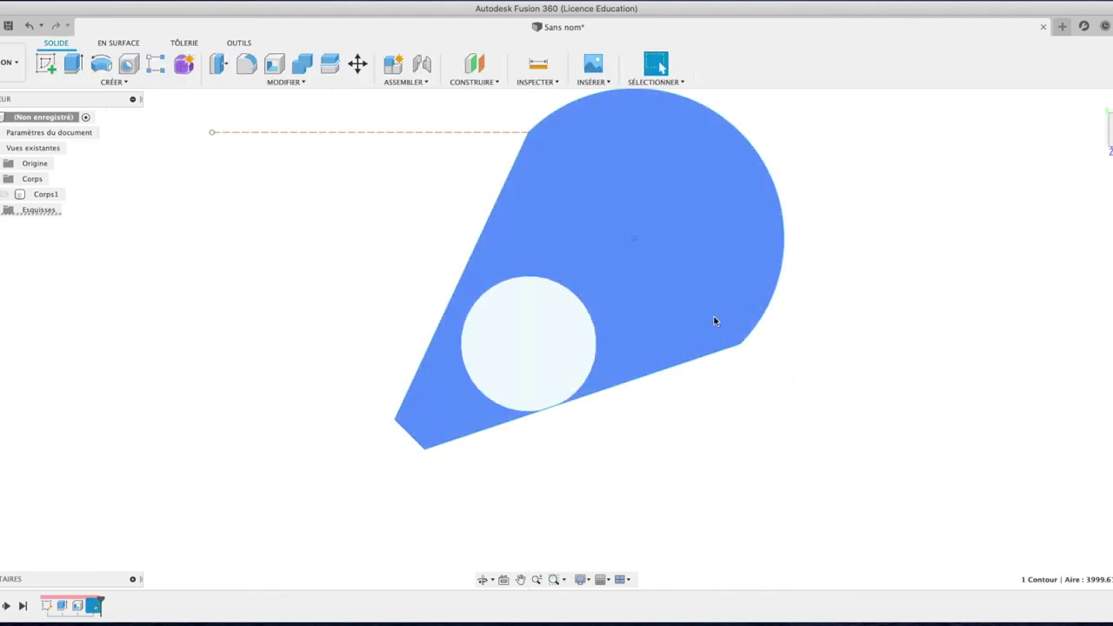
pyautogui.click(1, 210)
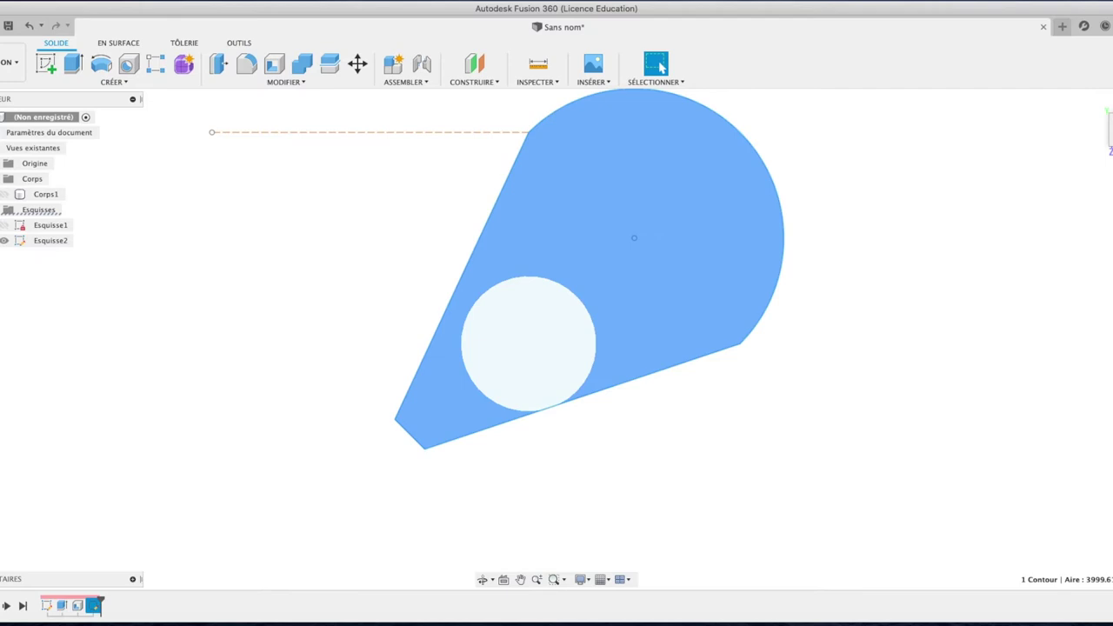
pyautogui.click(4, 241)
pyautogui.click(5, 244)
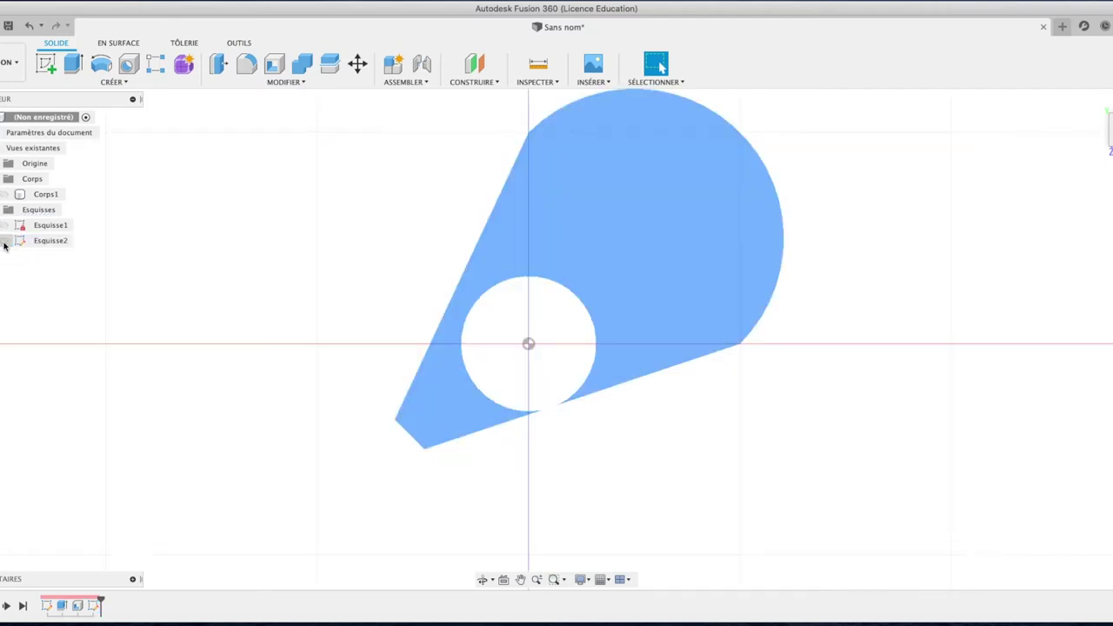
pyautogui.click(4, 243)
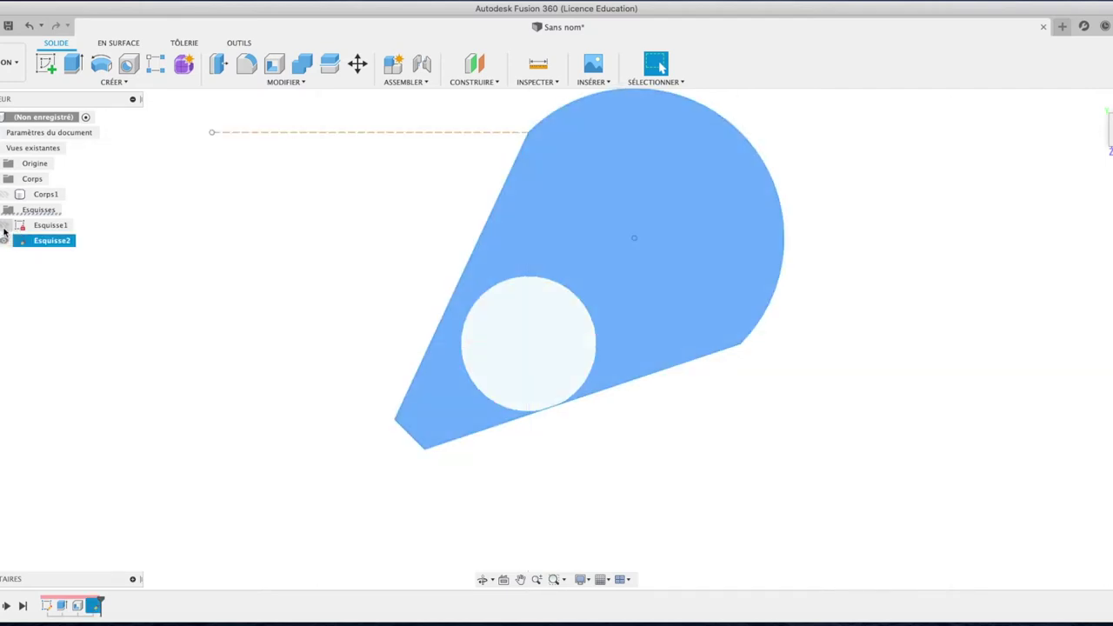
pyautogui.keyDown('shift'); pyautogui.click(4, 228); pyautogui.keyUp('shift')
pyautogui.click(188, 268)
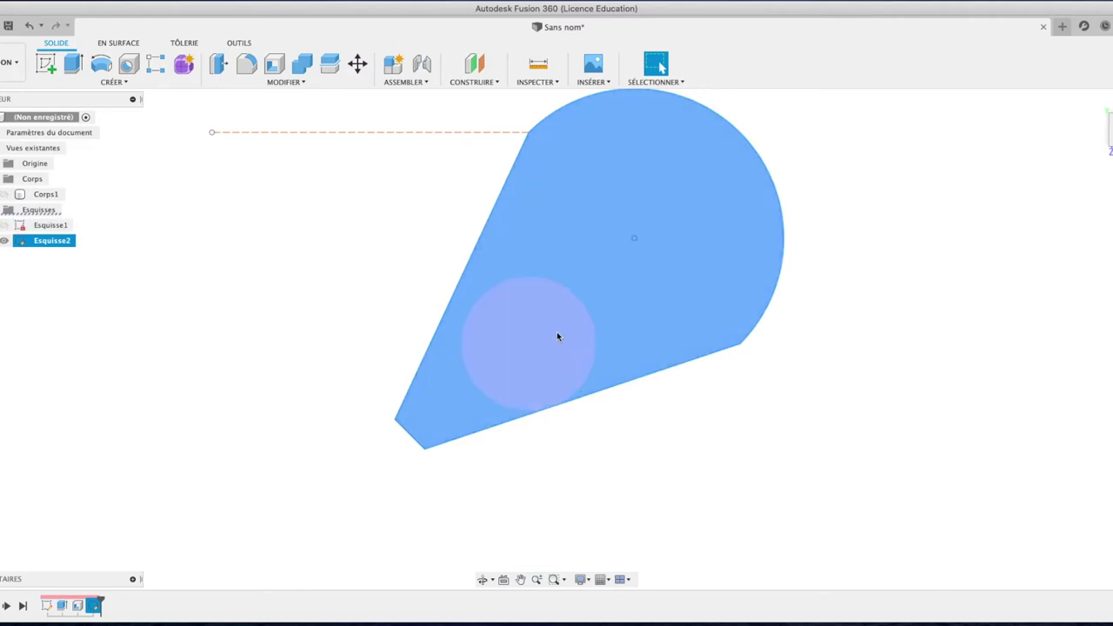
# Extrude the hub circle and outer teardrop profiles 7 mm into the new body Corps2.
pyautogui.click(551, 336)
pyautogui.keyDown('shift'); pyautogui.click(649, 281); pyautogui.keyUp('shift')
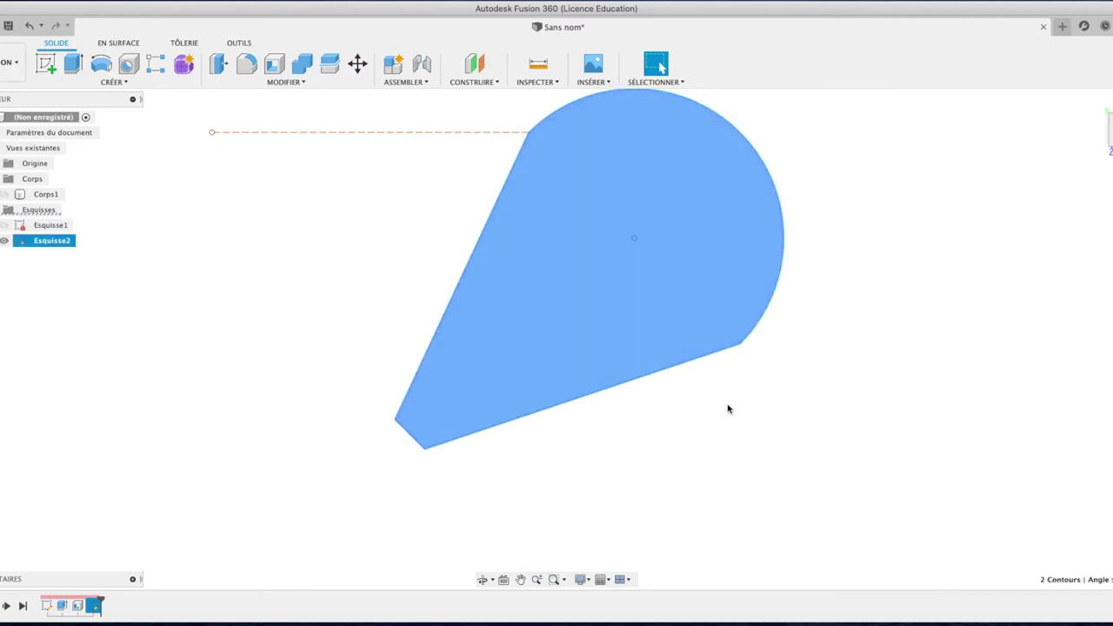
pyautogui.press('e')
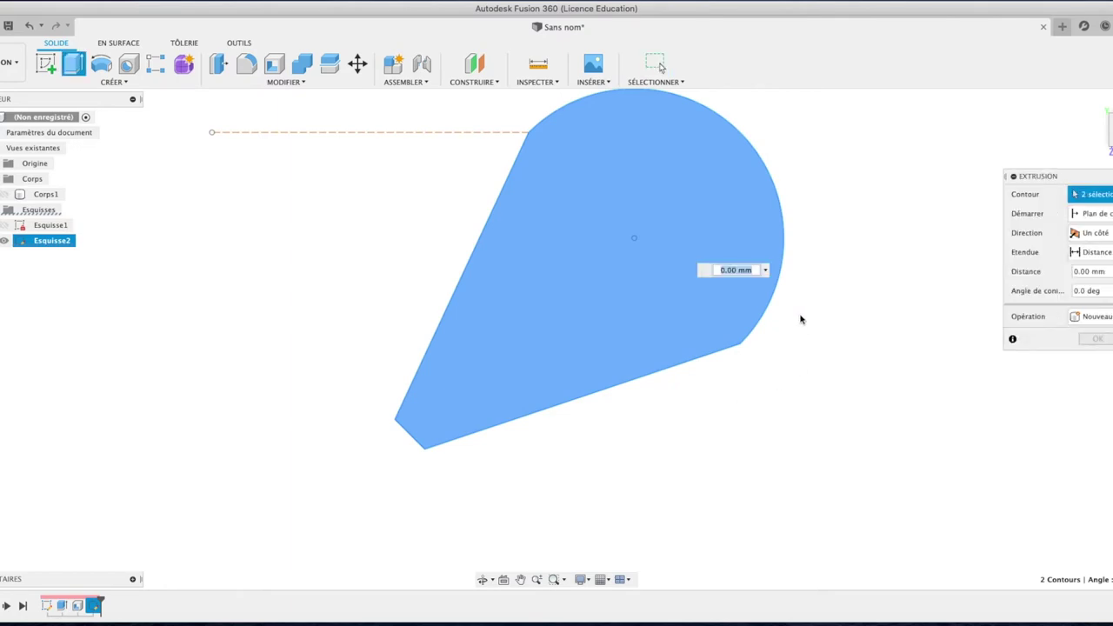
pyautogui.click(766, 272)
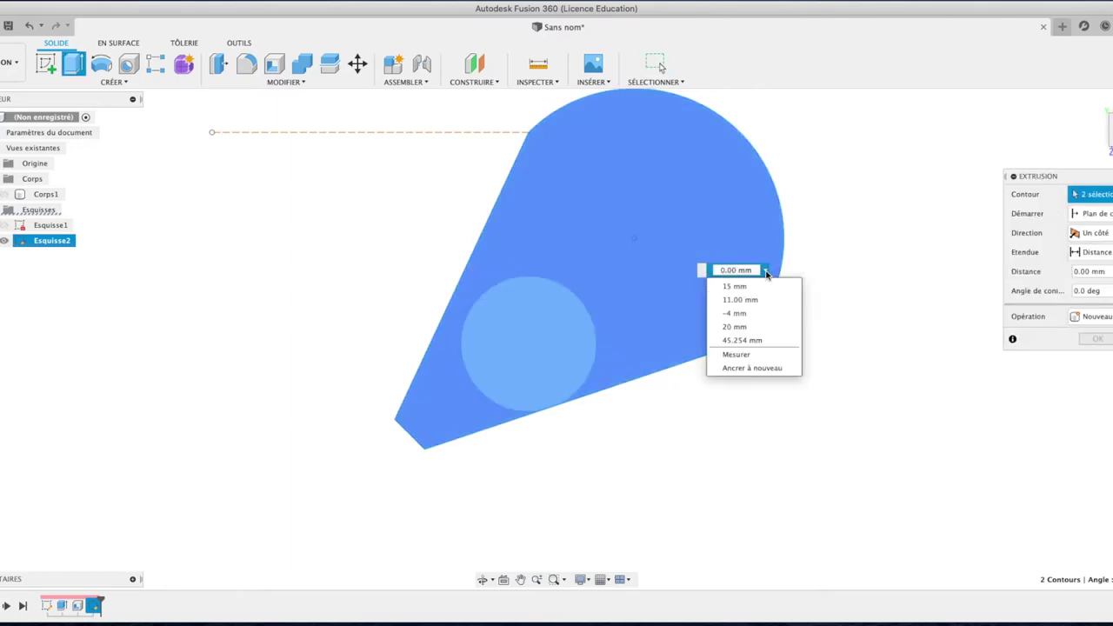
pyautogui.click(766, 271)
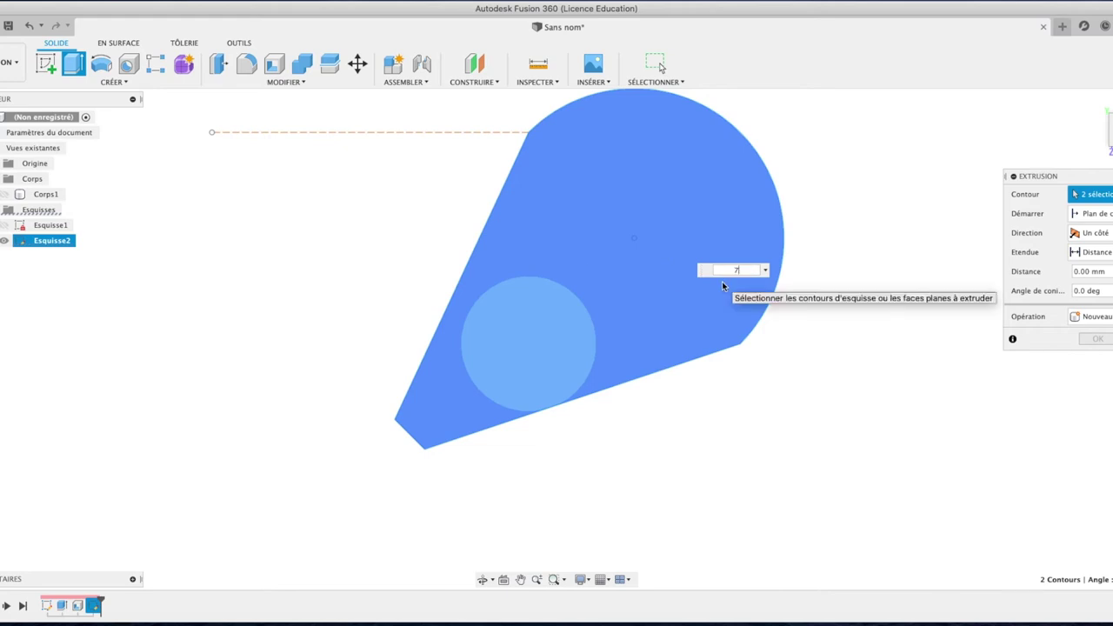
pyautogui.write('7')
pyautogui.press('Return')
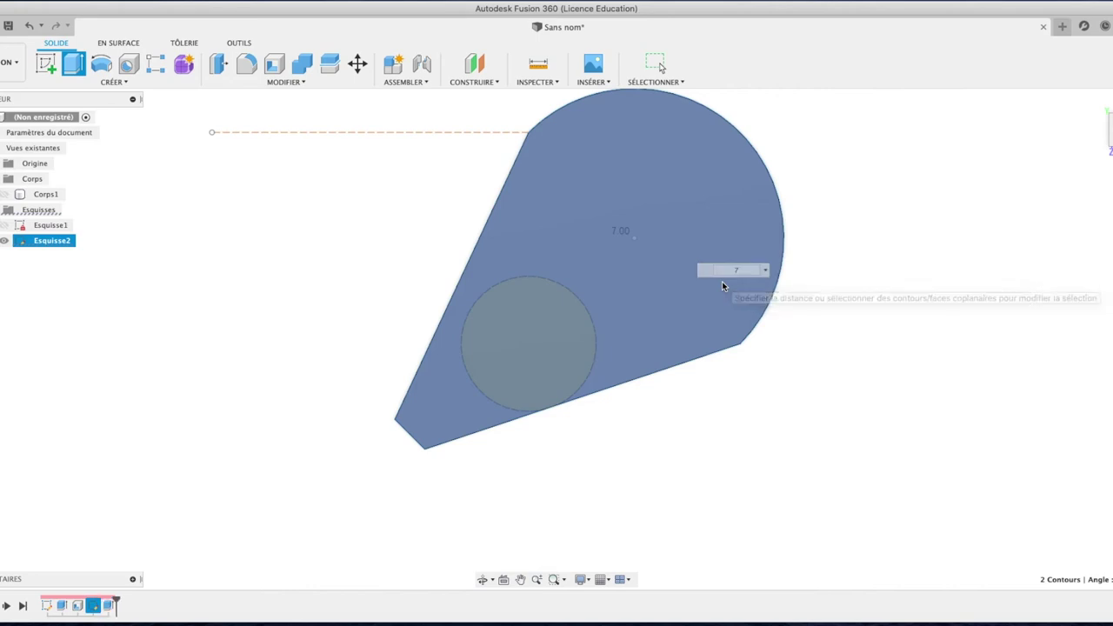
# Show Corps1 again, inspect the model from home and top views, and select the hub body.
pyautogui.click(5, 195)
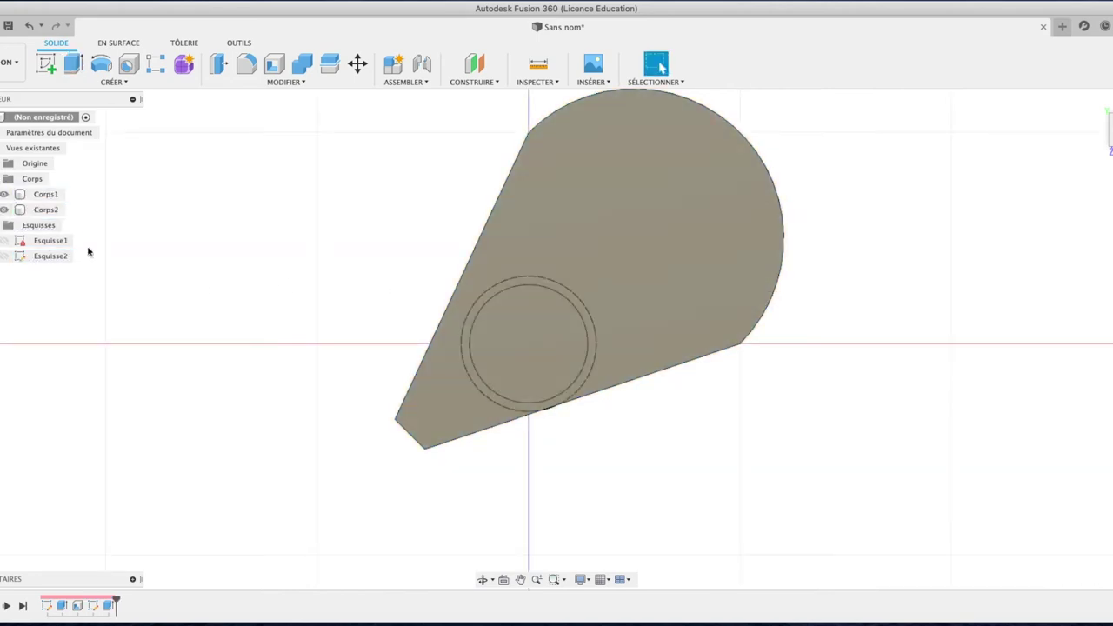
pyautogui.moveTo(1106, 131)
pyautogui.click(1097, 102)
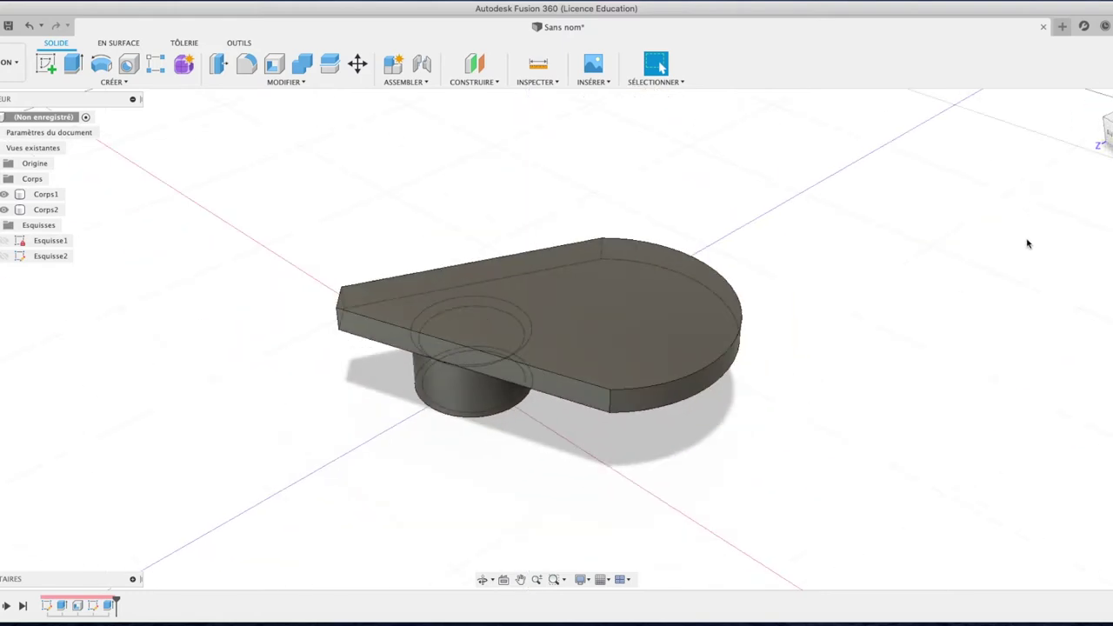
pyautogui.click(1107, 118)
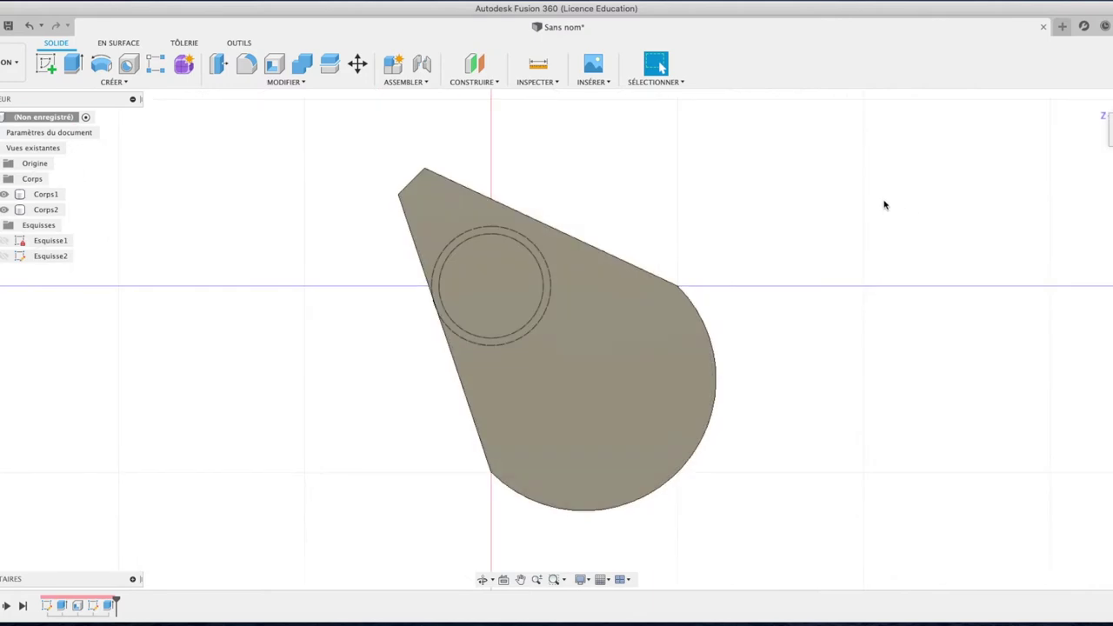
pyautogui.moveTo(1106, 122)
pyautogui.click(1097, 101)
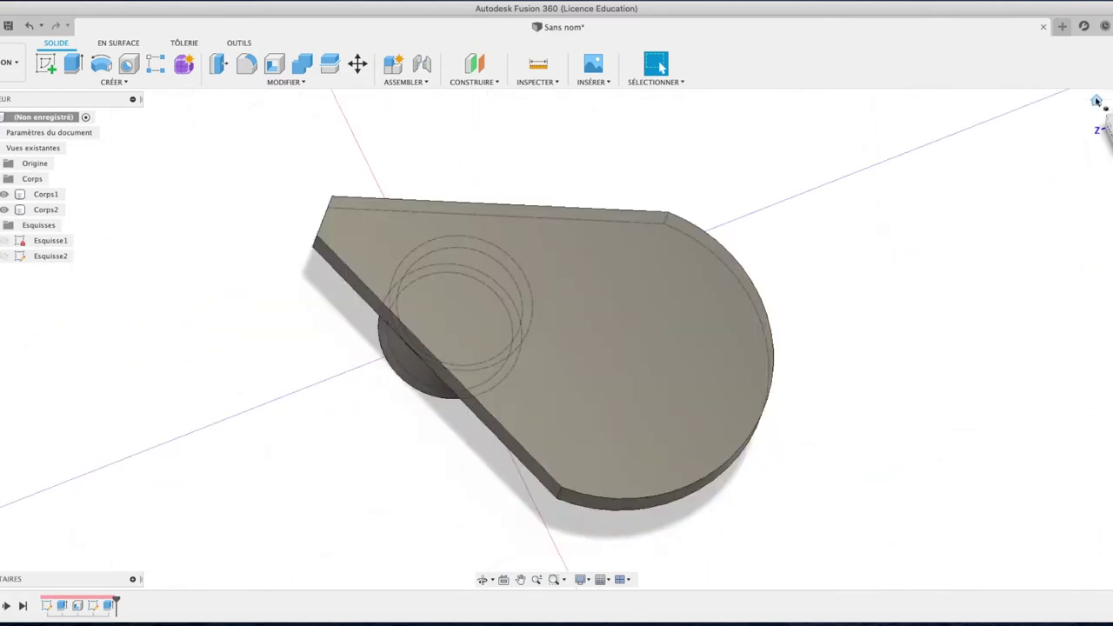
pyautogui.click(1108, 131)
pyautogui.click(1109, 117)
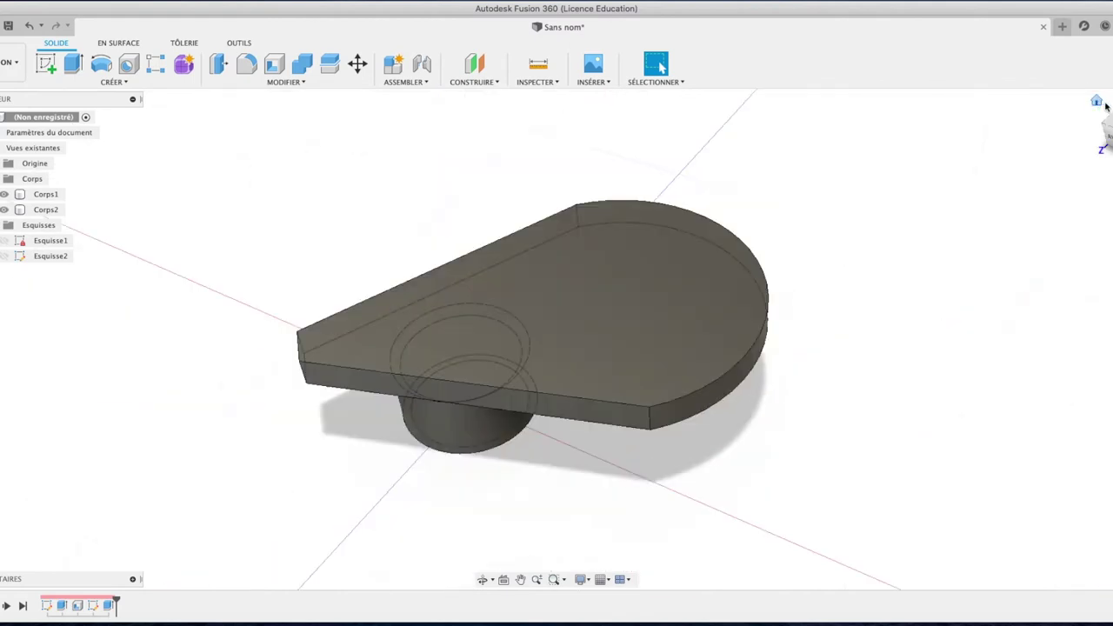
pyautogui.click(1105, 121)
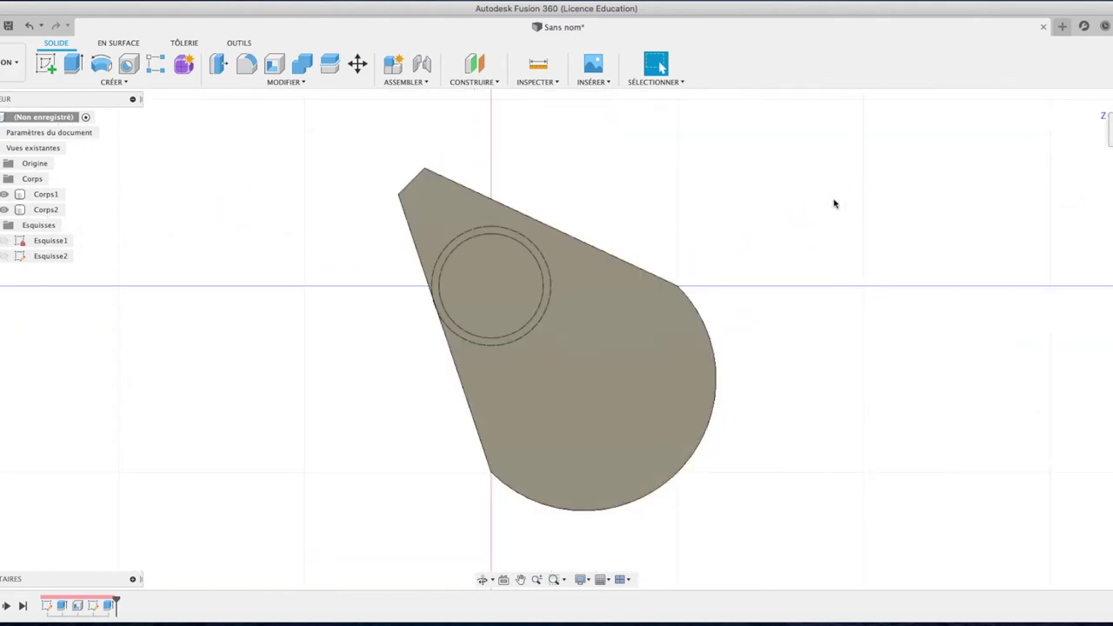
pyautogui.click(52, 194)
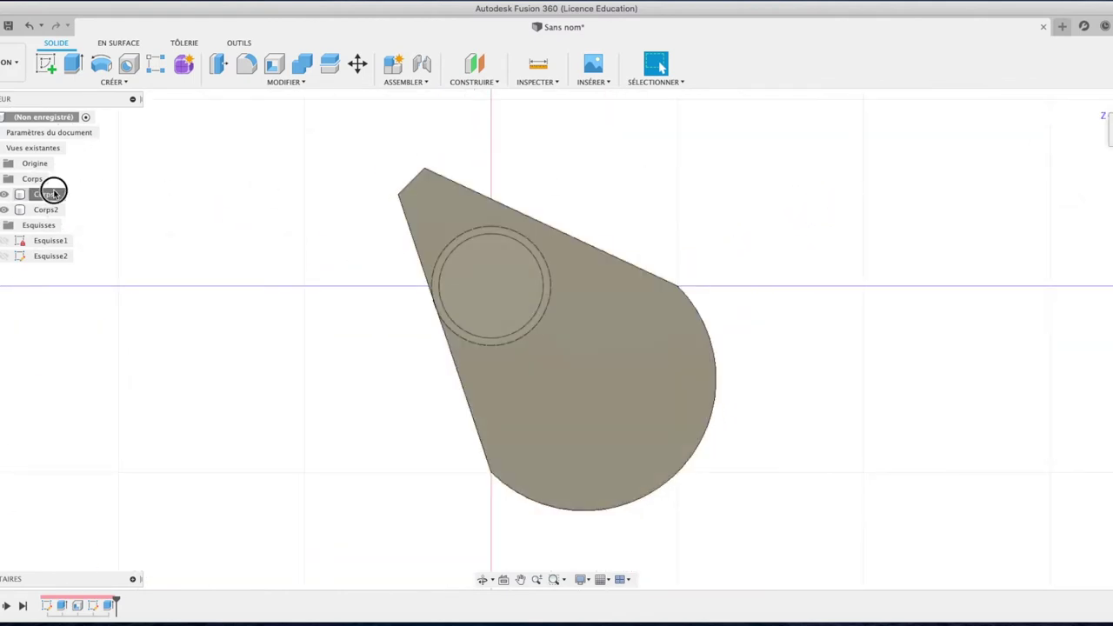
# Move Corps1 with Move/Copy so the hub sits over the teardrop plate's narrow tip.
pyautogui.press('m')
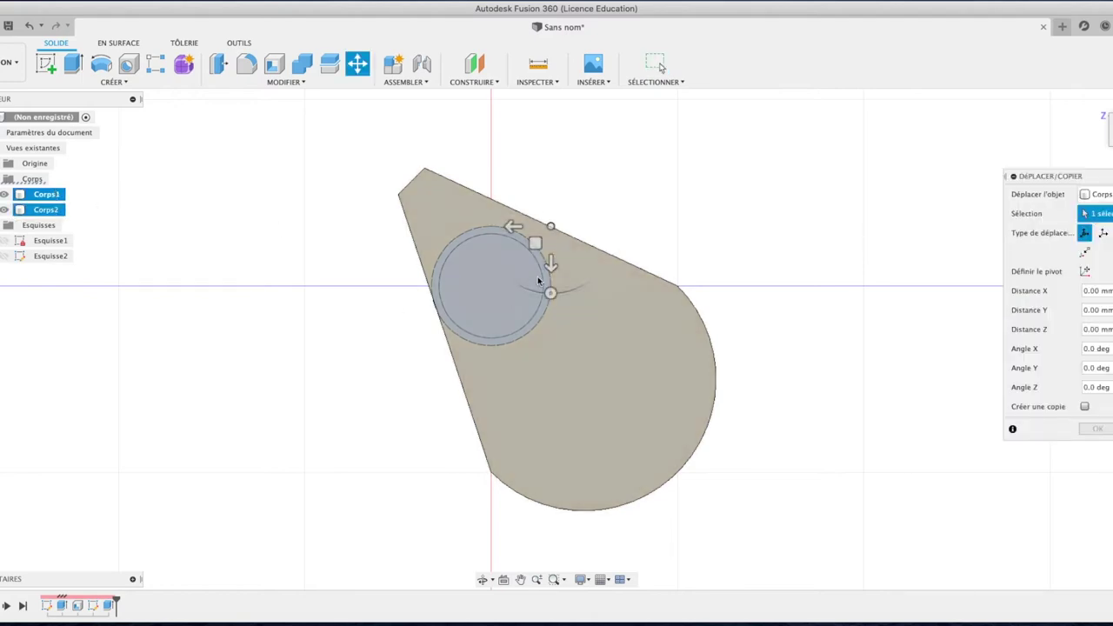
pyautogui.click(555, 255)
pyautogui.moveTo(555, 254); pyautogui.dragTo(551, 168)
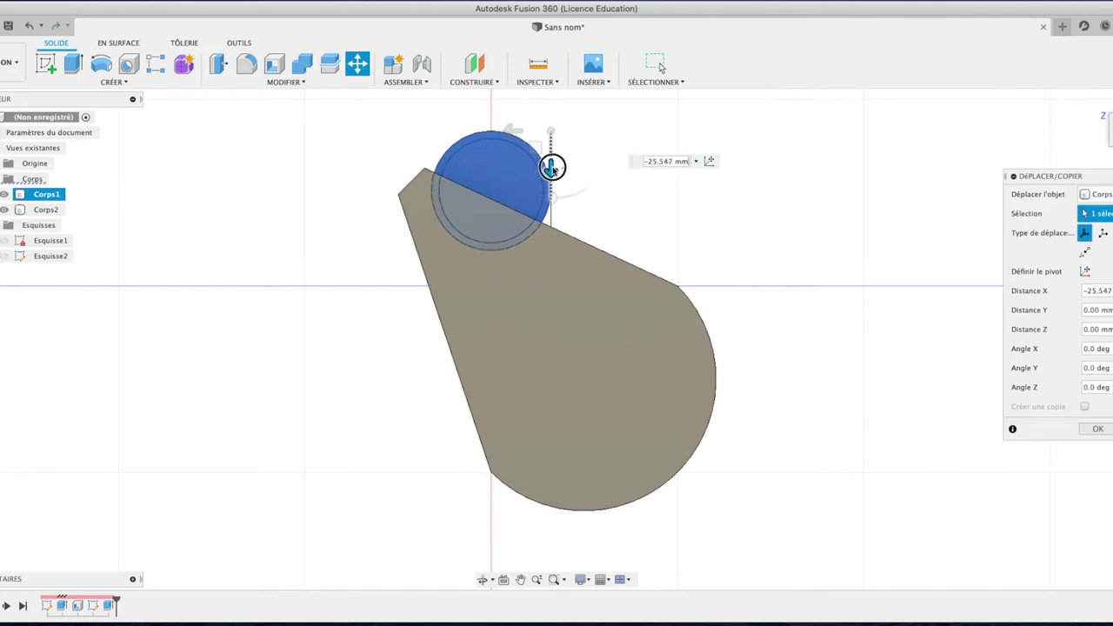
pyautogui.moveTo(511, 127); pyautogui.dragTo(433, 127)
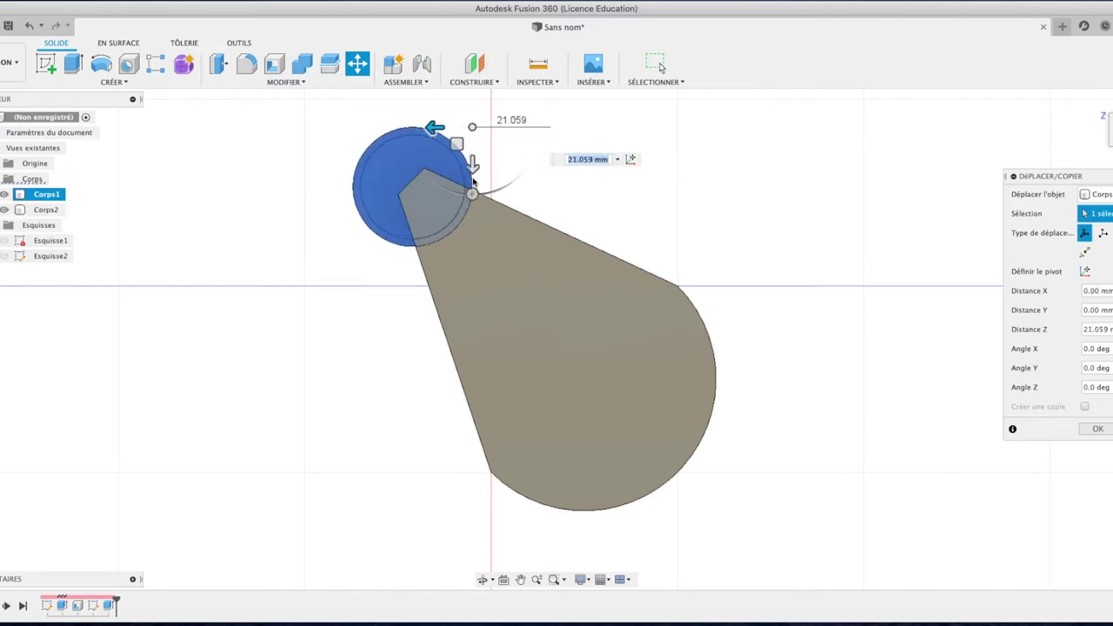
pyautogui.moveTo(473, 164); pyautogui.dragTo(472, 159)
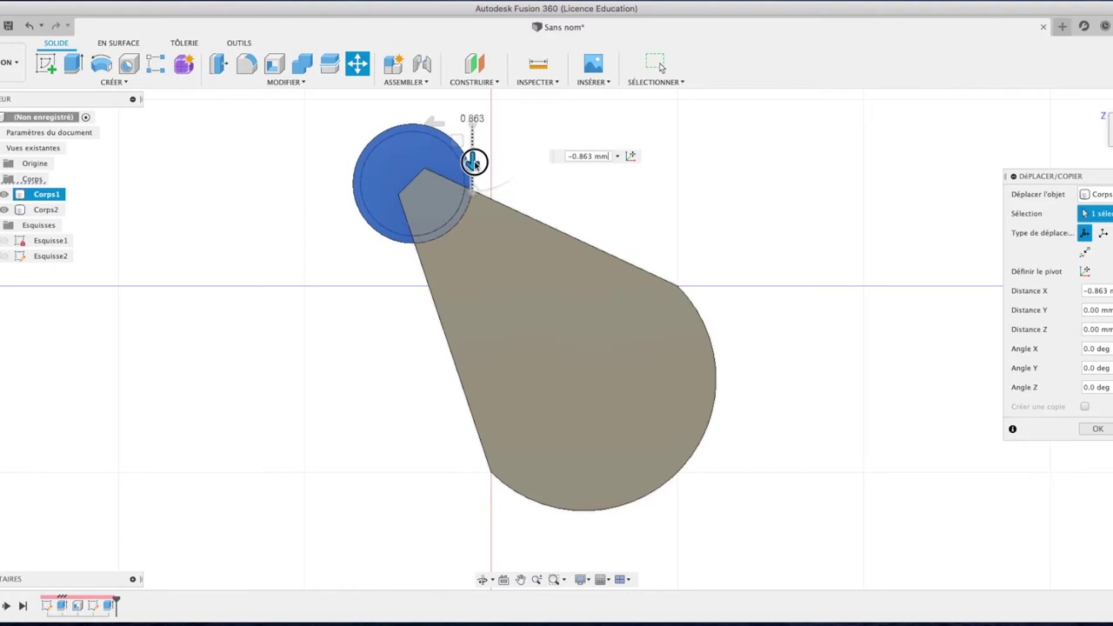
pyautogui.click(1100, 430)
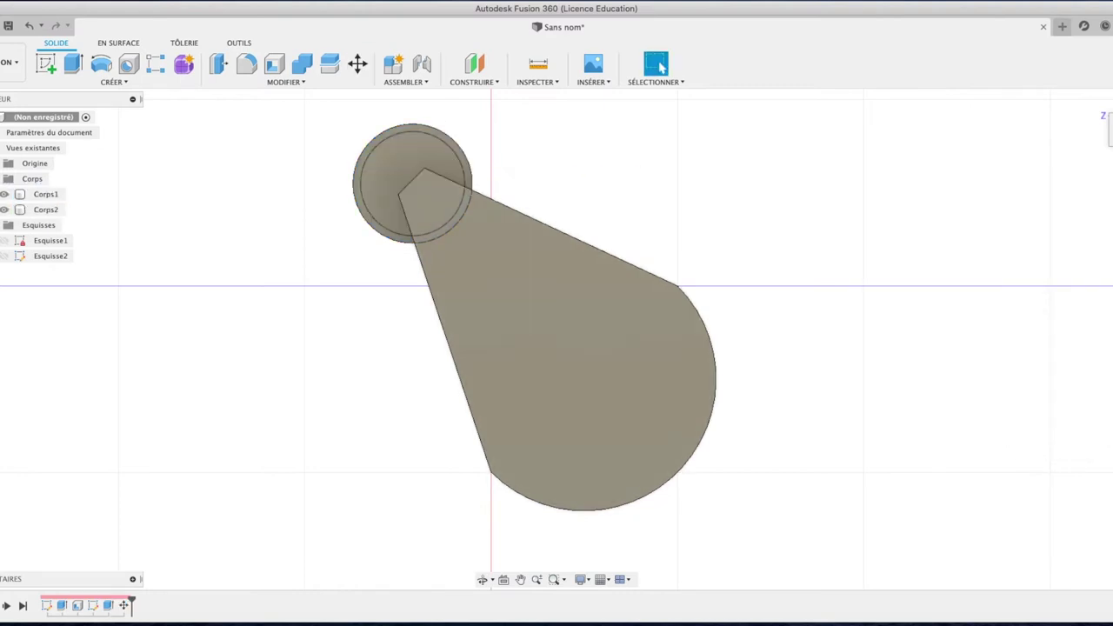
pyautogui.click(1097, 102)
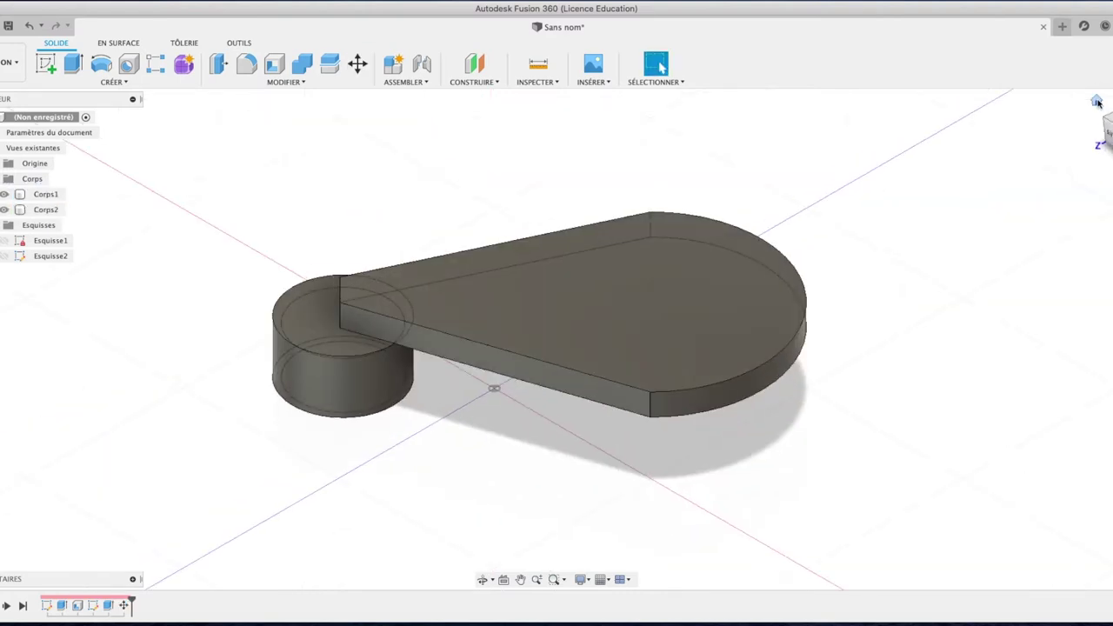
pyautogui.moveTo(1104, 129)
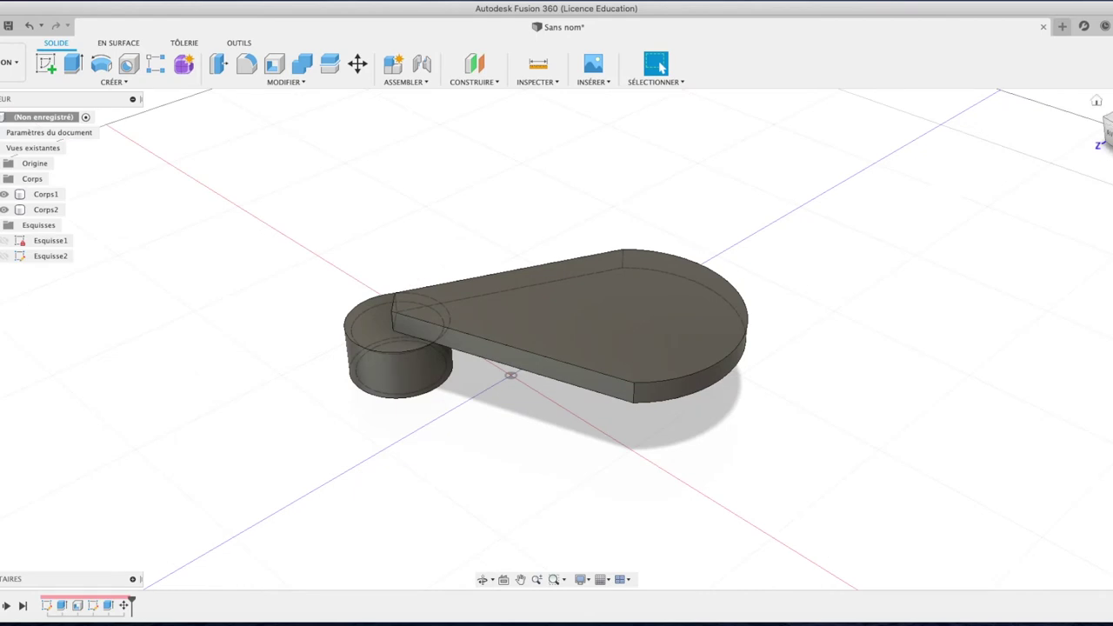
pyautogui.click(1107, 125)
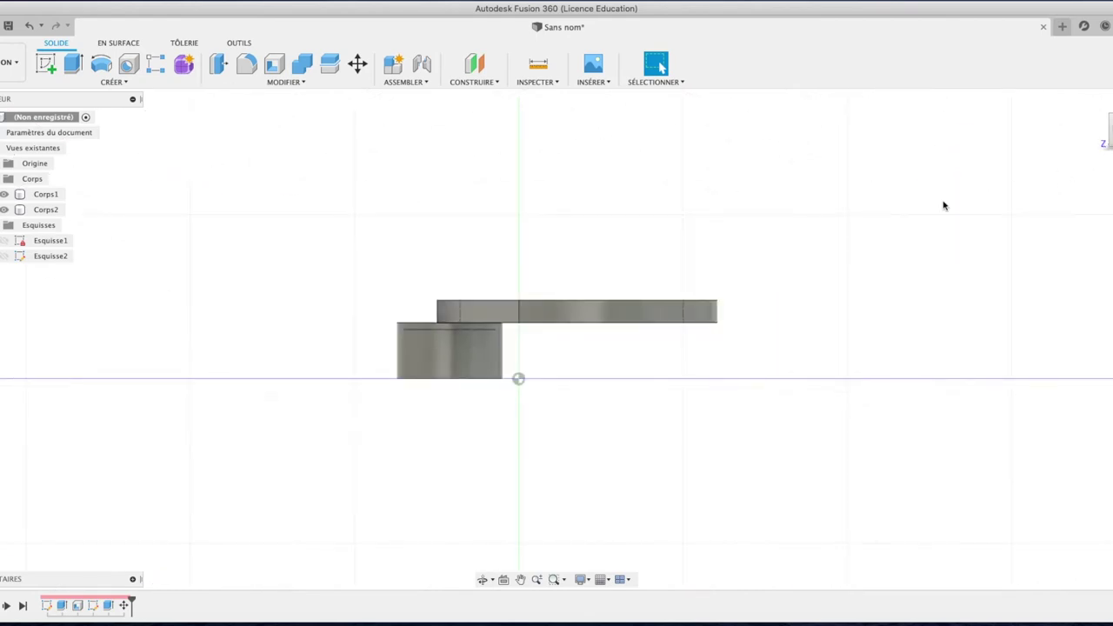
pyautogui.click(1103, 130)
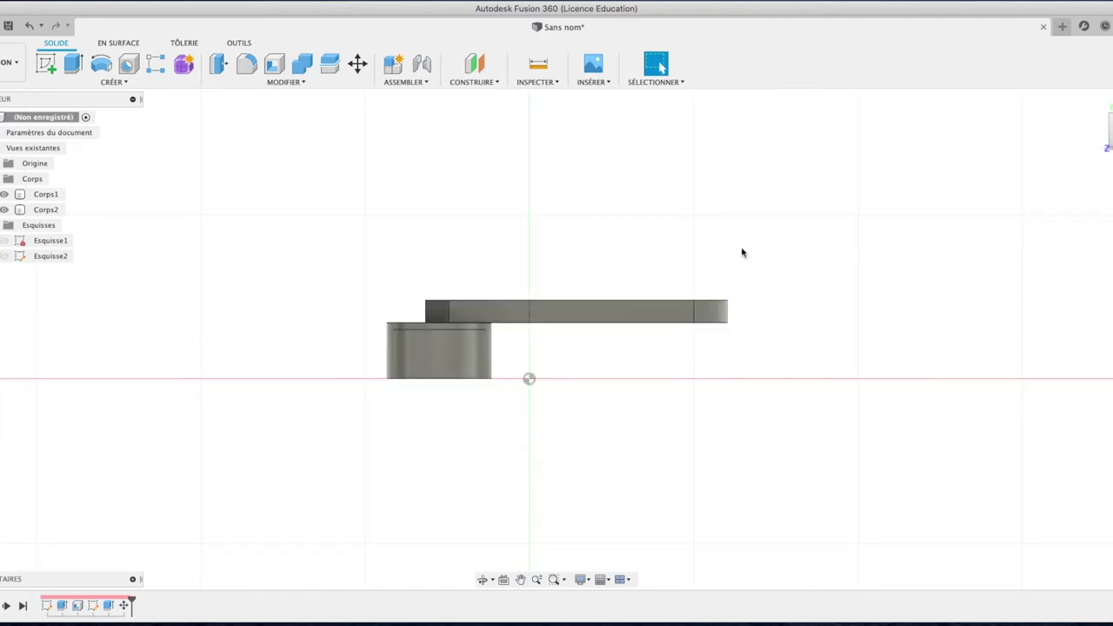
pyautogui.click(52, 210)
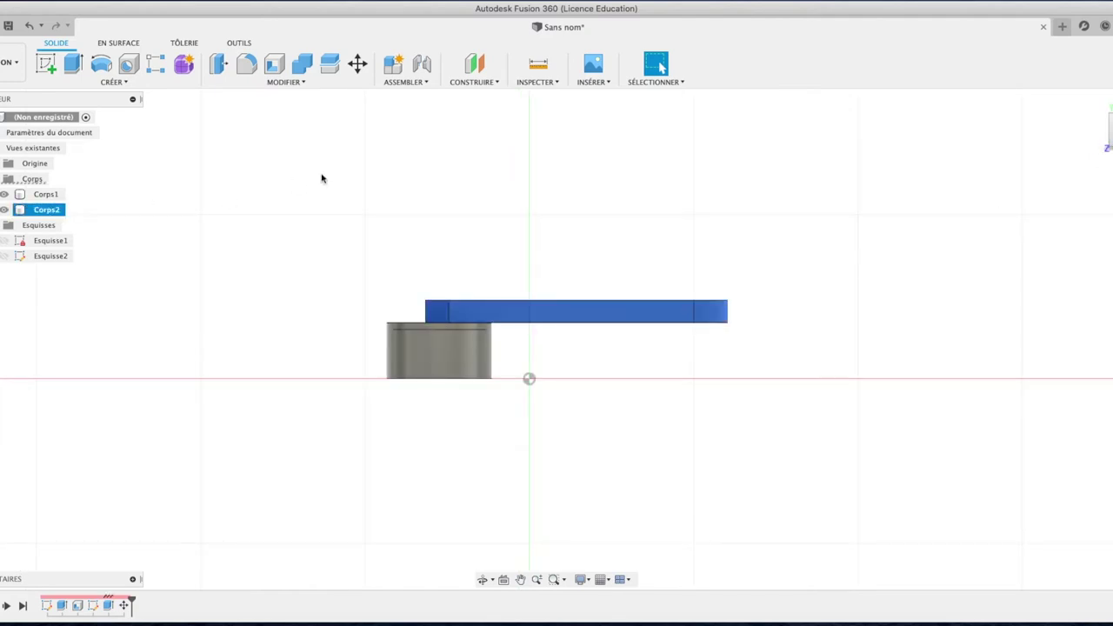
# Lower the blade plate Corps2 by 12.532 mm so it overlaps the hub cylinder.
pyautogui.press('m')
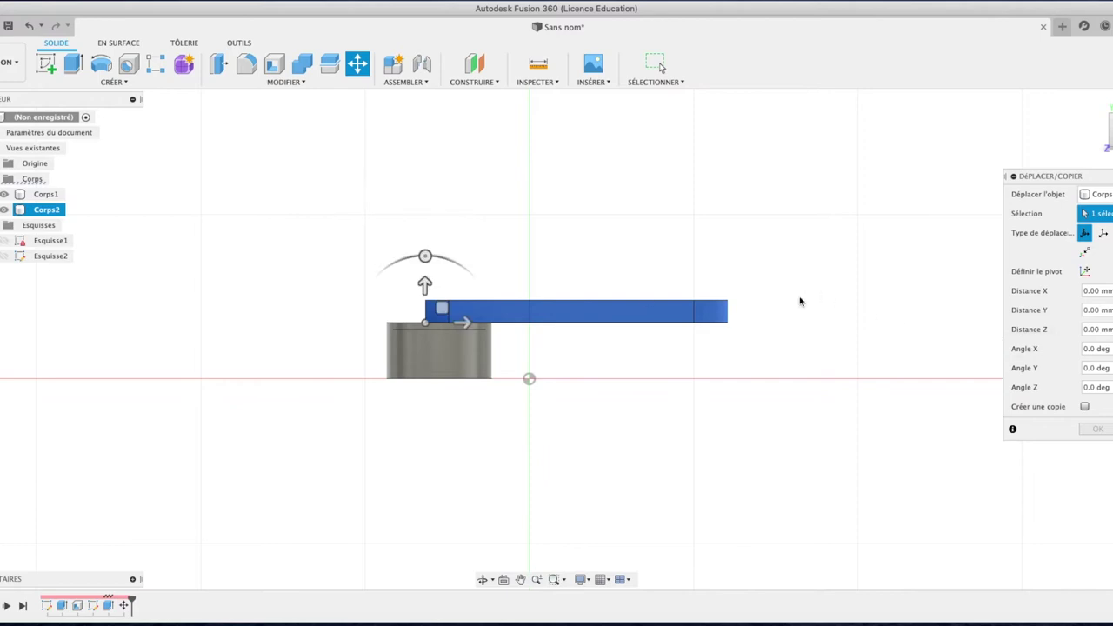
pyautogui.moveTo(425, 285); pyautogui.dragTo(423, 325)
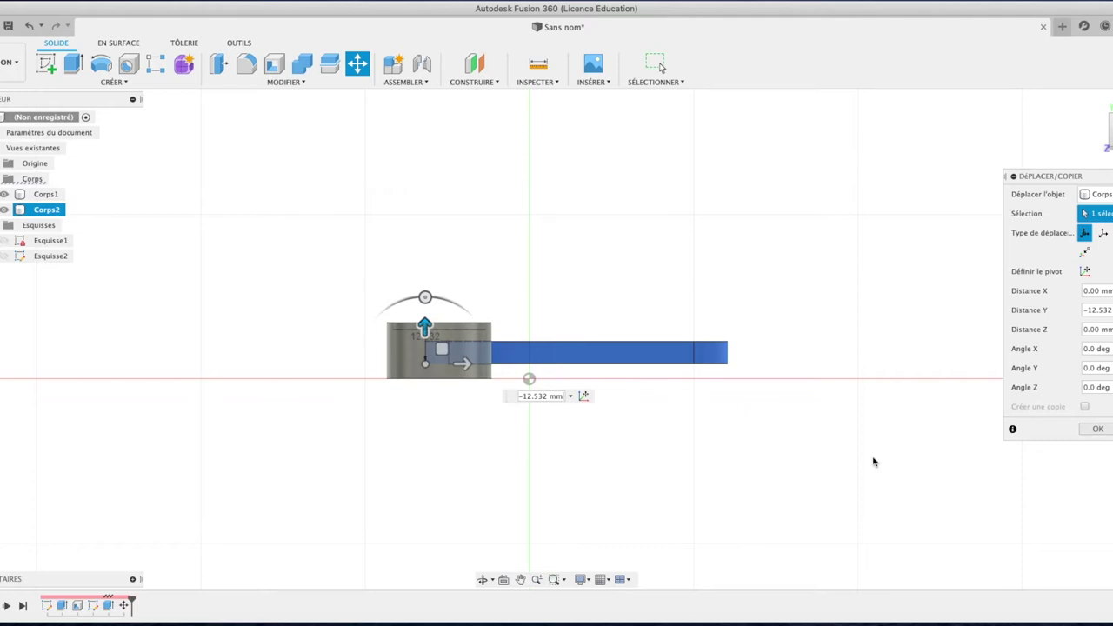
pyautogui.click(1098, 430)
pyautogui.click(1099, 139)
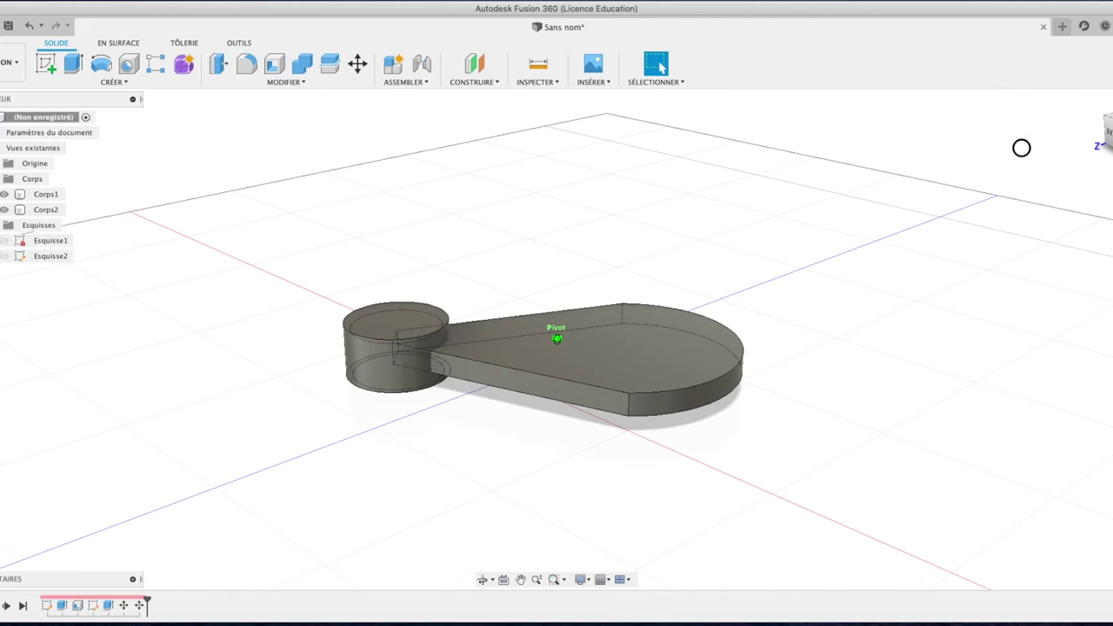
# Tilt Corps2 with the X rotation ring for blade pitch and drop it another 3.541 mm.
pyautogui.click(683, 371)
pyautogui.click(682, 371)
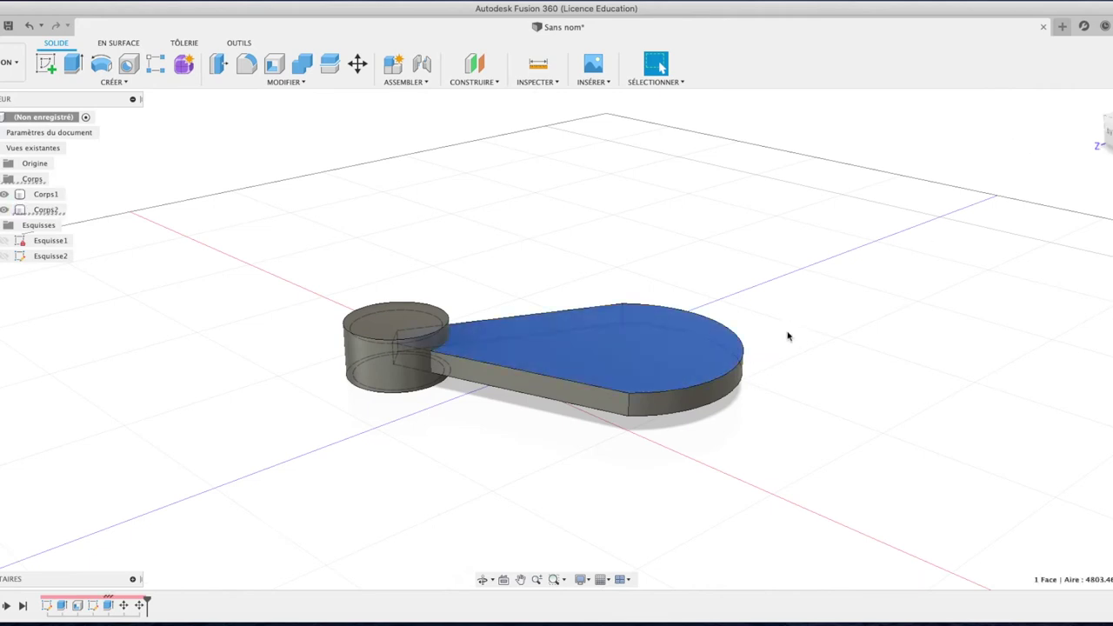
pyautogui.click(25, 213)
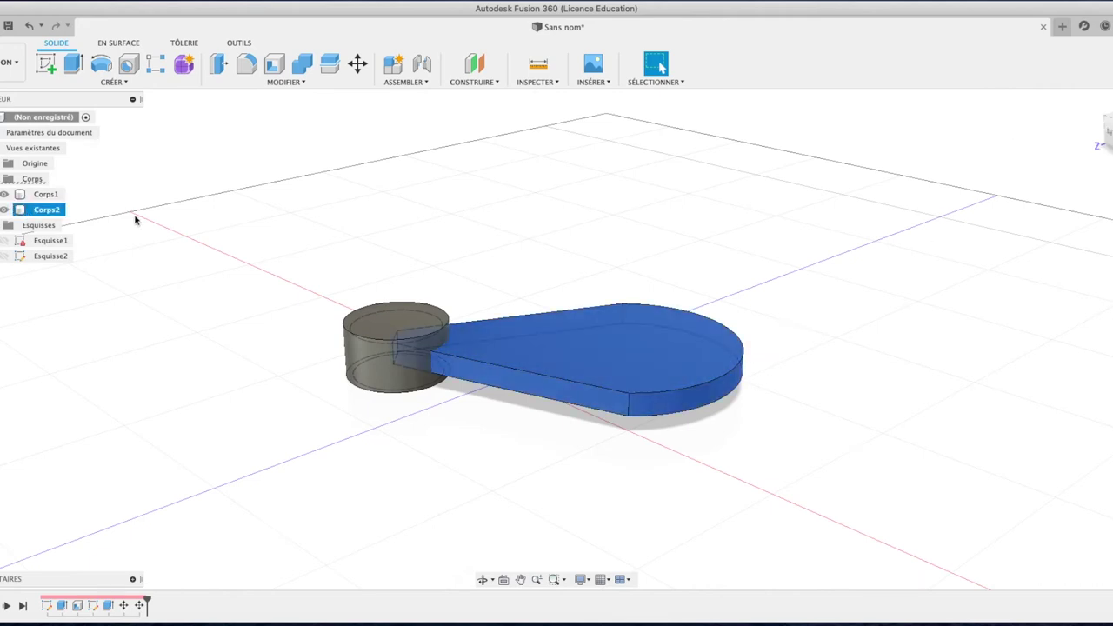
pyautogui.press('m')
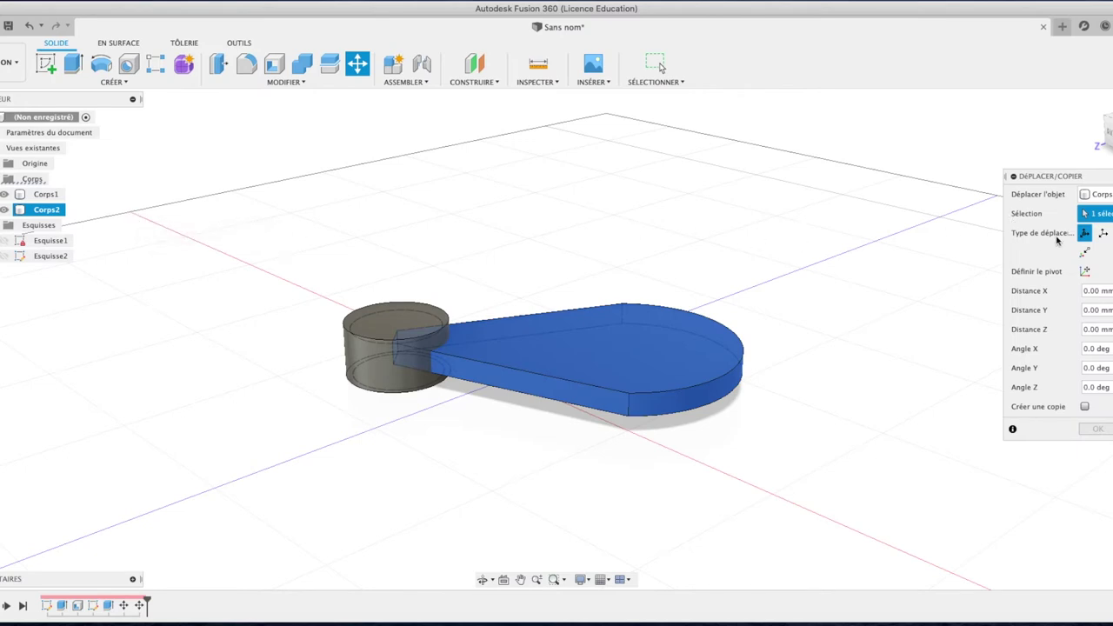
pyautogui.click(659, 358)
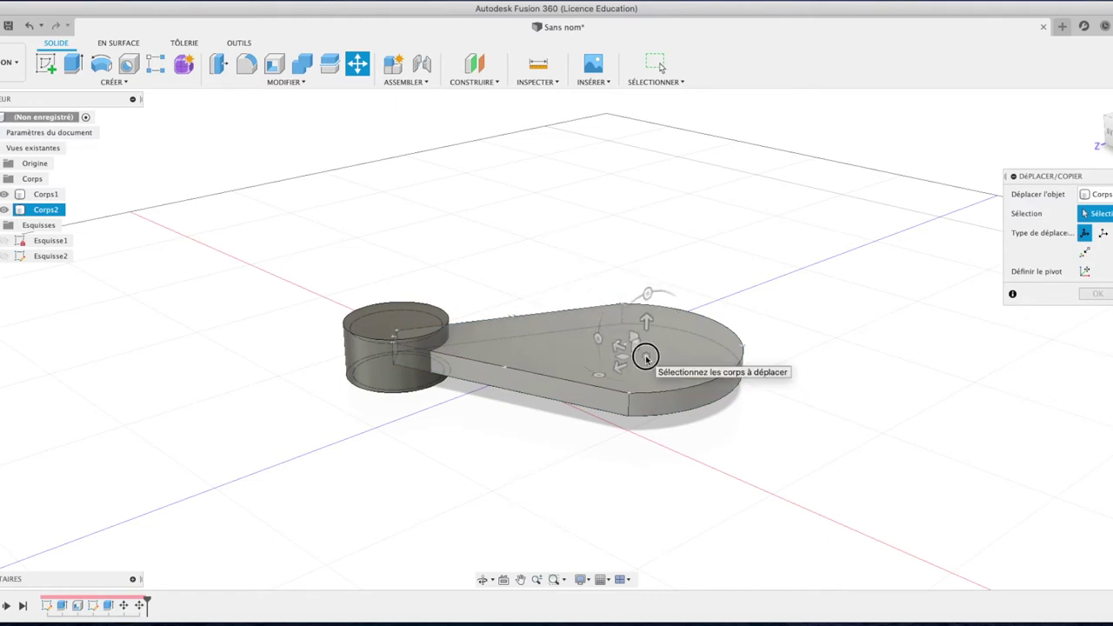
pyautogui.click(620, 355)
pyautogui.moveTo(647, 294); pyautogui.dragTo(638, 299)
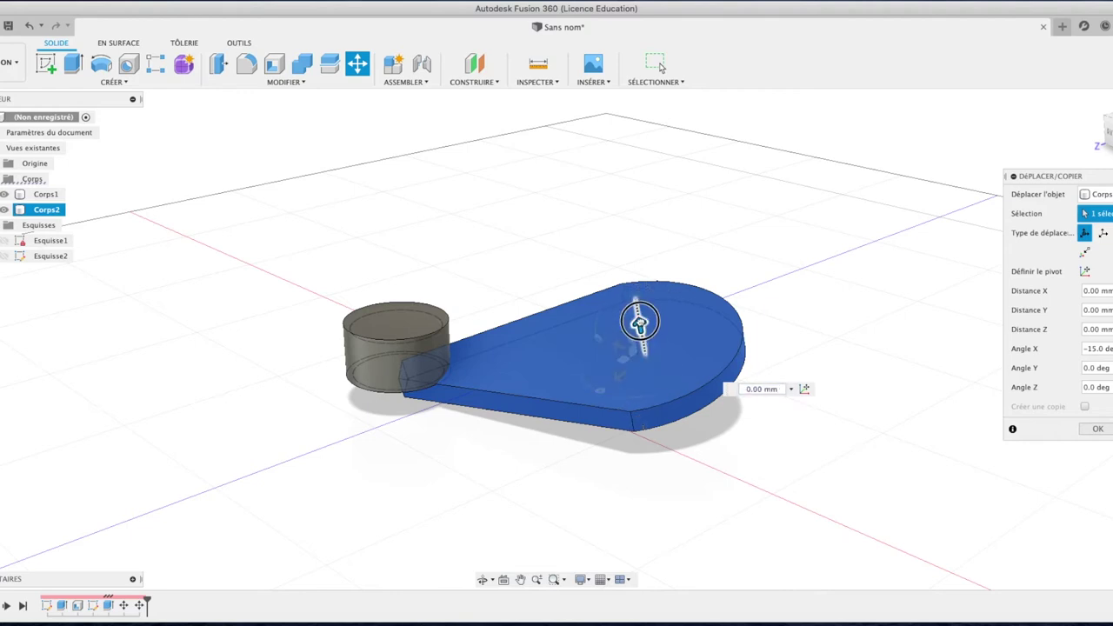
pyautogui.moveTo(639, 323); pyautogui.dragTo(634, 297)
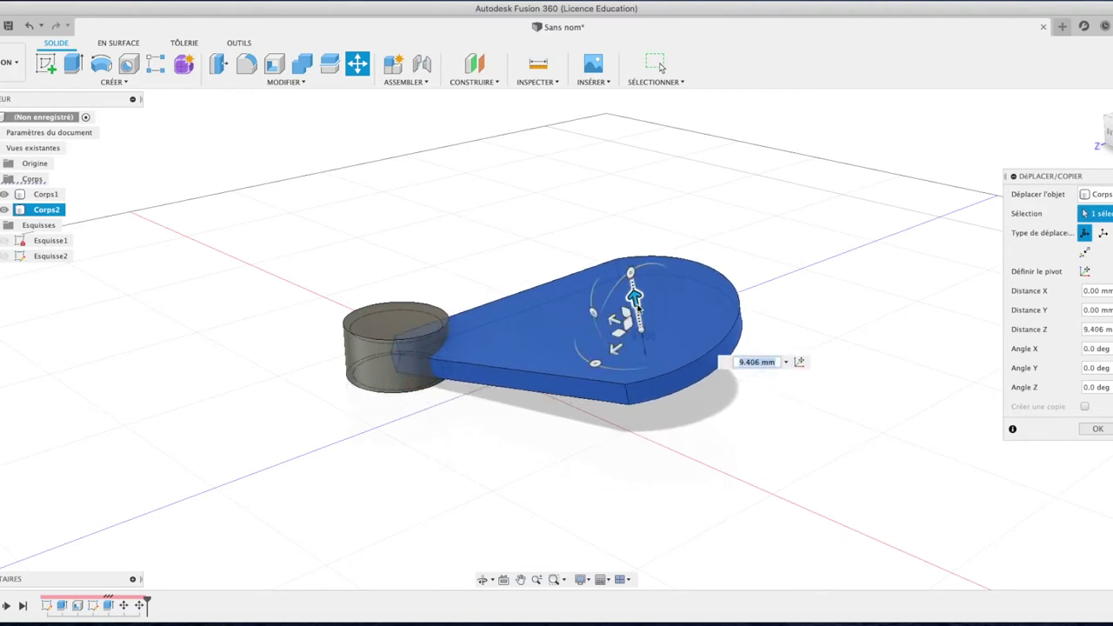
pyautogui.moveTo(631, 275)
pyautogui.mouseDown()
pyautogui.moveTo(629, 287)
pyautogui.moveTo(630, 262)
pyautogui.moveTo(632, 296)
pyautogui.mouseUp()
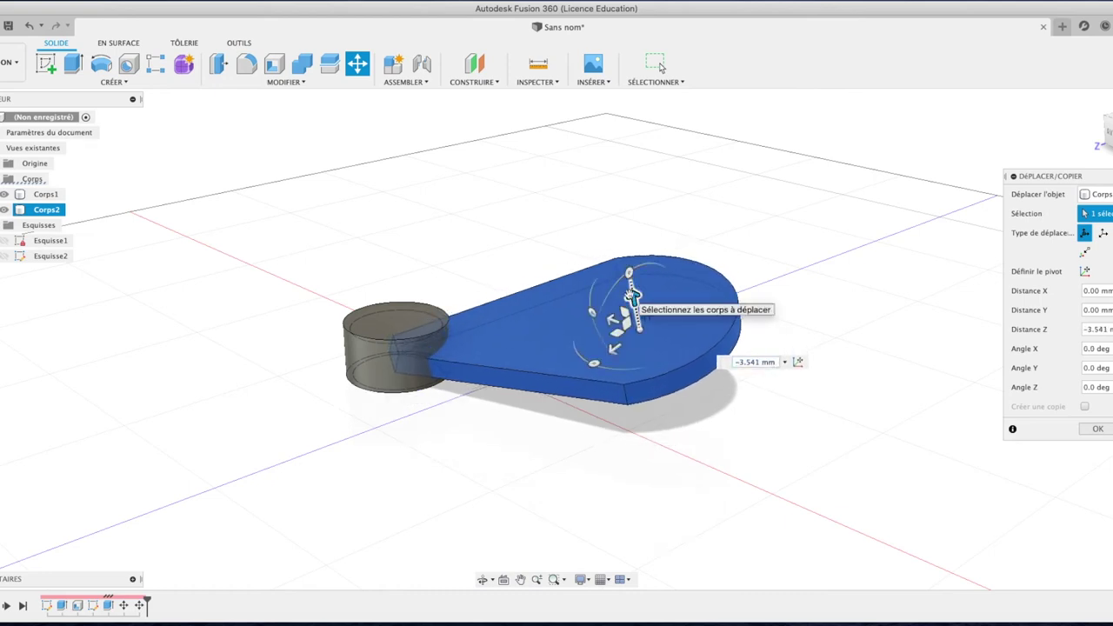
pyautogui.click(1105, 435)
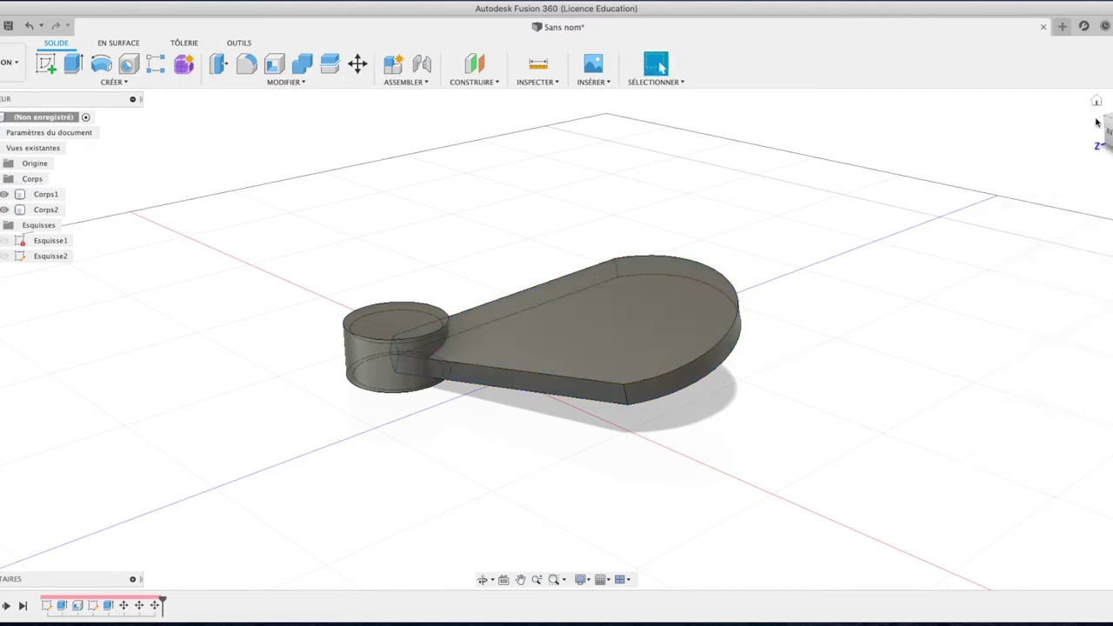
pyautogui.click(1097, 101)
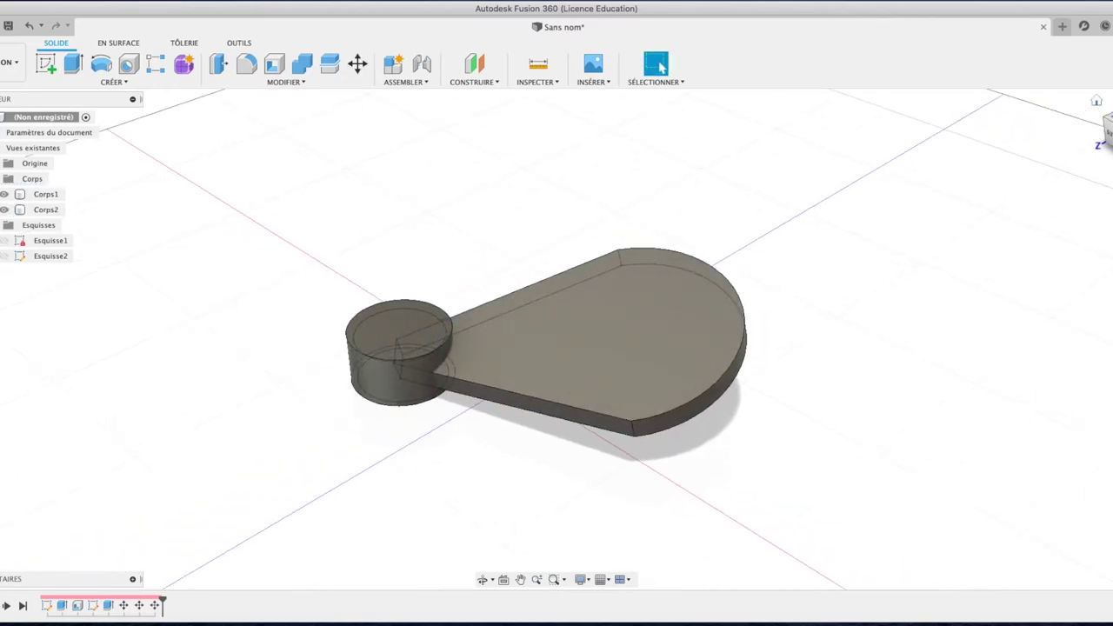
pyautogui.moveTo(1101, 119)
pyautogui.keyDown('shift'); pyautogui.mouseDown(button='middle')
pyautogui.moveTo(1079, 165)
pyautogui.moveTo(922, 164)
pyautogui.moveTo(820, 69)
pyautogui.moveTo(760, 99)
pyautogui.moveTo(738, 95)
pyautogui.moveTo(744, 109)
pyautogui.moveTo(823, 141)
pyautogui.moveTo(964, 162)
pyautogui.moveTo(1046, 112)
pyautogui.moveTo(1079, 117)
pyautogui.moveTo(1101, 99)
pyautogui.mouseUp(button='middle'); pyautogui.keyUp('shift')
pyautogui.click(1096, 101)
pyautogui.click(1107, 122)
pyautogui.click(1102, 129)
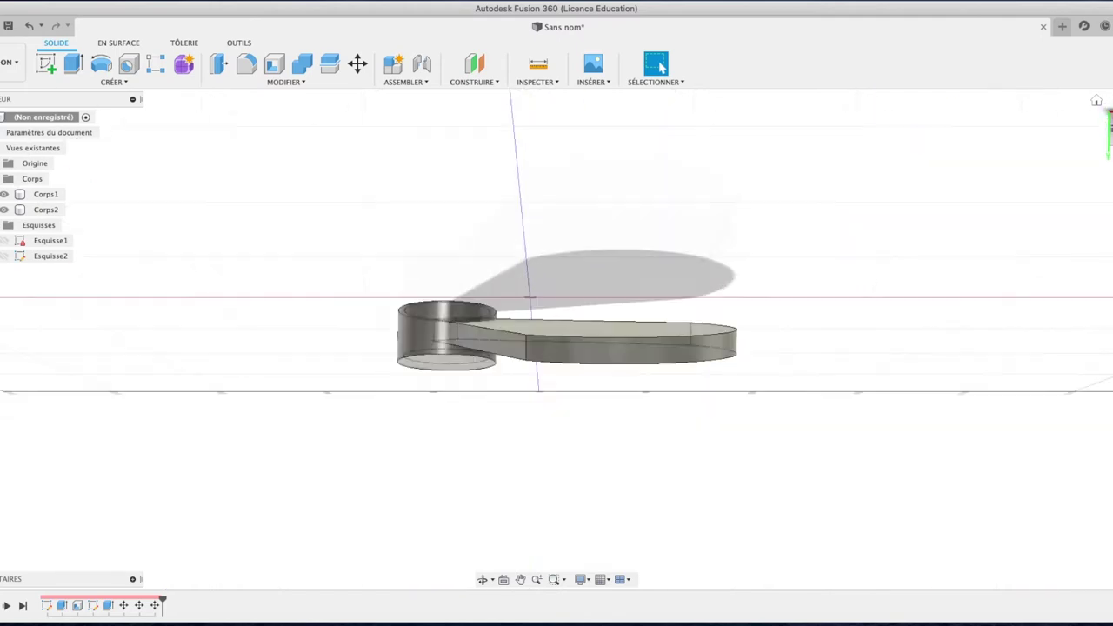
pyautogui.click(393, 235)
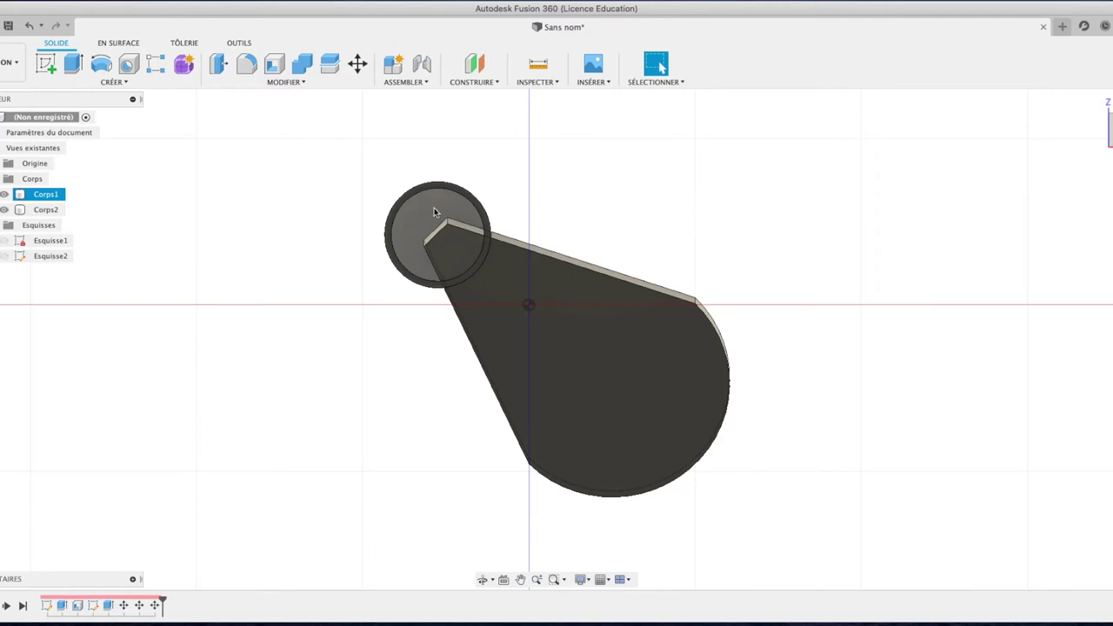
pyautogui.press('Escape')
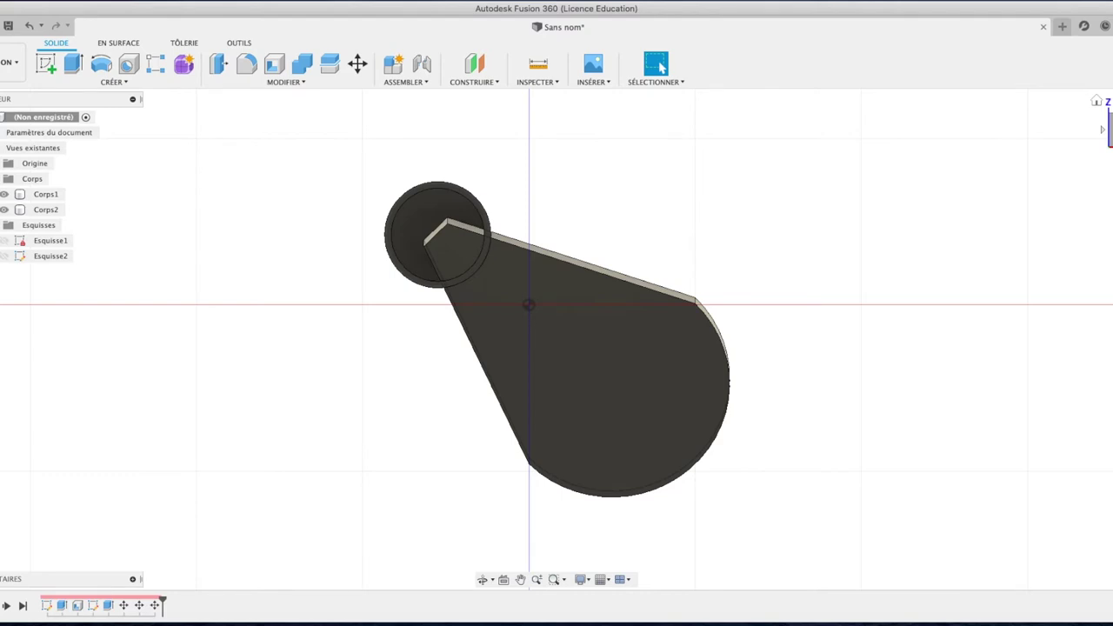
pyautogui.click(1096, 103)
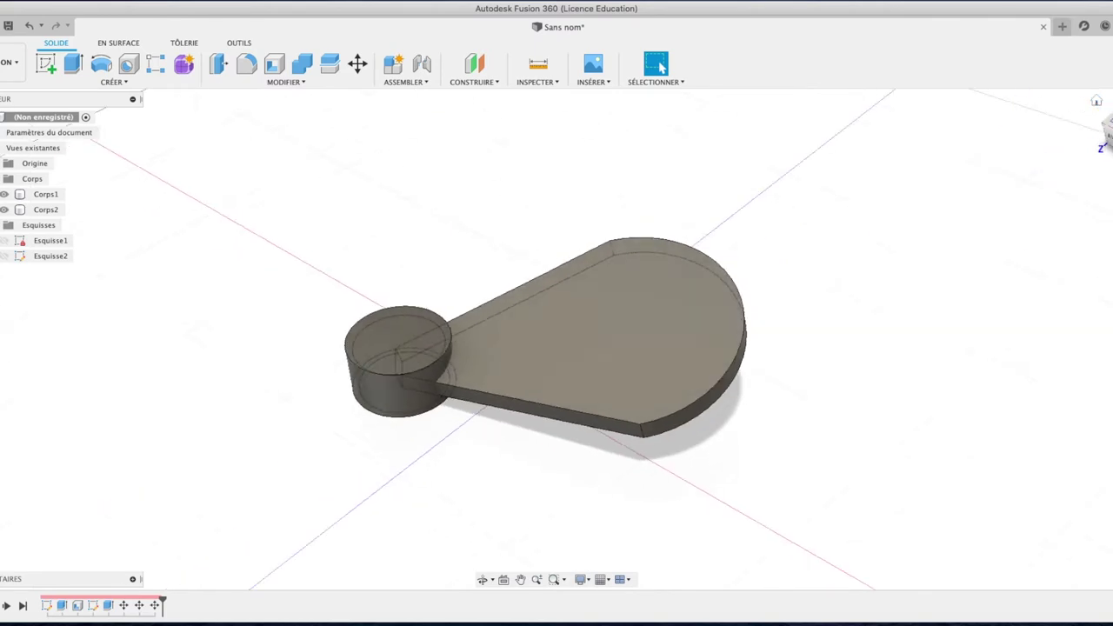
pyautogui.click(1106, 120)
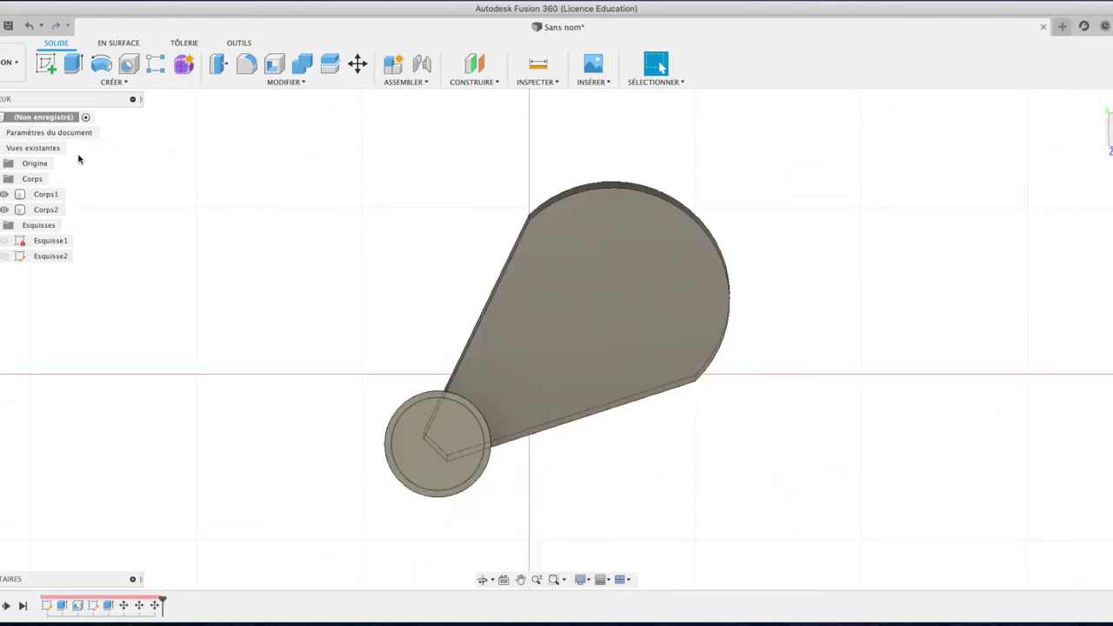
pyautogui.click(117, 82)
pyautogui.moveTo(59, 356)
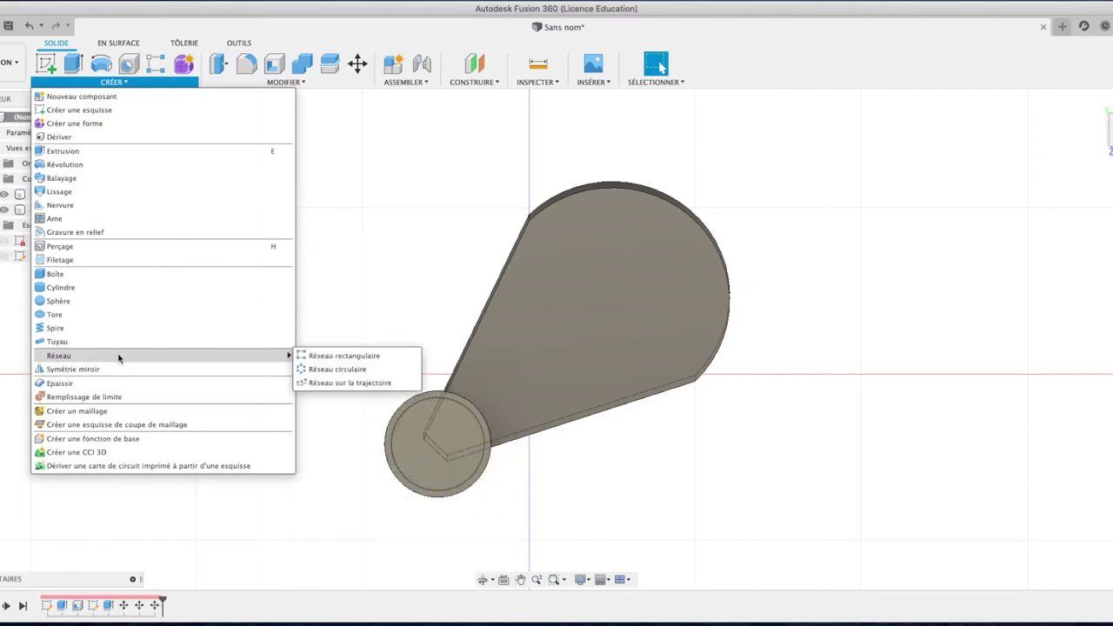
# Pattern the blade body 4 times around the hub's circular edge, adding Corps3–Corps5.
pyautogui.click(337, 369)
pyautogui.click(551, 365)
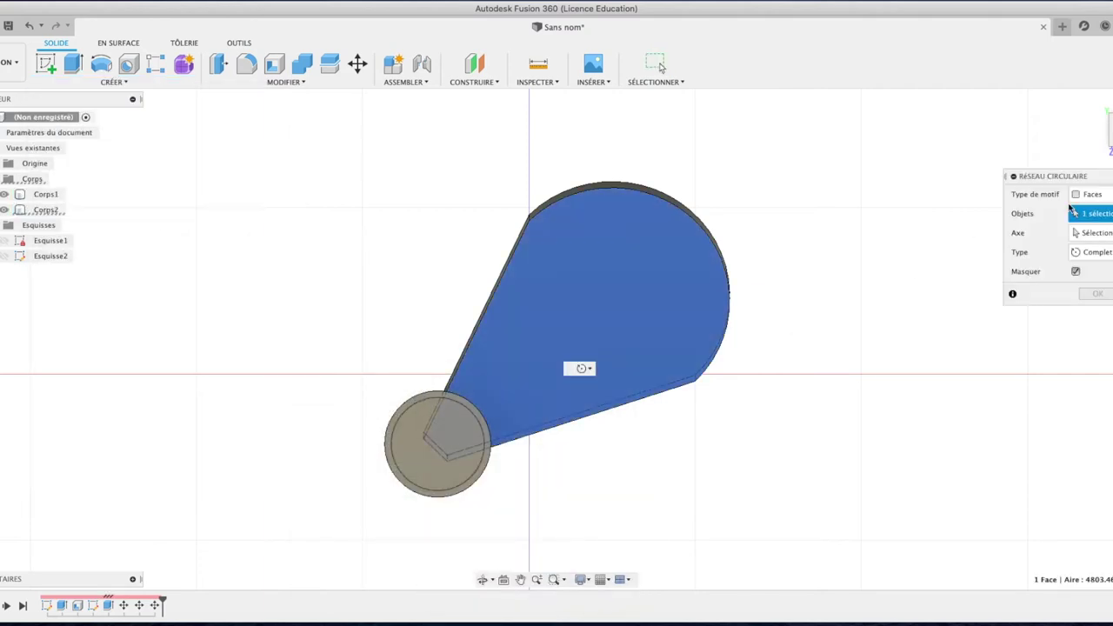
pyautogui.click(1089, 194)
pyautogui.click(1088, 213)
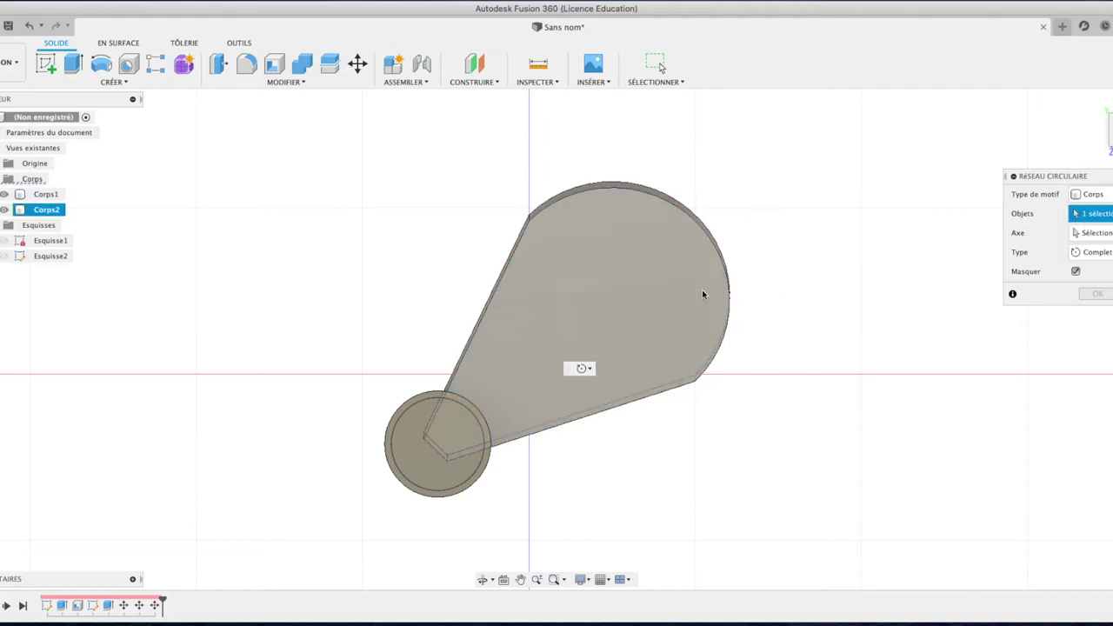
pyautogui.click(703, 294)
pyautogui.click(1100, 233)
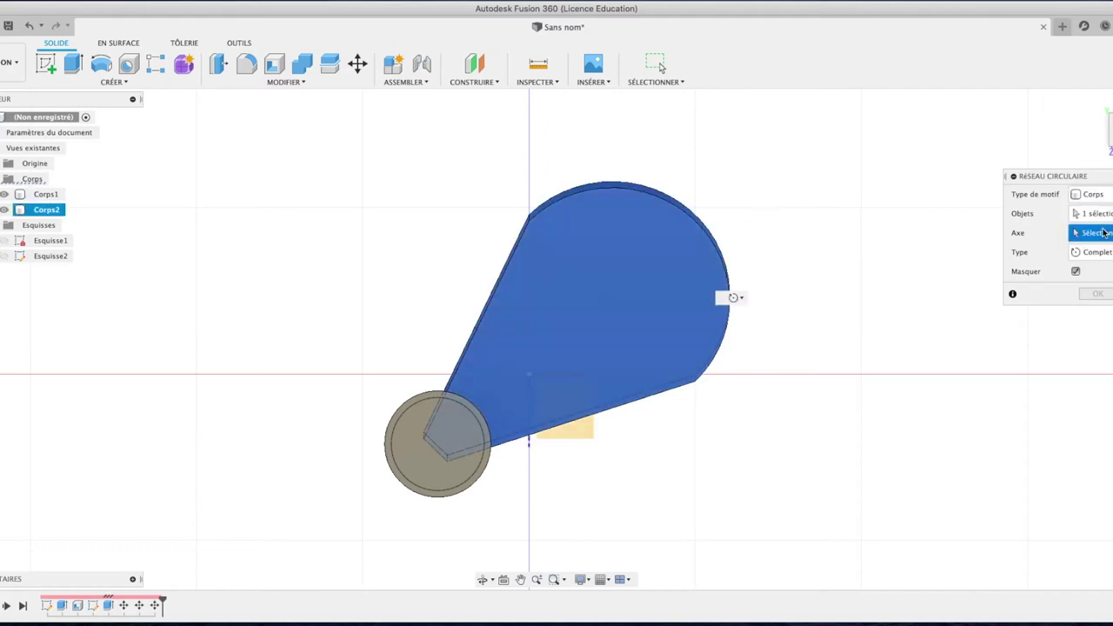
pyautogui.click(472, 479)
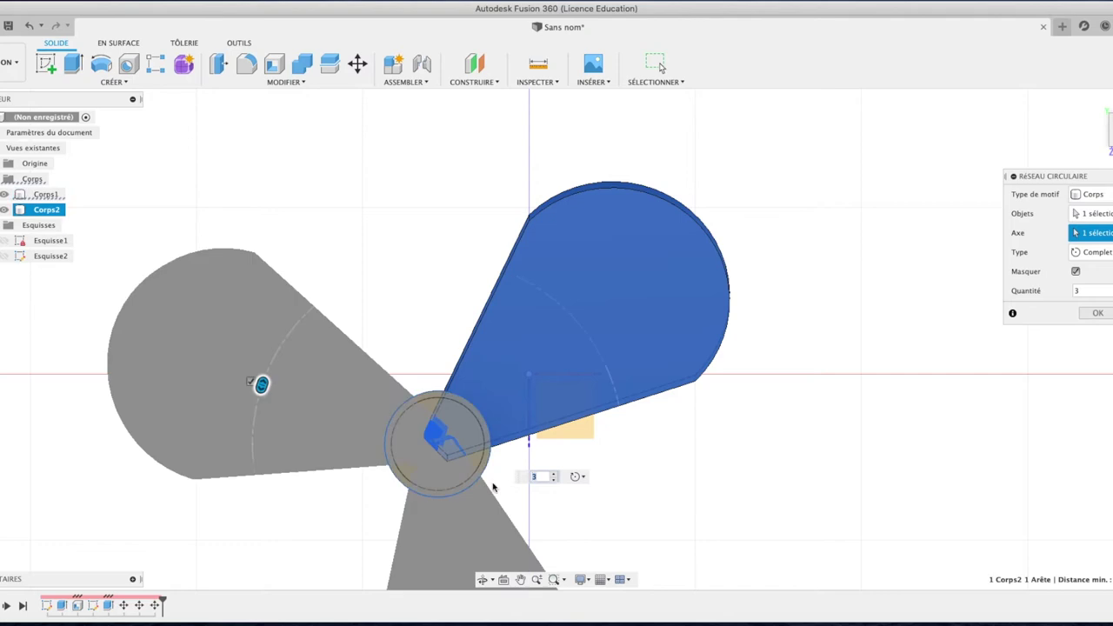
pyautogui.click(553, 473)
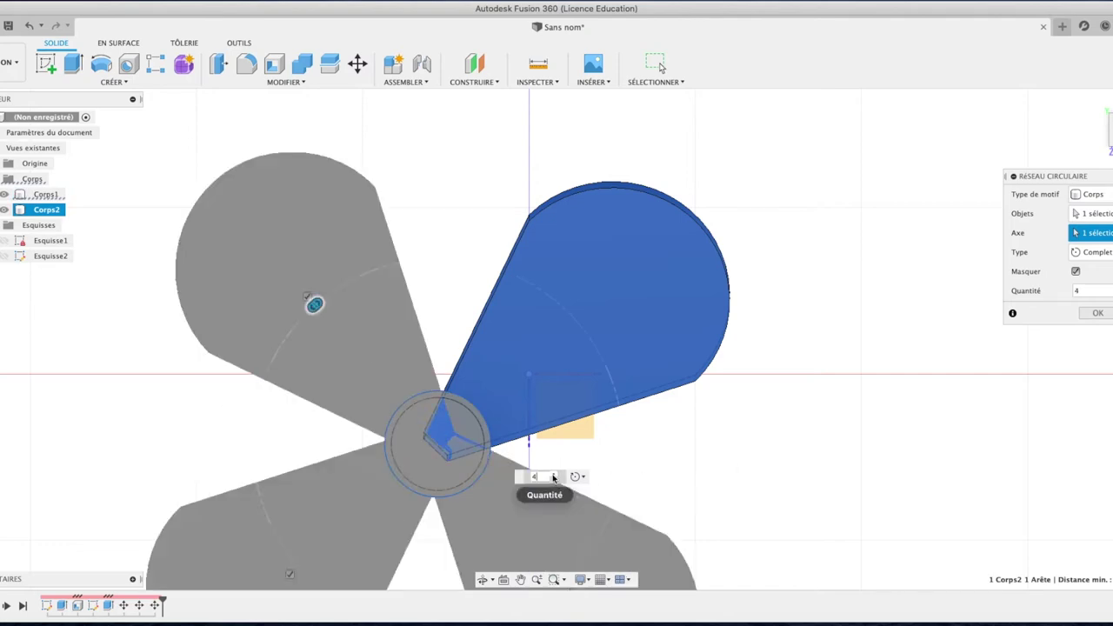
pyautogui.click(1099, 315)
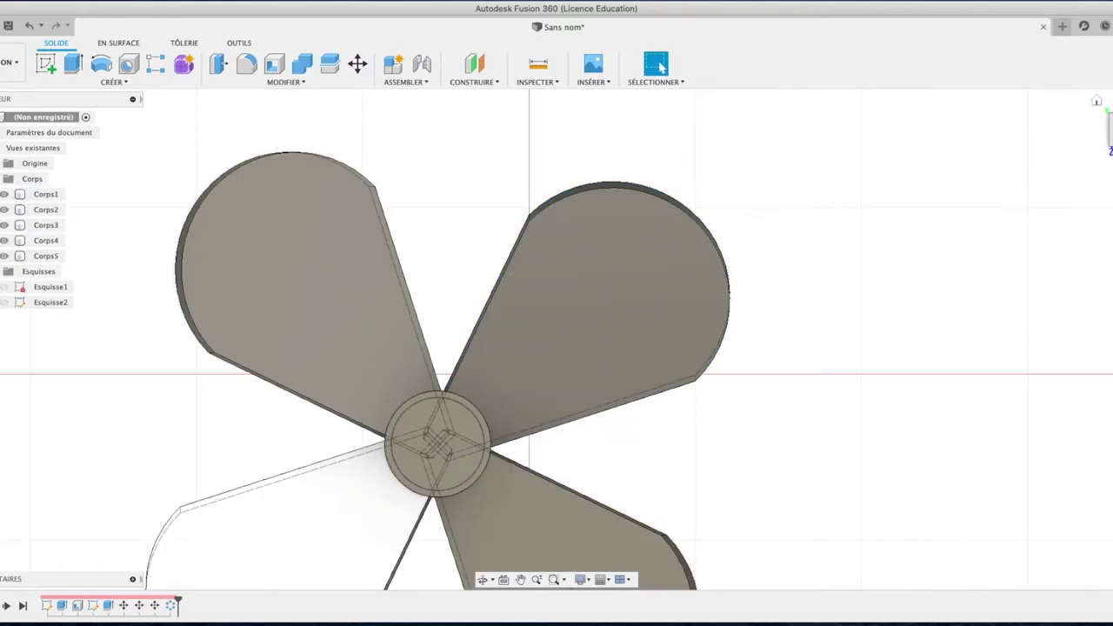
pyautogui.moveTo(1109, 129)
pyautogui.keyDown('shift'); pyautogui.mouseDown(button='middle')
pyautogui.moveTo(1057, 65)
pyautogui.moveTo(1037, 71)
pyautogui.moveTo(1056, 95)
pyautogui.moveTo(1103, 106)
pyautogui.mouseUp(button='middle'); pyautogui.keyUp('shift')
# Turn the view to look flat-on at the fan from the top.
pyautogui.click(1097, 100)
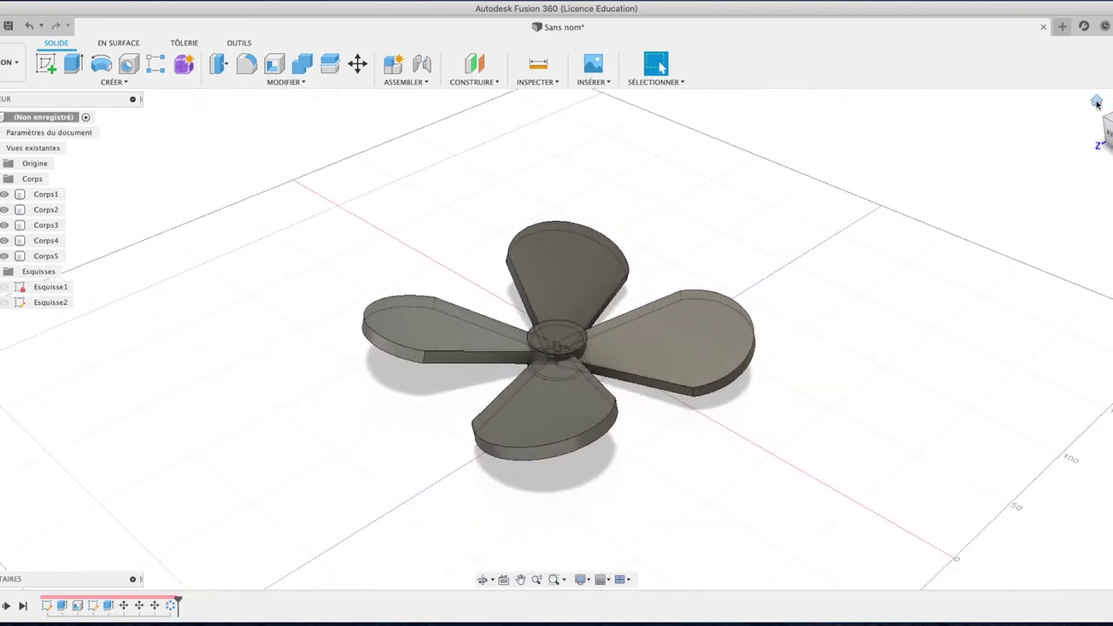
pyautogui.moveTo(1106, 126)
pyautogui.keyDown('shift'); pyautogui.mouseDown(button='middle')
pyautogui.moveTo(1101, 139)
pyautogui.moveTo(1104, 130)
pyautogui.mouseUp(button='middle'); pyautogui.keyUp('shift')
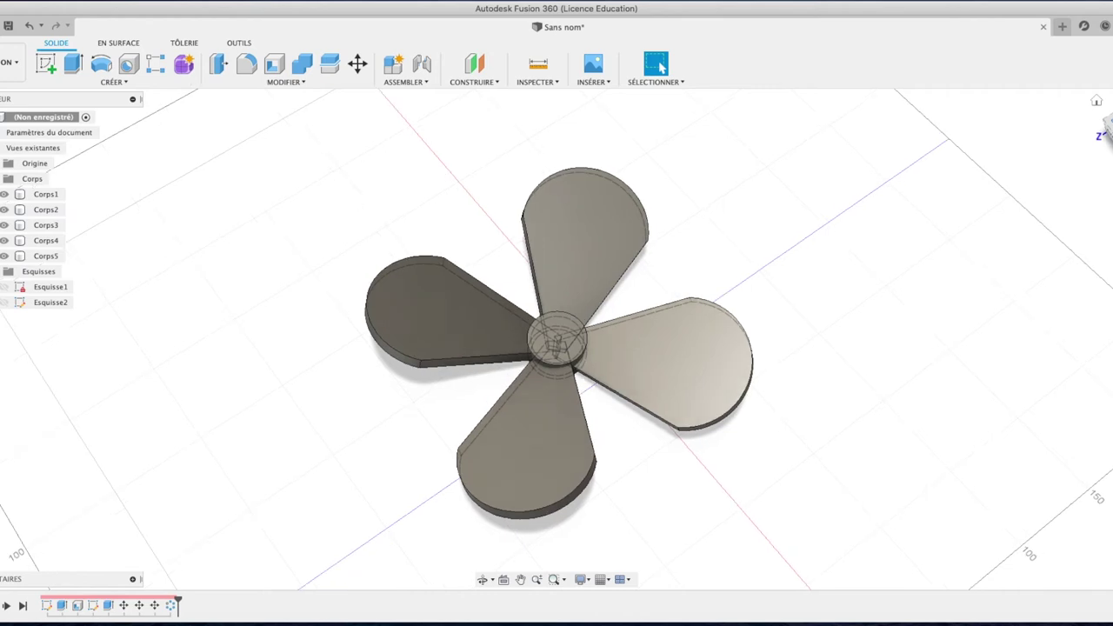
pyautogui.click(1105, 126)
pyautogui.click(1102, 129)
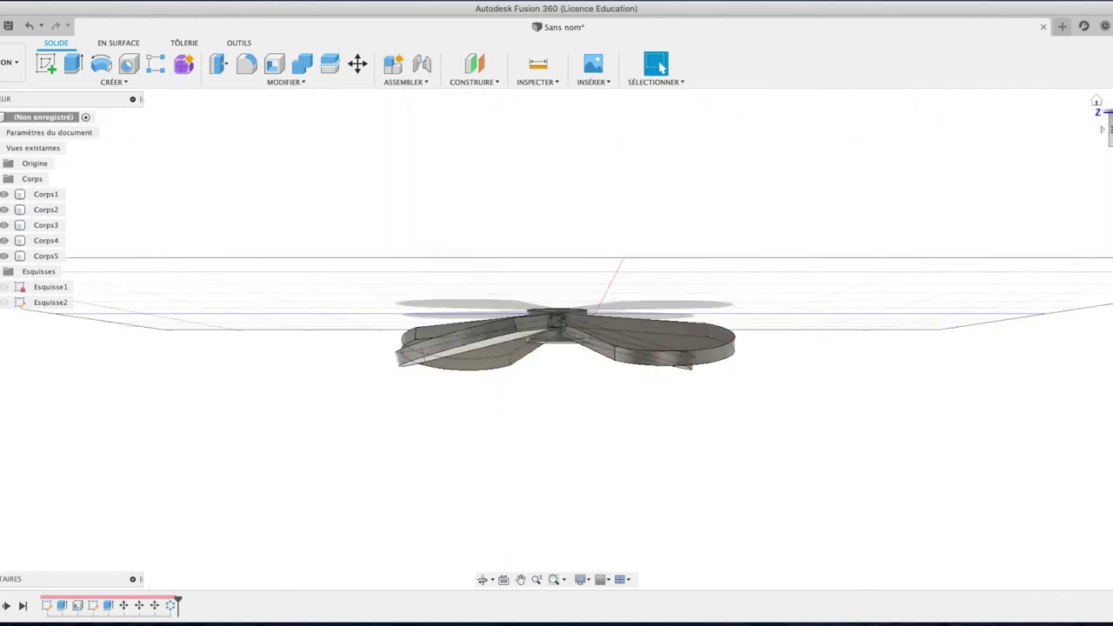
pyautogui.click(1103, 129)
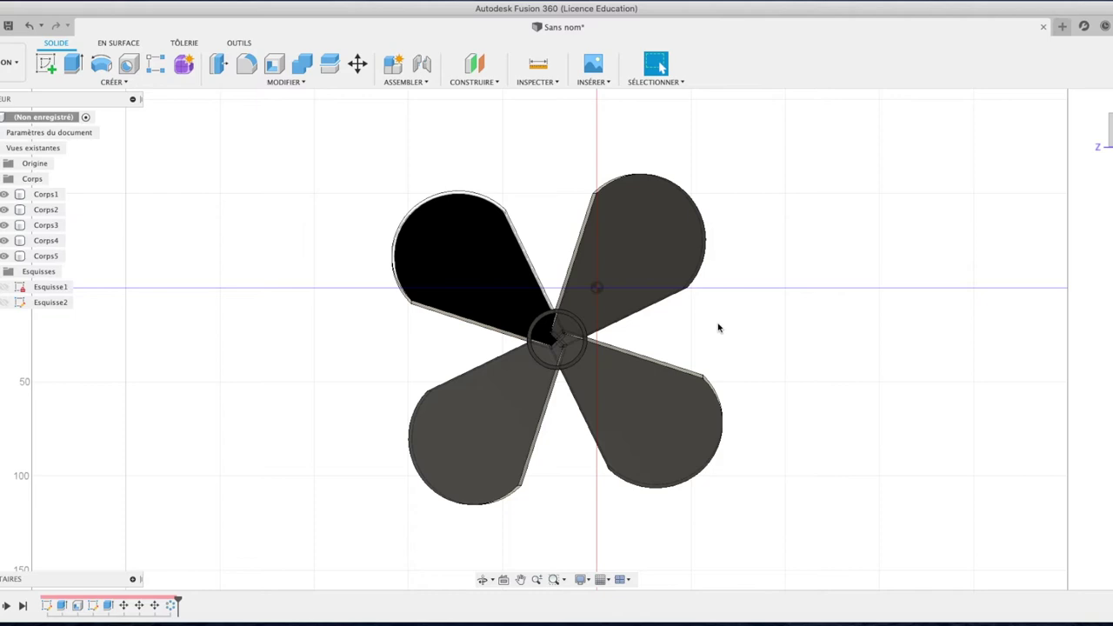
# Hide blade bodies Corps5, Corps4, Corps3 and Corps2, and select the hub's circular face.
pyautogui.click(4, 255)
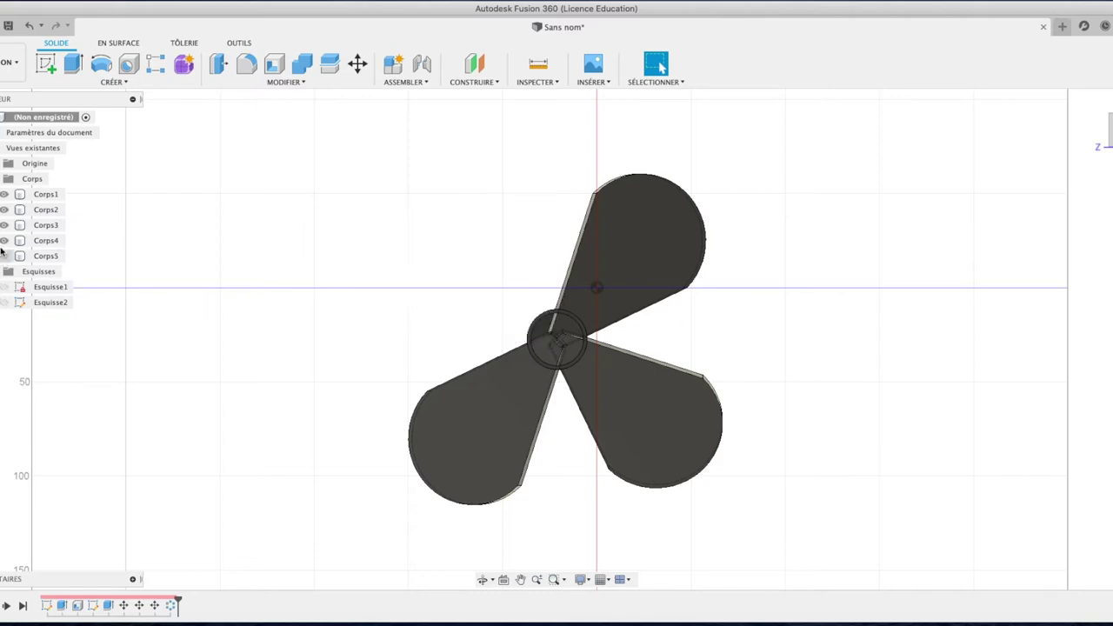
pyautogui.click(4, 241)
pyautogui.click(4, 225)
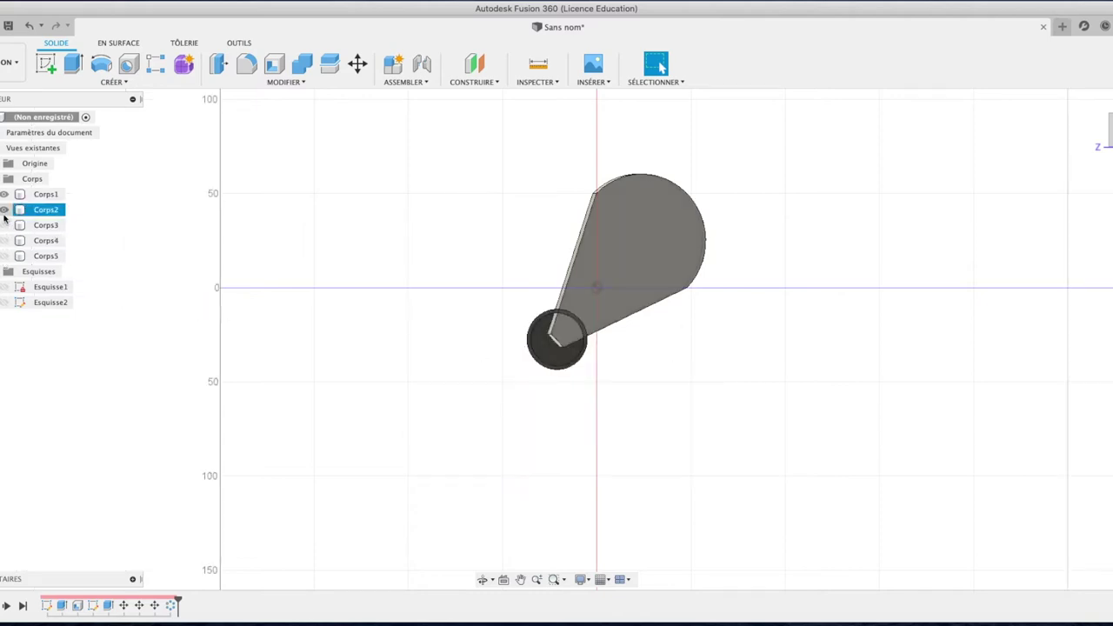
pyautogui.click(4, 211)
pyautogui.click(555, 345)
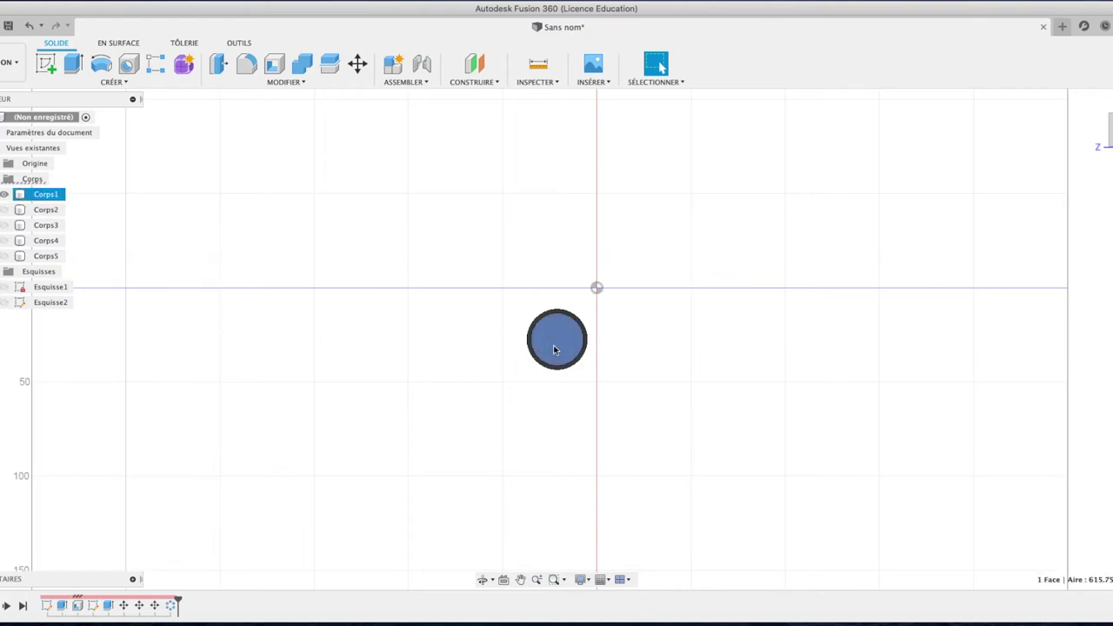
# Show the four blades again and cut-extrude the hub face 37.896 mm through the centre.
pyautogui.press('e')
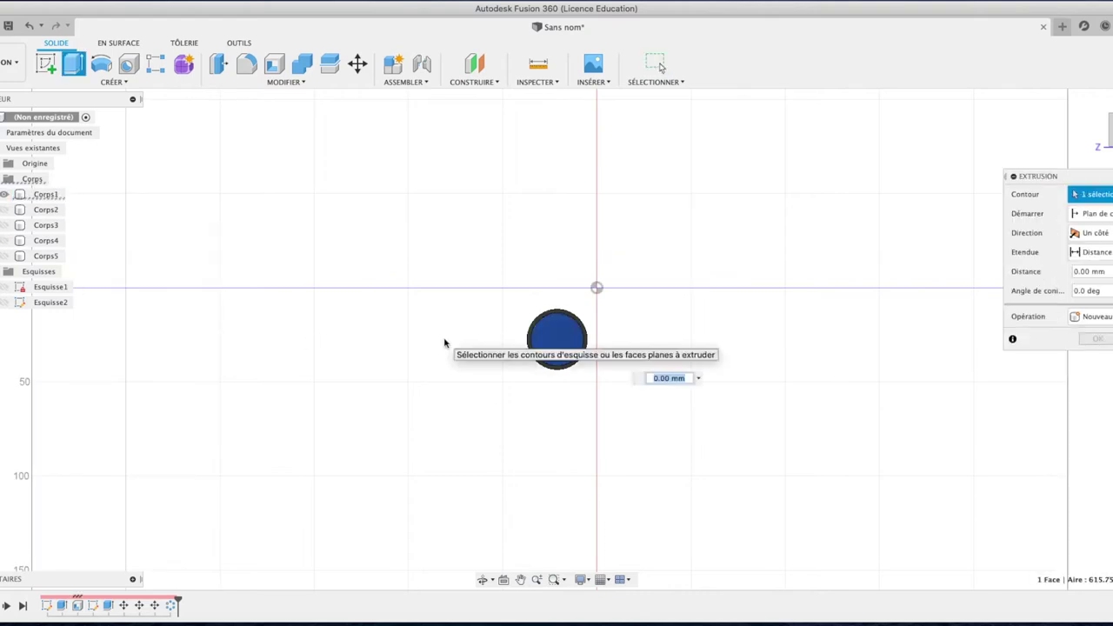
pyautogui.click(5, 210)
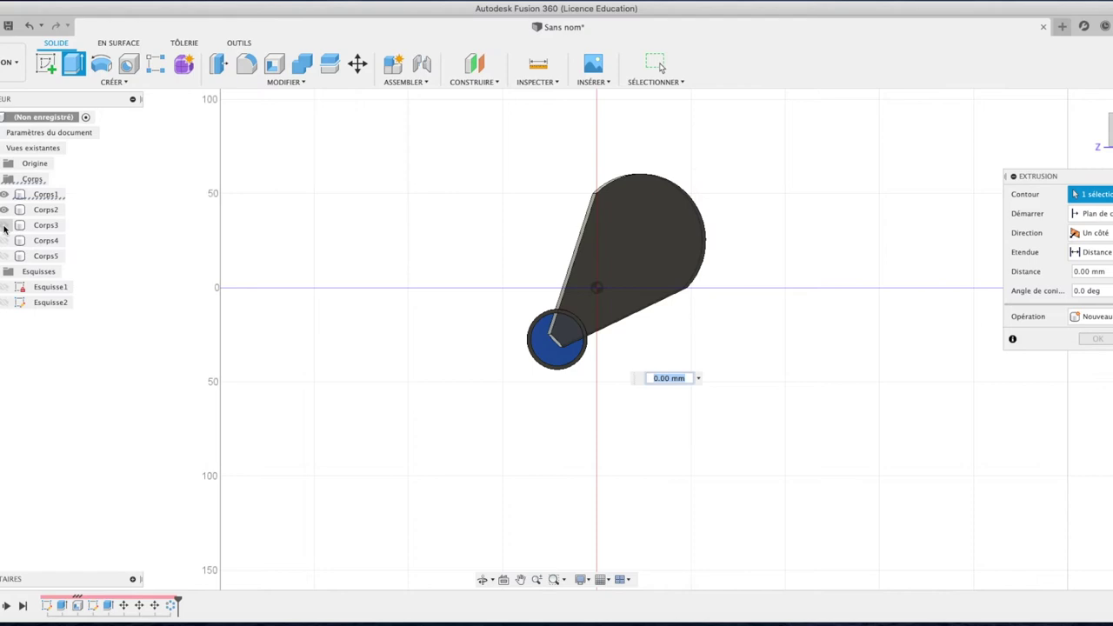
pyautogui.click(4, 226)
pyautogui.click(4, 256)
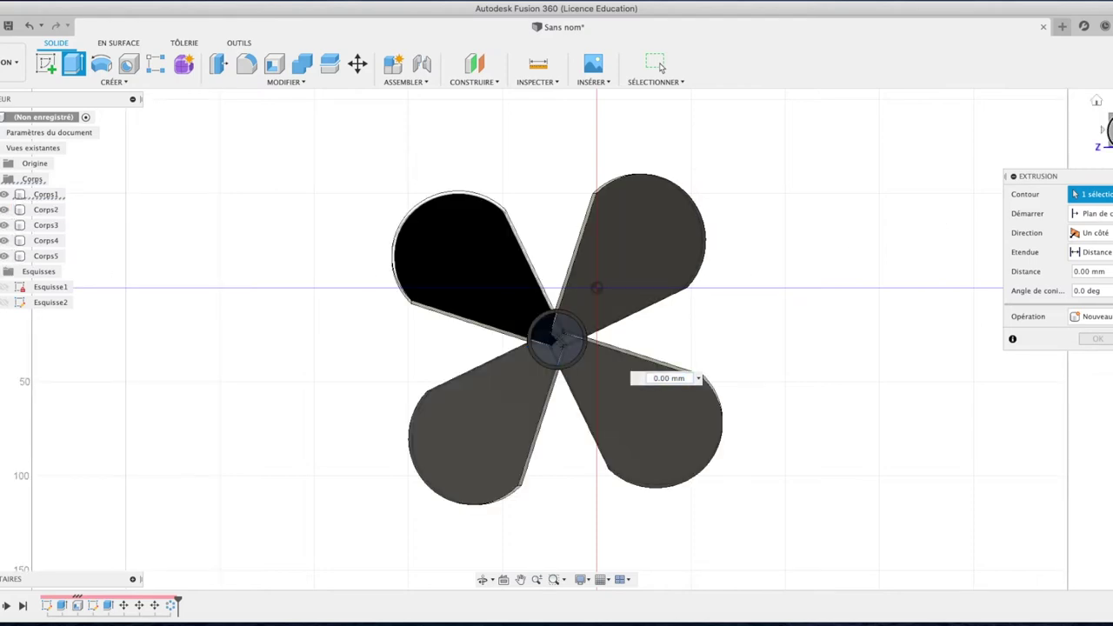
pyautogui.click(1097, 101)
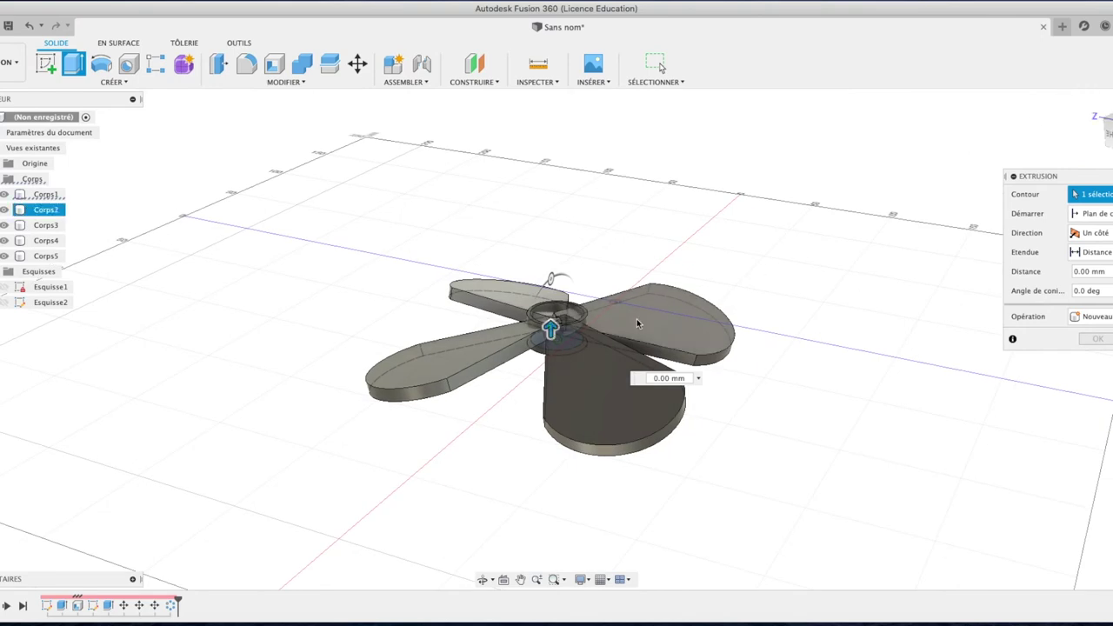
pyautogui.moveTo(550, 328); pyautogui.dragTo(550, 261)
pyautogui.click(1083, 318)
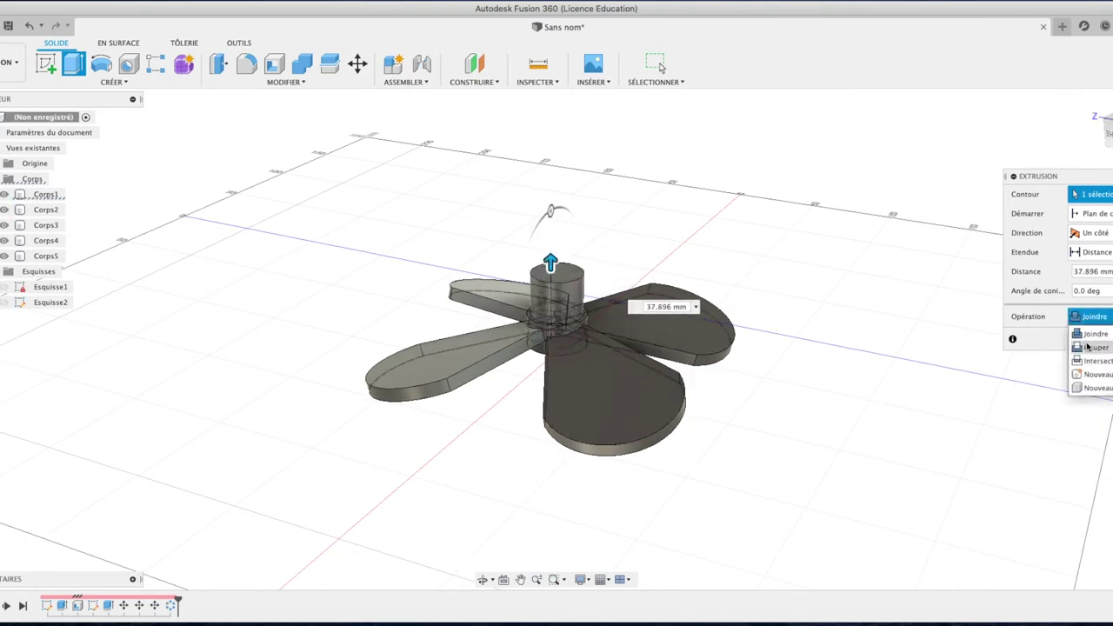
pyautogui.click(1086, 348)
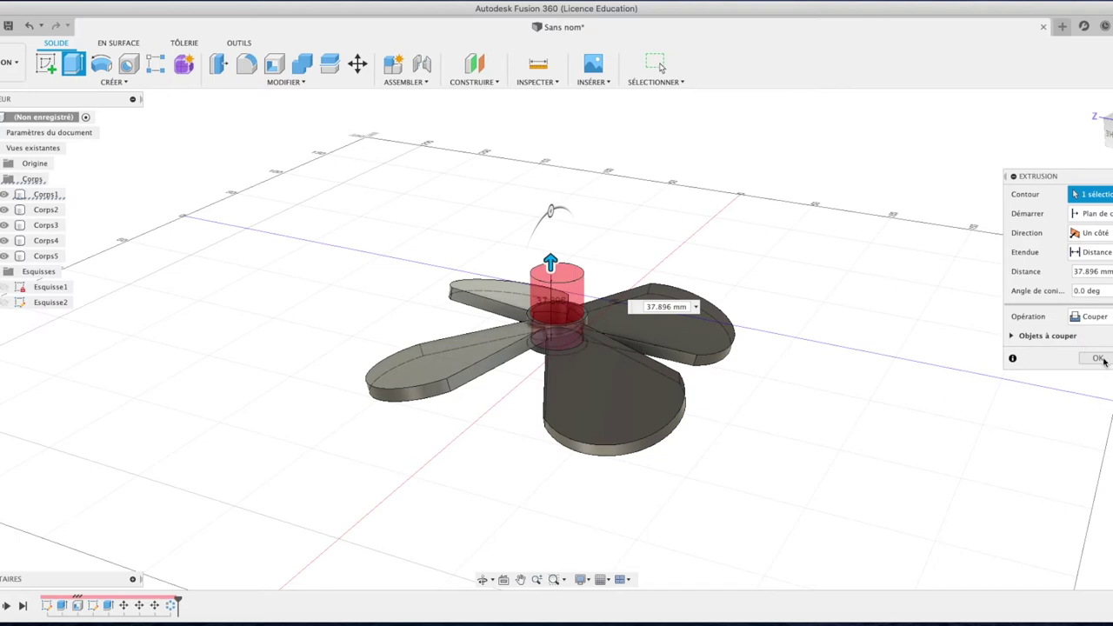
pyautogui.click(1098, 358)
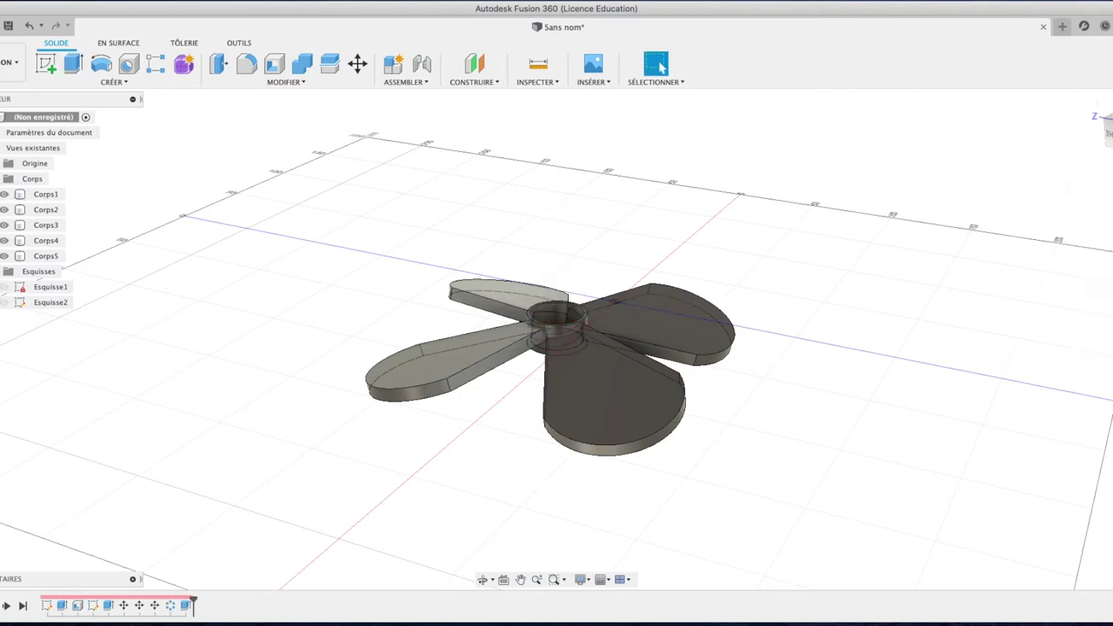
# Combine-join the four blade bodies onto hub Corps1, keeping the tool bodies.
pyautogui.moveTo(1107, 124); pyautogui.dragTo(1106, 141)
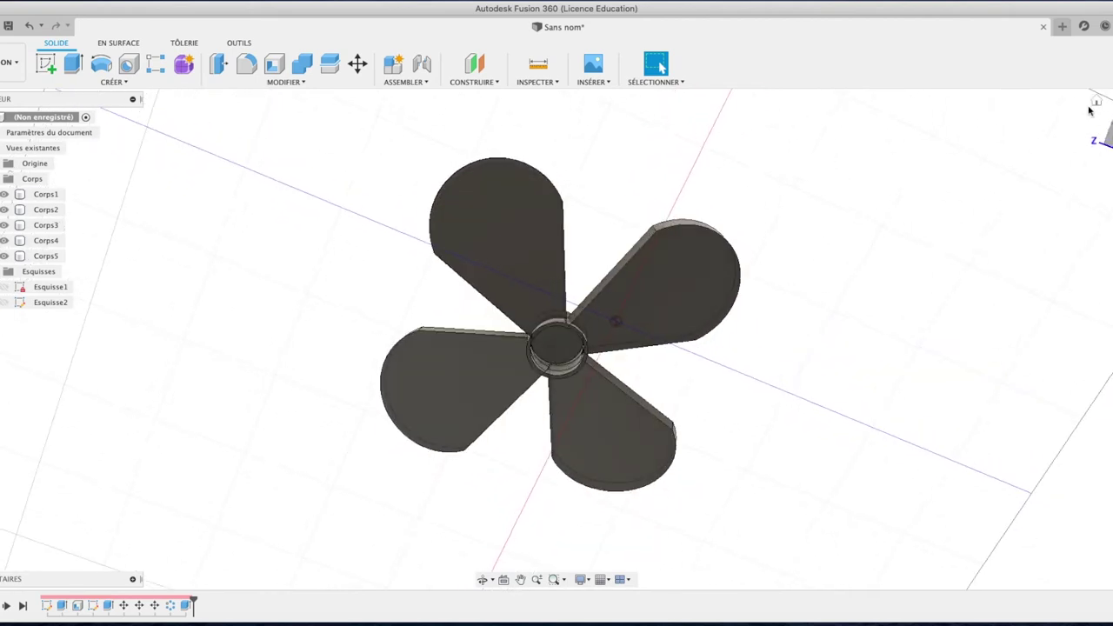
pyautogui.click(1097, 102)
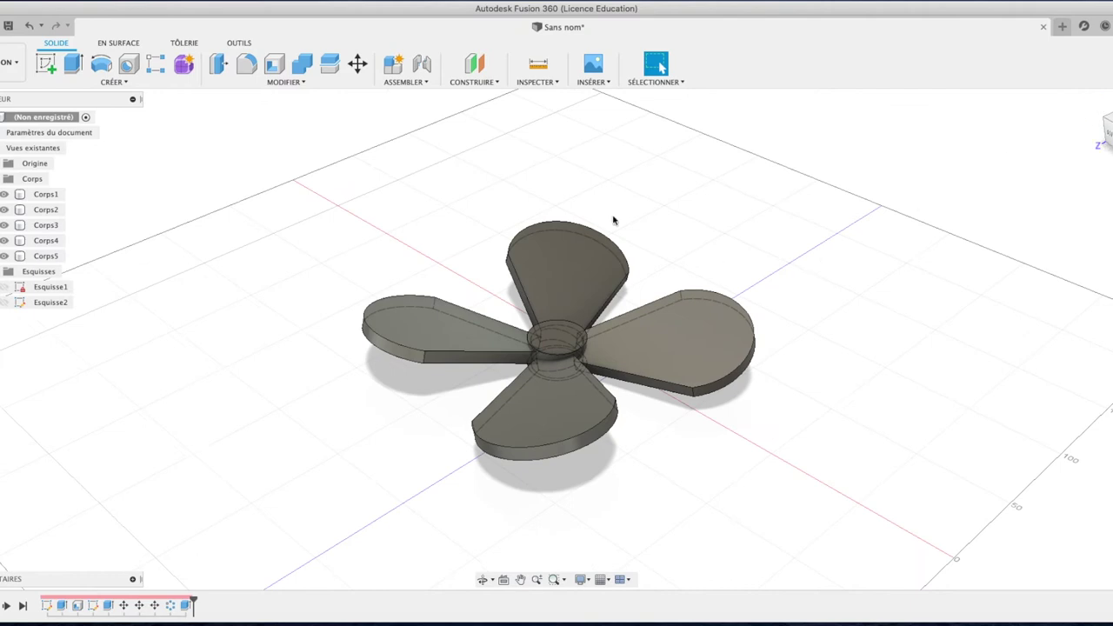
pyautogui.click(287, 82)
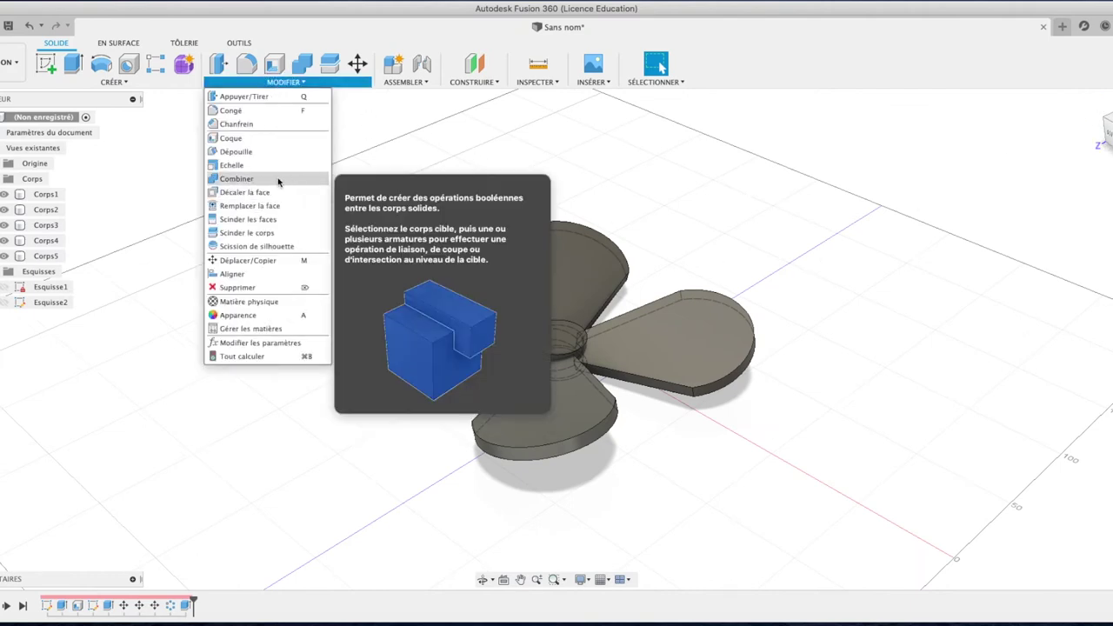
pyautogui.click(278, 179)
pyautogui.click(565, 335)
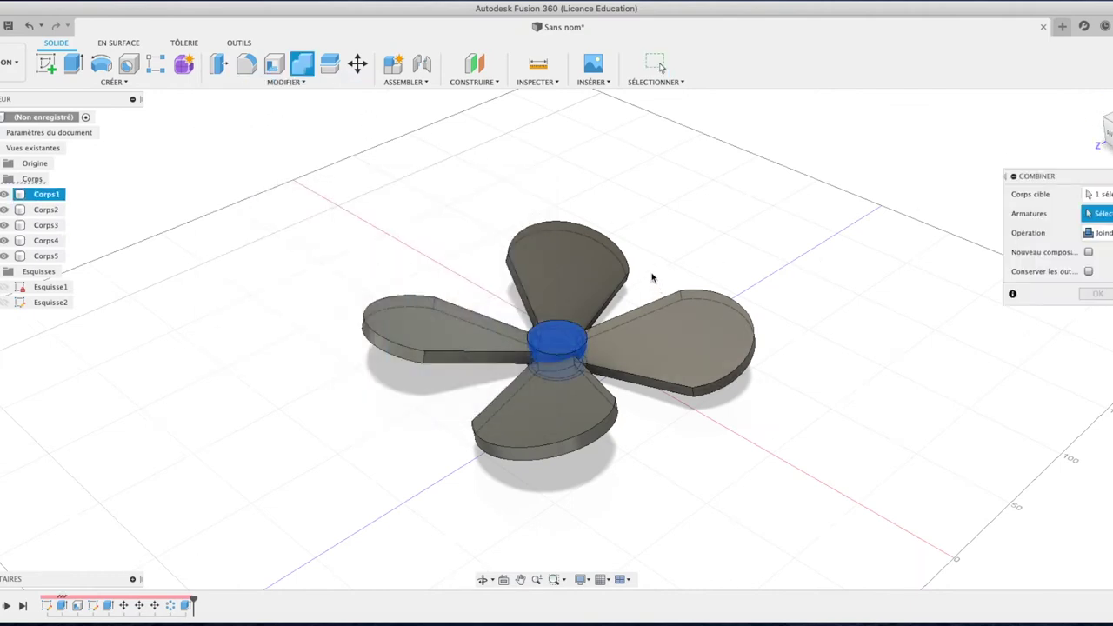
pyautogui.click(580, 260)
pyautogui.click(455, 349)
pyautogui.click(546, 416)
pyautogui.click(681, 333)
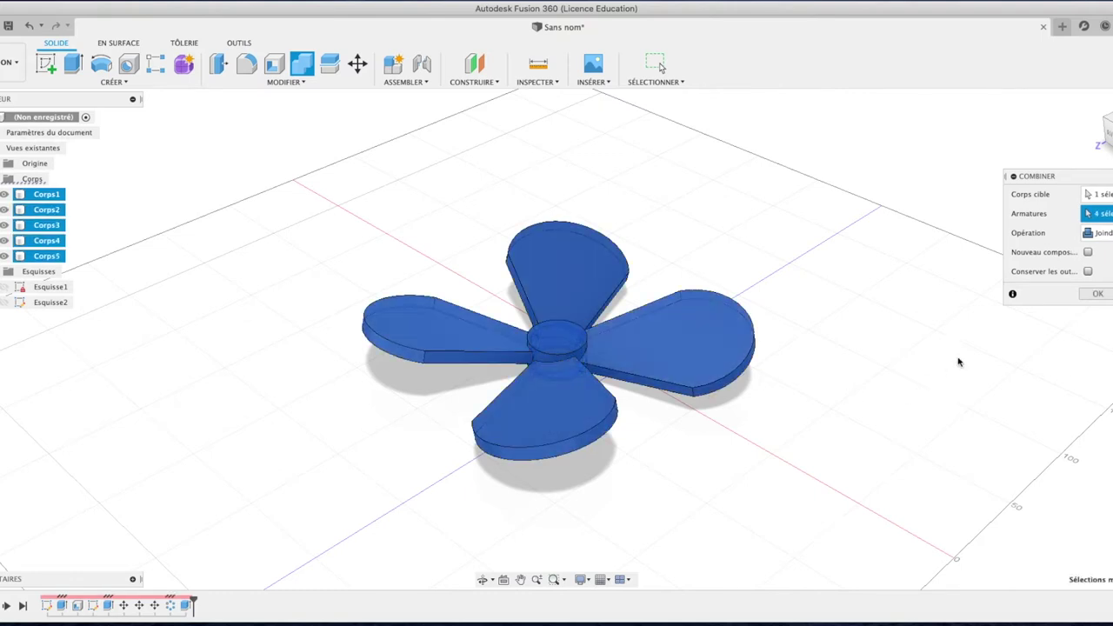
pyautogui.click(1087, 271)
pyautogui.click(1097, 295)
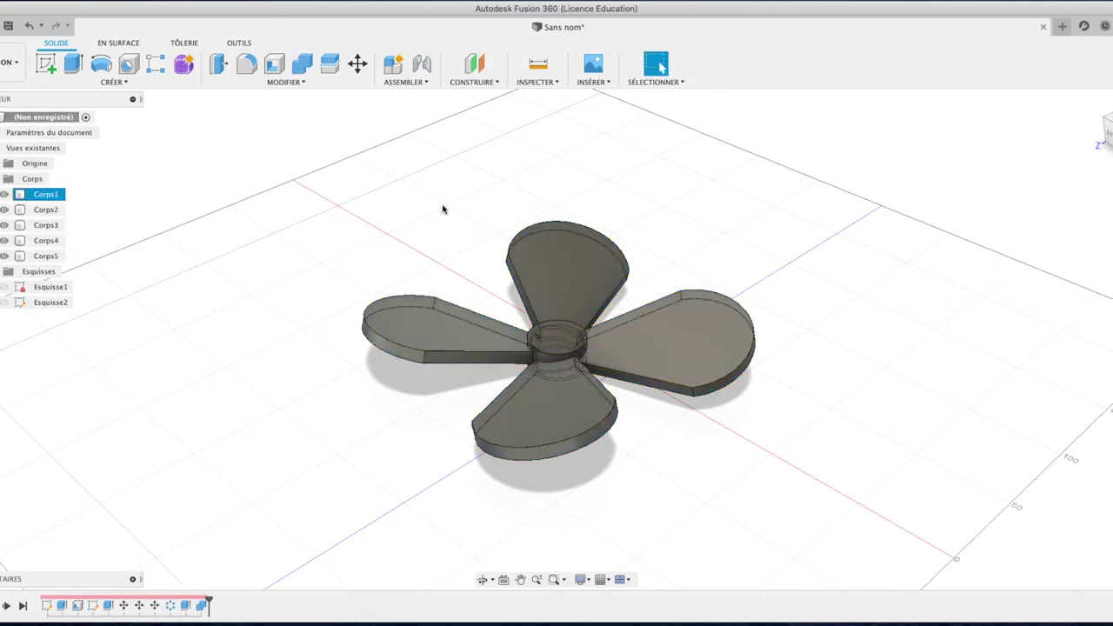
# Hide blade bodies Corps2–Corps5 so only the combined hub body Corps1 shows.
pyautogui.click(3, 194)
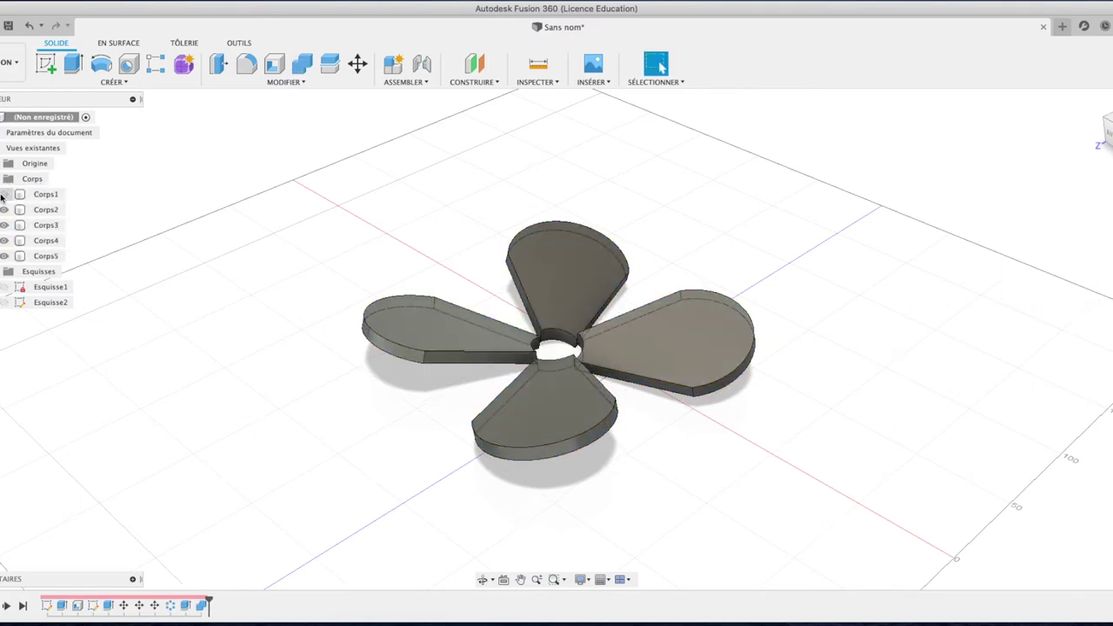
pyautogui.click(3, 195)
pyautogui.click(3, 210)
pyautogui.click(4, 225)
pyautogui.click(4, 241)
pyautogui.click(4, 255)
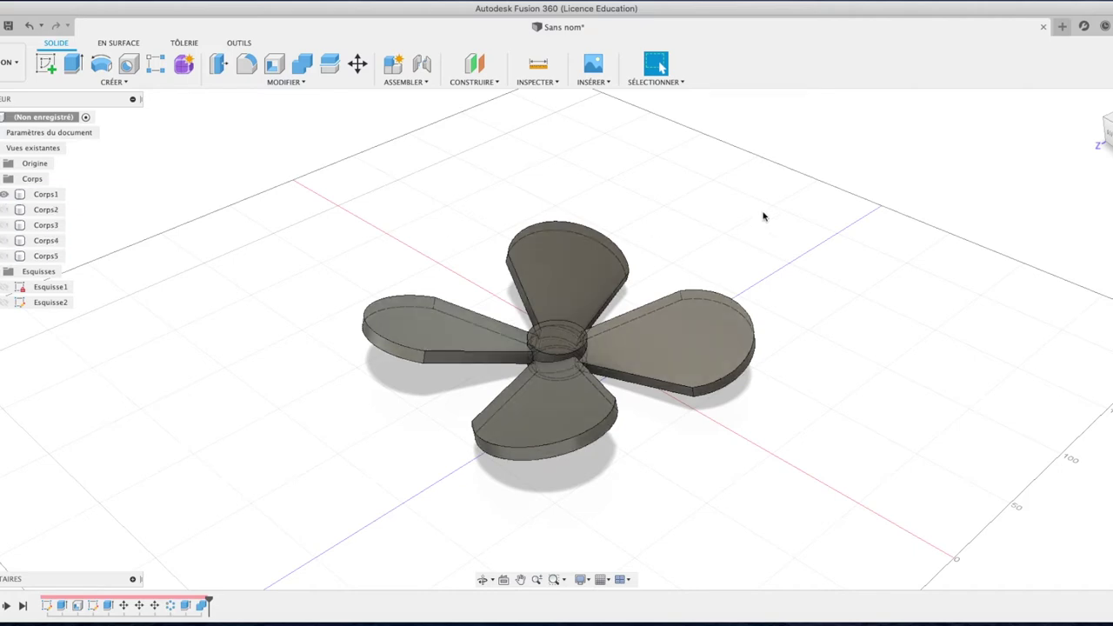
pyautogui.moveTo(1101, 130)
pyautogui.mouseDown()
pyautogui.moveTo(1095, 99)
pyautogui.moveTo(1040, 92)
pyautogui.moveTo(1056, 131)
pyautogui.mouseUp()
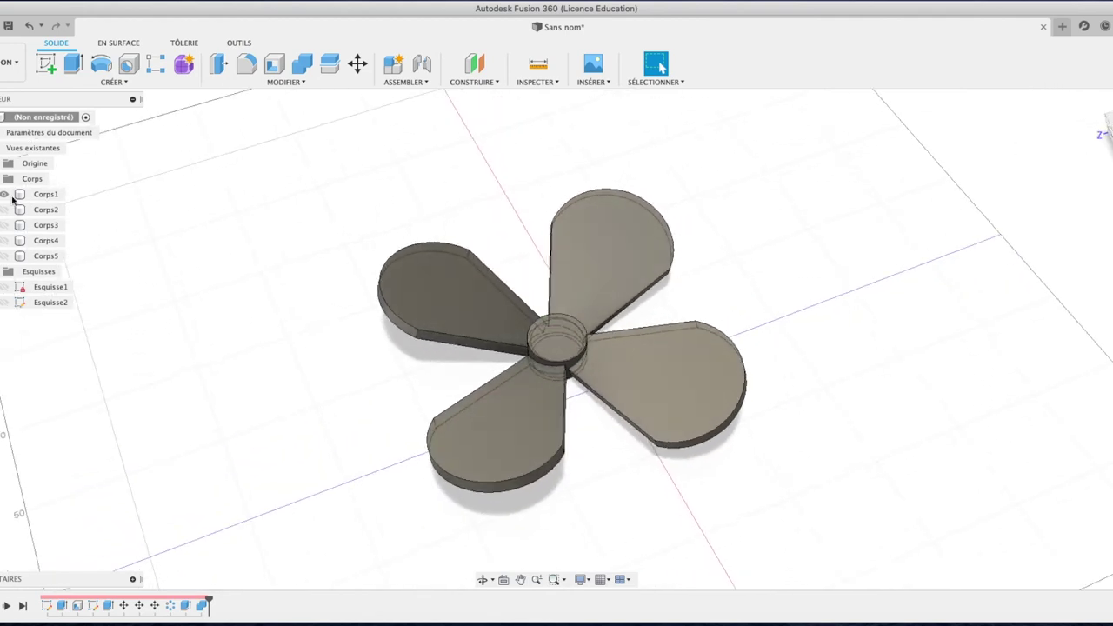
# Rename the combined body Corps1 to 'Ventilateur'.
pyautogui.doubleClick(45, 194)
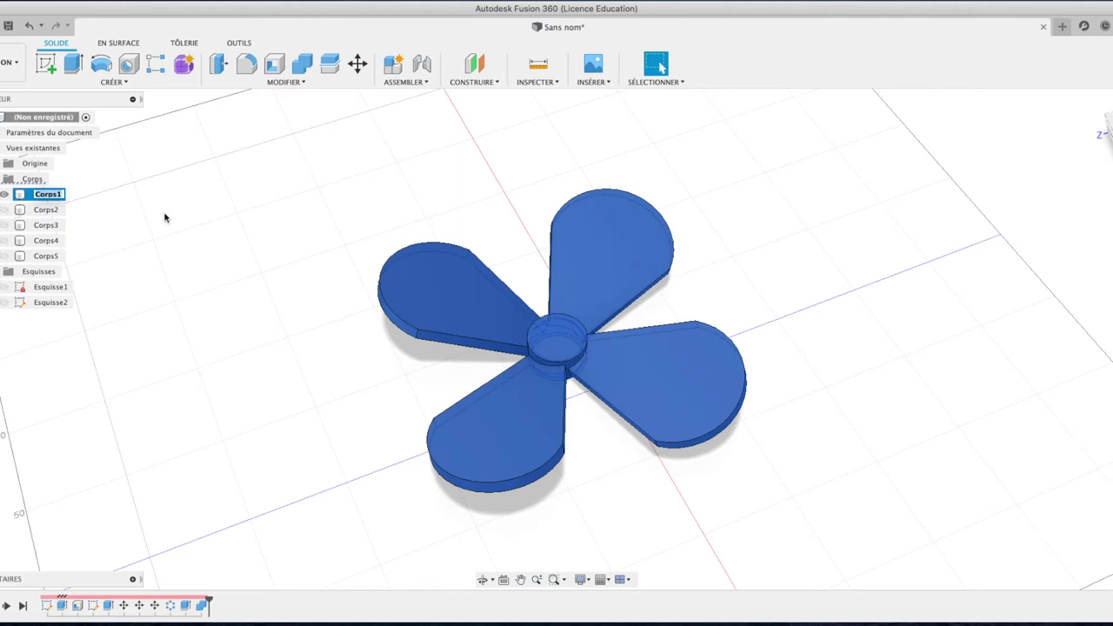
pyautogui.write('Ventilateur')
pyautogui.press('Return')
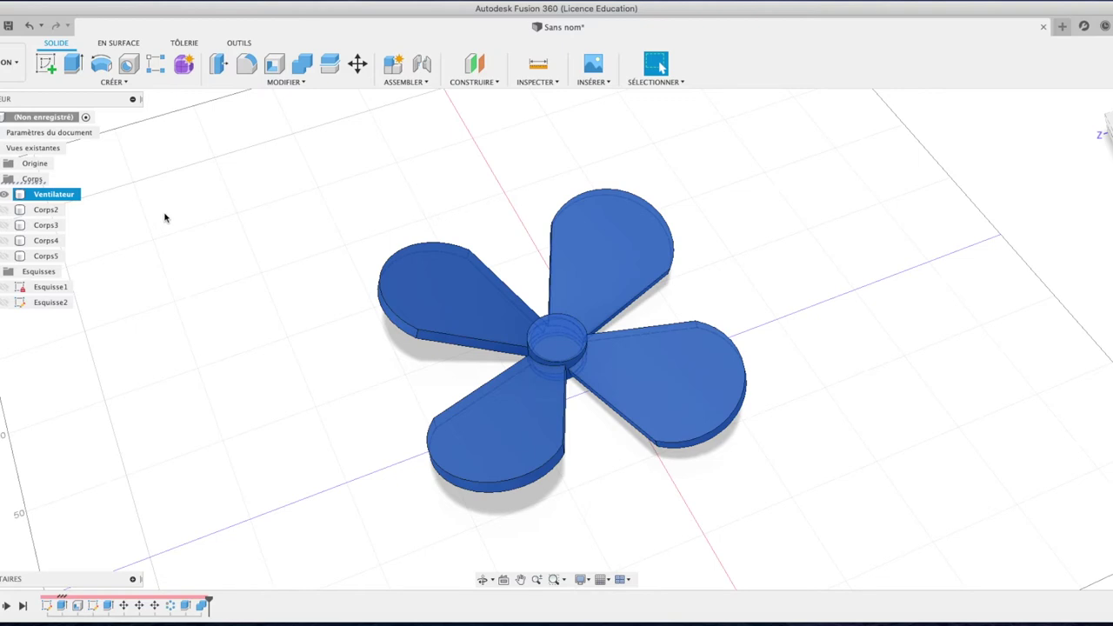
pyautogui.moveTo(1104, 135)
pyautogui.click(1097, 101)
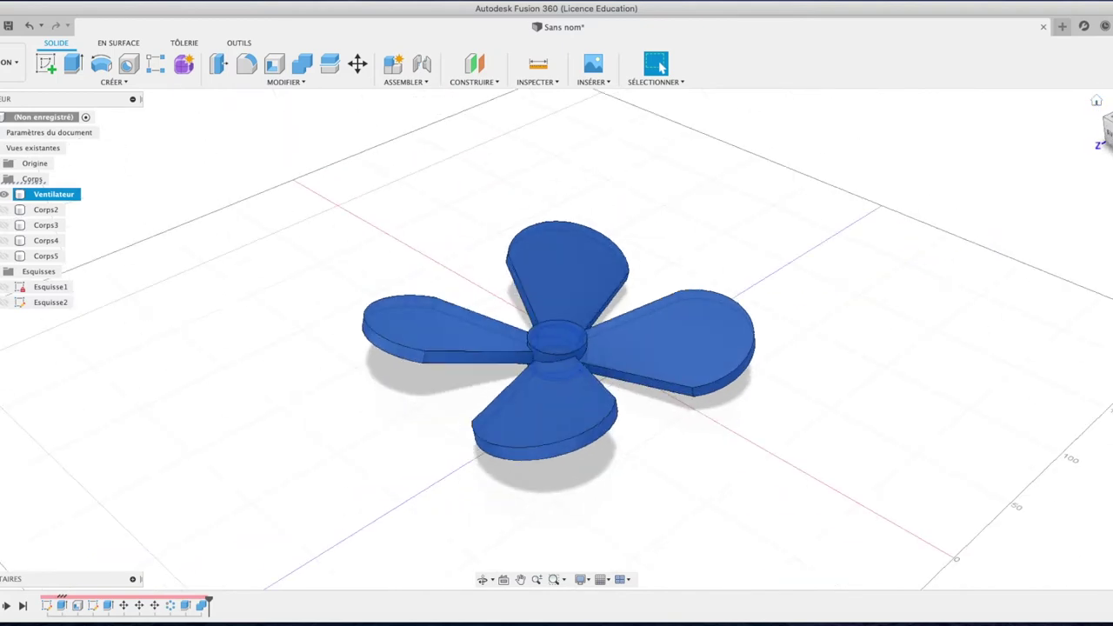
# Look straight down on the fan and zoom and pan in on the hub.
pyautogui.click(1106, 120)
pyautogui.click(1109, 130)
pyautogui.click(1107, 103)
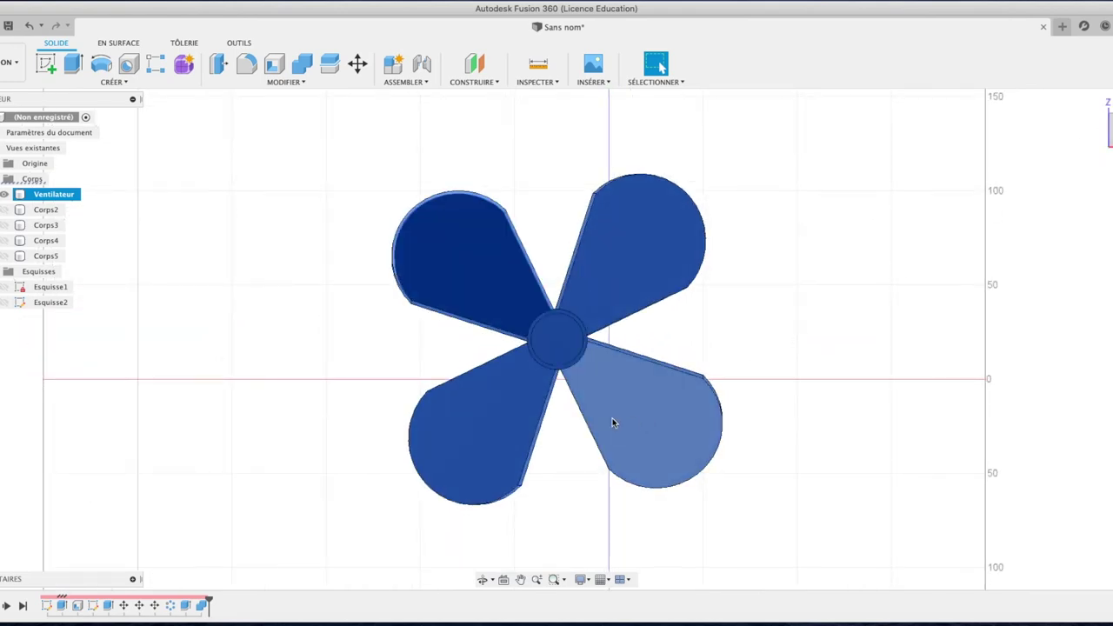
pyautogui.scroll(3, 612, 417)
pyautogui.scroll(2, 612, 422)
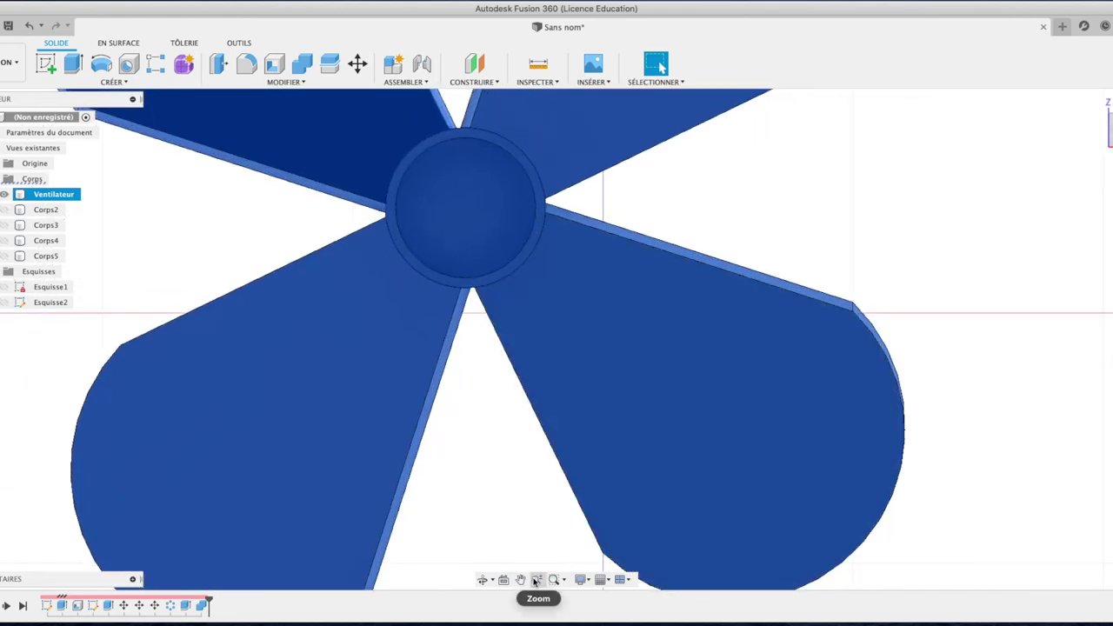
pyautogui.click(519, 580)
pyautogui.moveTo(493, 400); pyautogui.dragTo(566, 542)
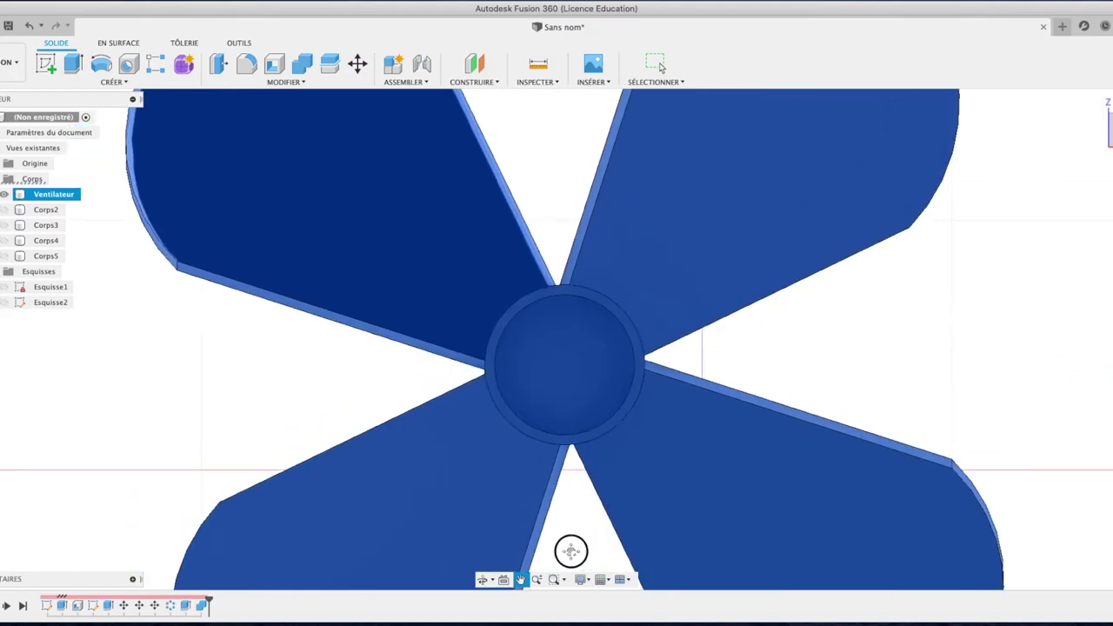
pyautogui.press('Escape')
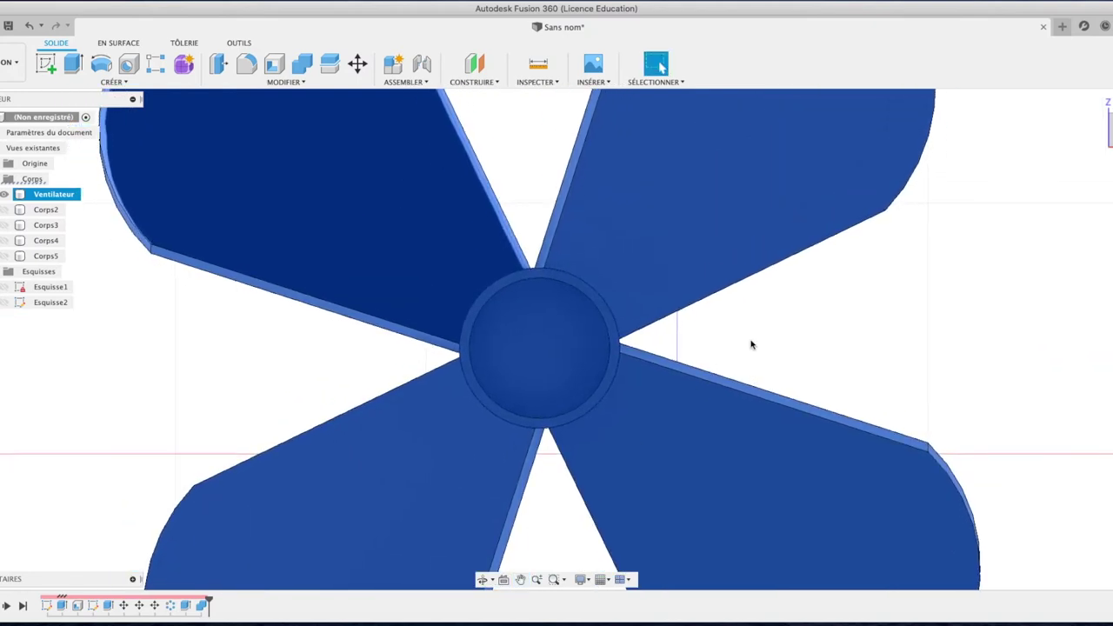
# Sketch a 6 mm diameter circle centred on the hub's top face.
pyautogui.click(46, 63)
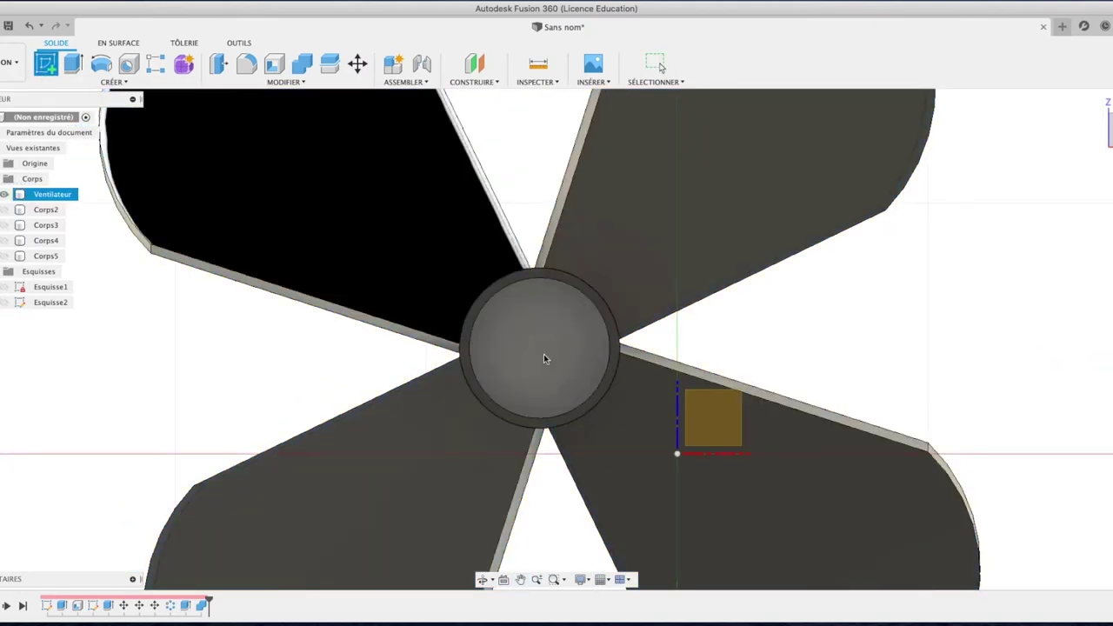
pyautogui.click(545, 359)
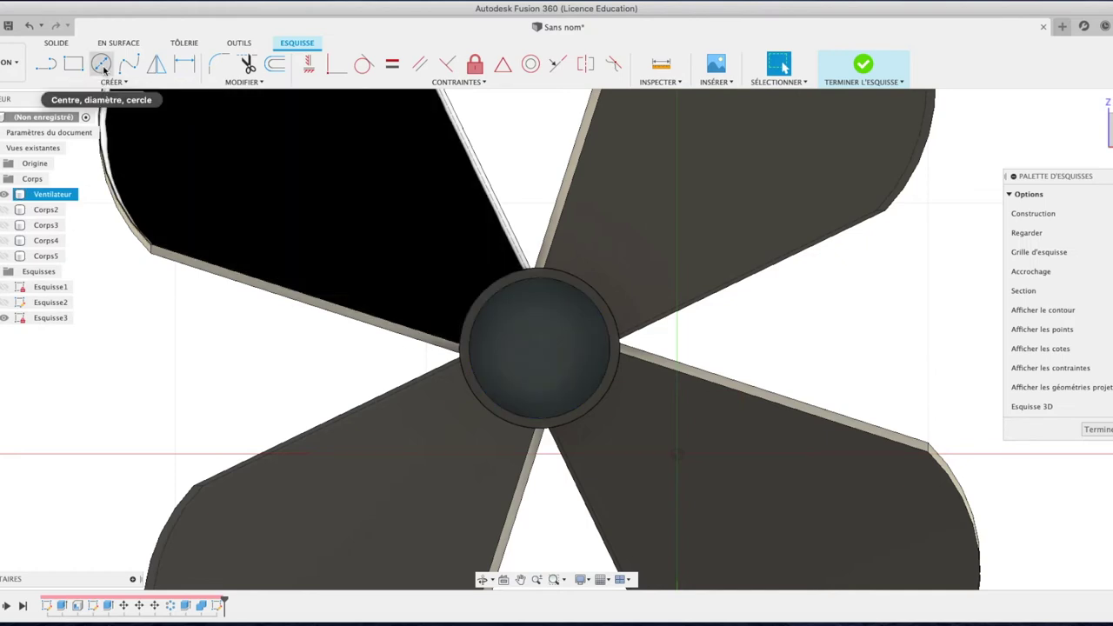
pyautogui.click(102, 65)
pyautogui.click(539, 350)
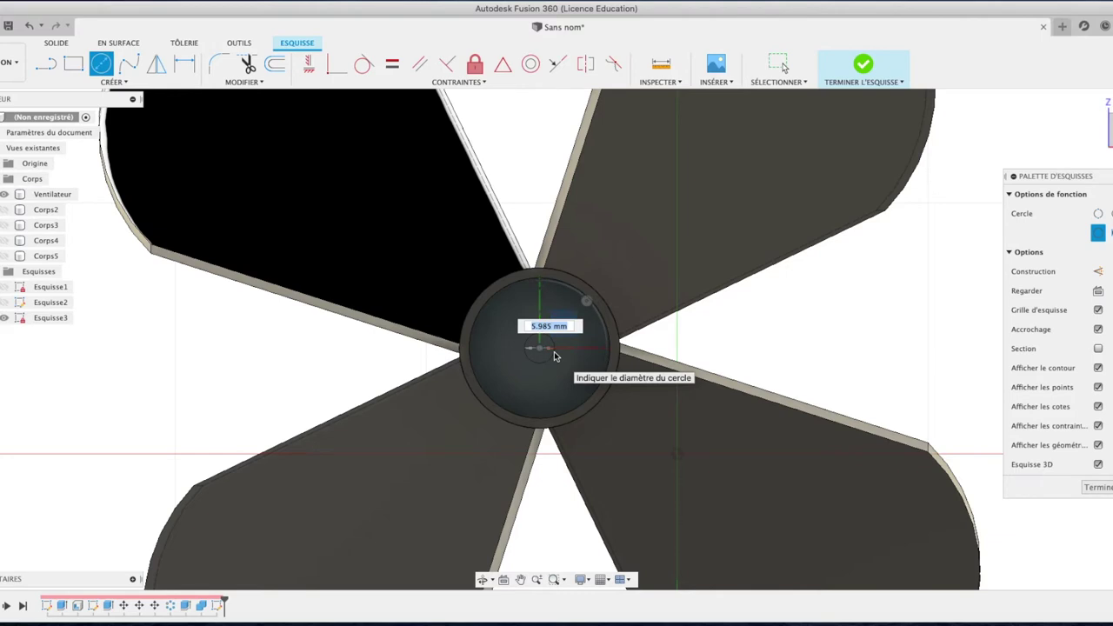
pyautogui.write('6')
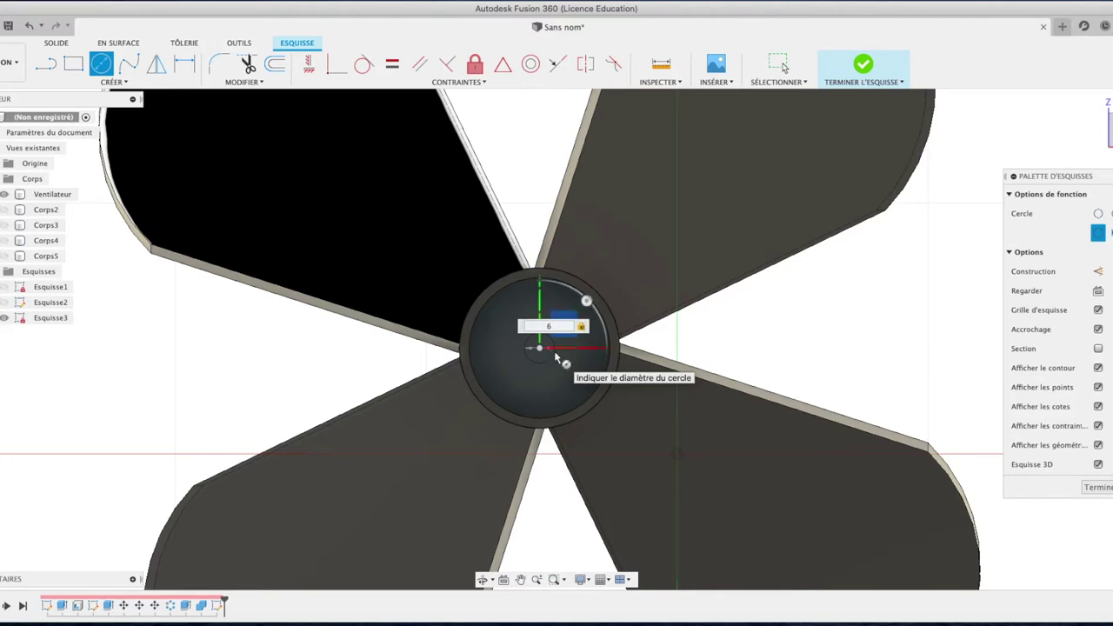
pyautogui.press('Return')
pyautogui.press('Escape')
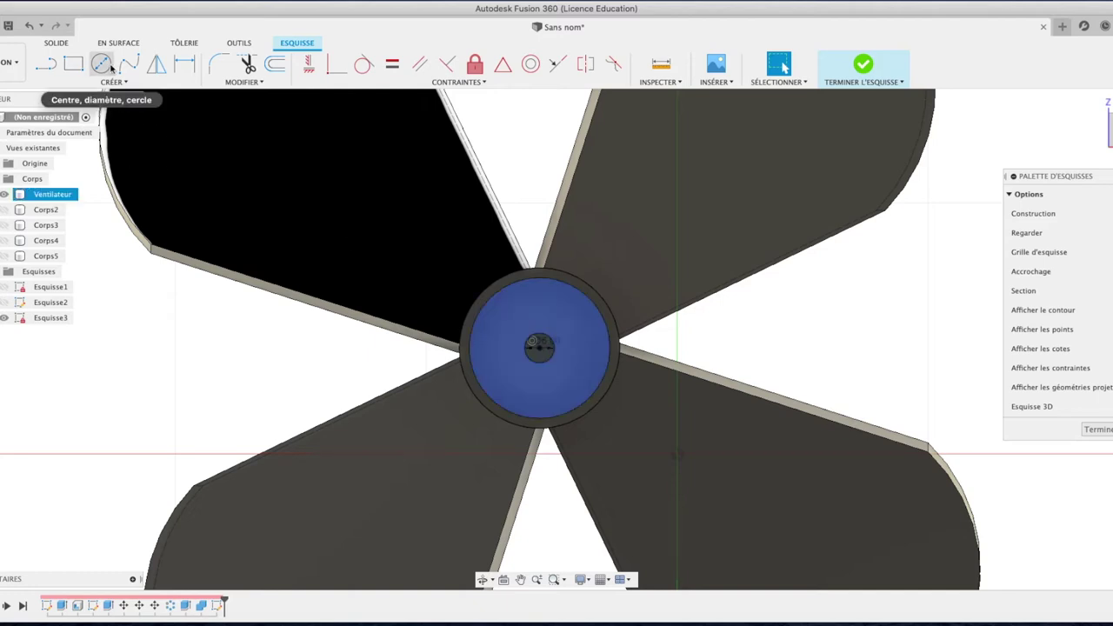
# Add a concentric 3 mm circle and select it for extrusion.
pyautogui.click(101, 63)
pyautogui.click(539, 348)
pyautogui.write('3')
pyautogui.press('Return')
pyautogui.press('Escape')
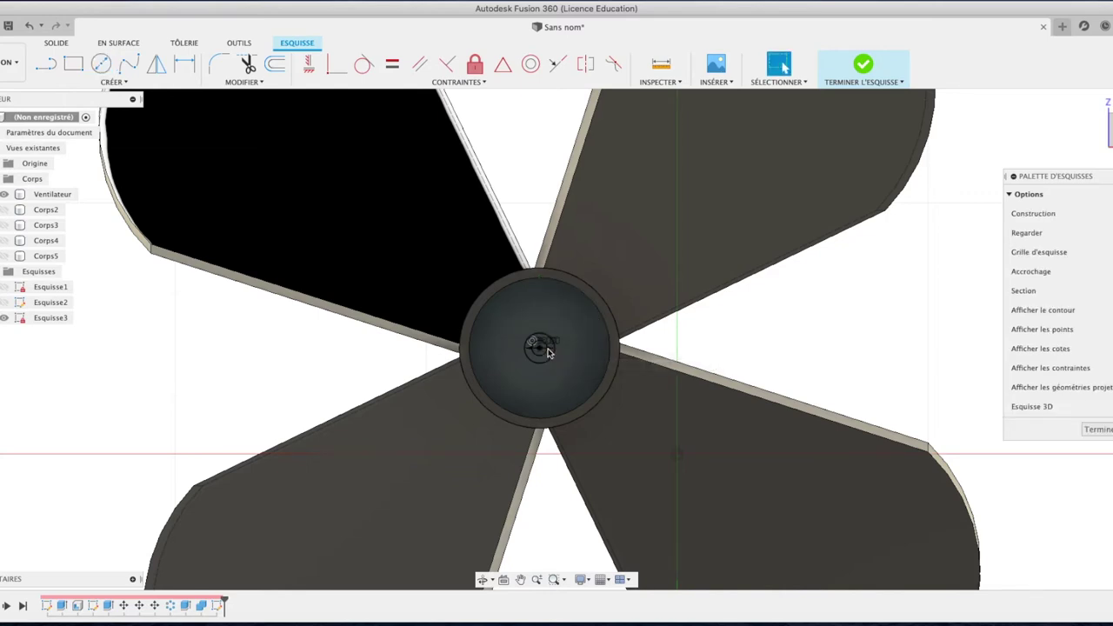
pyautogui.click(547, 351)
pyautogui.press('e')
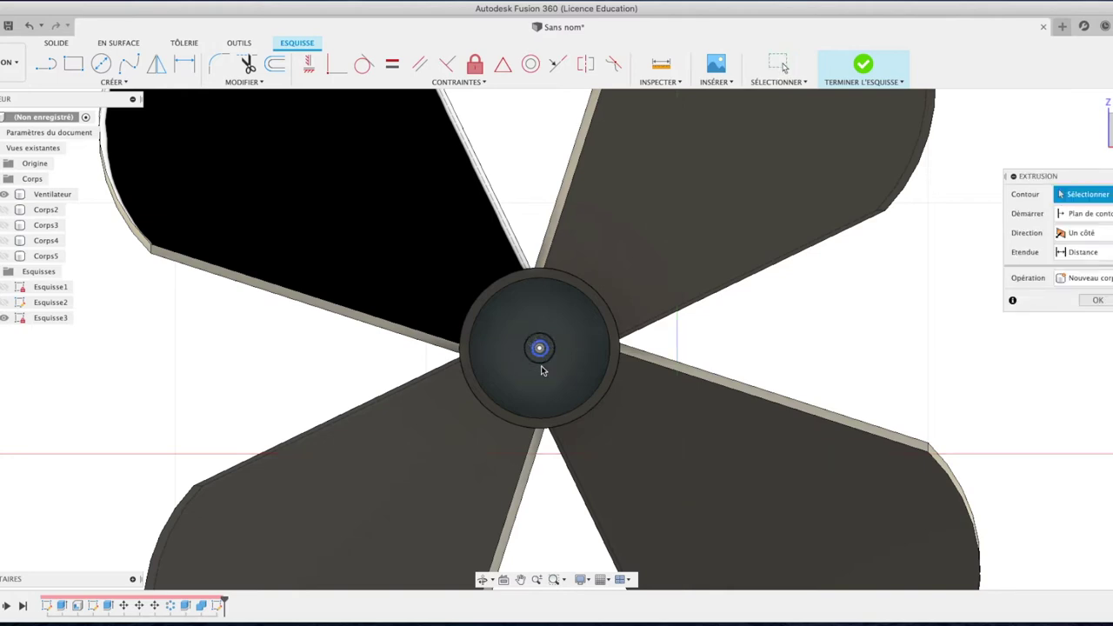
# Join-extrude the 3 mm circle 2.558 mm upward into a boss at the hub centre.
pyautogui.click(547, 351)
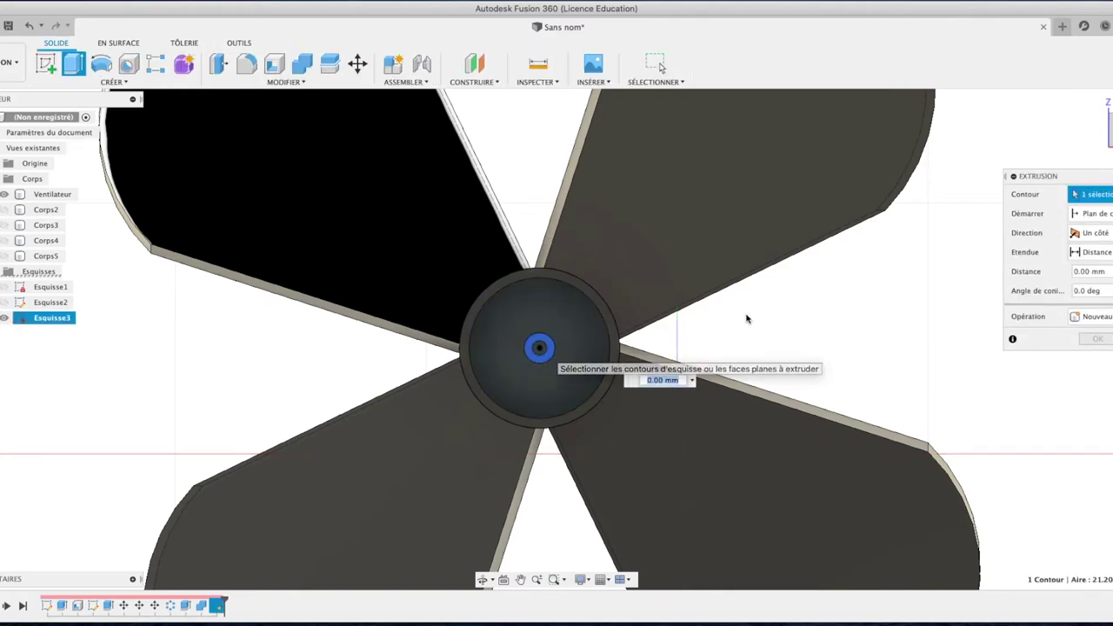
pyautogui.moveTo(1106, 112); pyautogui.dragTo(1104, 57)
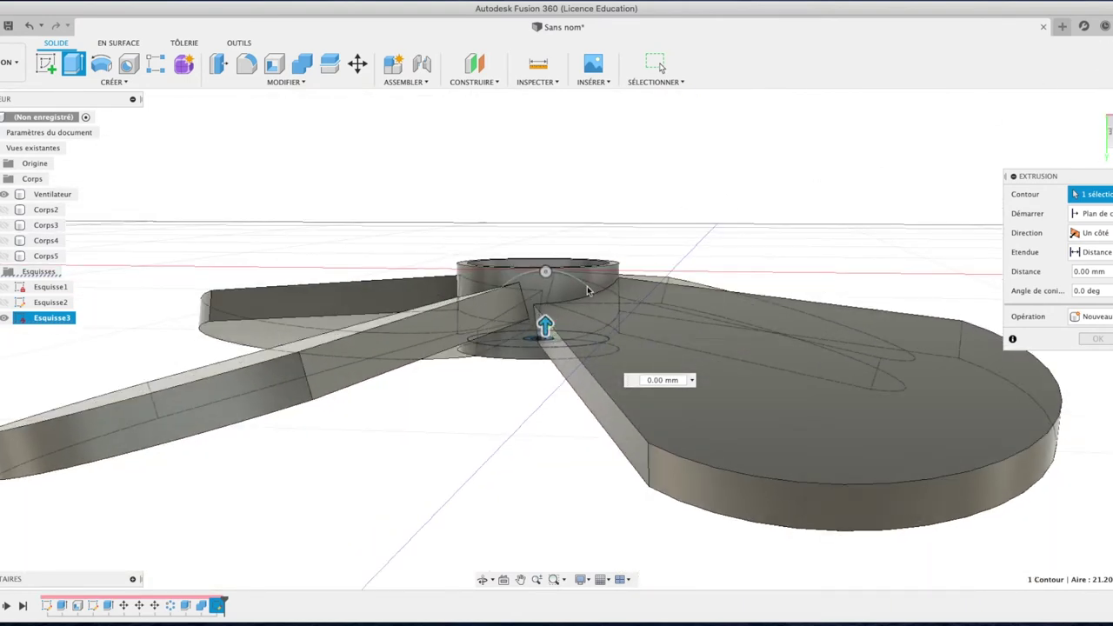
pyautogui.moveTo(545, 325); pyautogui.dragTo(545, 311)
pyautogui.keyDown('shift'); pyautogui.moveTo(546, 313); pyautogui.dragTo(545, 329, button='middle'); pyautogui.keyUp('shift')
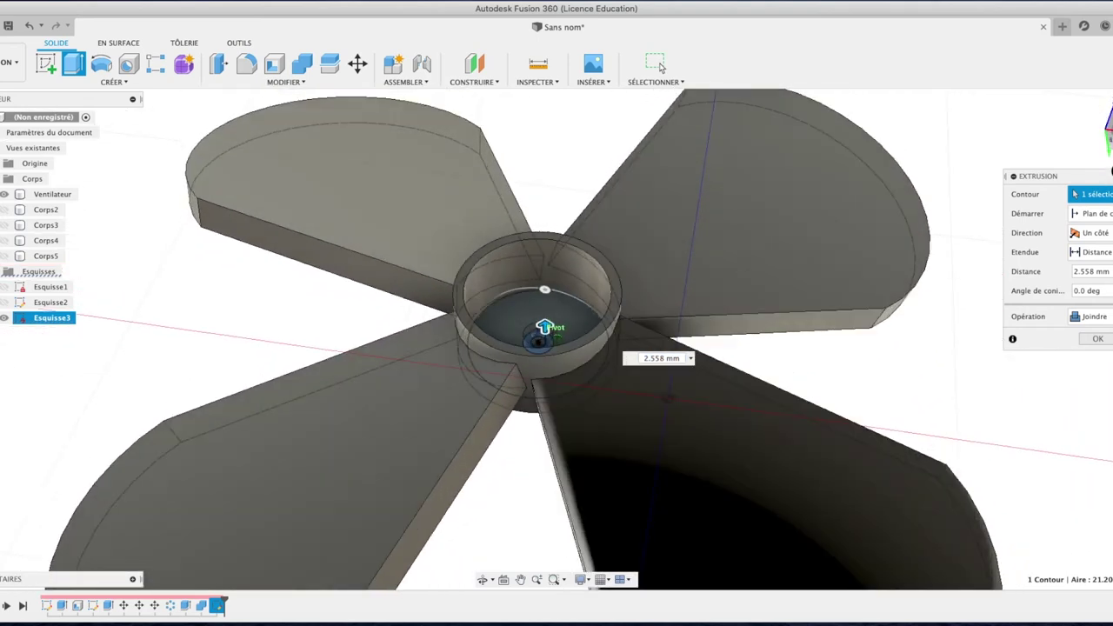
pyautogui.click(1097, 338)
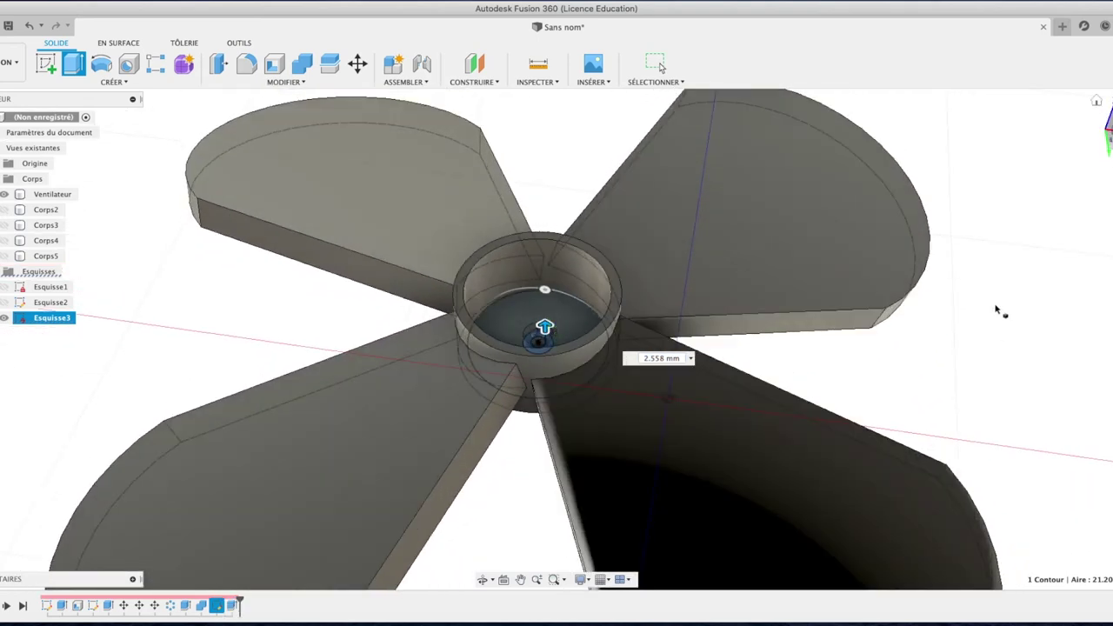
pyautogui.press('Escape')
pyautogui.click(1097, 103)
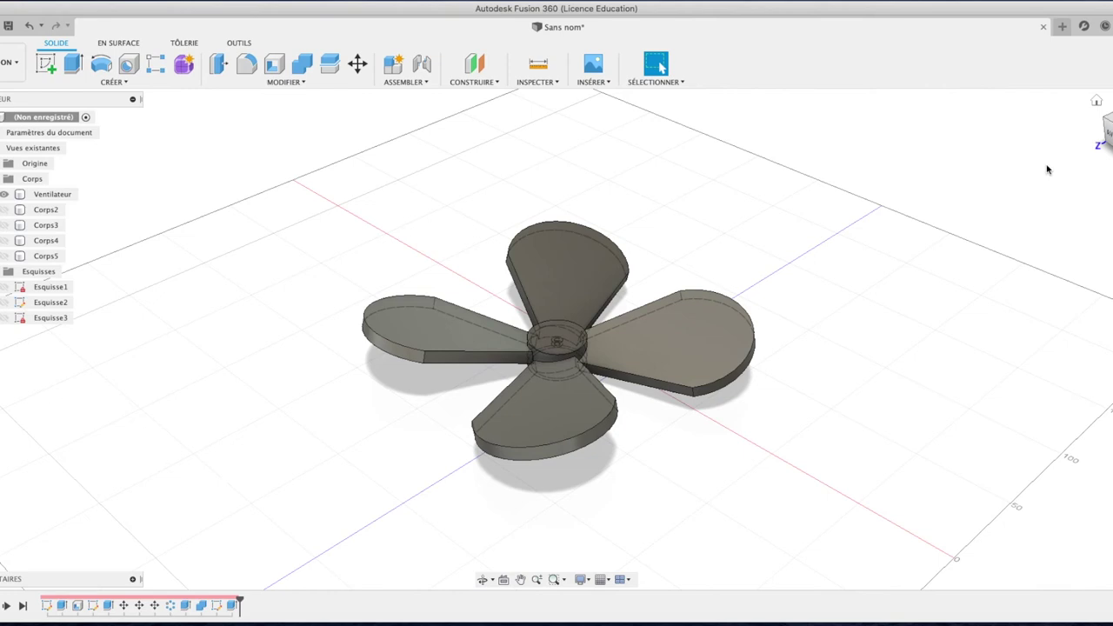
# Rotate Ventilateur 90° about X to stand upright and lift it above the ground grid.
pyautogui.click(52, 194)
pyautogui.press('m')
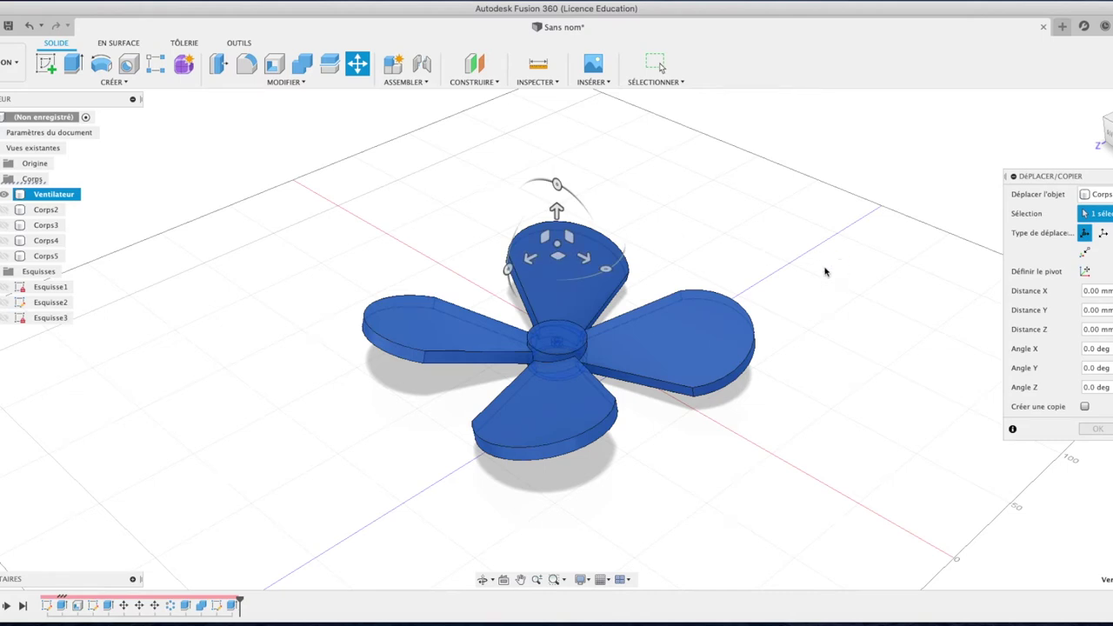
pyautogui.moveTo(504, 270); pyautogui.dragTo(555, 328)
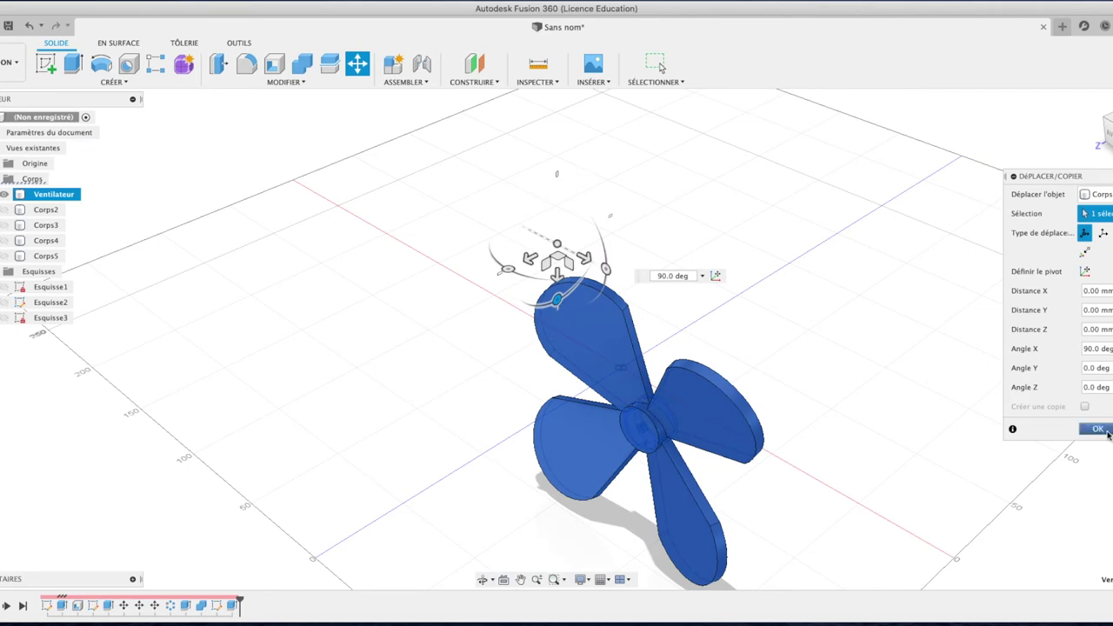
pyautogui.moveTo(557, 270); pyautogui.dragTo(528, 73)
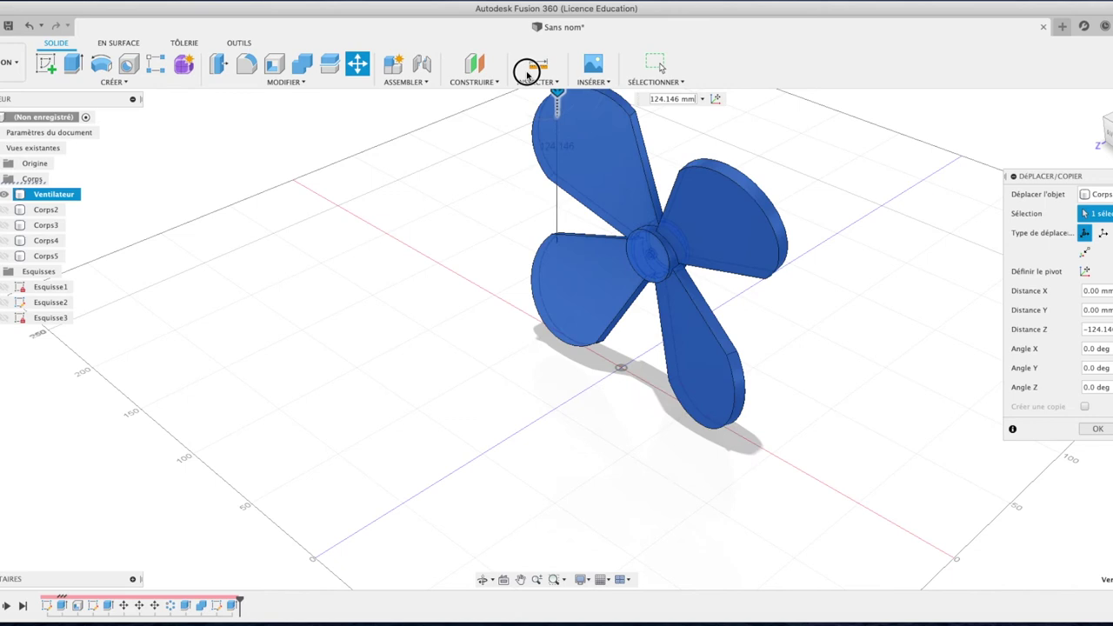
pyautogui.click(1099, 430)
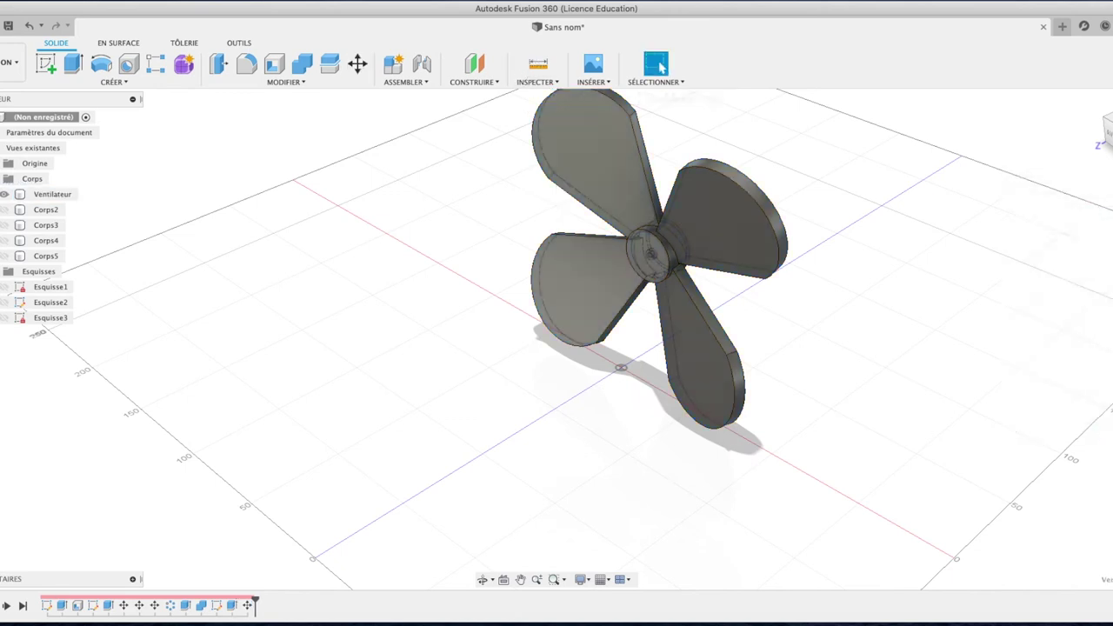
pyautogui.click(1094, 103)
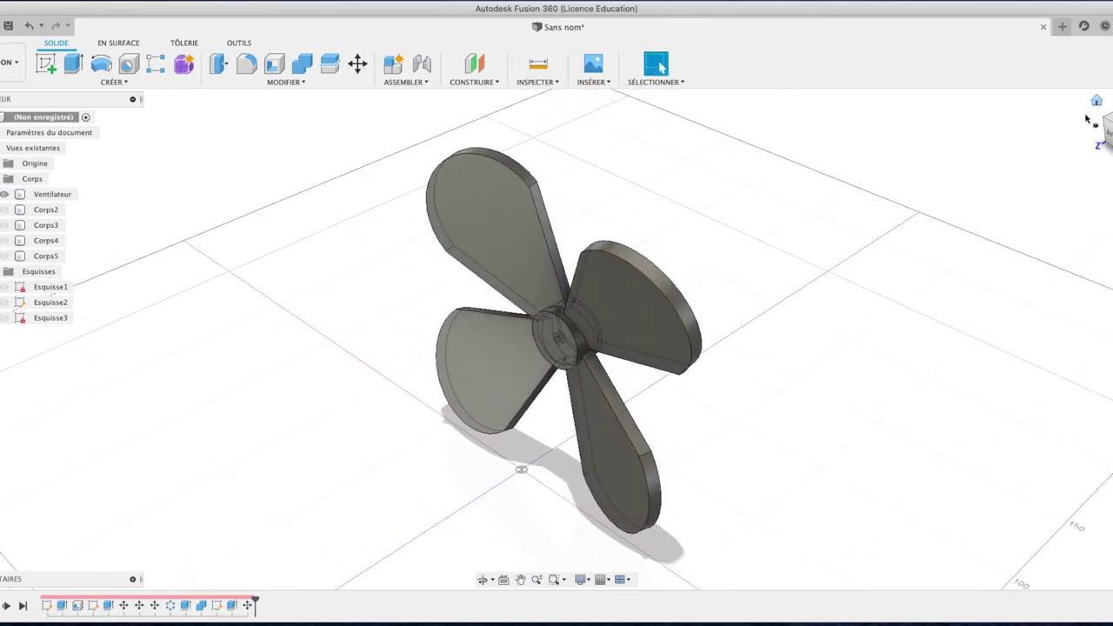
# Start a new sketch on the origin plane beside the fan, seen straight from the side.
pyautogui.click(1105, 130)
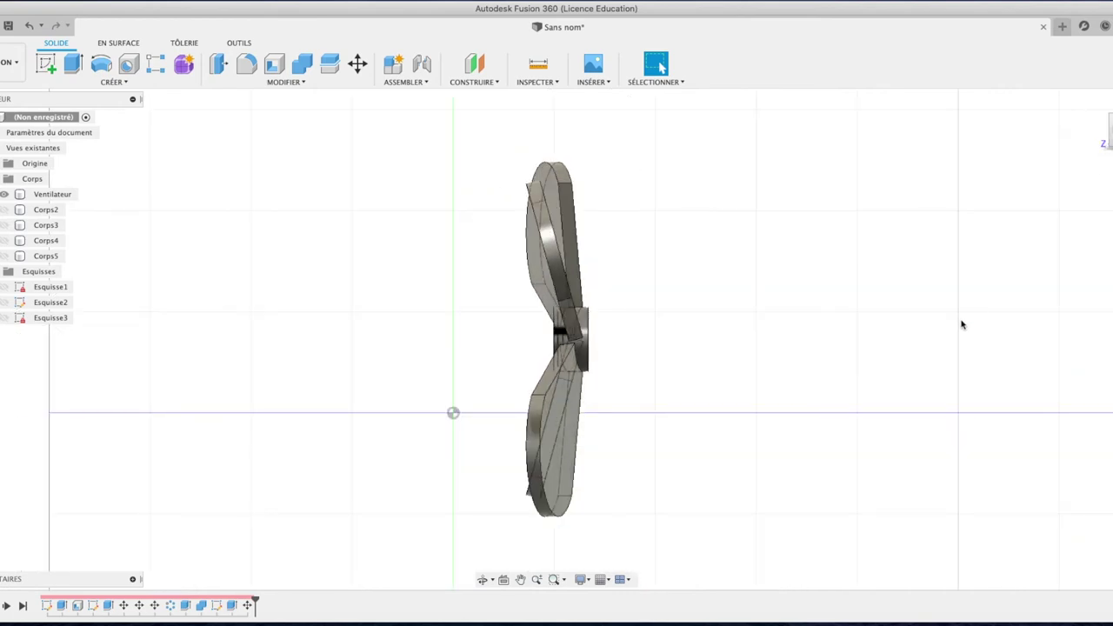
pyautogui.scroll(-3, 704, 330)
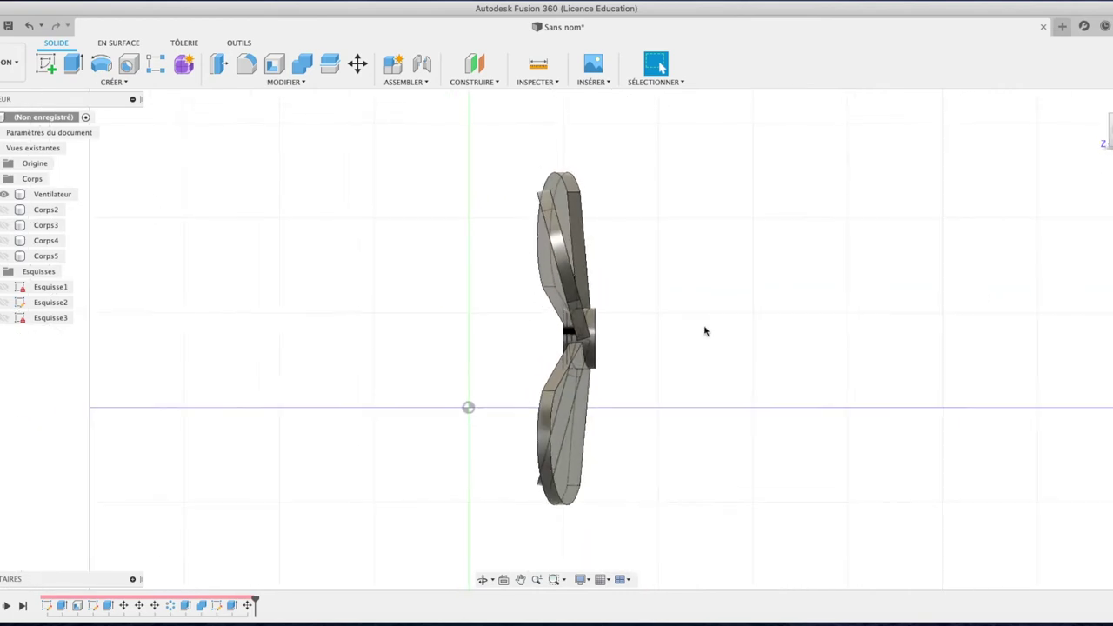
pyautogui.scroll(-2, 704, 330)
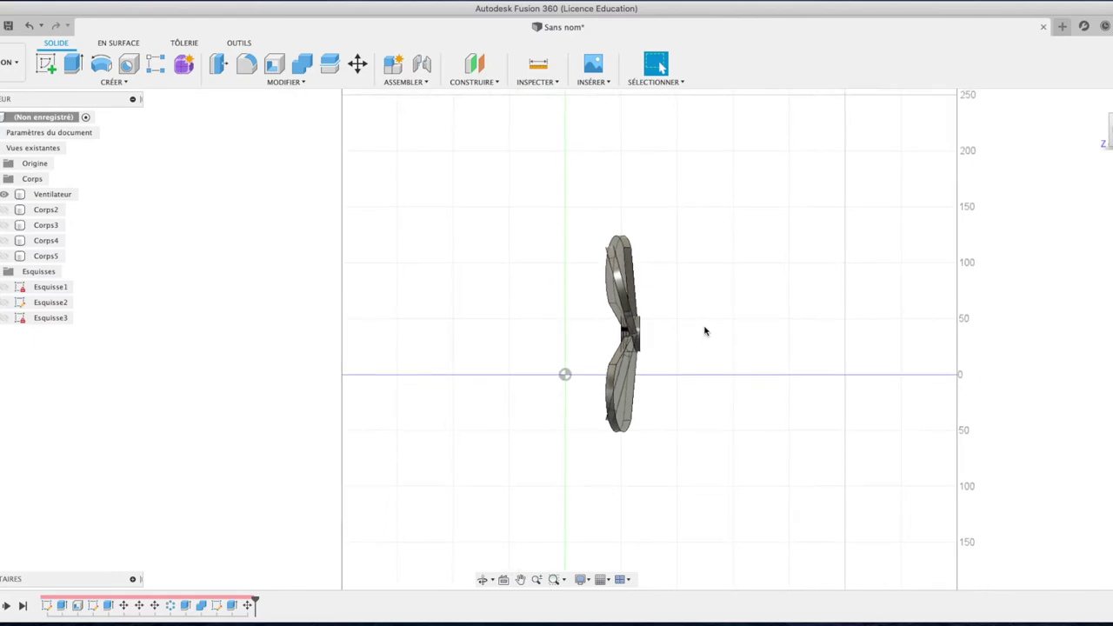
pyautogui.click(50, 67)
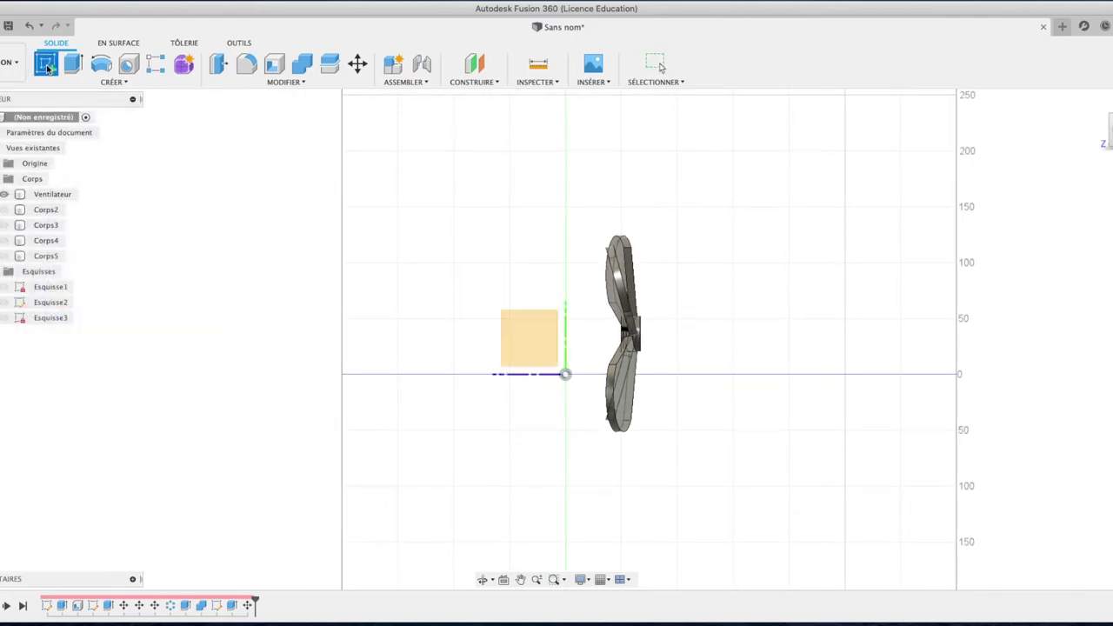
pyautogui.click(517, 329)
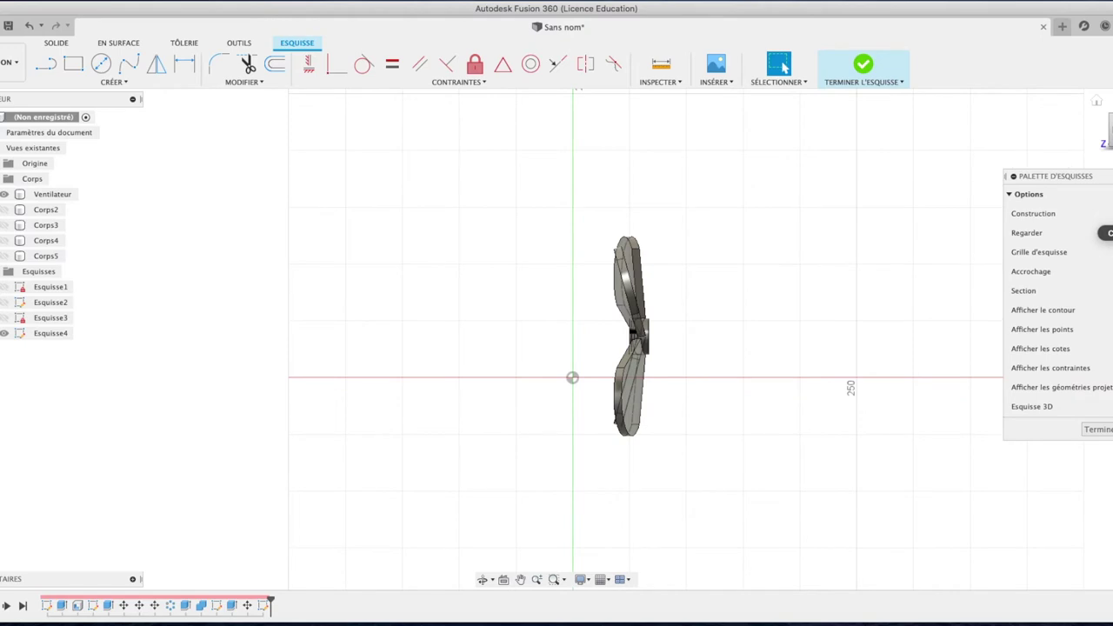
# Draw a spline from the fan hub, curving sideways then straight down to the ground, and finish the sketch.
pyautogui.click(129, 63)
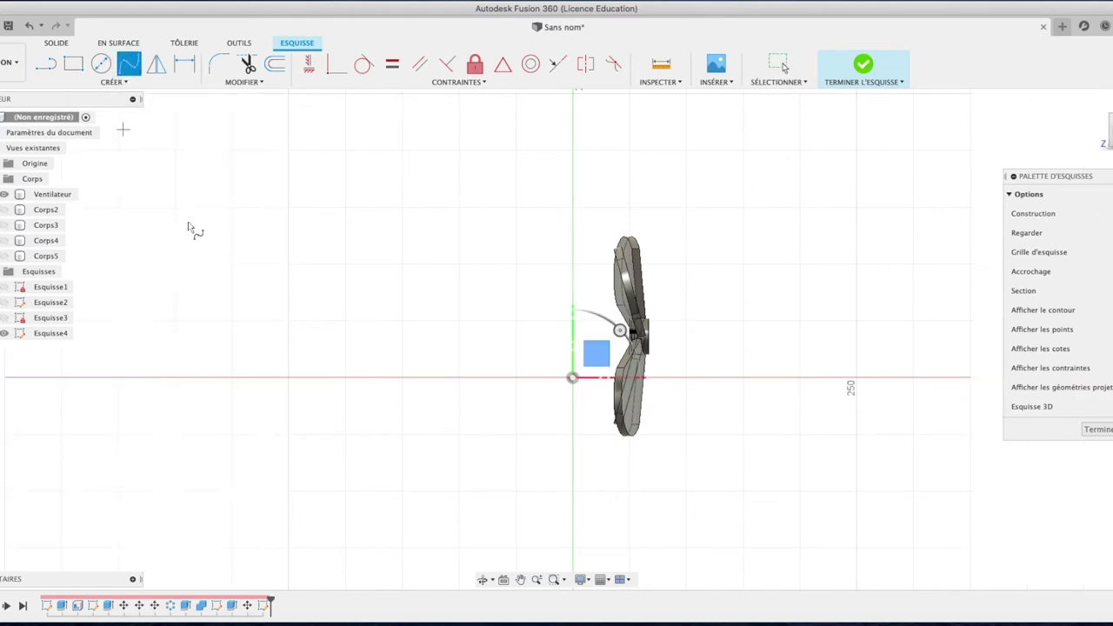
pyautogui.click(648, 336)
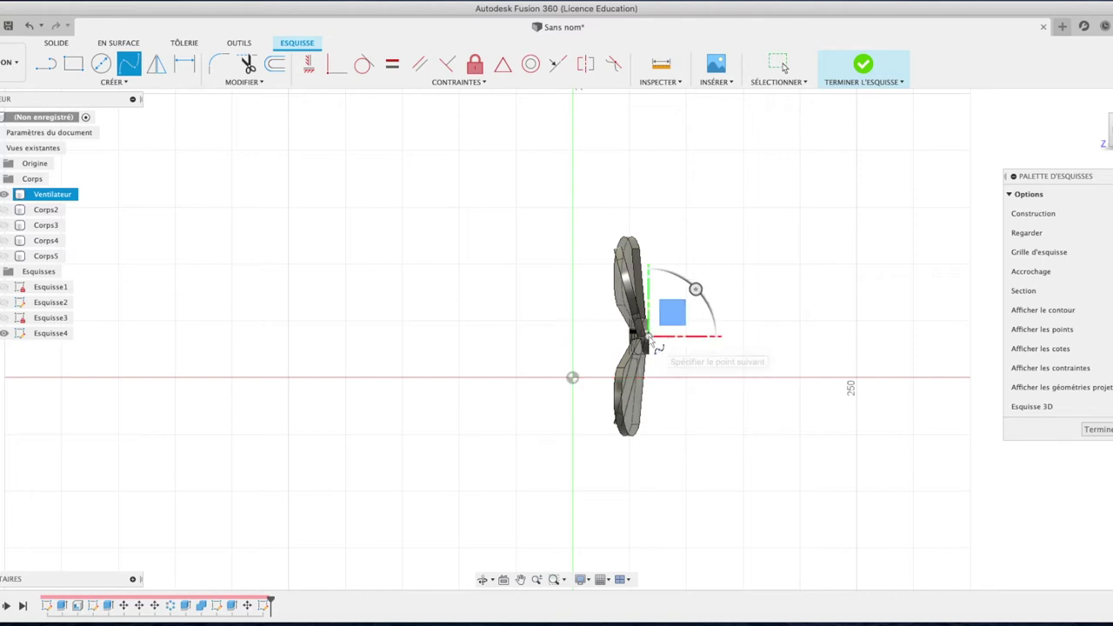
pyautogui.click(717, 336)
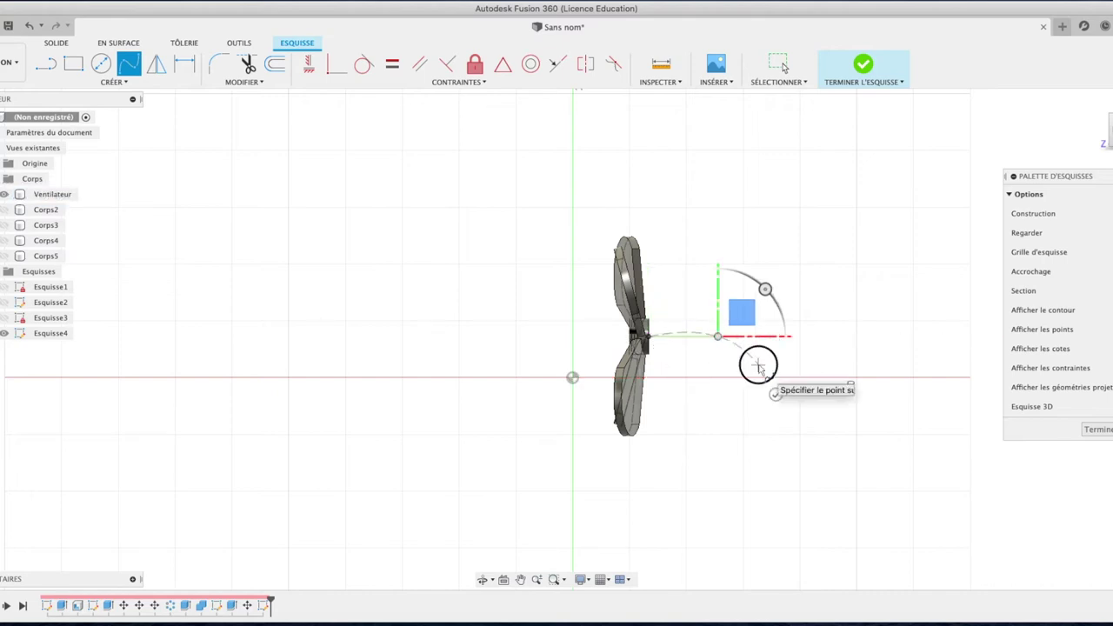
pyautogui.click(758, 365)
pyautogui.click(768, 431)
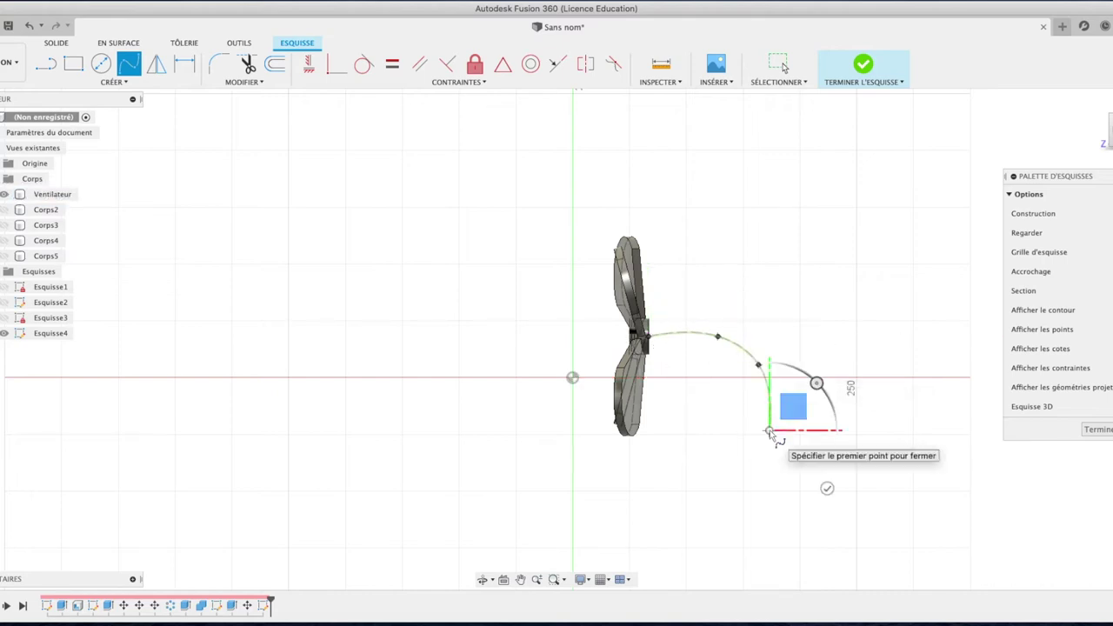
pyautogui.click(769, 492)
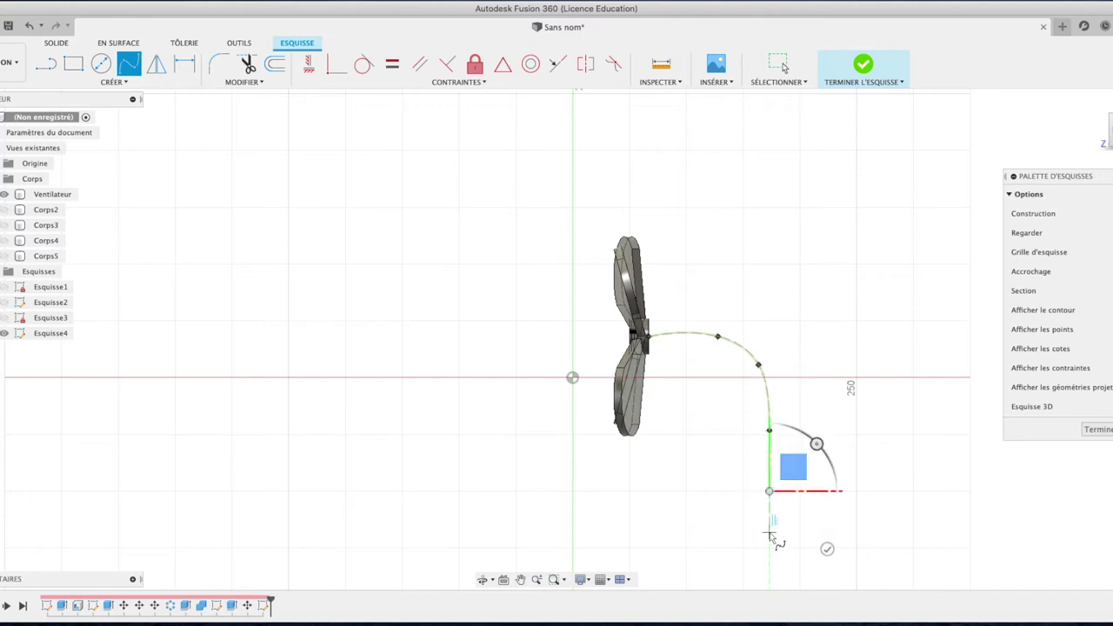
pyautogui.click(769, 548)
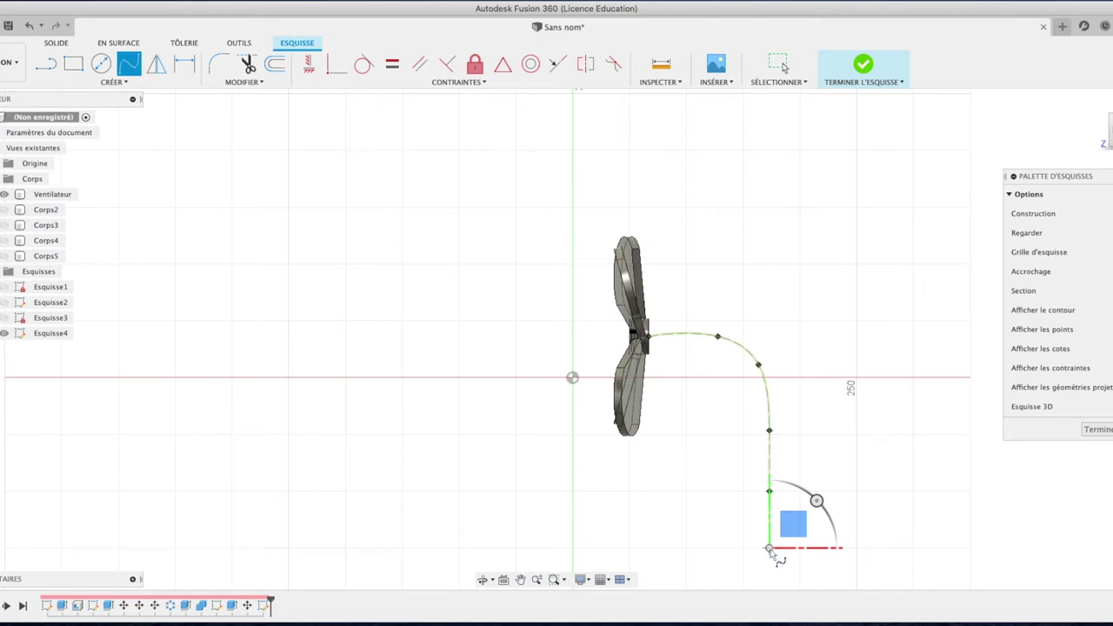
pyautogui.press('Escape')
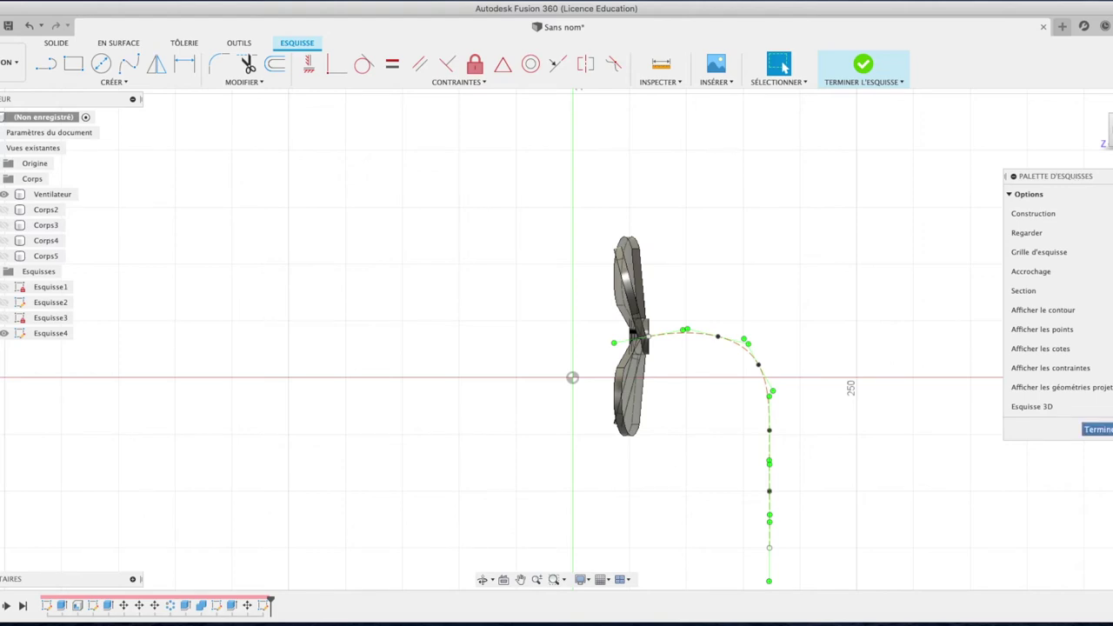
pyautogui.click(1100, 429)
pyautogui.click(1096, 102)
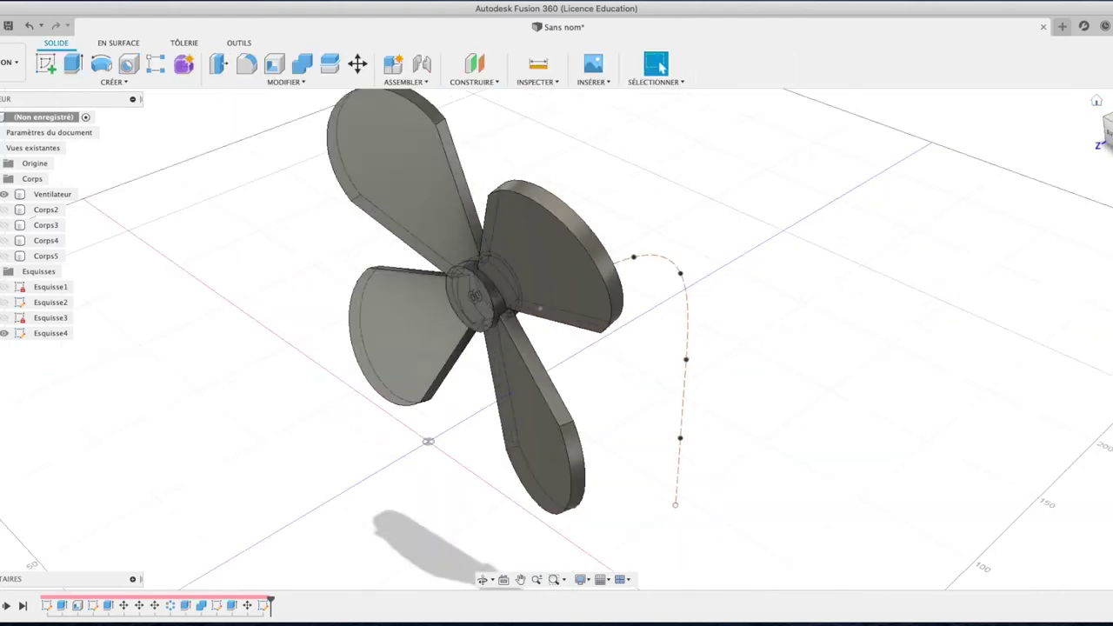
# Move the Esquisse4 spline with small sideways and upward nudges so its top end sits on the hub centre.
pyautogui.keyDown('shift'); pyautogui.moveTo(1109, 135); pyautogui.dragTo(898, 143, button='middle'); pyautogui.keyUp('shift')
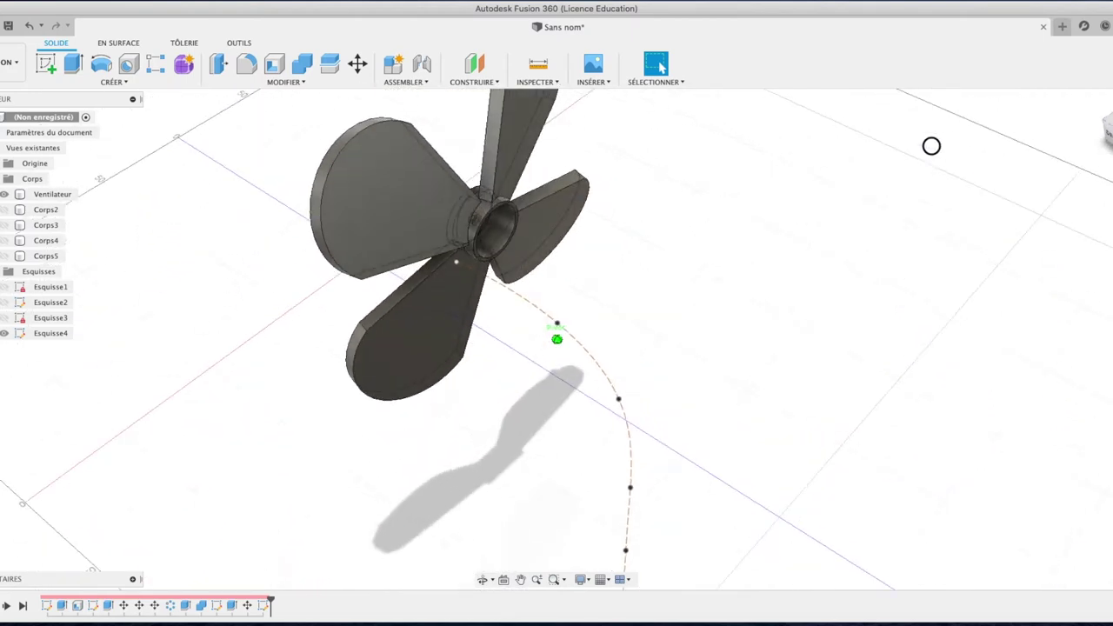
pyautogui.keyDown('shift'); pyautogui.moveTo(899, 144); pyautogui.dragTo(854, 142, button='middle'); pyautogui.keyUp('shift')
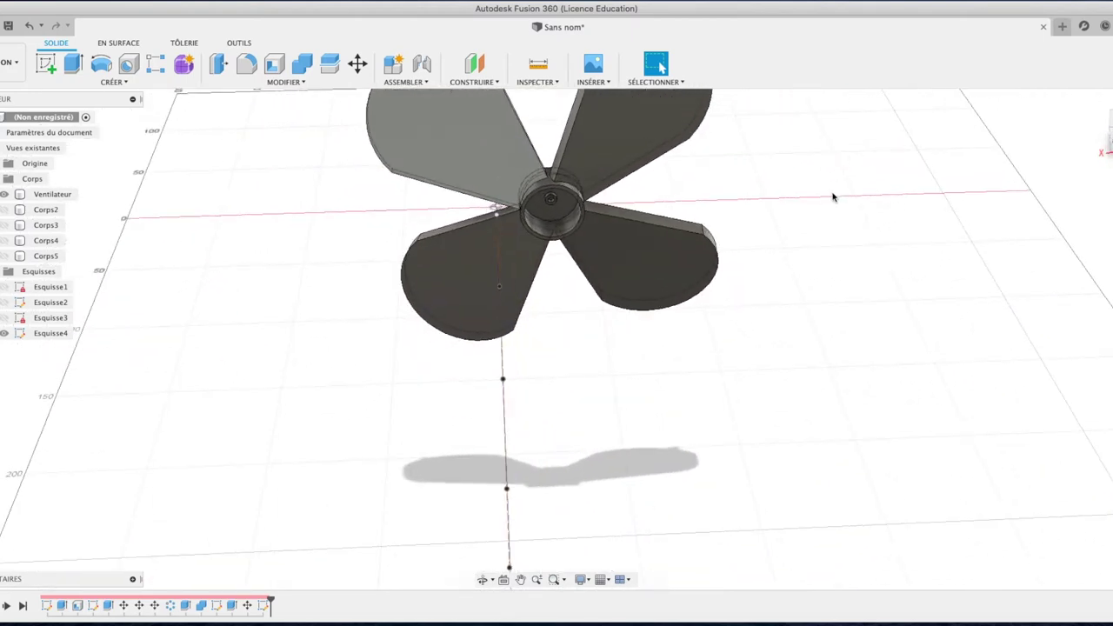
pyautogui.click(502, 356)
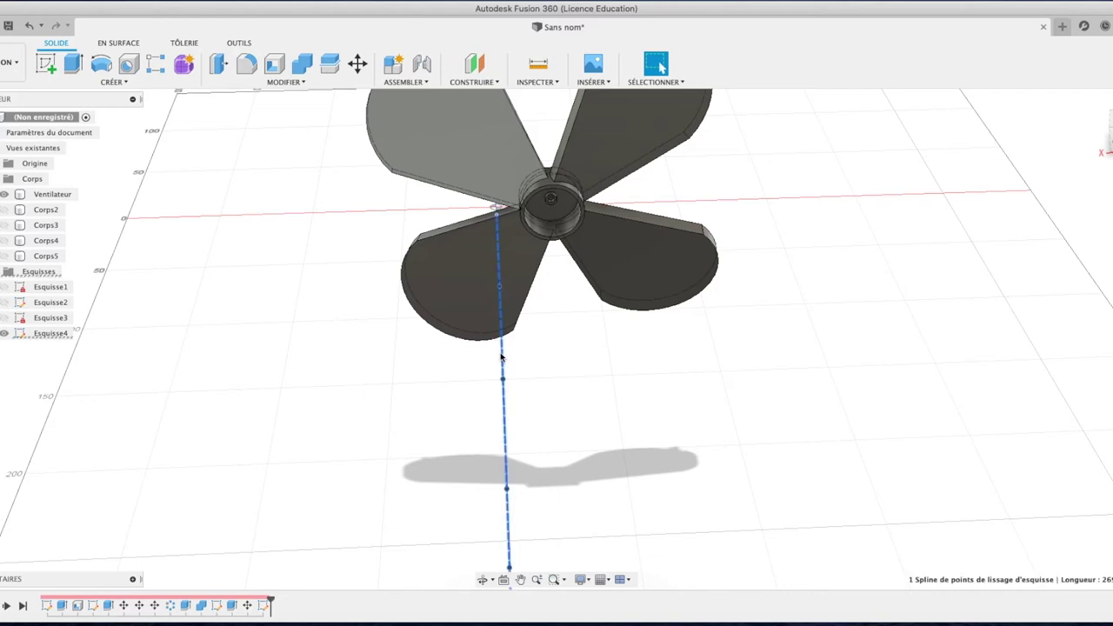
pyautogui.press('m')
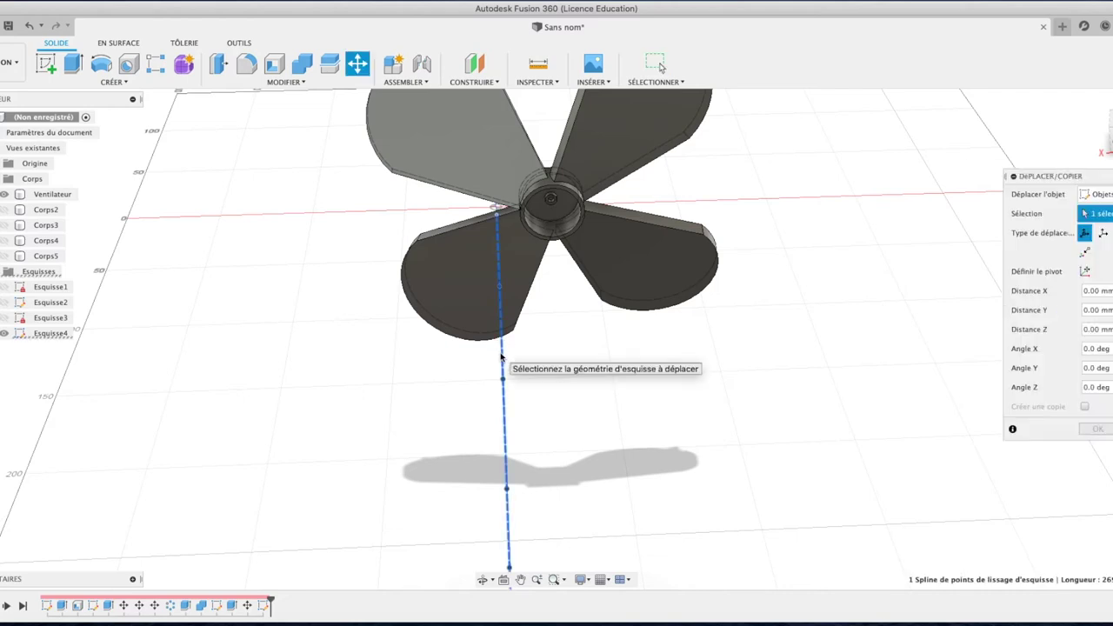
pyautogui.moveTo(464, 355); pyautogui.dragTo(529, 356)
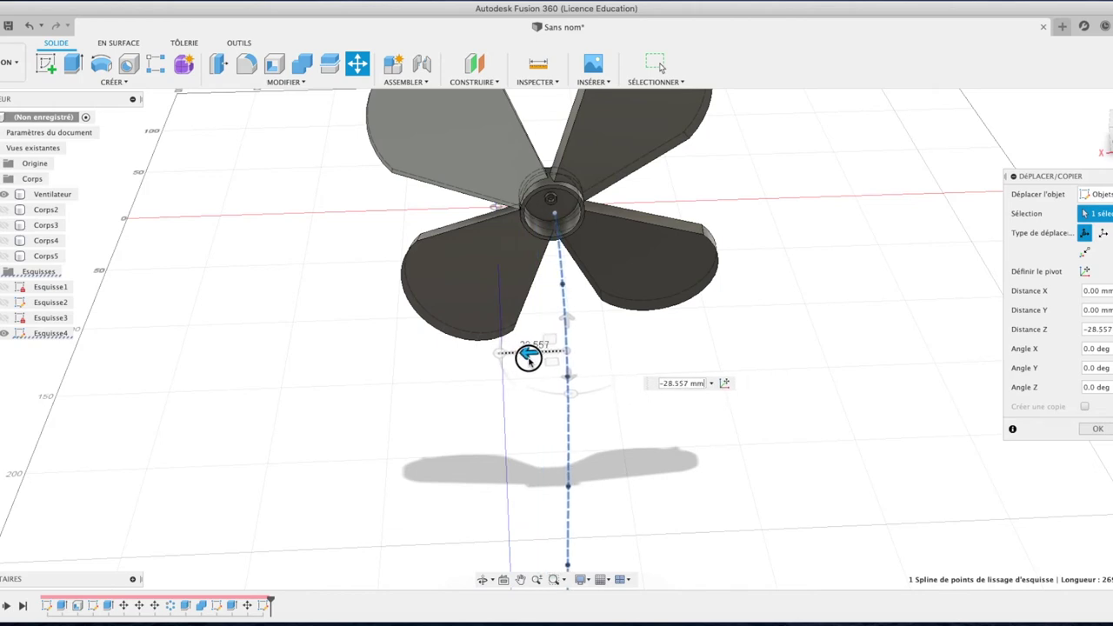
pyautogui.moveTo(528, 356); pyautogui.dragTo(527, 354)
pyautogui.moveTo(564, 318); pyautogui.dragTo(566, 306)
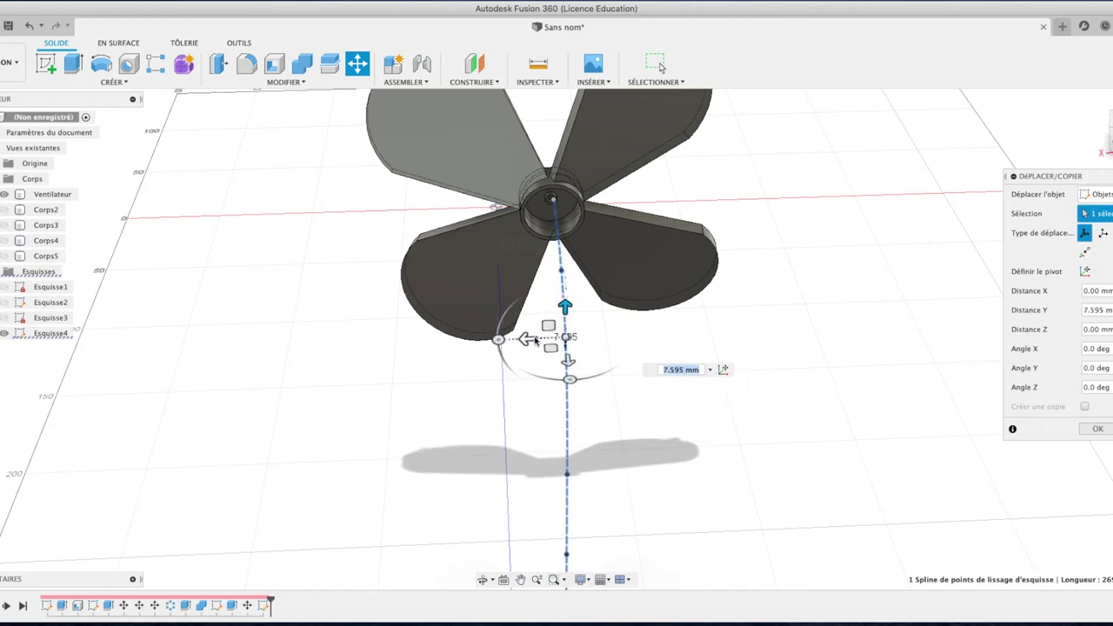
pyautogui.moveTo(535, 340); pyautogui.dragTo(527, 338)
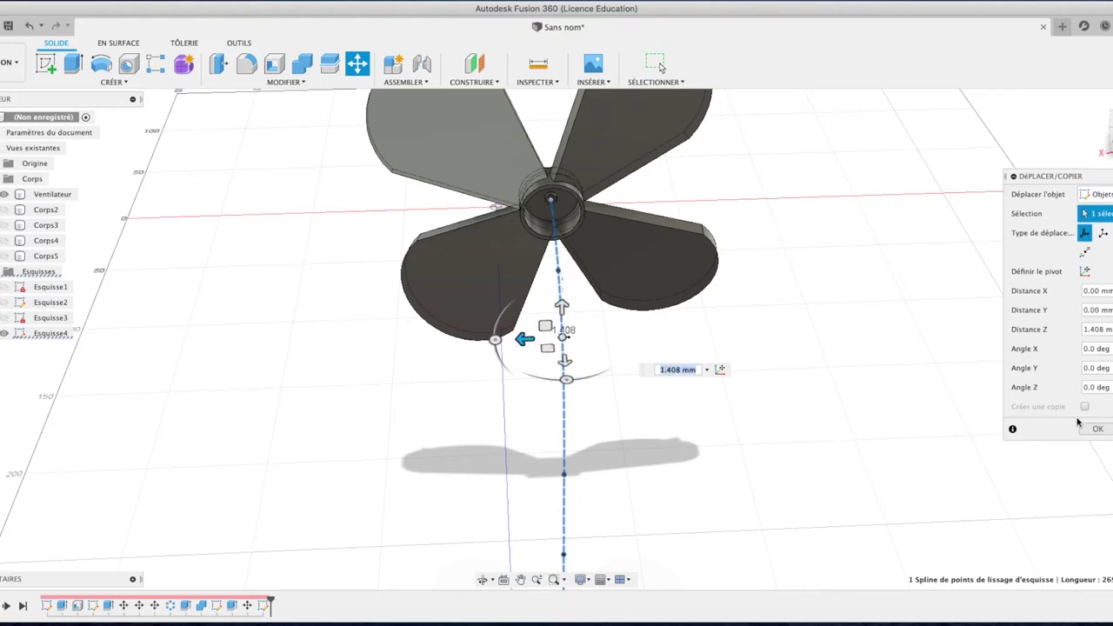
pyautogui.click(1096, 429)
pyautogui.click(1096, 102)
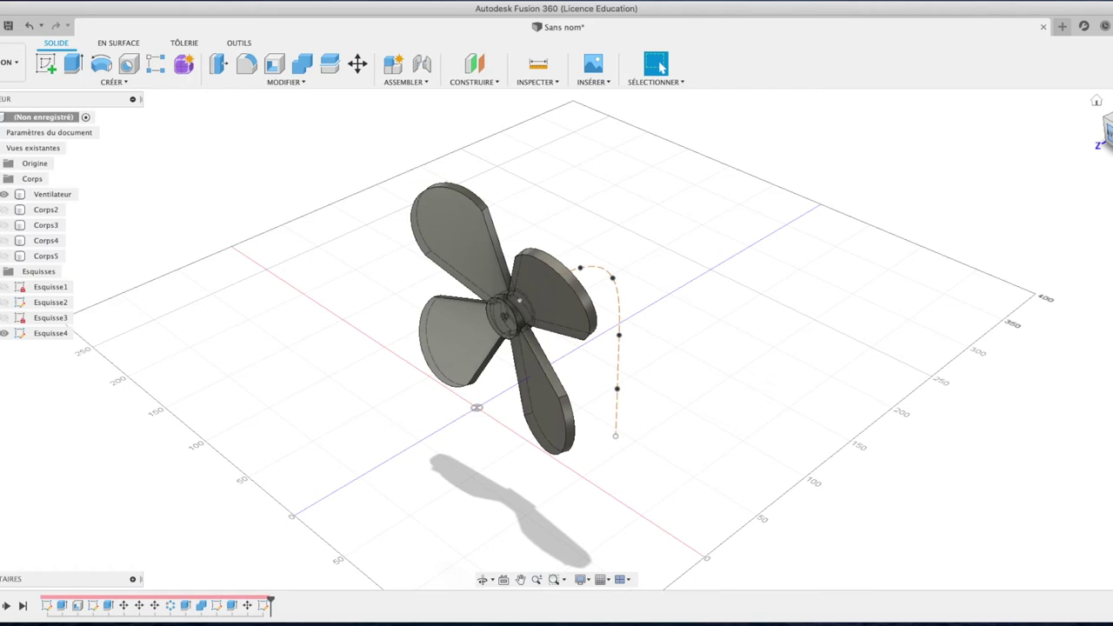
# Make both the Esquisse4 spline and the Esquisse1 circle sketch visible.
pyautogui.click(1105, 129)
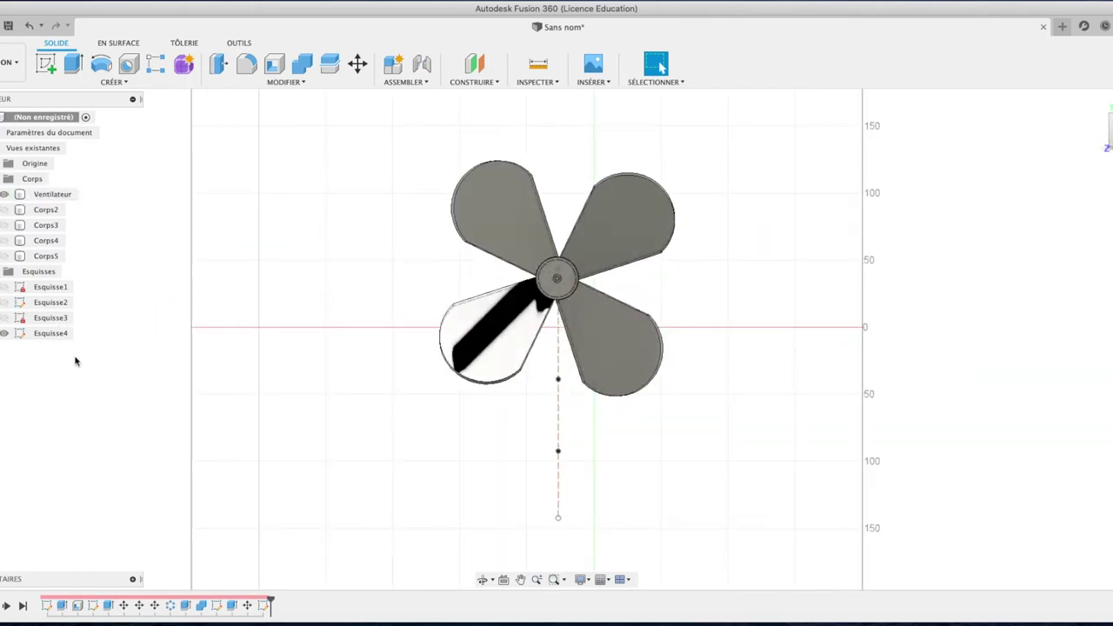
pyautogui.click(2, 337)
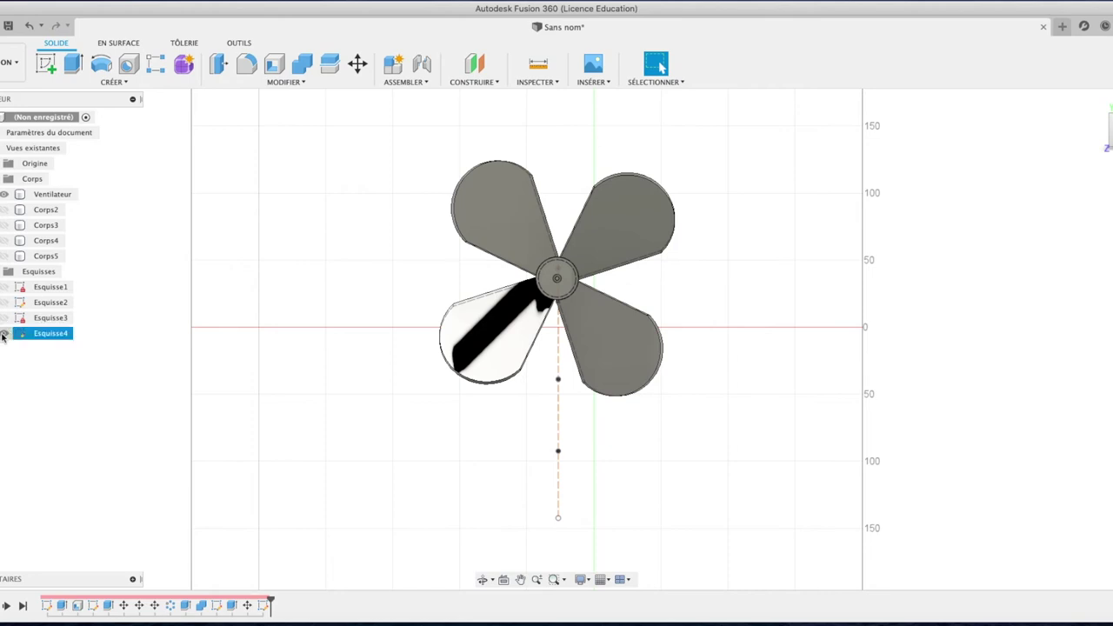
pyautogui.click(3, 334)
pyautogui.click(4, 334)
pyautogui.click(4, 289)
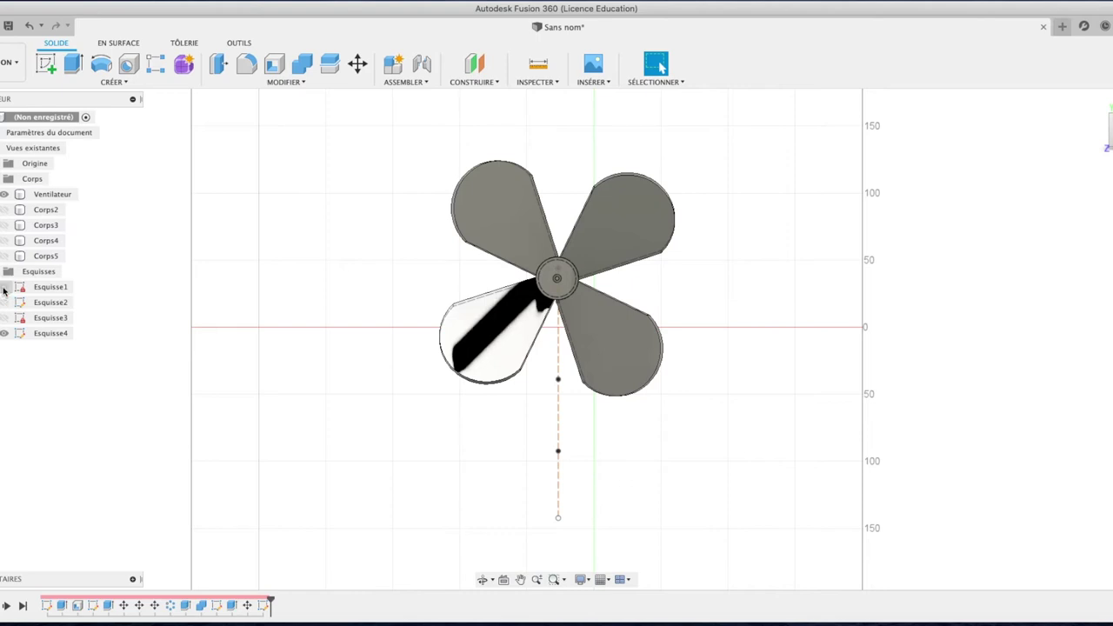
pyautogui.click(3, 288)
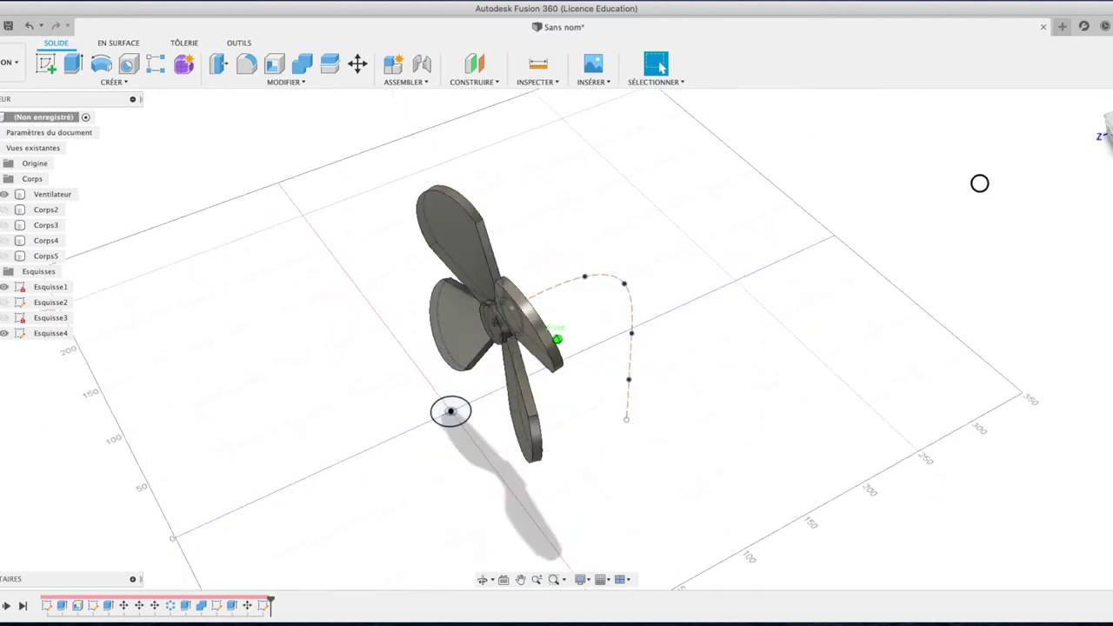
# Select the small circle as the tube profile from a tilted 3D view.
pyautogui.keyDown('shift'); pyautogui.moveTo(986, 176); pyautogui.dragTo(953, 191, button='middle'); pyautogui.keyUp('shift')
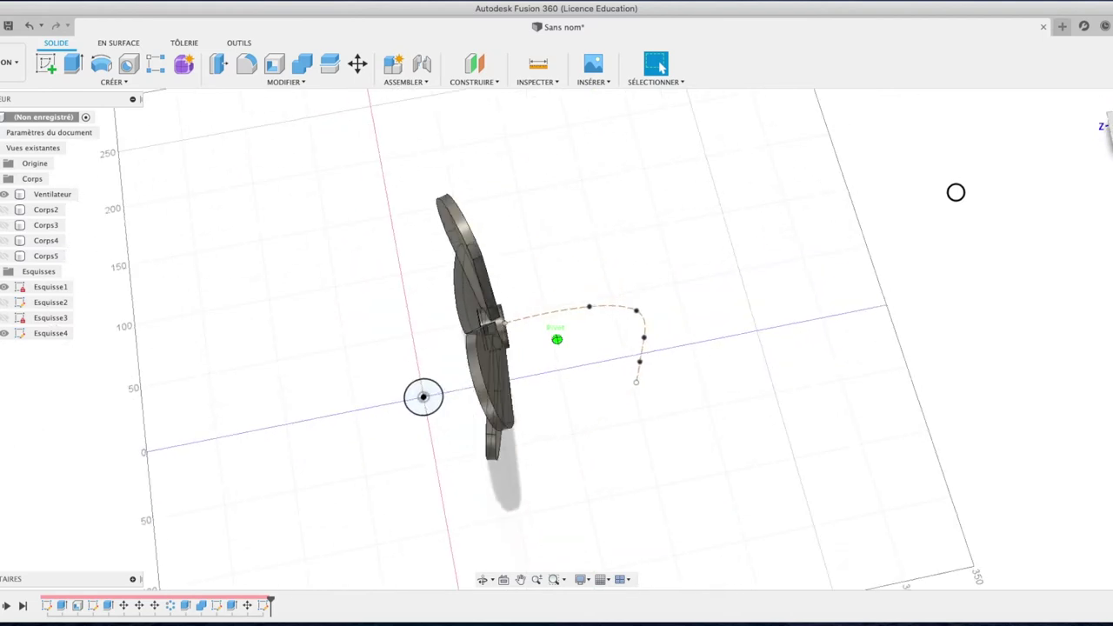
pyautogui.click(430, 415)
pyautogui.click(123, 83)
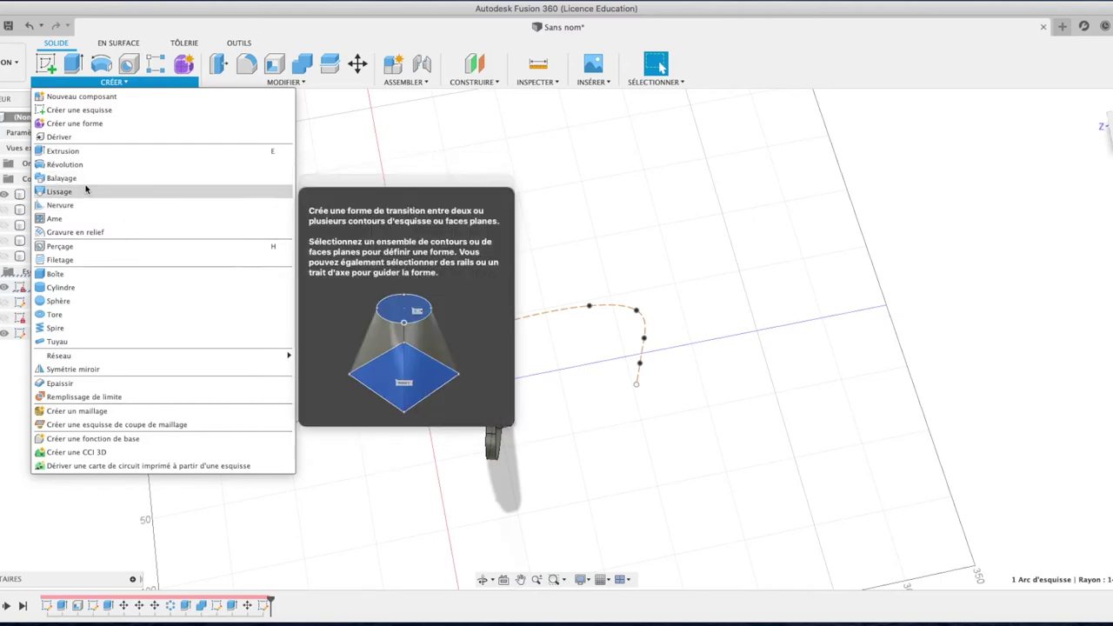
# Try a sweep with the circle as profile, then cancel it without creating anything.
pyautogui.click(87, 178)
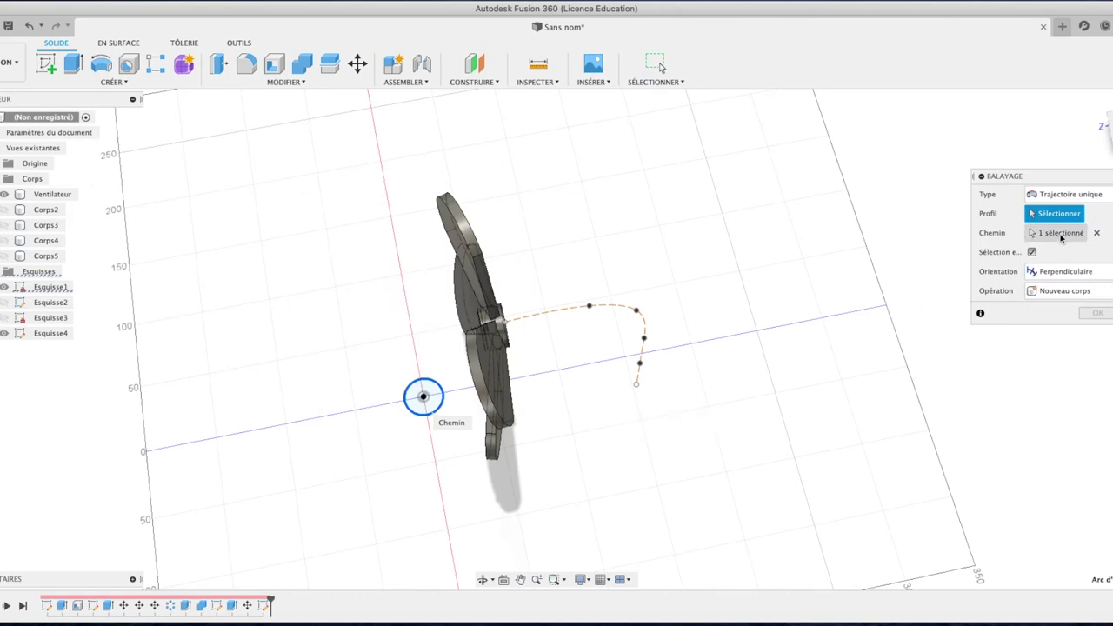
pyautogui.click(1097, 233)
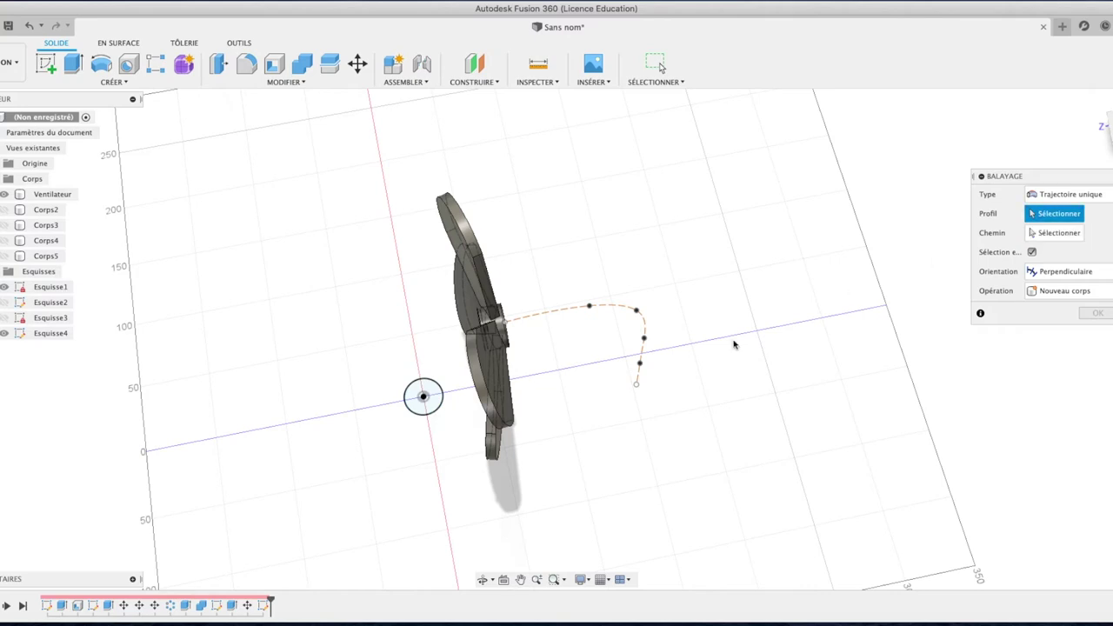
pyautogui.click(425, 402)
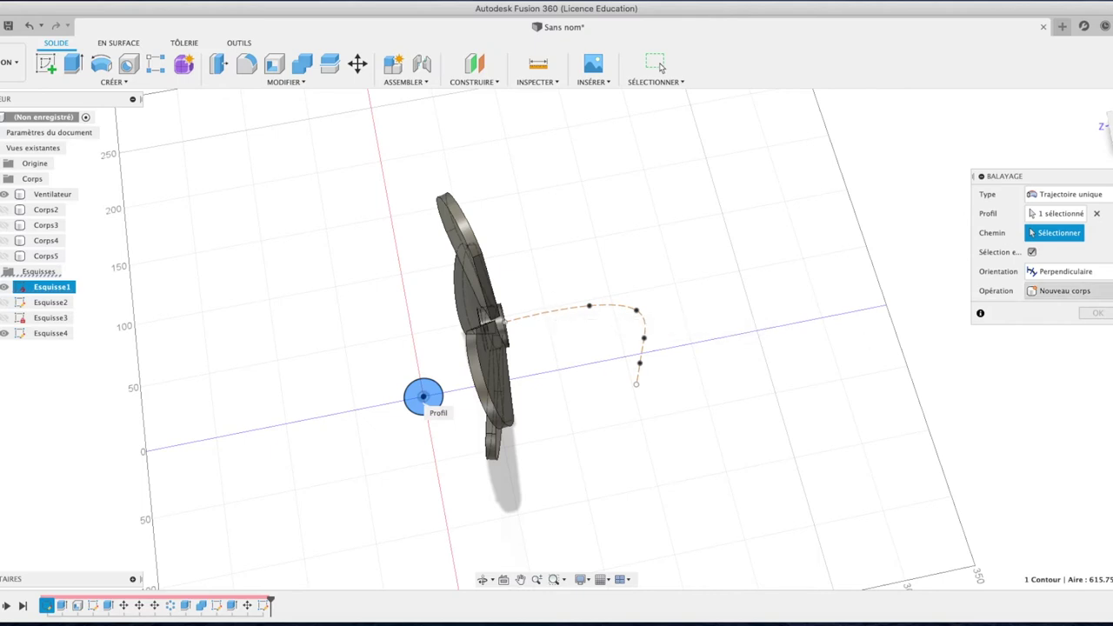
pyautogui.moveTo(553, 313); pyautogui.dragTo(550, 314, button='middle')
pyautogui.moveTo(1103, 122); pyautogui.dragTo(1029, 80)
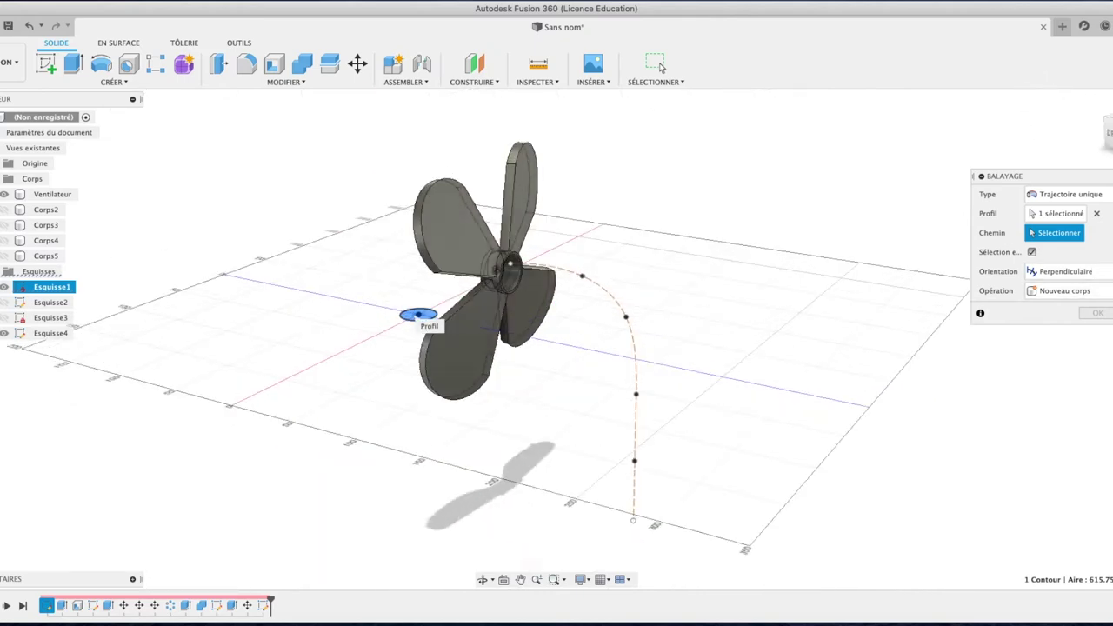
pyautogui.click(657, 65)
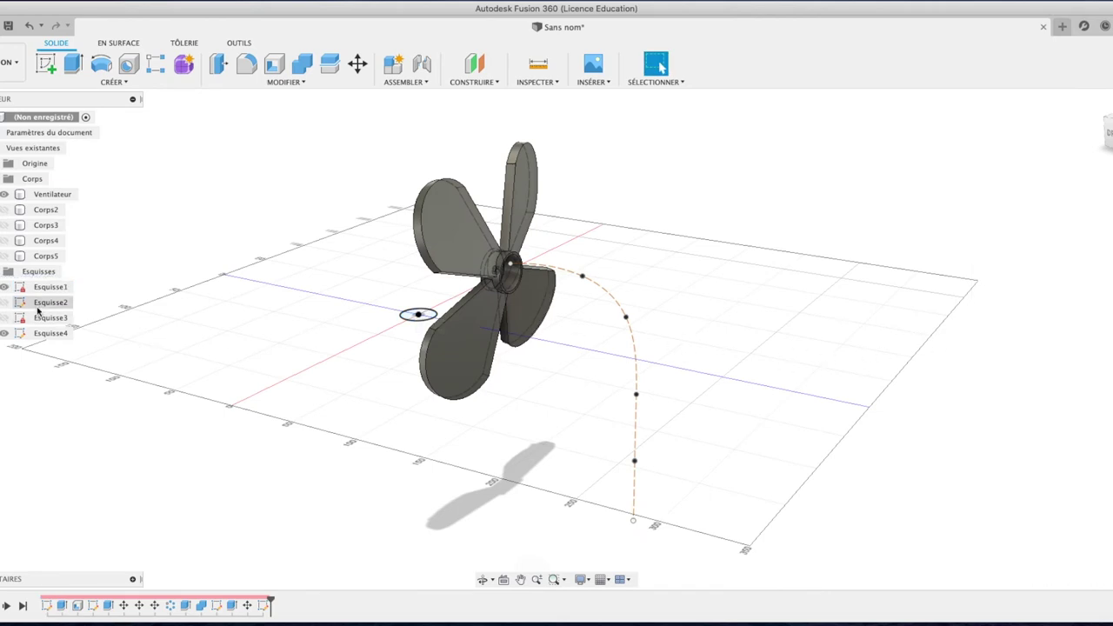
# Hide the Esquisse1 circle sketch and the Ventilateur fan body.
pyautogui.click(4, 286)
pyautogui.click(542, 342)
pyautogui.click(682, 354)
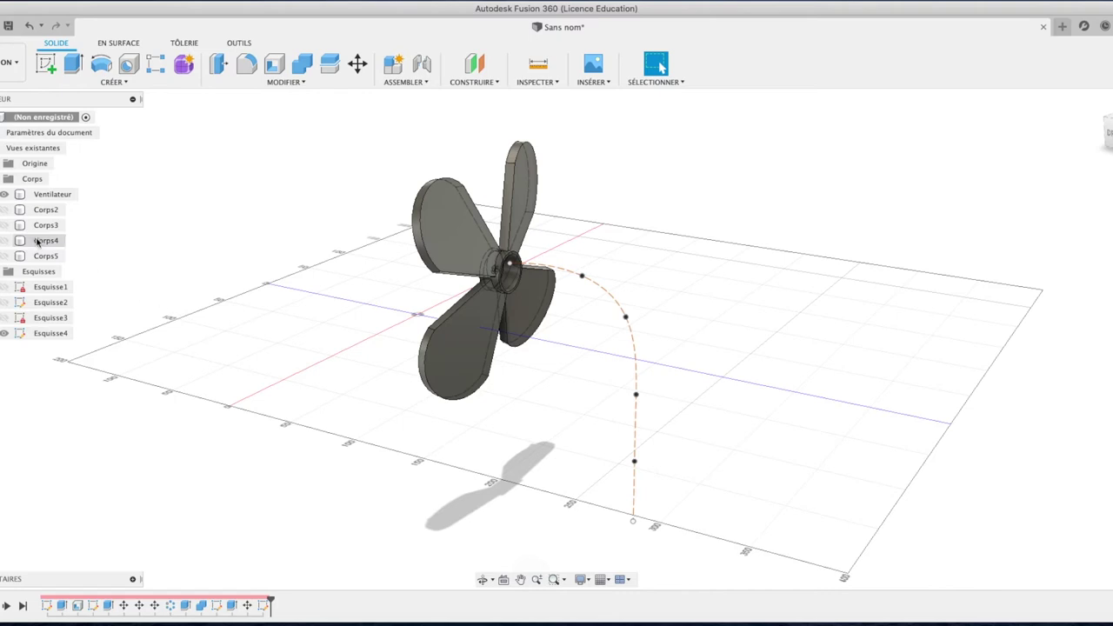
pyautogui.click(5, 194)
pyautogui.moveTo(1108, 132)
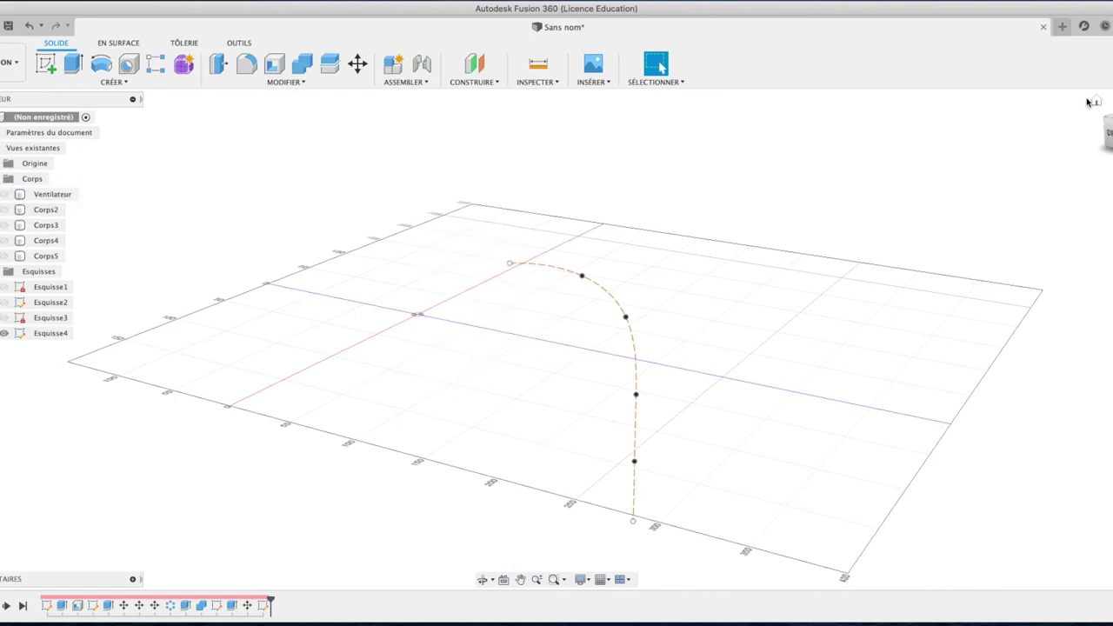
# Start a new sketch on the vertical plane, viewed straight on.
pyautogui.click(1094, 101)
pyautogui.click(1103, 130)
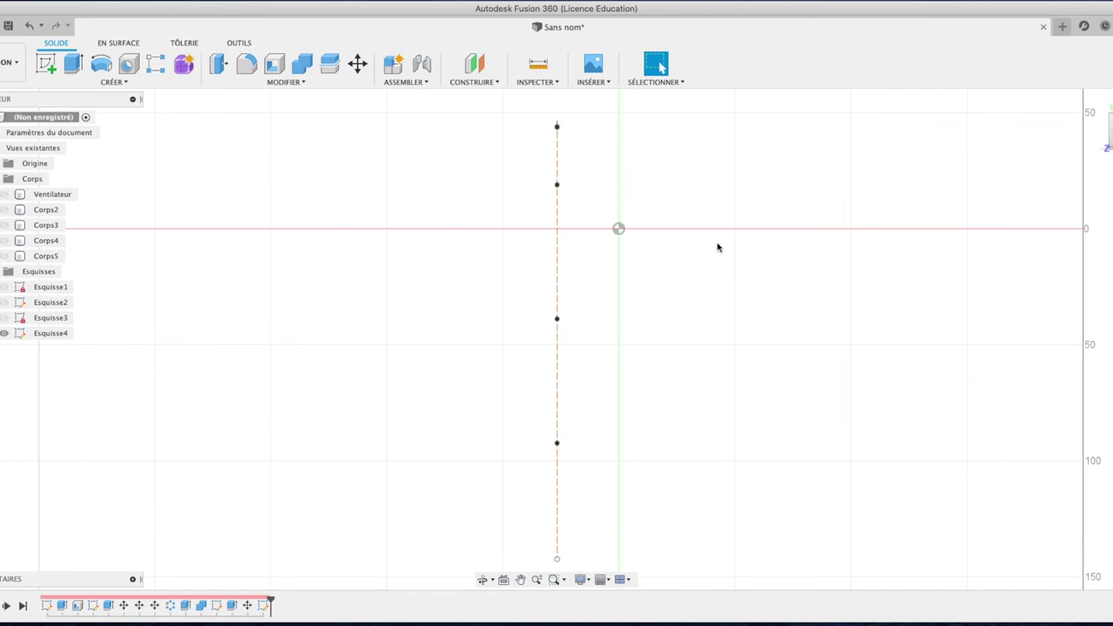
pyautogui.scroll(-1, 718, 248)
pyautogui.scroll(-2, 718, 248)
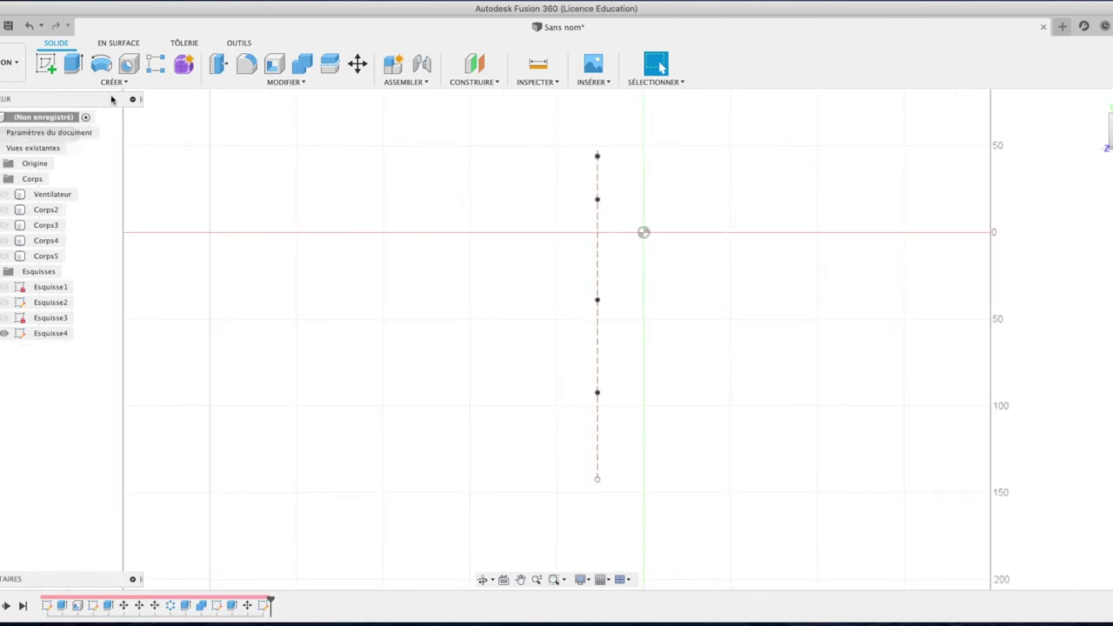
pyautogui.click(48, 65)
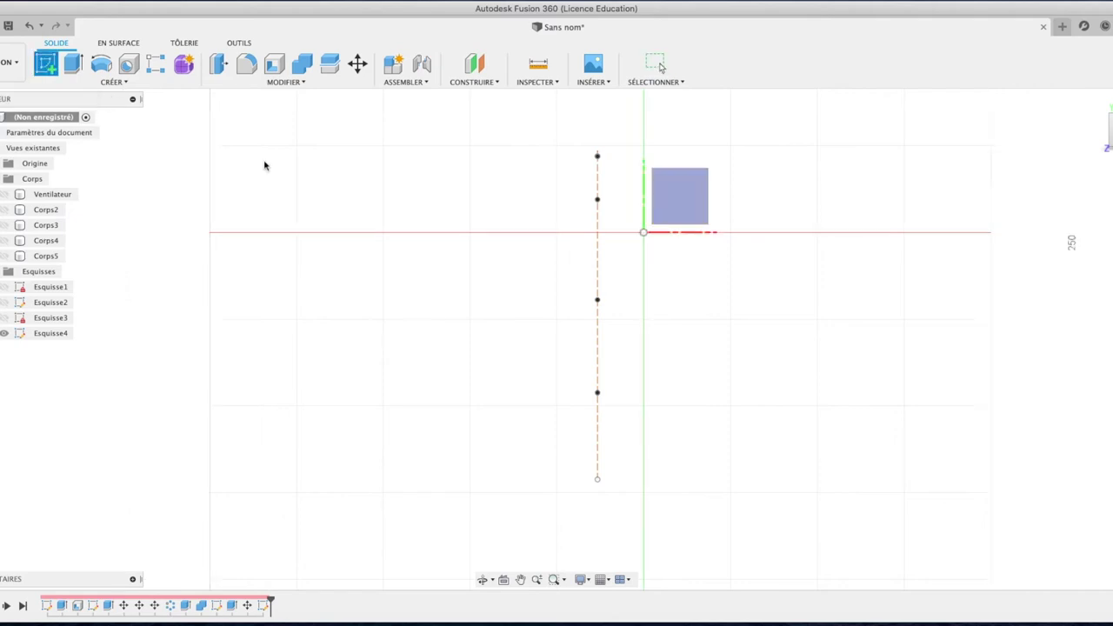
pyautogui.click(670, 204)
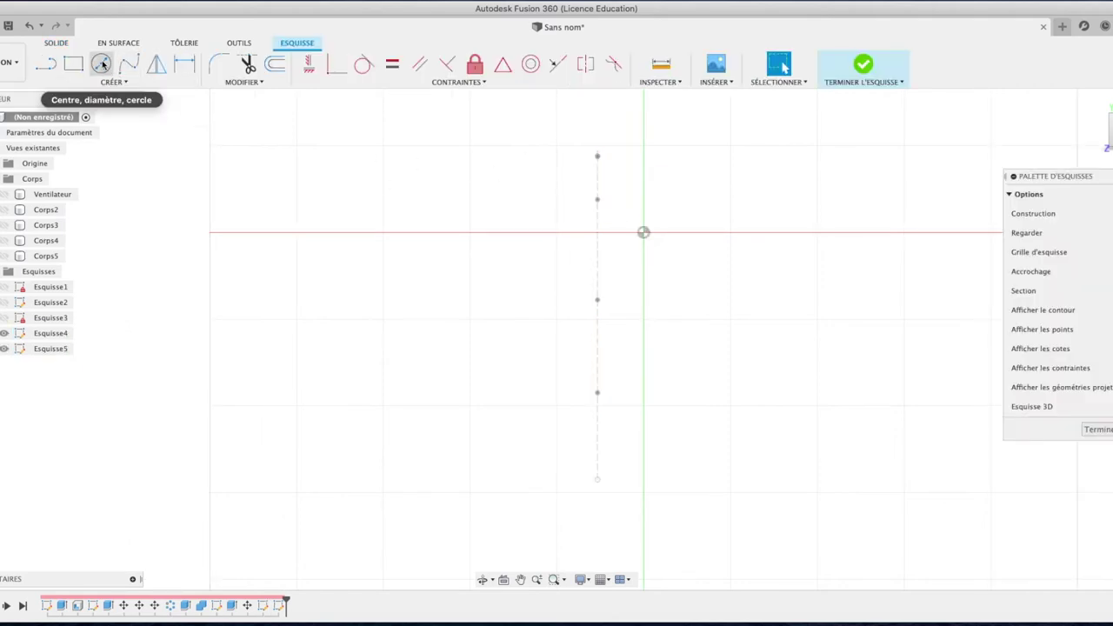
# Draw a 30 mm diameter circle centred at the top end of the stand path.
pyautogui.click(100, 63)
pyautogui.click(644, 232)
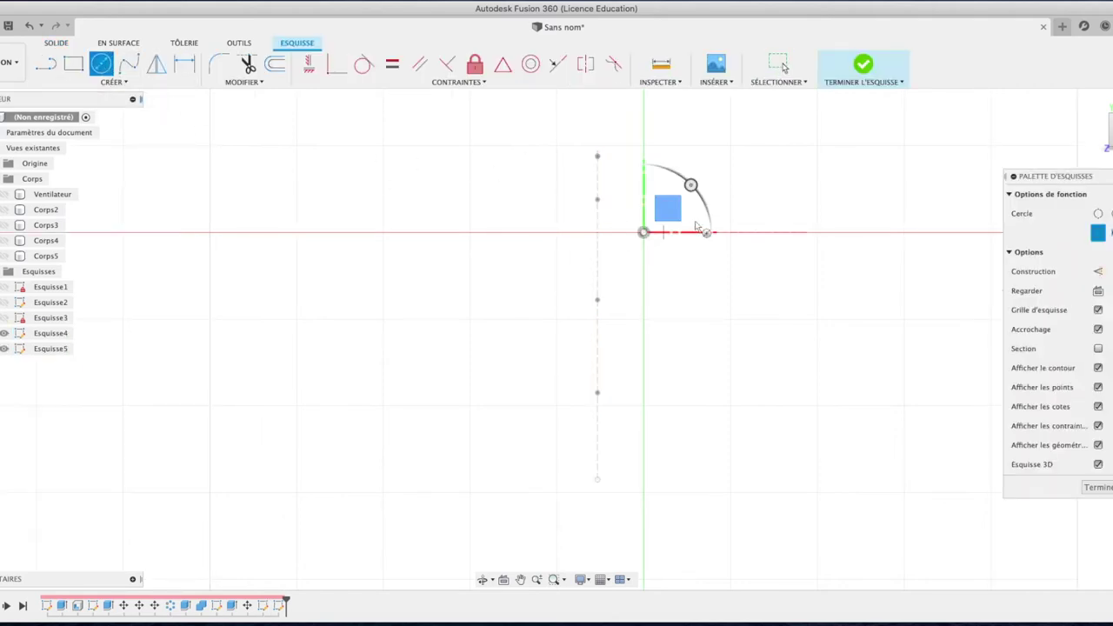
pyautogui.click(597, 157)
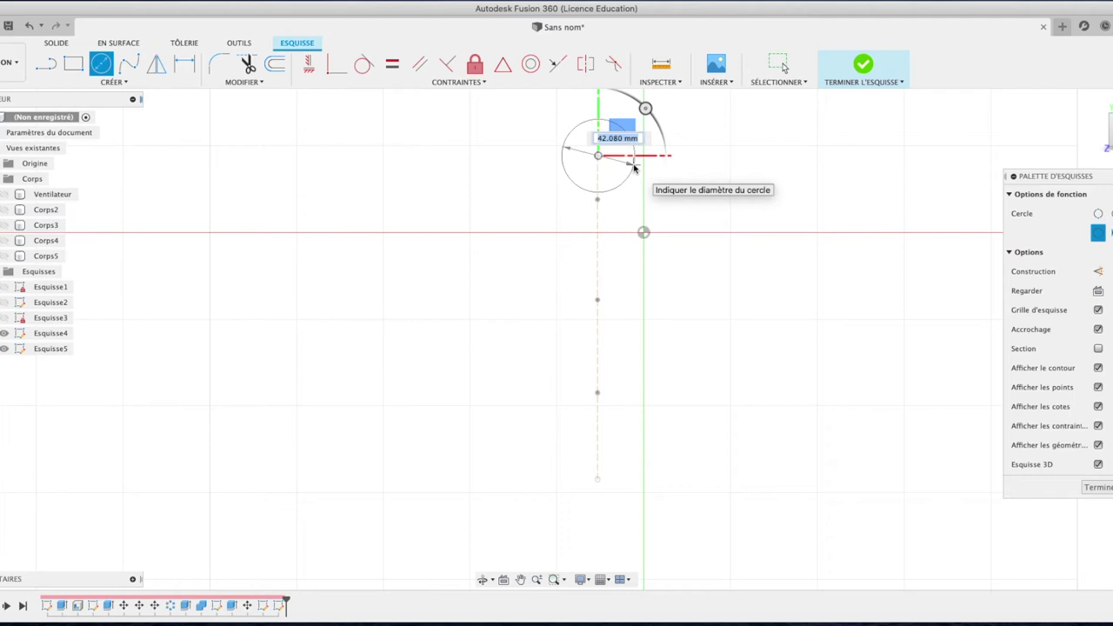
pyautogui.write('30')
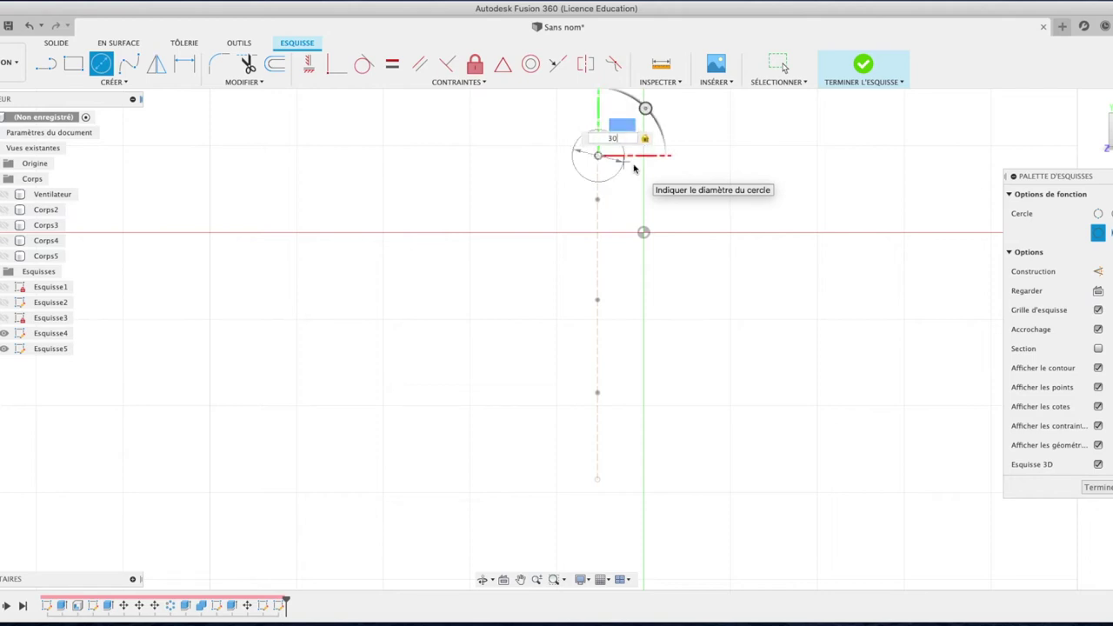
pyautogui.press('Return')
pyautogui.press('Escape')
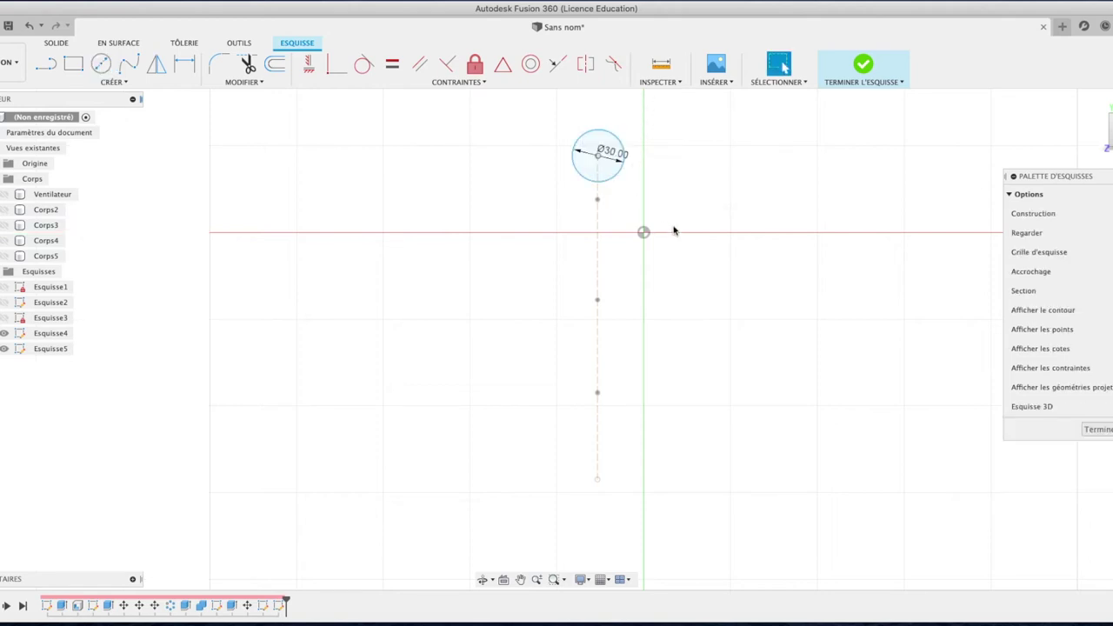
# Cancel a trial extrusion and finish the circle sketch, Esquisse5.
pyautogui.press('e')
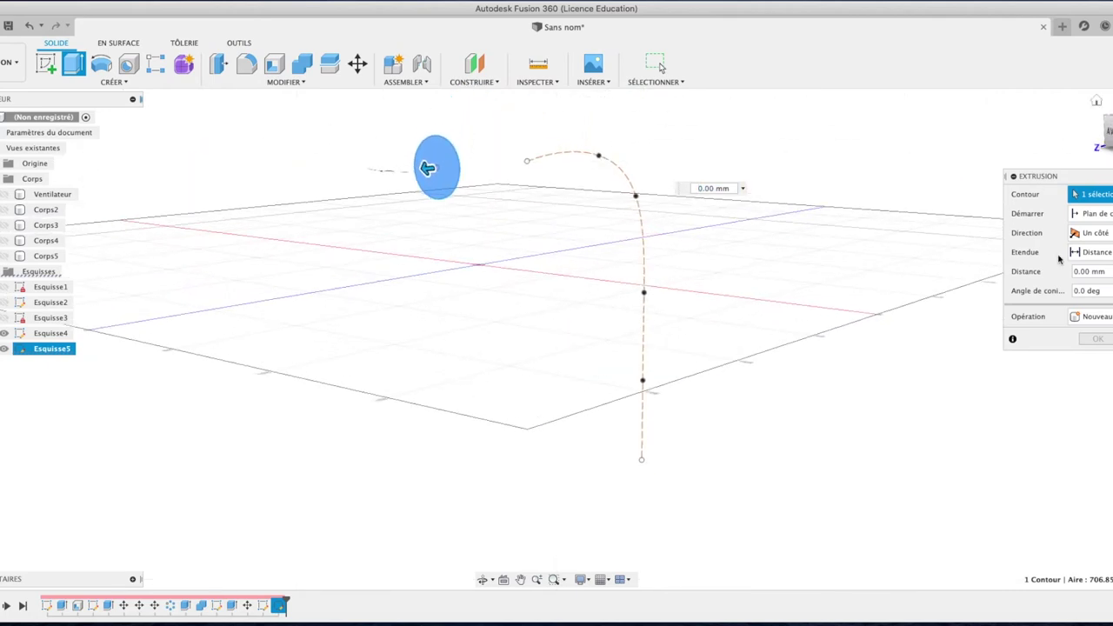
pyautogui.press('Escape')
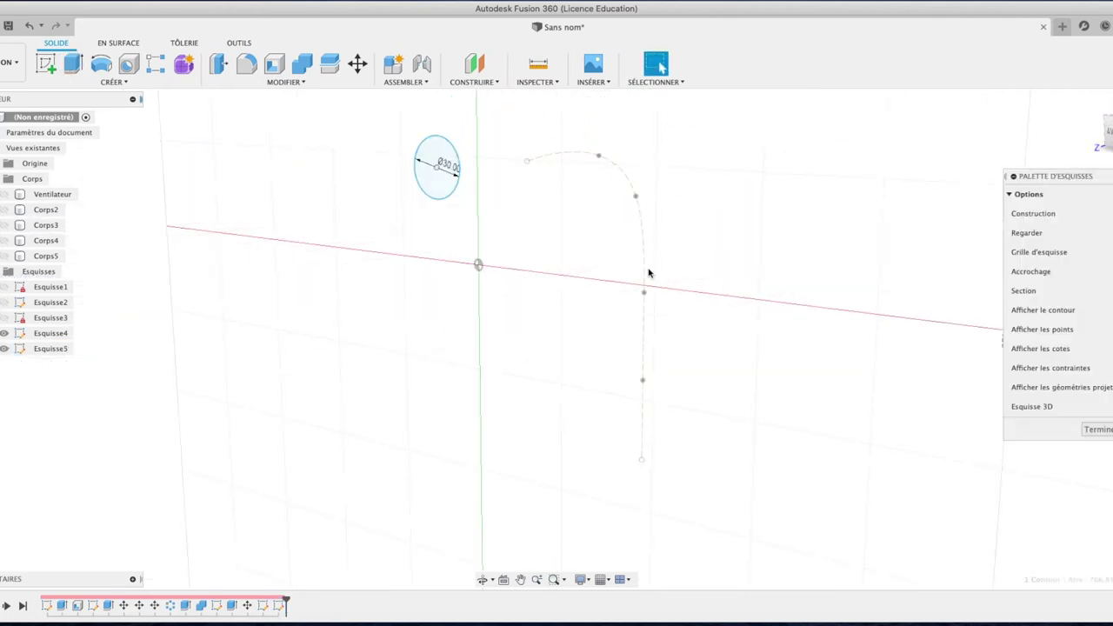
pyautogui.click(126, 84)
pyautogui.click(306, 126)
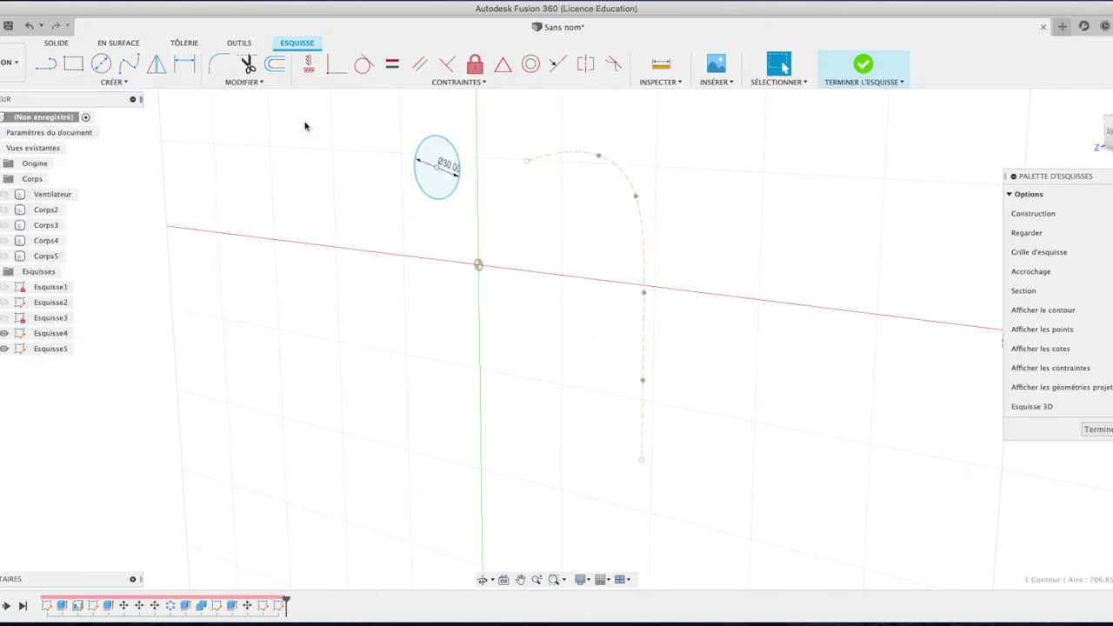
pyautogui.click(1097, 429)
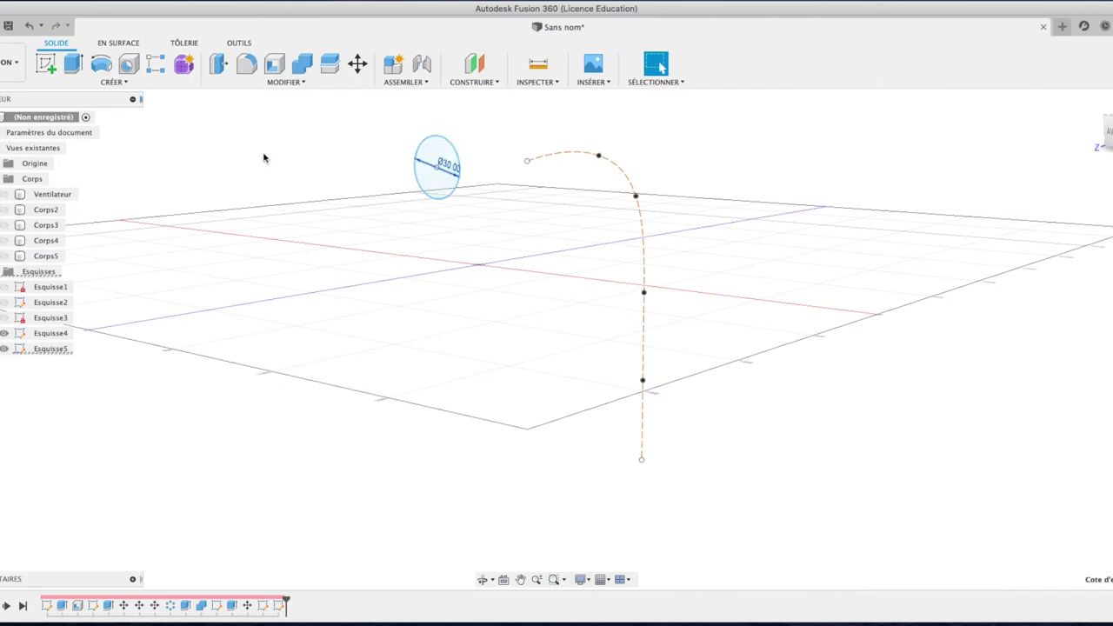
# Try sweeping the circle along the curved stand path, then cancel the sweep.
pyautogui.click(433, 174)
pyautogui.click(98, 83)
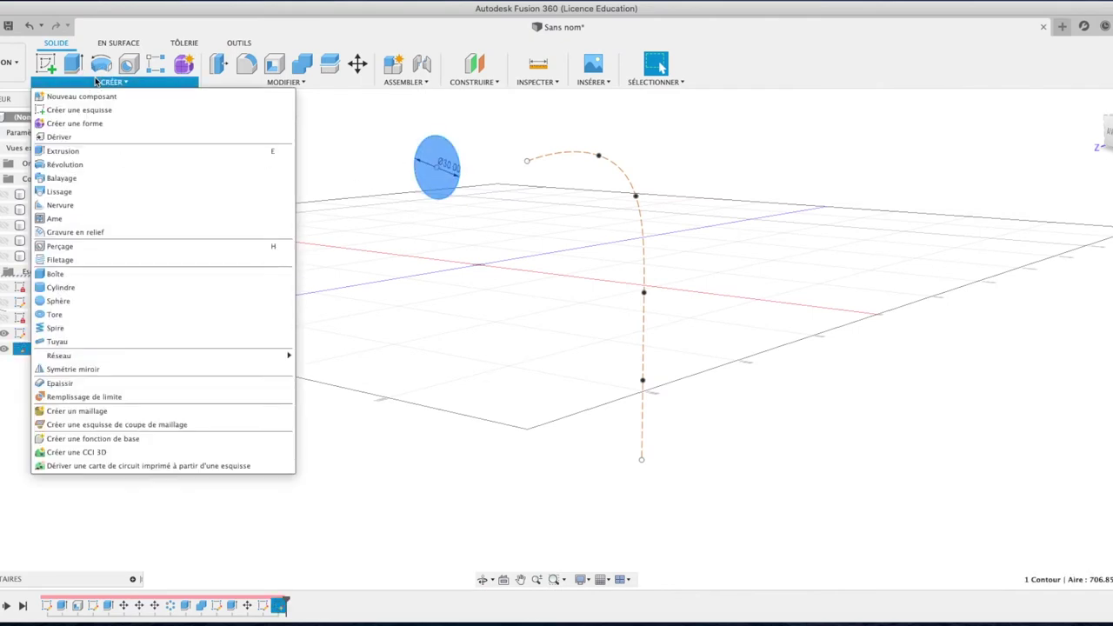
pyautogui.click(82, 178)
pyautogui.click(1036, 233)
pyautogui.click(539, 160)
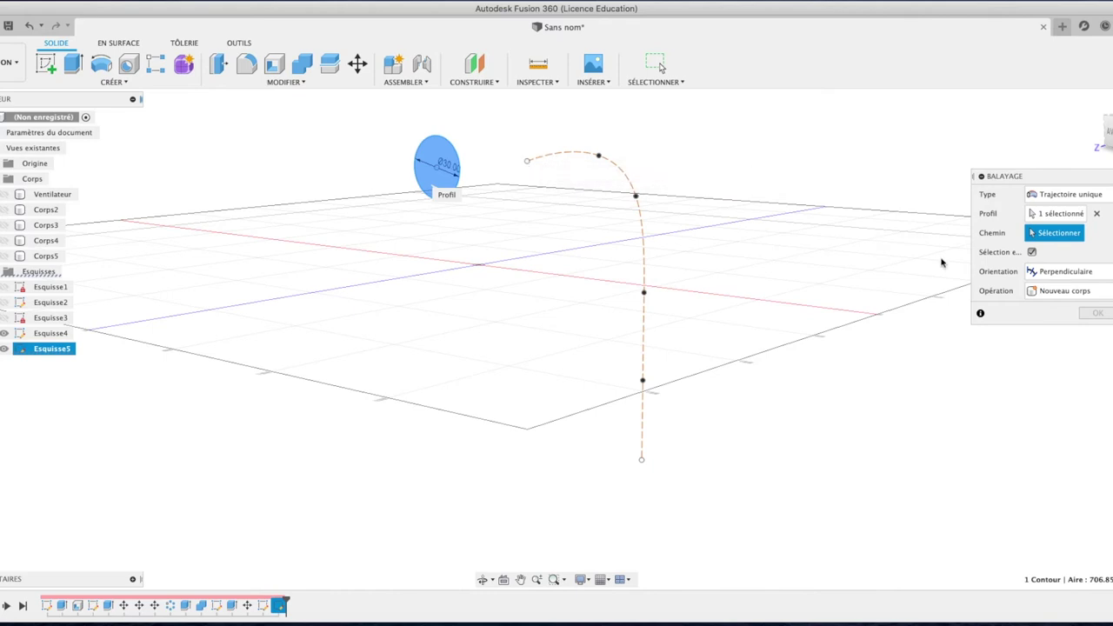
pyautogui.click(658, 65)
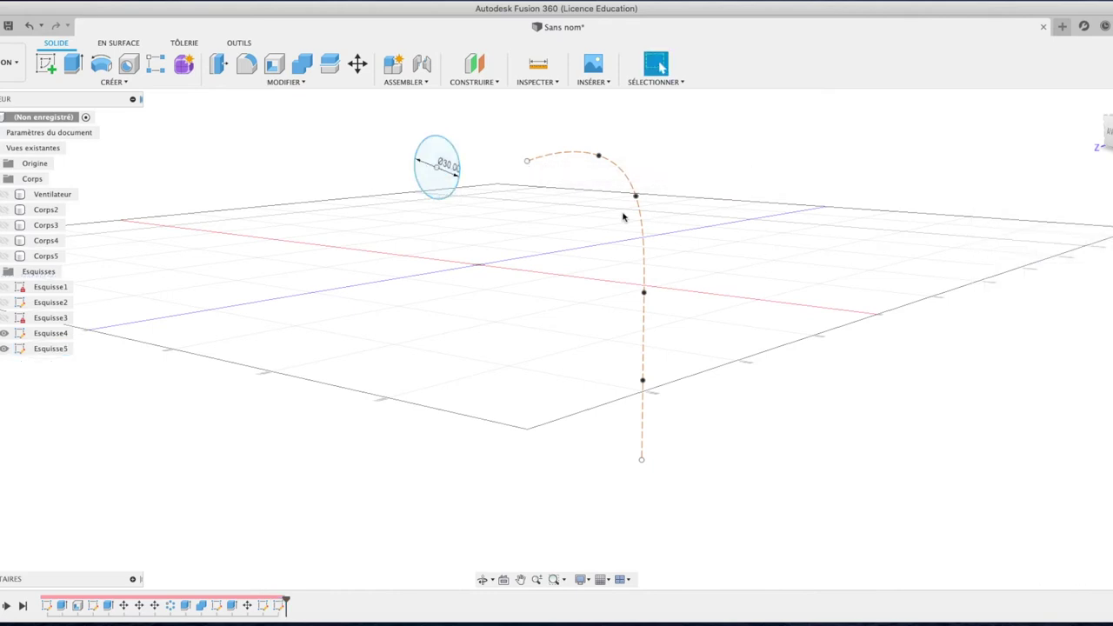
# Extrude the 30 mm circle 1 mm into a thin disc body, Corps6.
pyautogui.click(437, 153)
pyautogui.press('e')
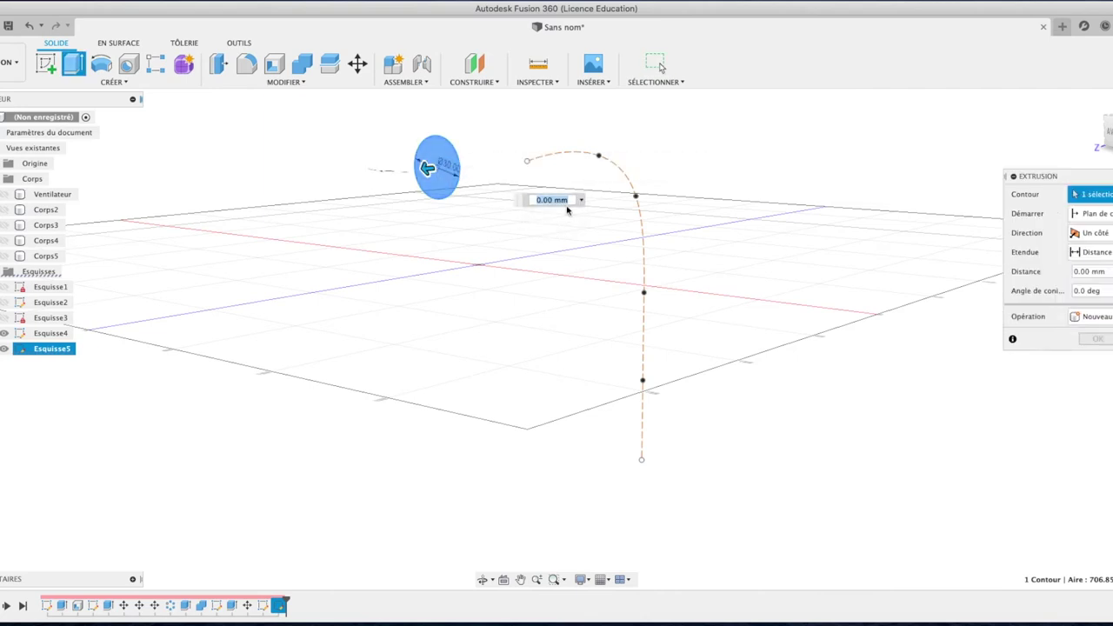
pyautogui.write('1')
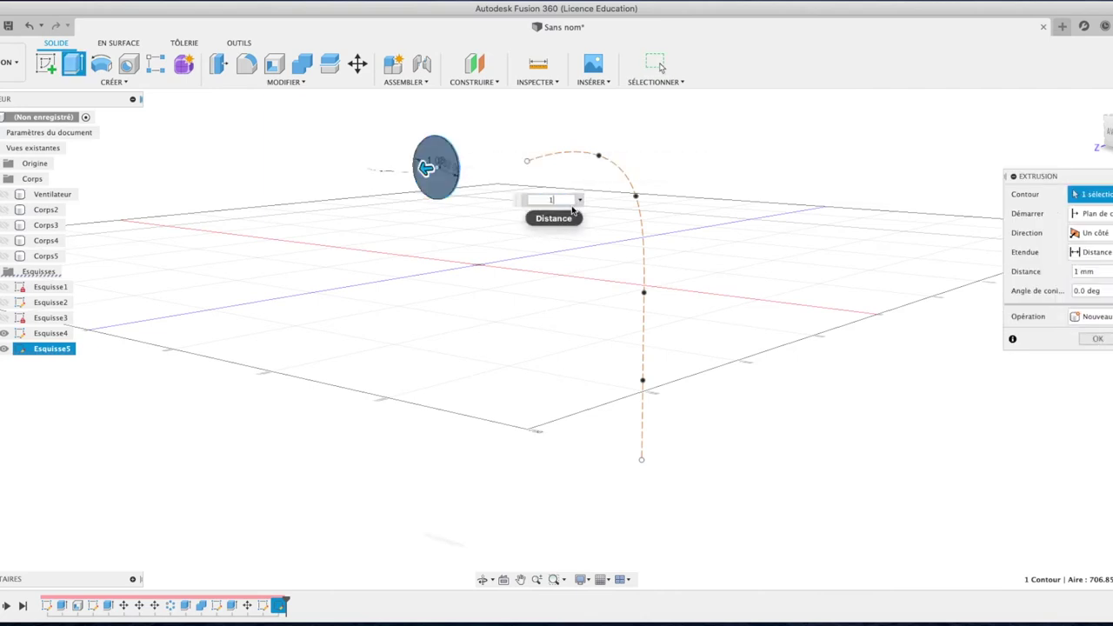
pyautogui.press('Return')
pyautogui.click(440, 174)
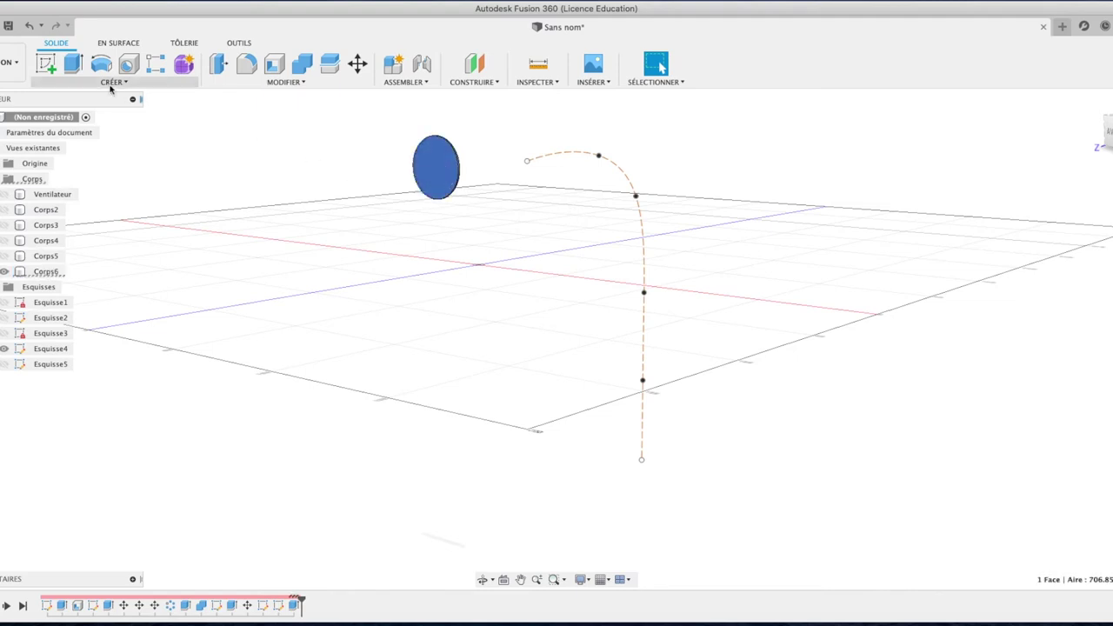
pyautogui.click(113, 81)
pyautogui.click(98, 176)
pyautogui.click(1082, 233)
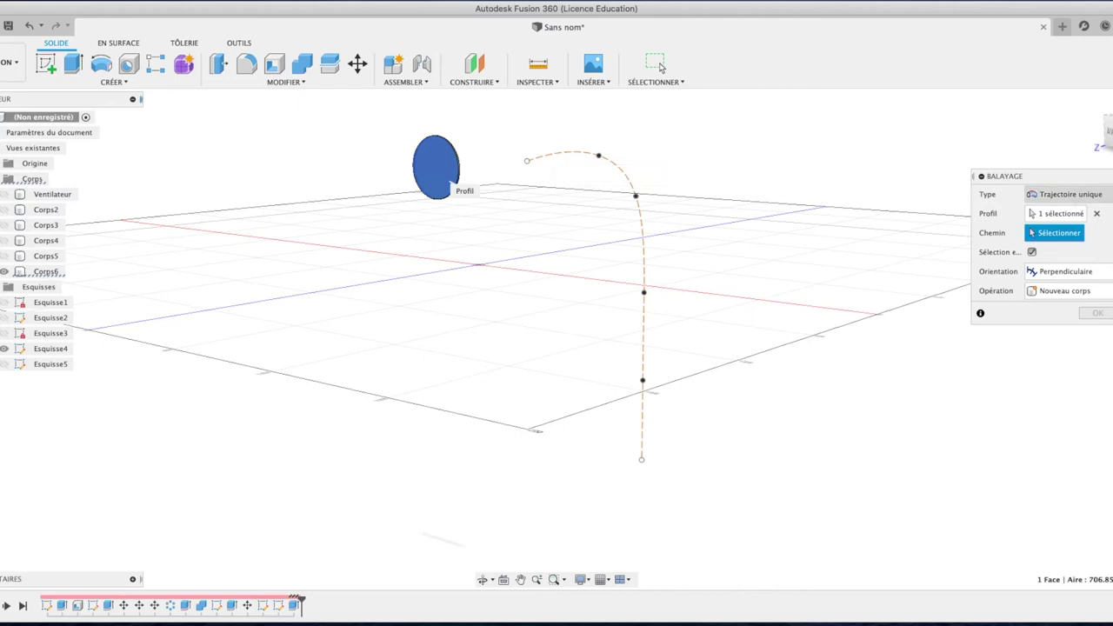
pyautogui.click(1067, 194)
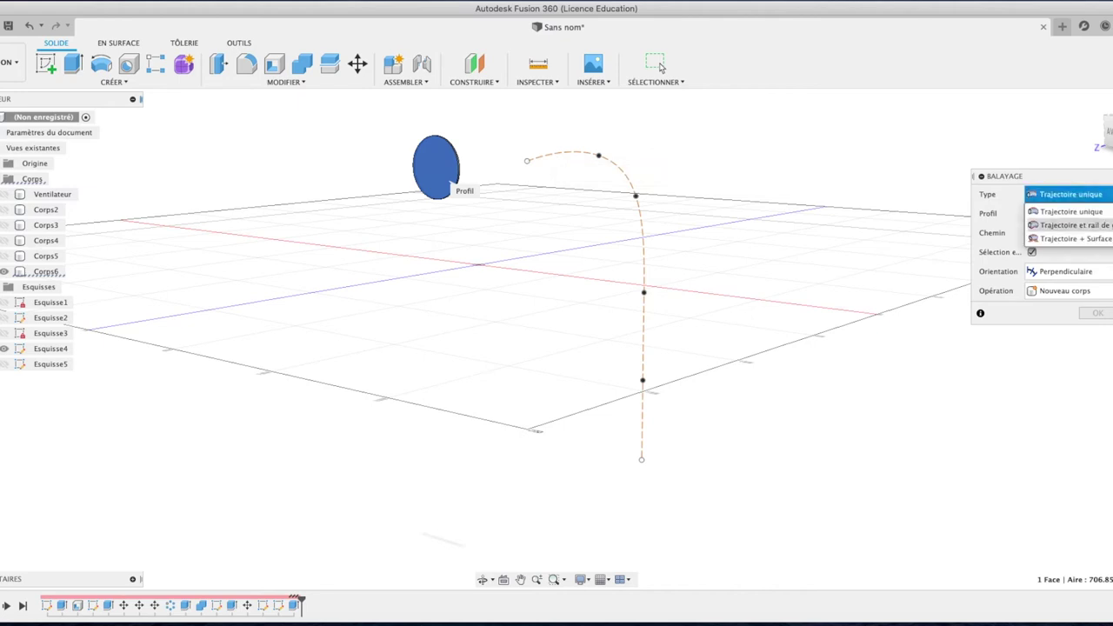
pyautogui.click(1075, 225)
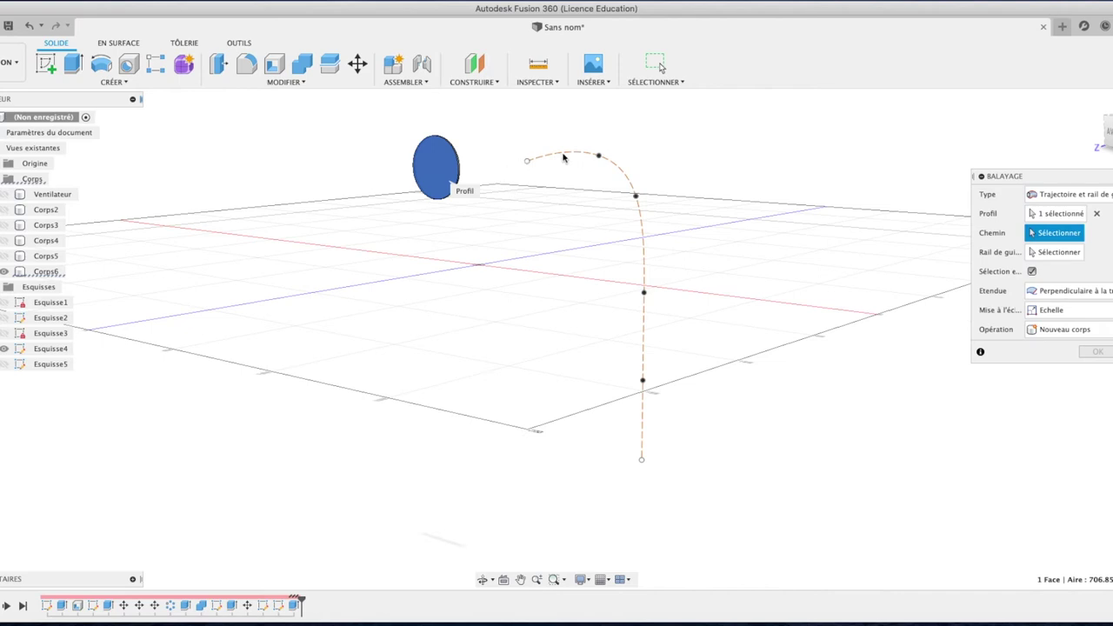
pyautogui.click(1067, 194)
pyautogui.click(1059, 238)
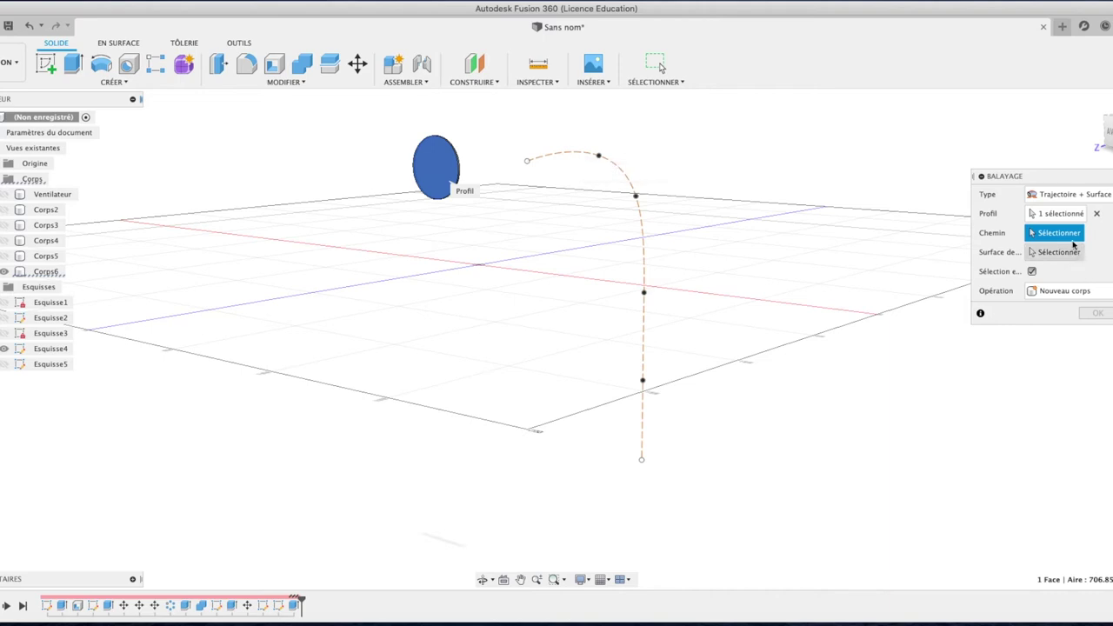
pyautogui.press('Escape')
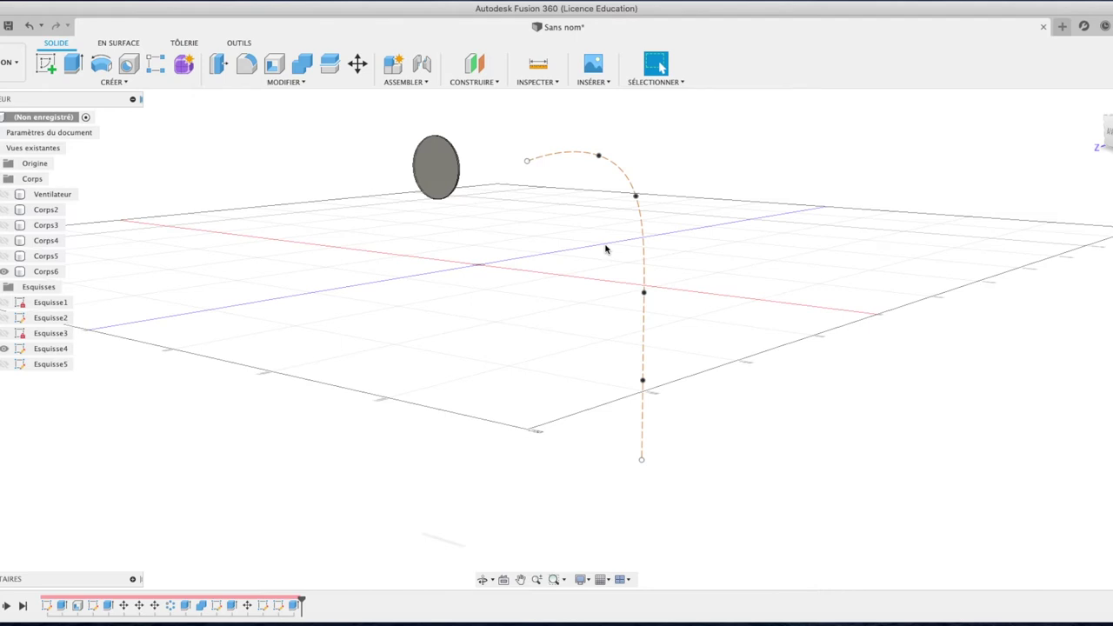
pyautogui.click(631, 187)
# Delete the old curved path and show the Ventilateur fan again in side view.
pyautogui.press('Delete')
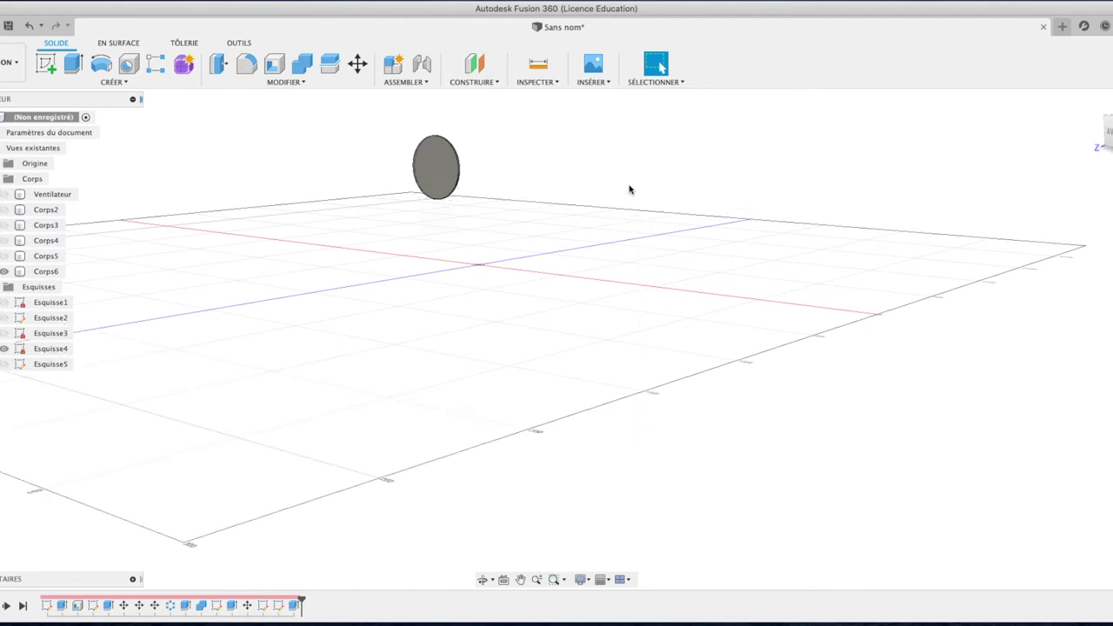
pyautogui.click(5, 194)
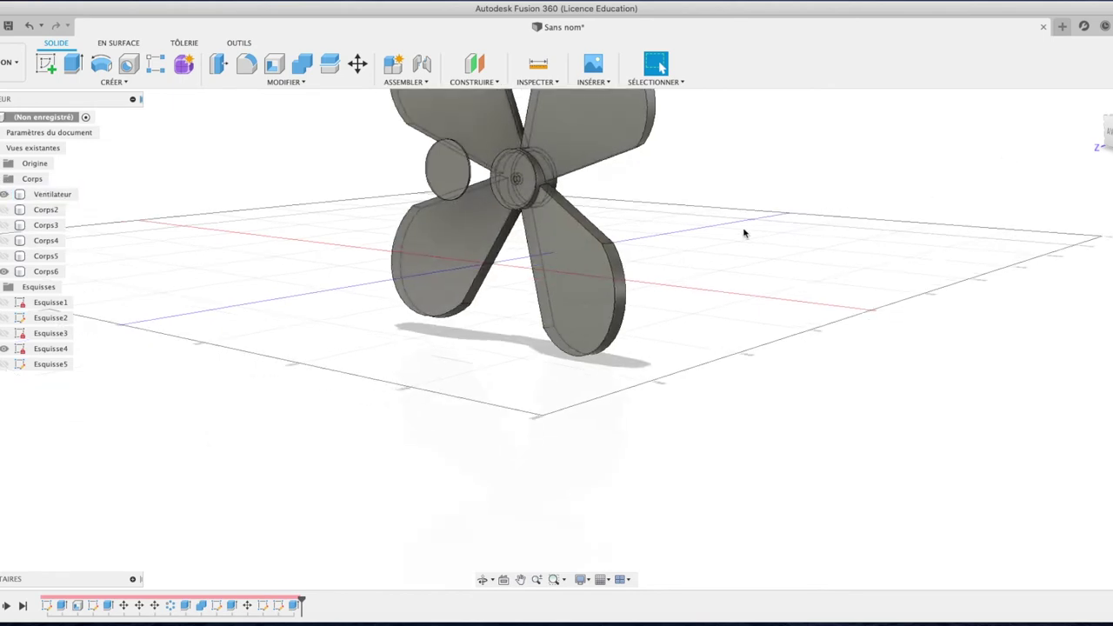
pyautogui.scroll(5, 743, 233)
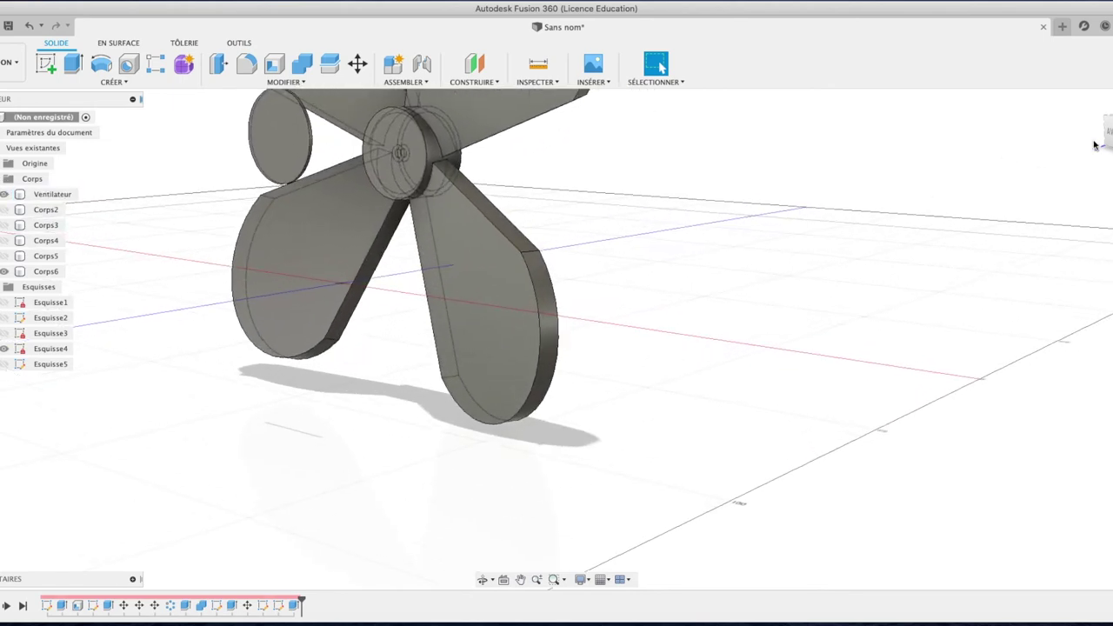
pyautogui.click(1096, 102)
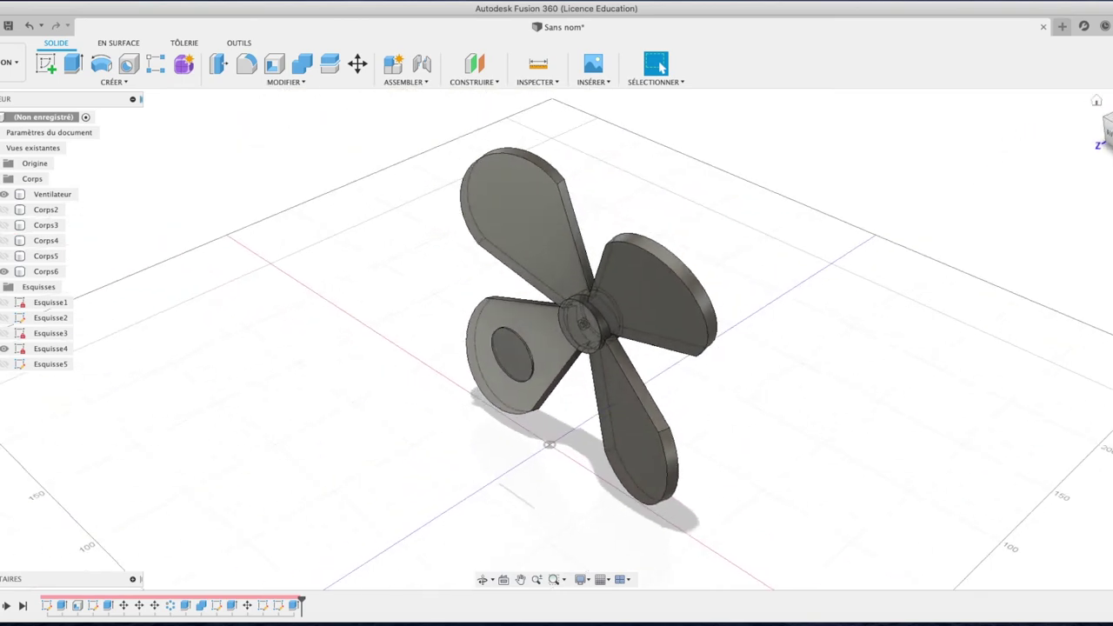
pyautogui.click(1106, 130)
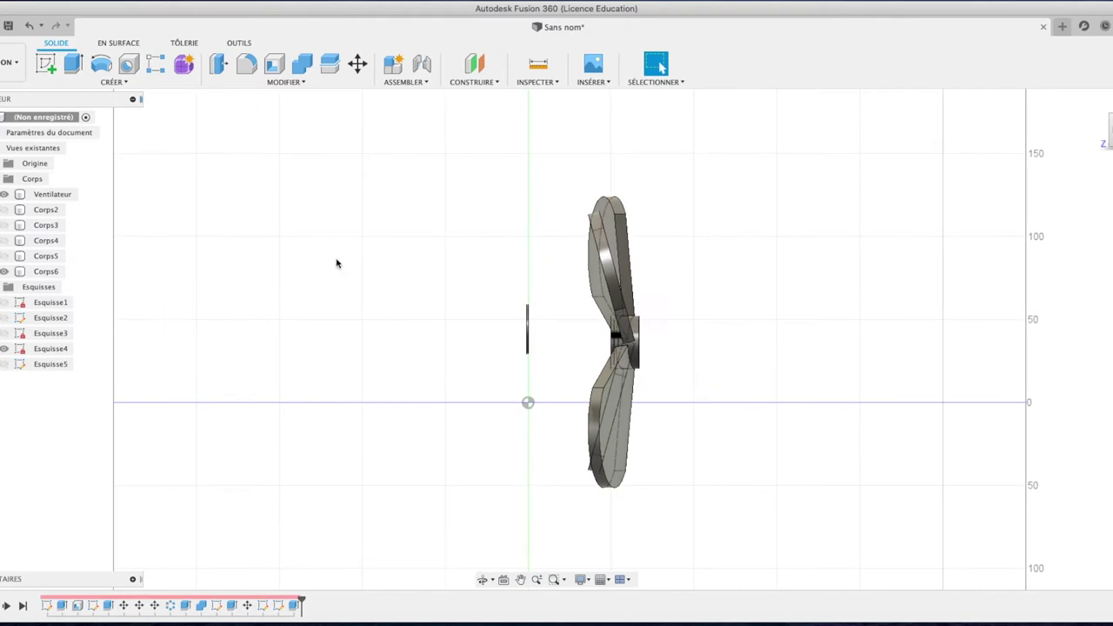
# Sketch a spline on the side plane from the hub through three points curving down toward the ground.
pyautogui.click(45, 63)
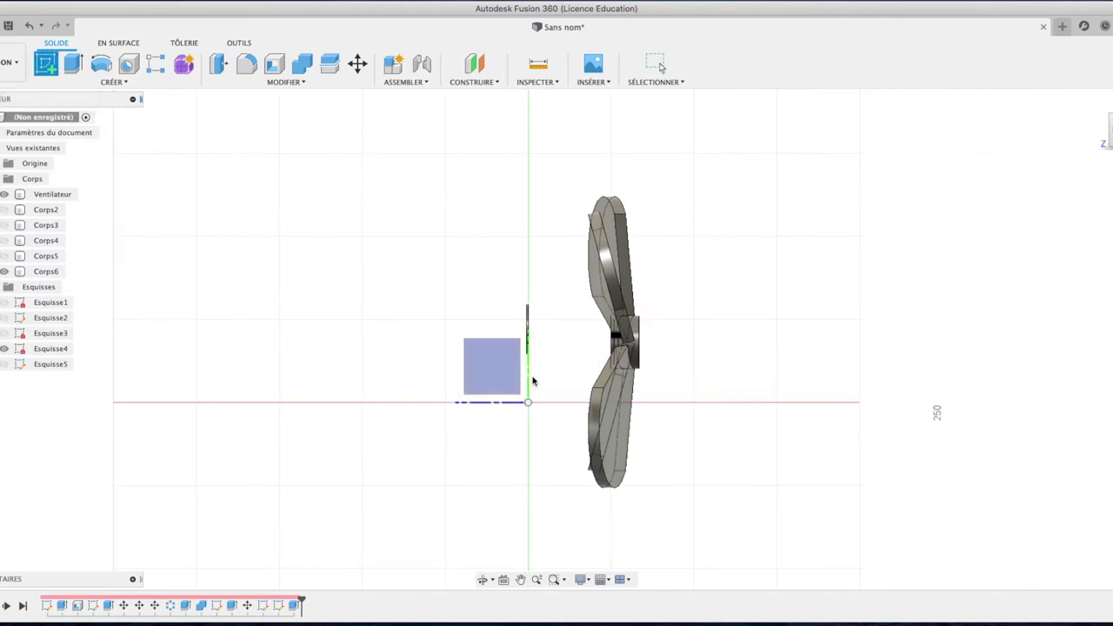
pyautogui.click(490, 365)
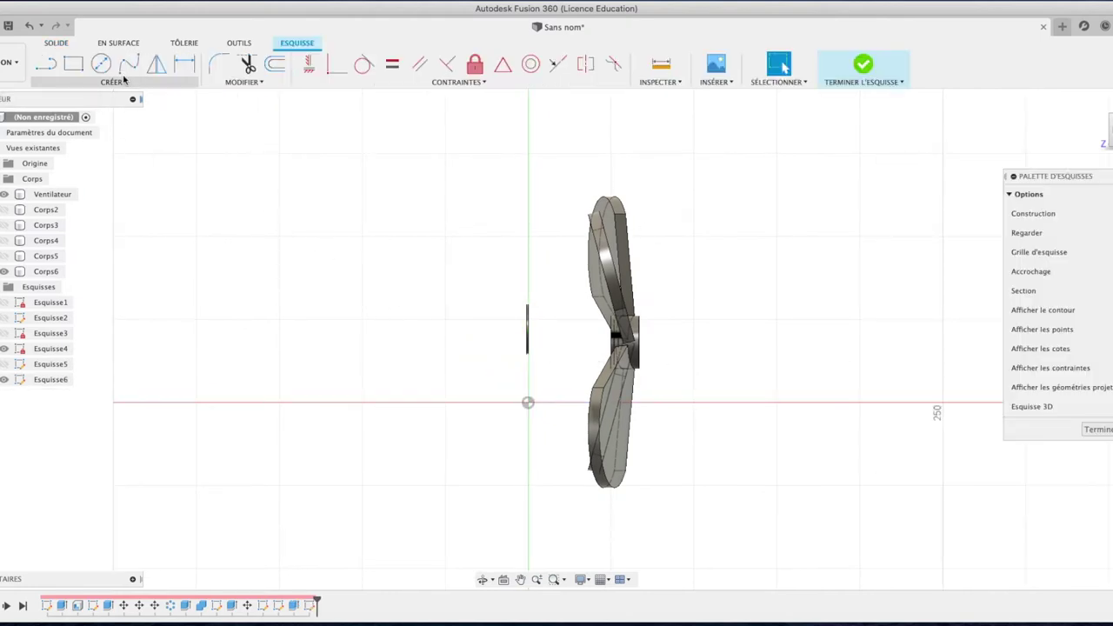
pyautogui.click(128, 63)
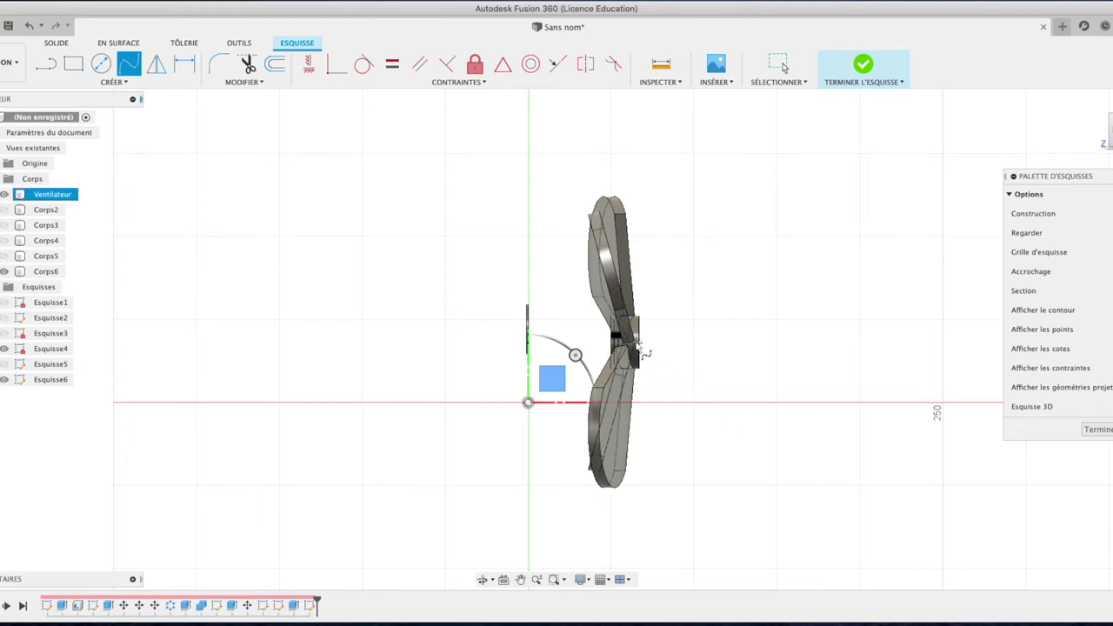
pyautogui.click(635, 344)
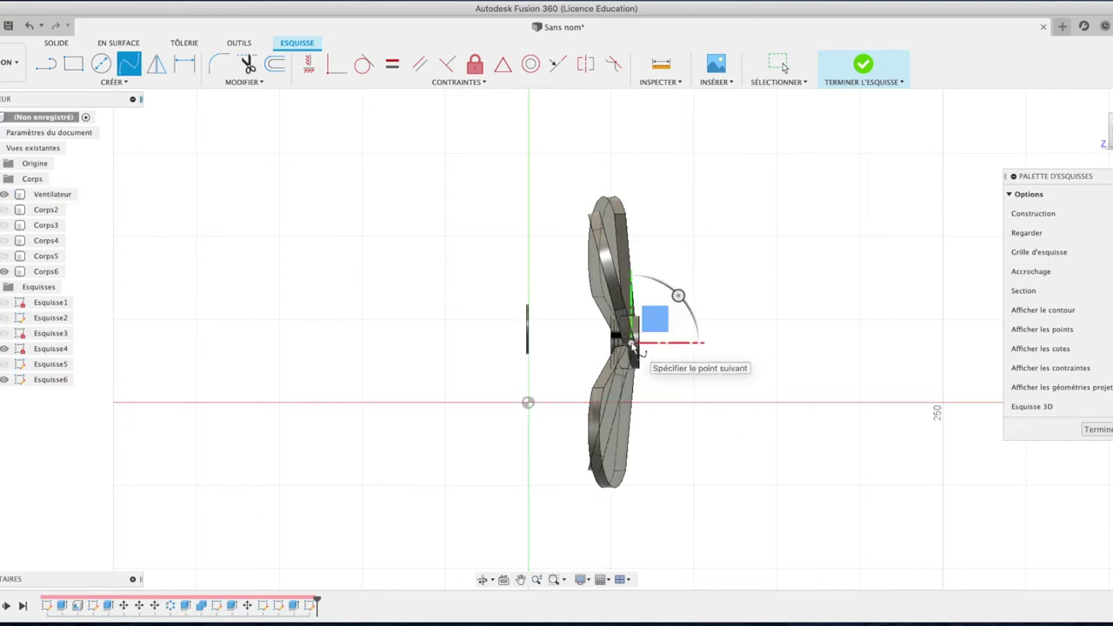
pyautogui.click(734, 342)
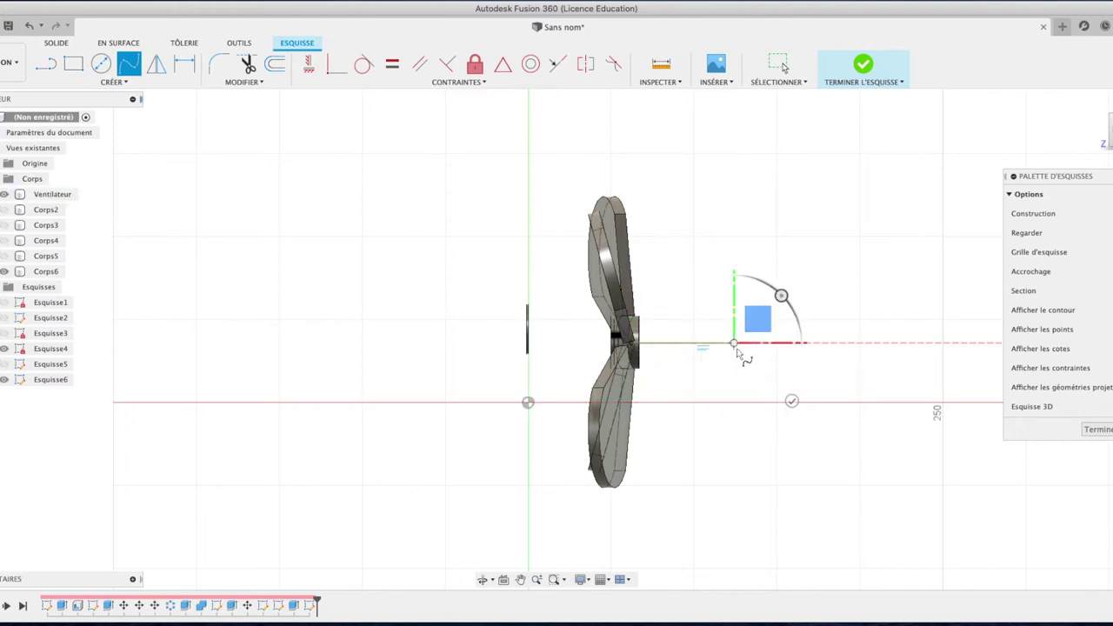
pyautogui.click(775, 439)
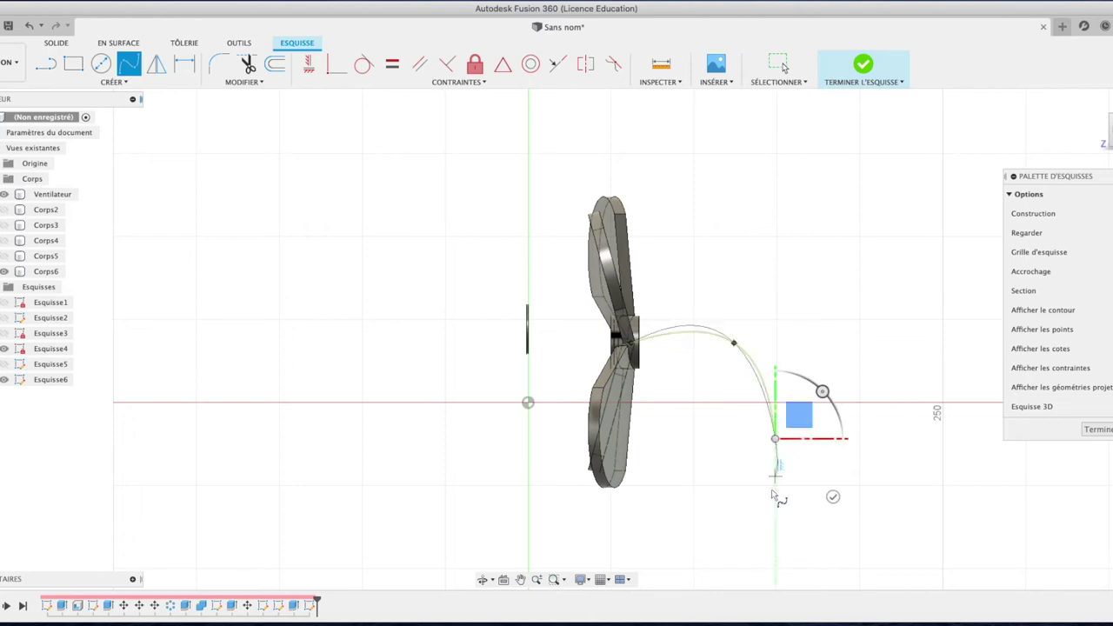
pyautogui.click(775, 537)
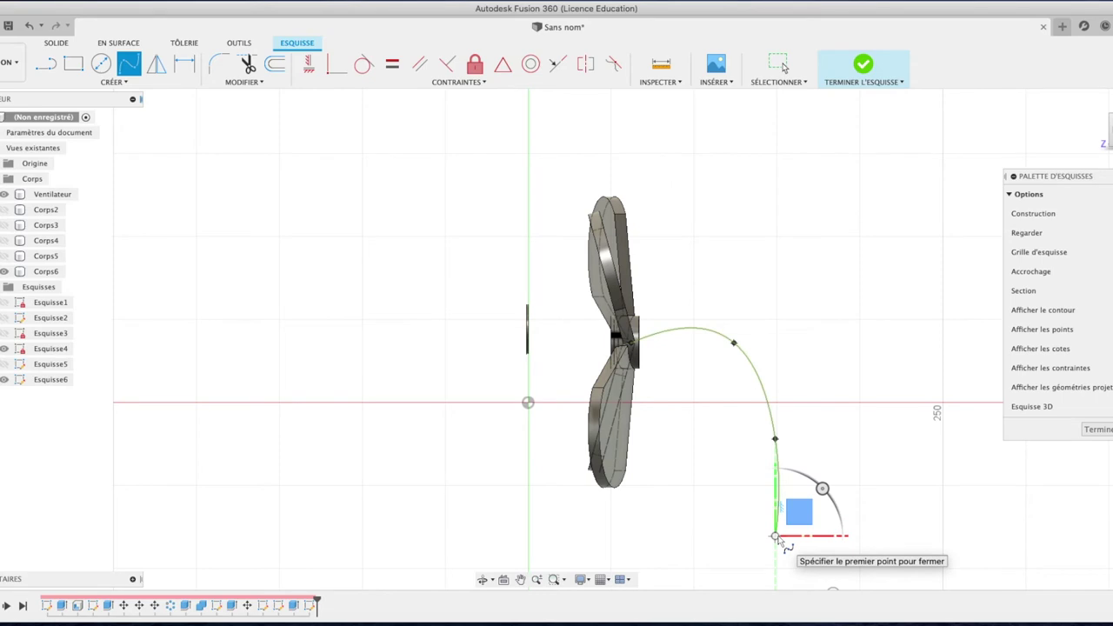
pyautogui.press('Return')
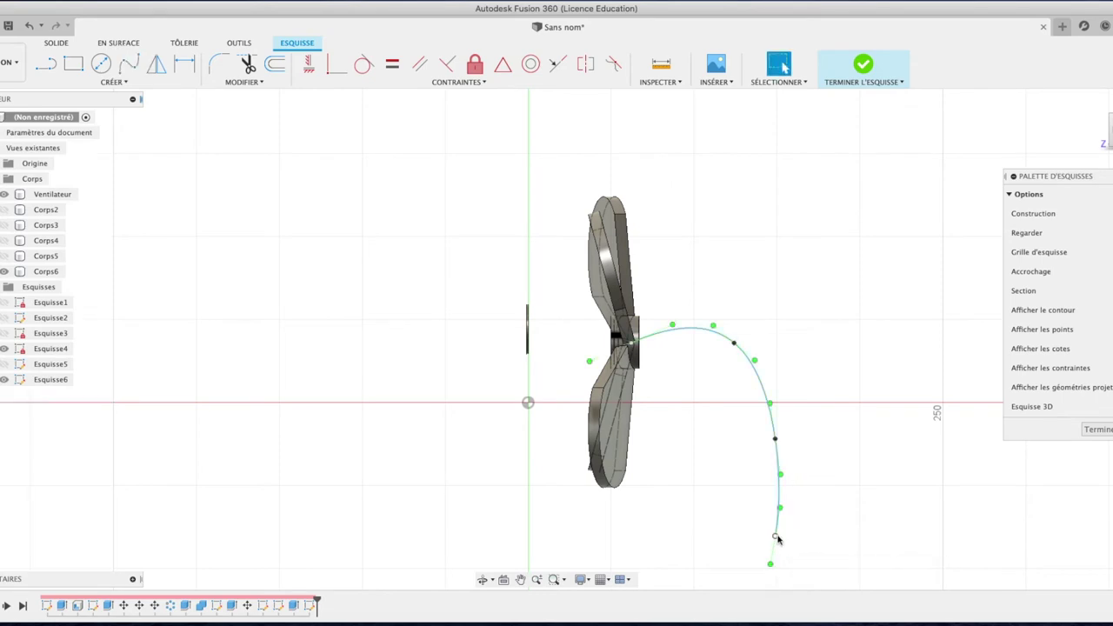
# Smooth the spline's bend, pull its end below the ground line, and finish the sketch.
pyautogui.click(734, 344)
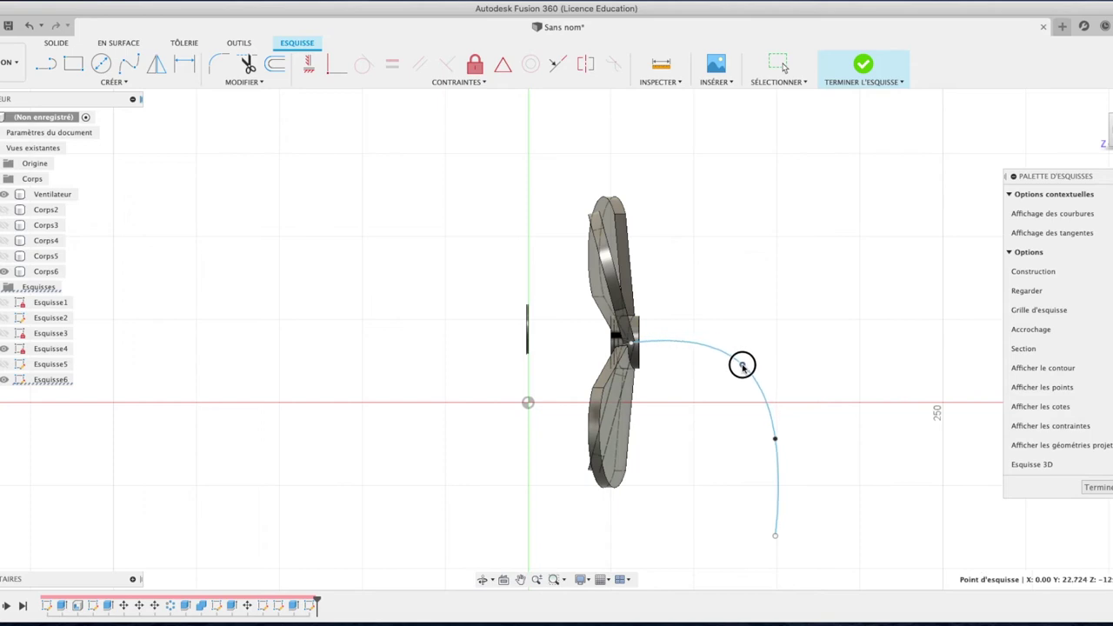
pyautogui.moveTo(741, 365); pyautogui.dragTo(741, 370)
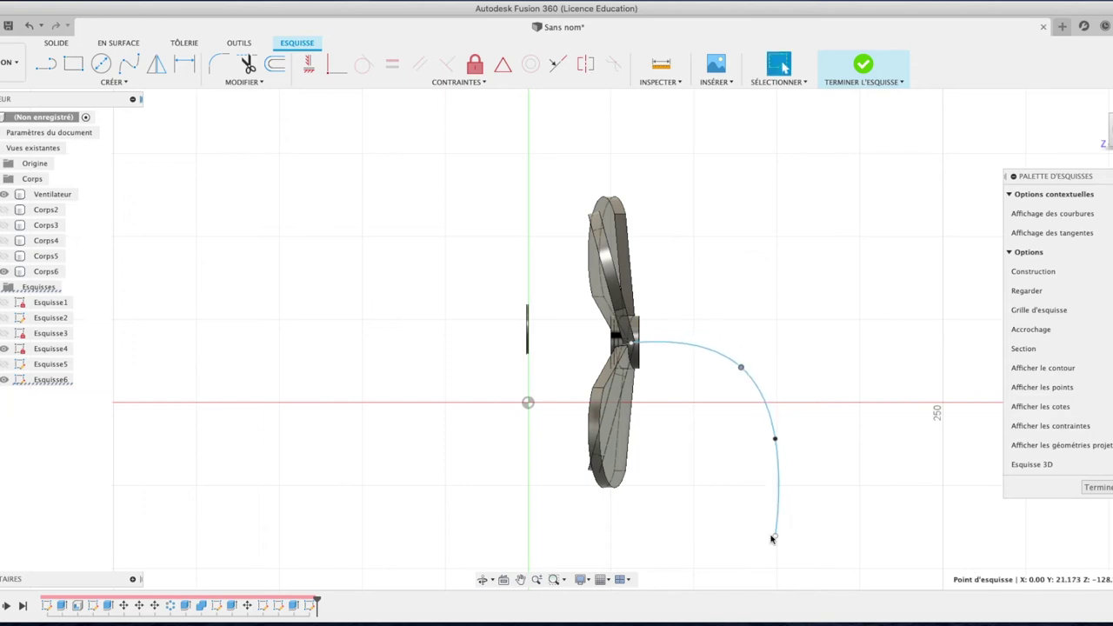
pyautogui.moveTo(774, 538); pyautogui.dragTo(786, 564)
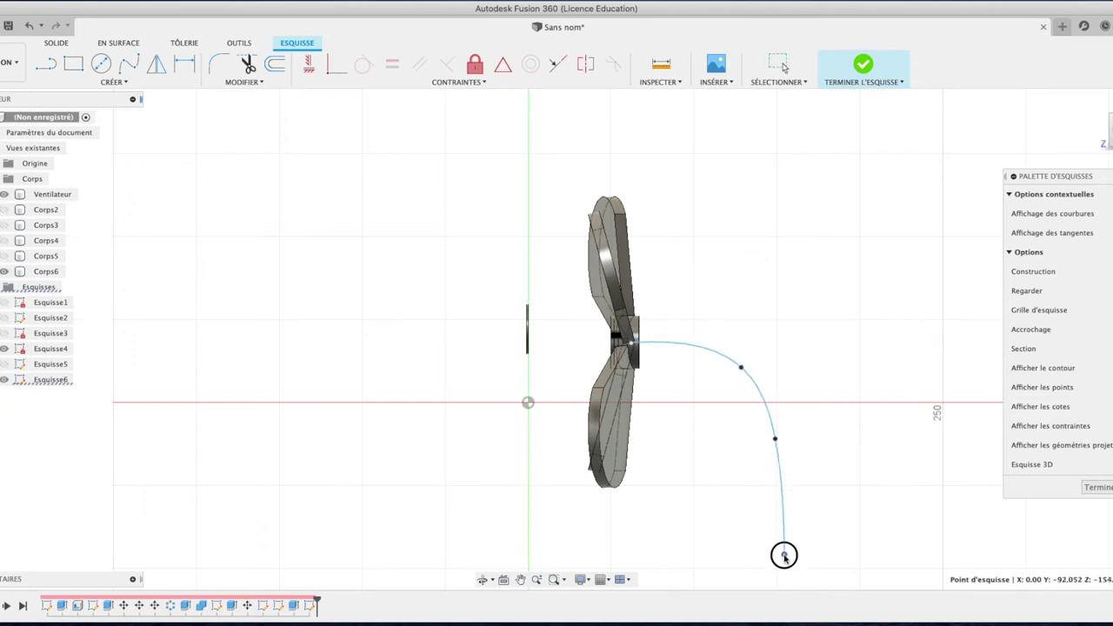
pyautogui.moveTo(786, 563); pyautogui.dragTo(786, 562)
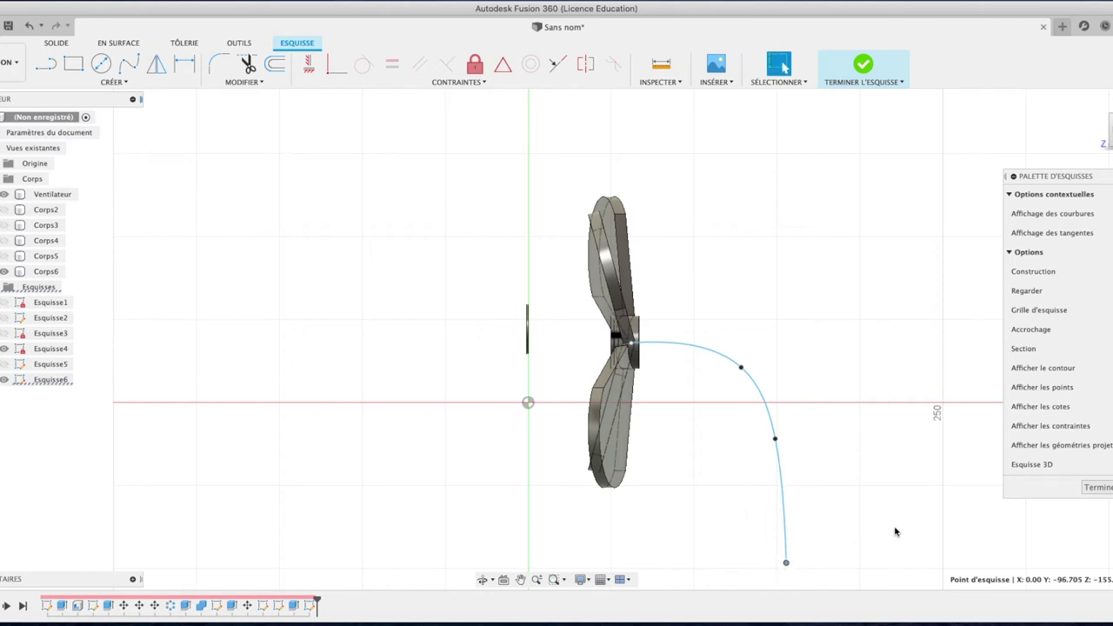
pyautogui.click(1085, 487)
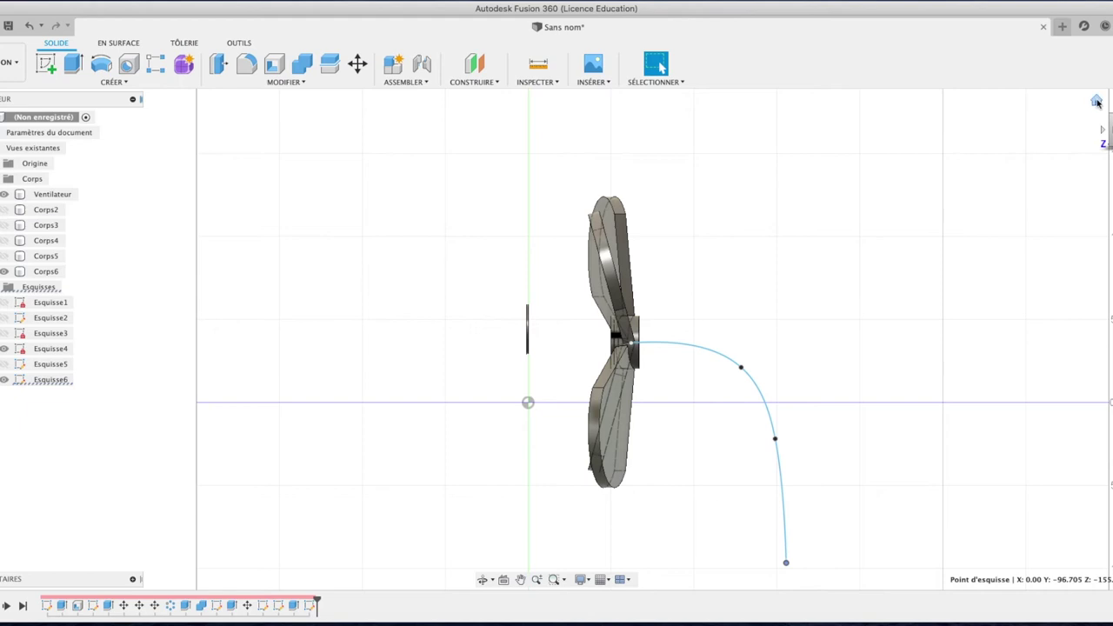
# Sweep the circular hub face along the Esquisse6 spline as a new body, Corps7.
pyautogui.click(1096, 102)
pyautogui.click(439, 361)
pyautogui.click(113, 82)
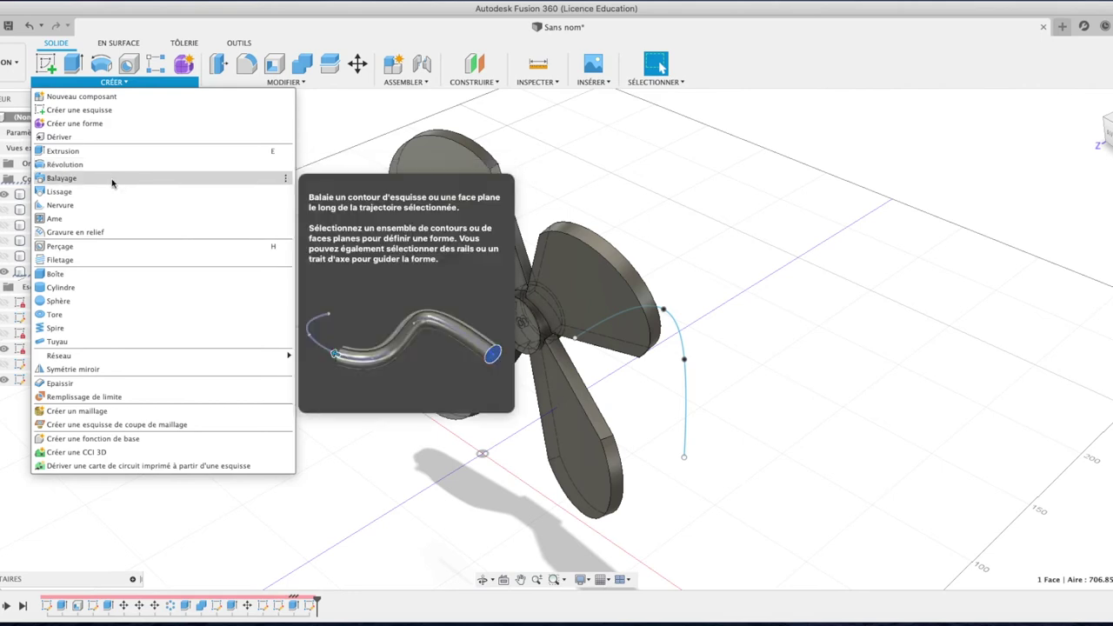
pyautogui.click(112, 181)
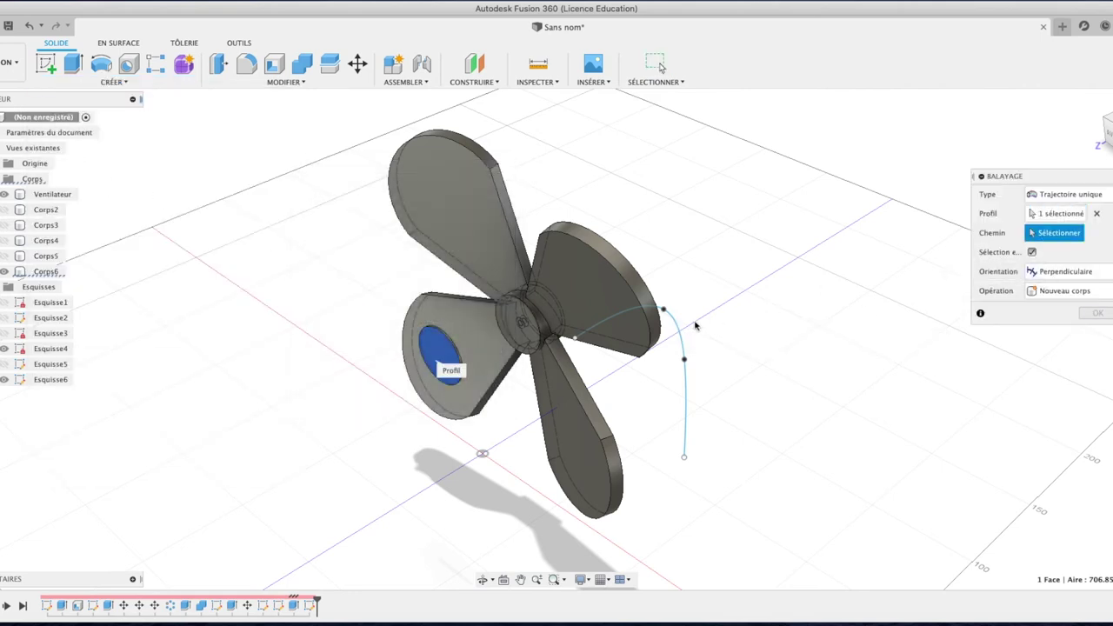
pyautogui.click(674, 328)
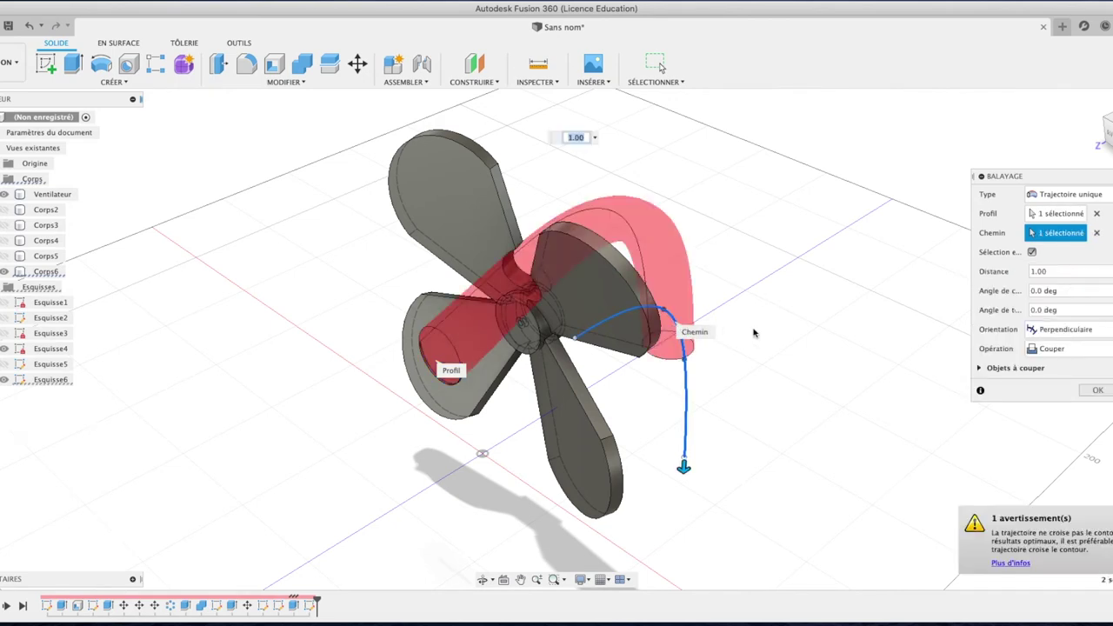
pyautogui.click(1052, 349)
pyautogui.click(1077, 412)
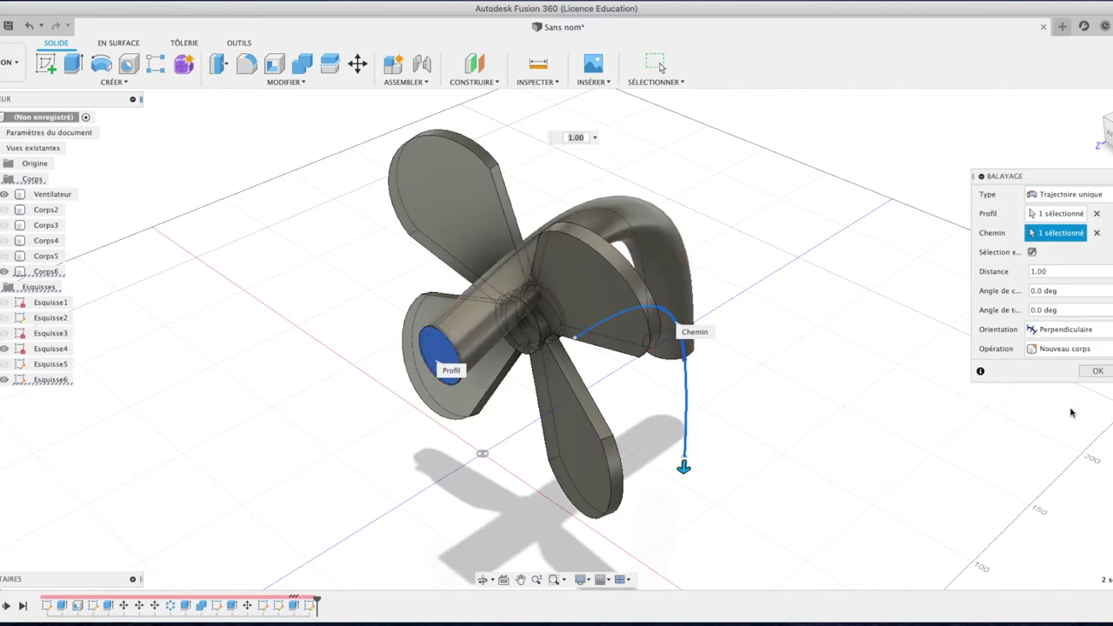
pyautogui.click(1098, 373)
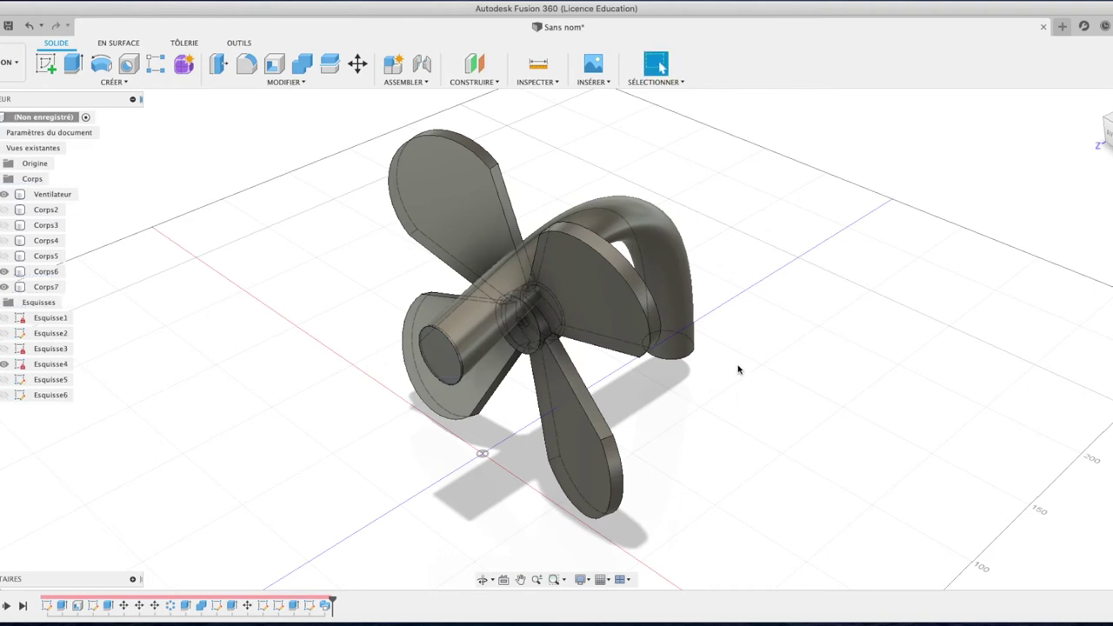
# From a side view, move the Corps7 tube 8.084 mm down so it meets the hub and ground.
pyautogui.moveTo(1106, 128)
pyautogui.click(1097, 101)
pyautogui.click(1106, 131)
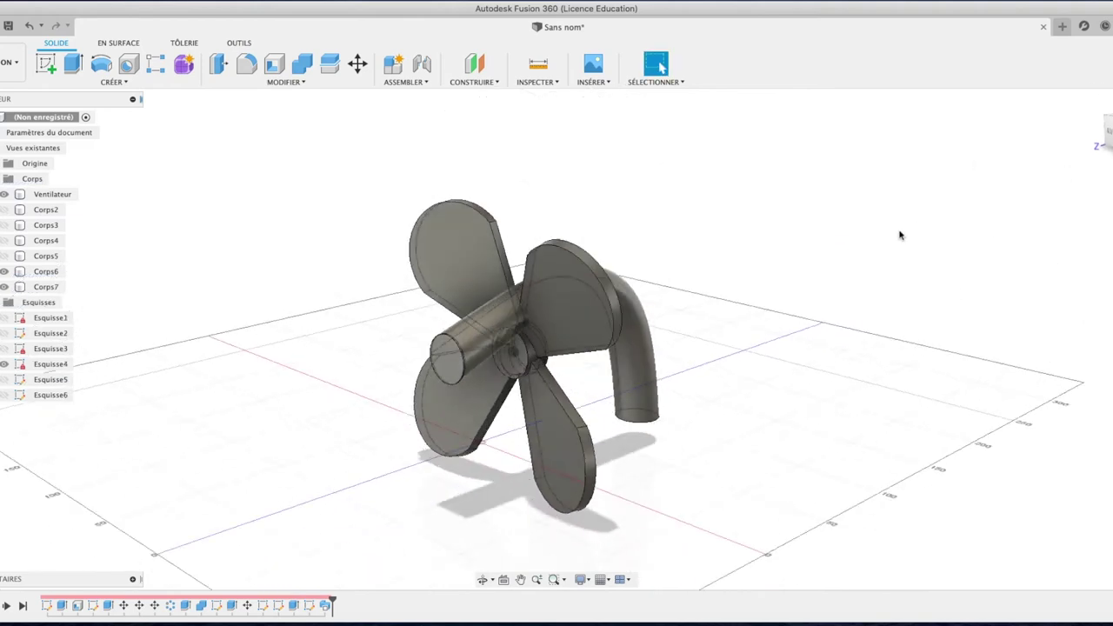
pyautogui.click(1103, 130)
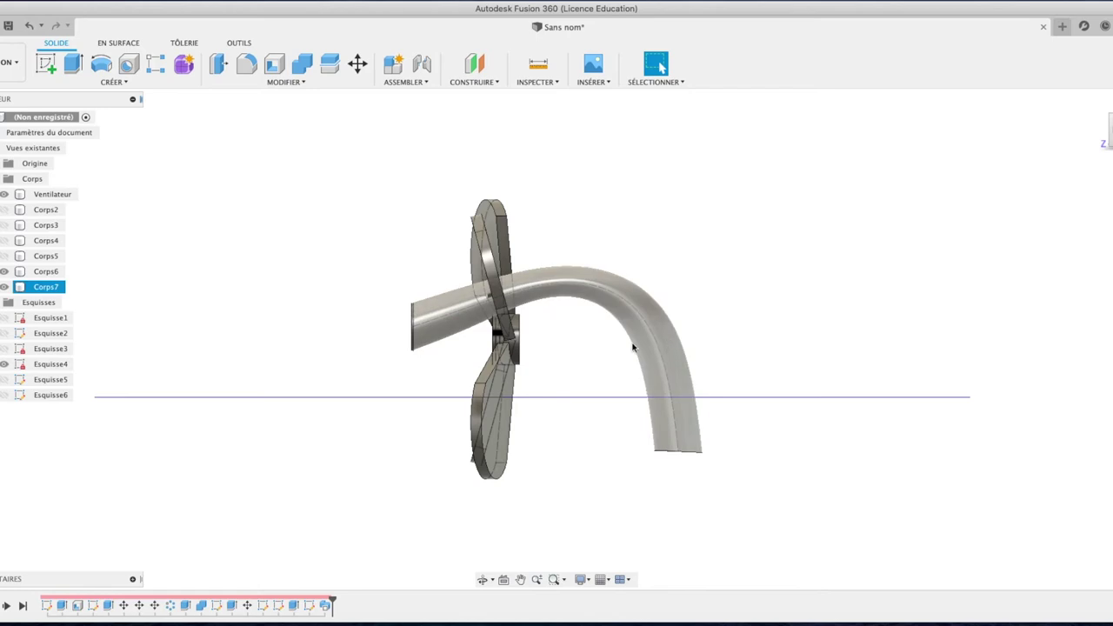
pyautogui.click(48, 287)
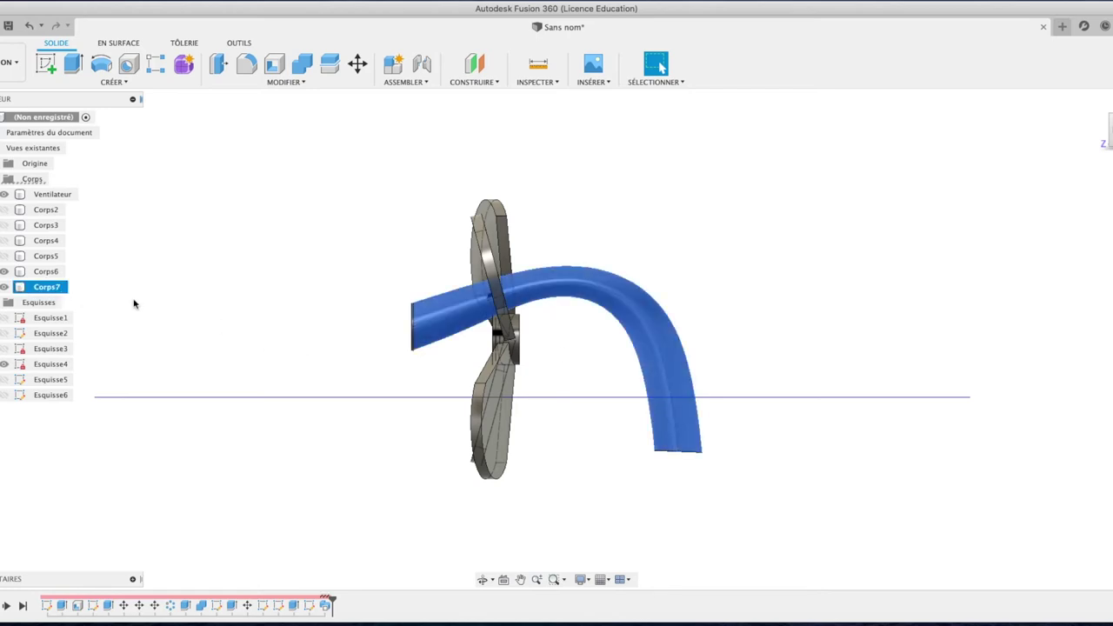
pyautogui.press('m')
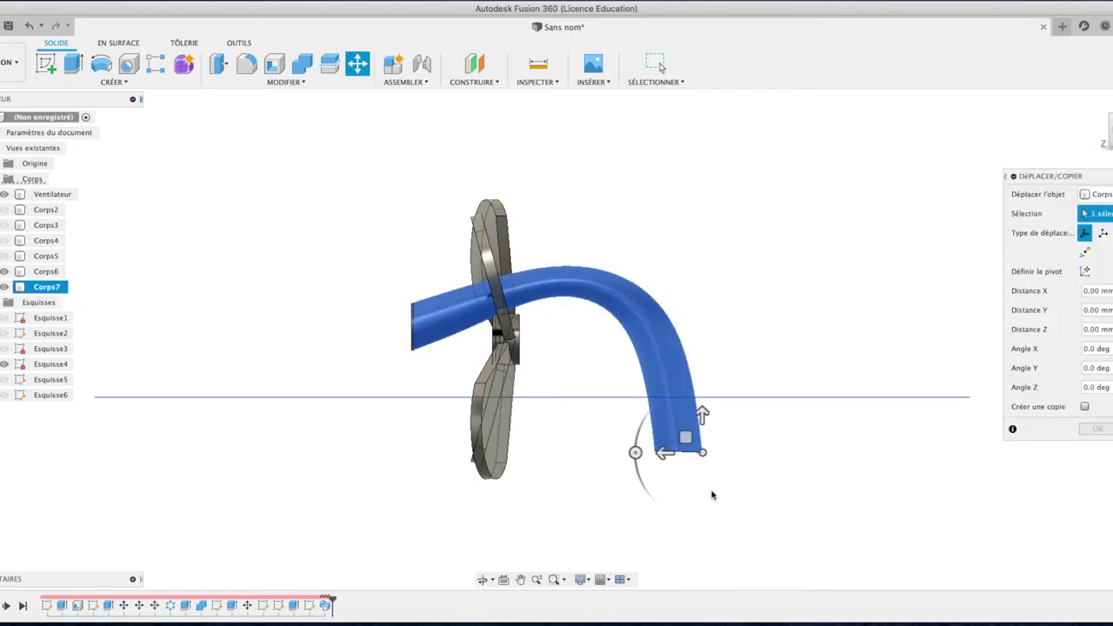
pyautogui.moveTo(664, 452)
pyautogui.mouseDown()
pyautogui.moveTo(774, 454)
pyautogui.moveTo(810, 426)
pyautogui.mouseUp()
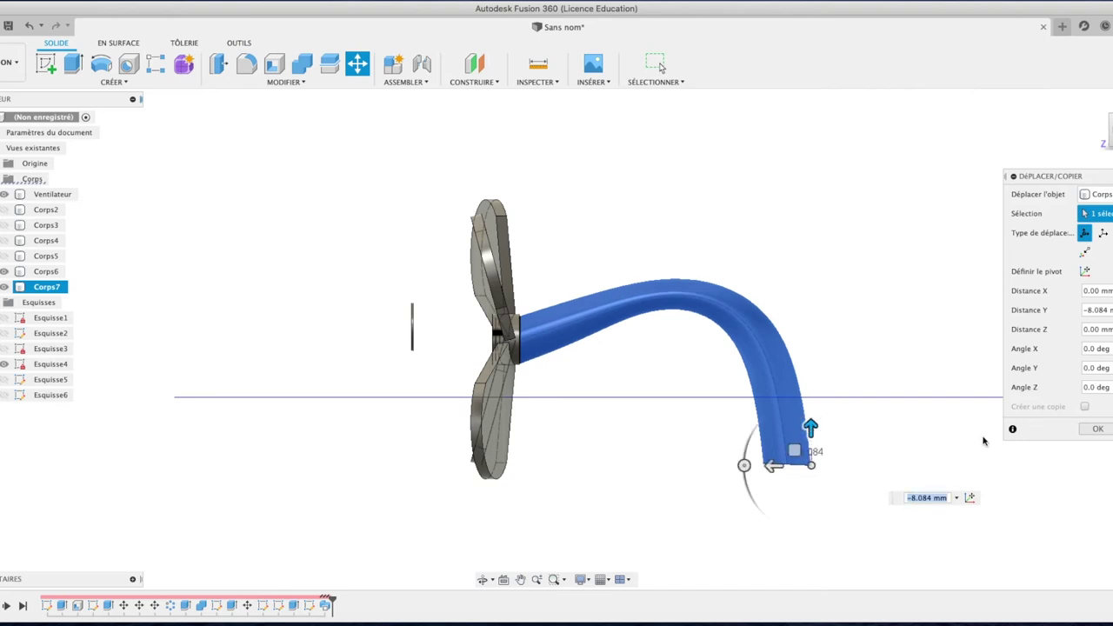
pyautogui.click(1080, 430)
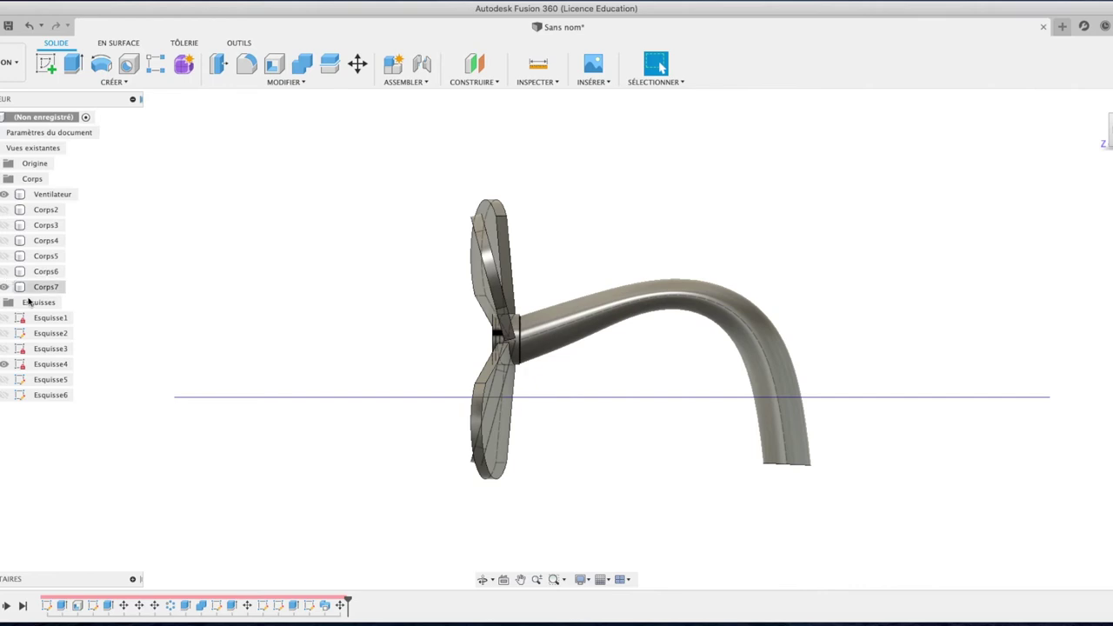
pyautogui.click(1096, 101)
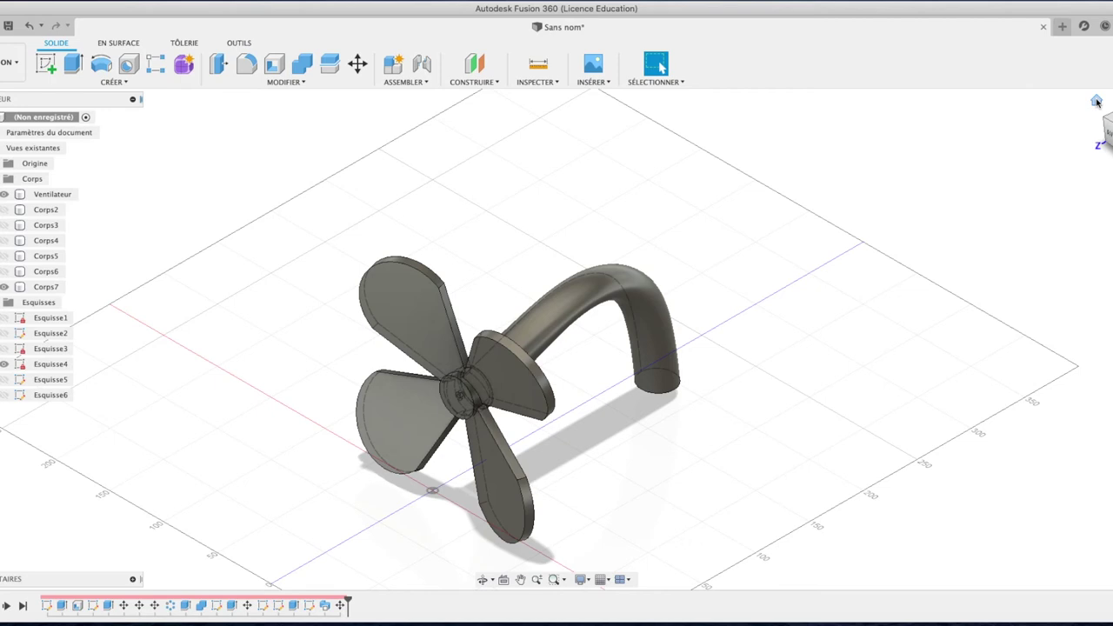
pyautogui.moveTo(1096, 101); pyautogui.dragTo(1112, 122)
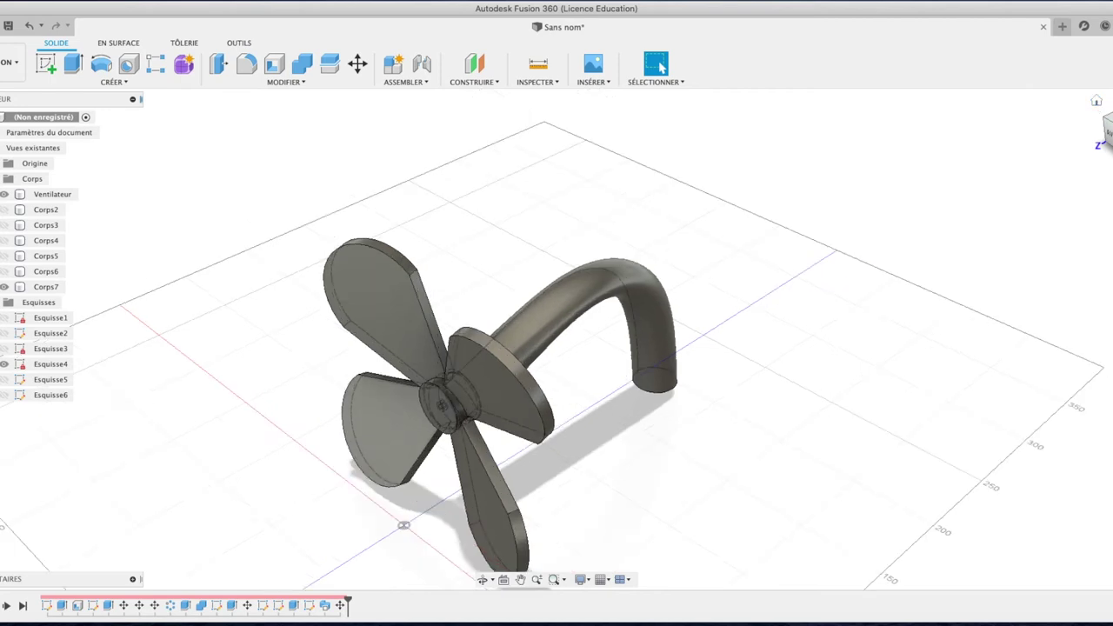
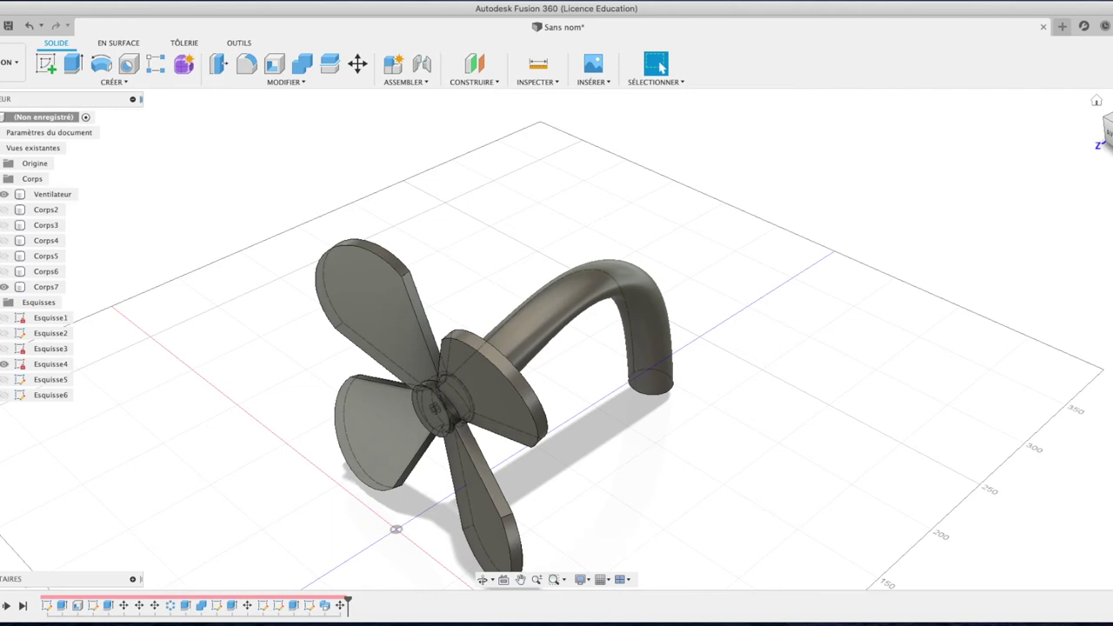
# Delete the curved tube body Corps7 from the model.
pyautogui.click(573, 301)
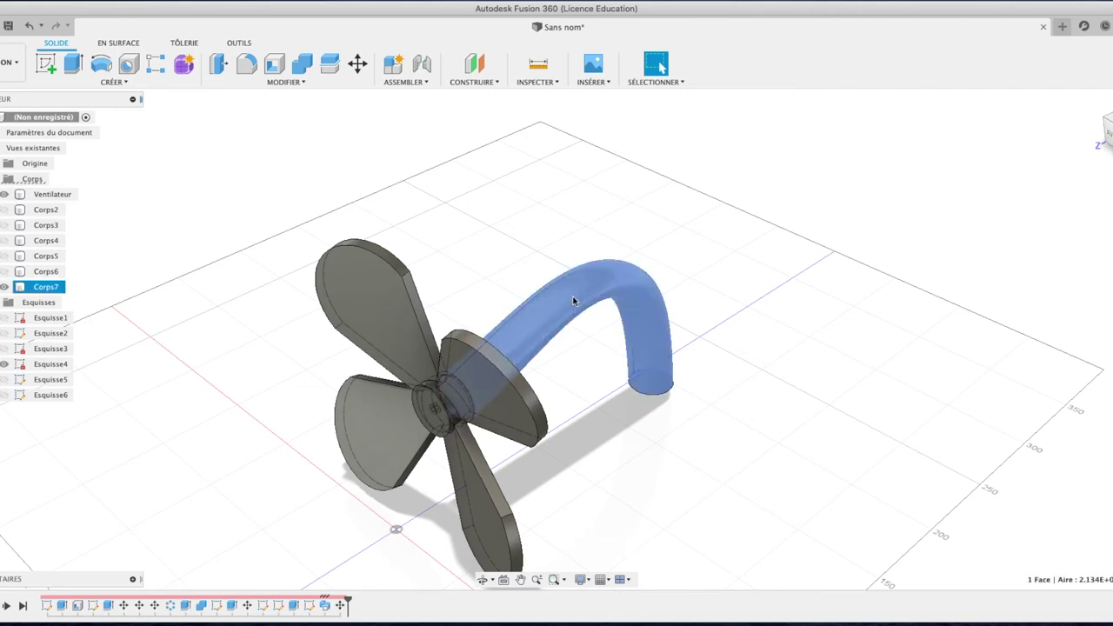
pyautogui.rightClick(19, 291)
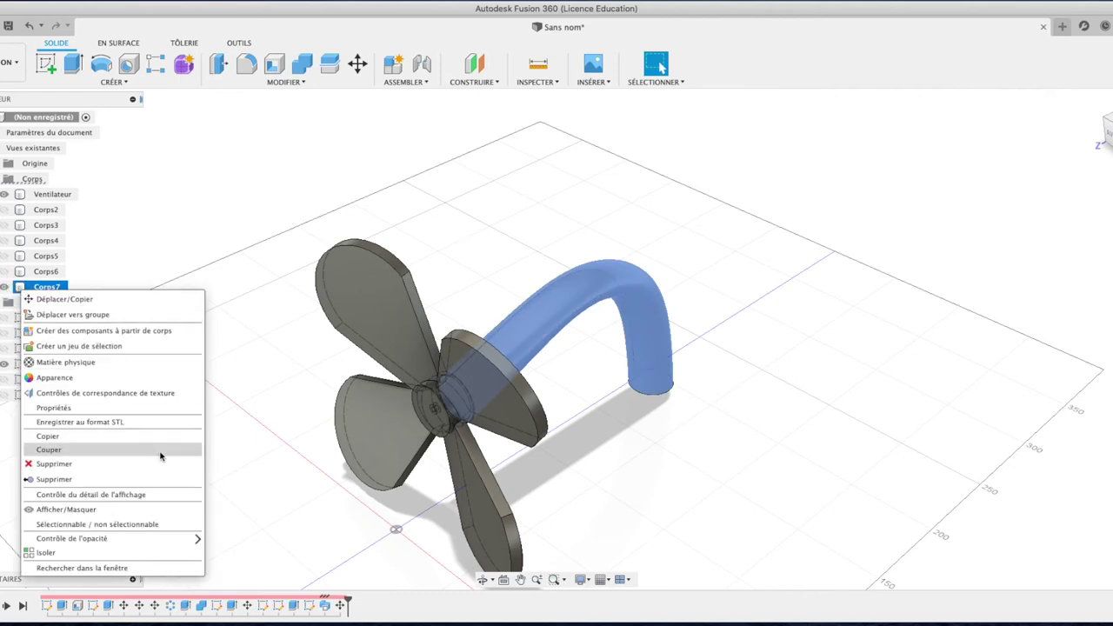
pyautogui.click(141, 471)
pyautogui.click(443, 331)
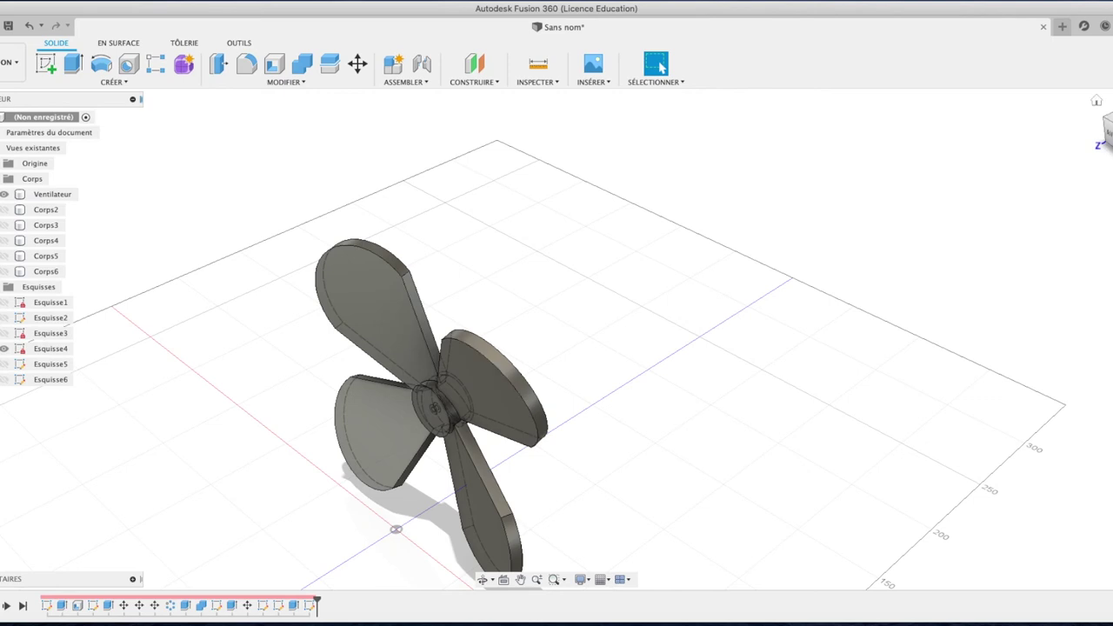
# Turn the view to look straight at the fan from the front with the ViewCube.
pyautogui.click(1099, 103)
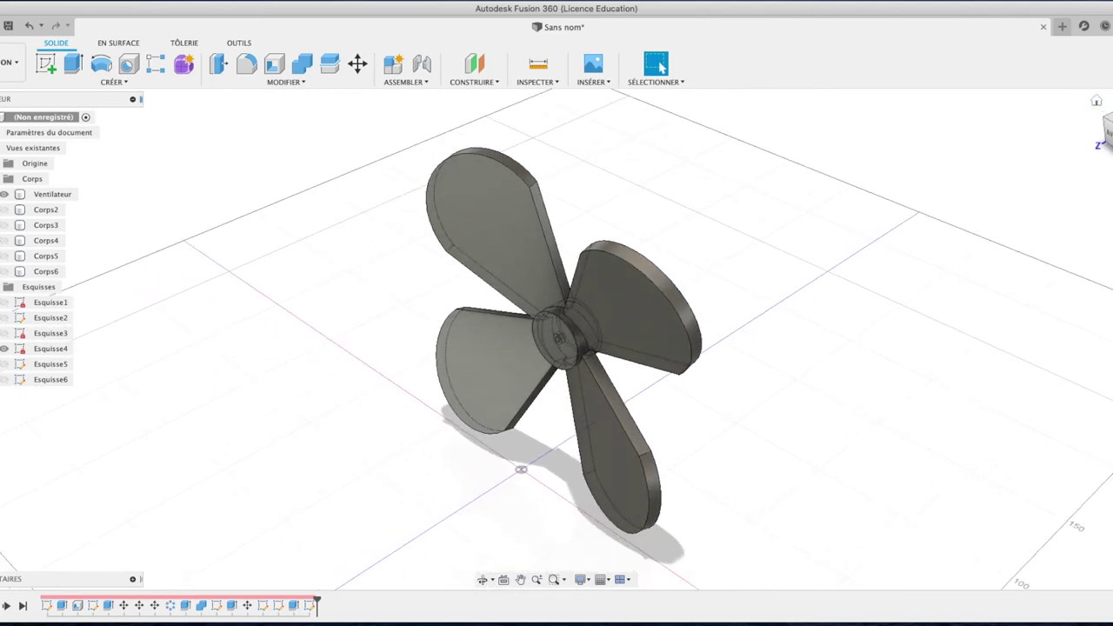
pyautogui.click(1106, 130)
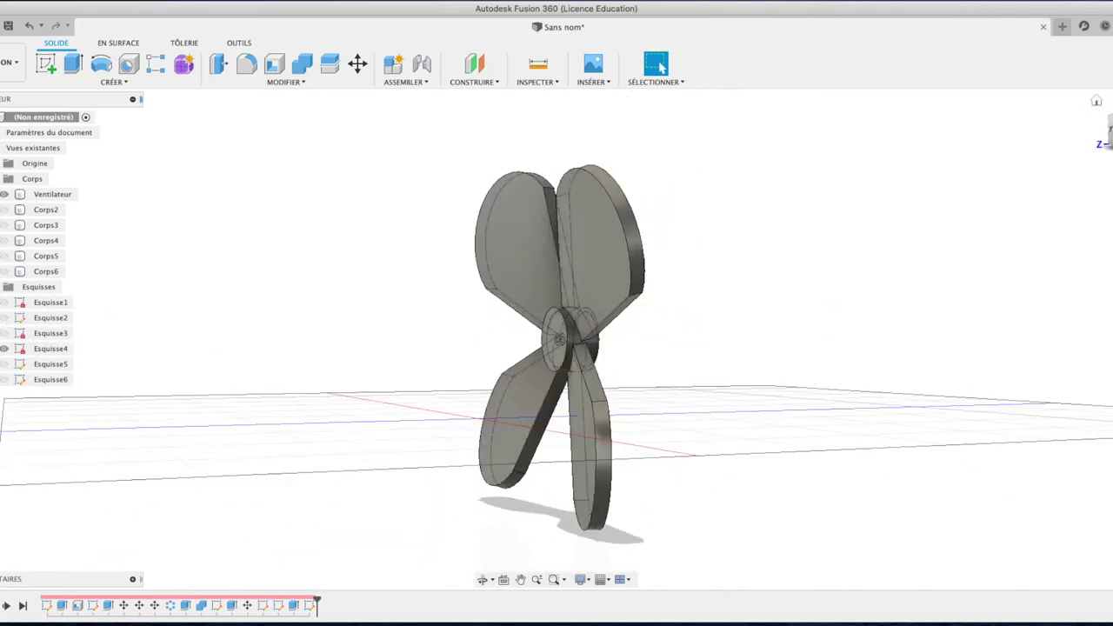
pyautogui.click(1106, 131)
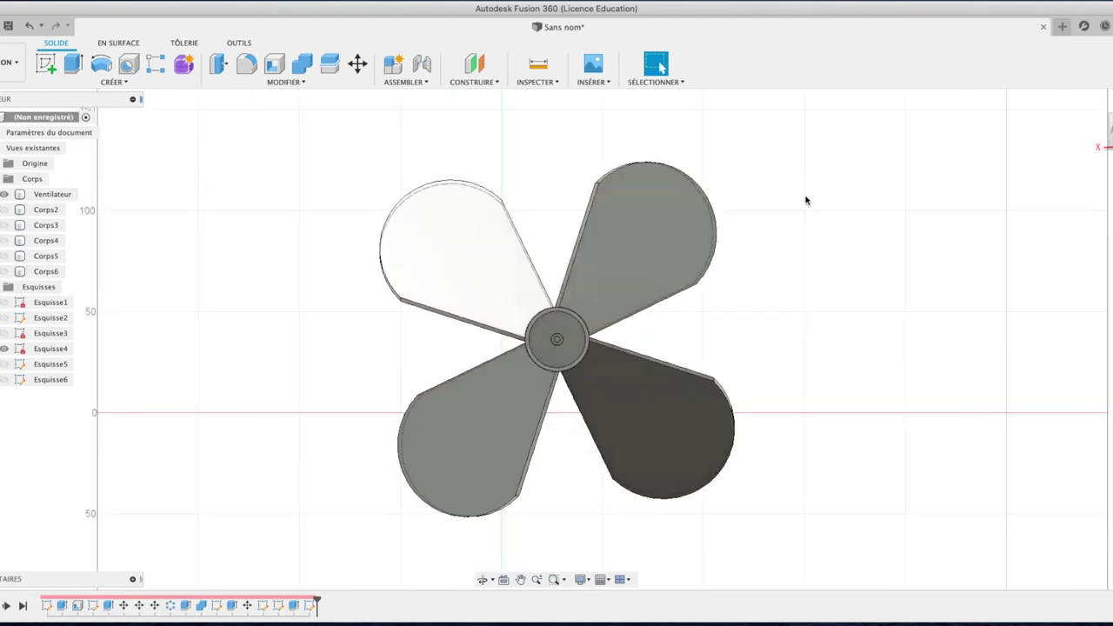
# Sketch a rectangle around the fan hub on the fan's front plane.
pyautogui.click(46, 64)
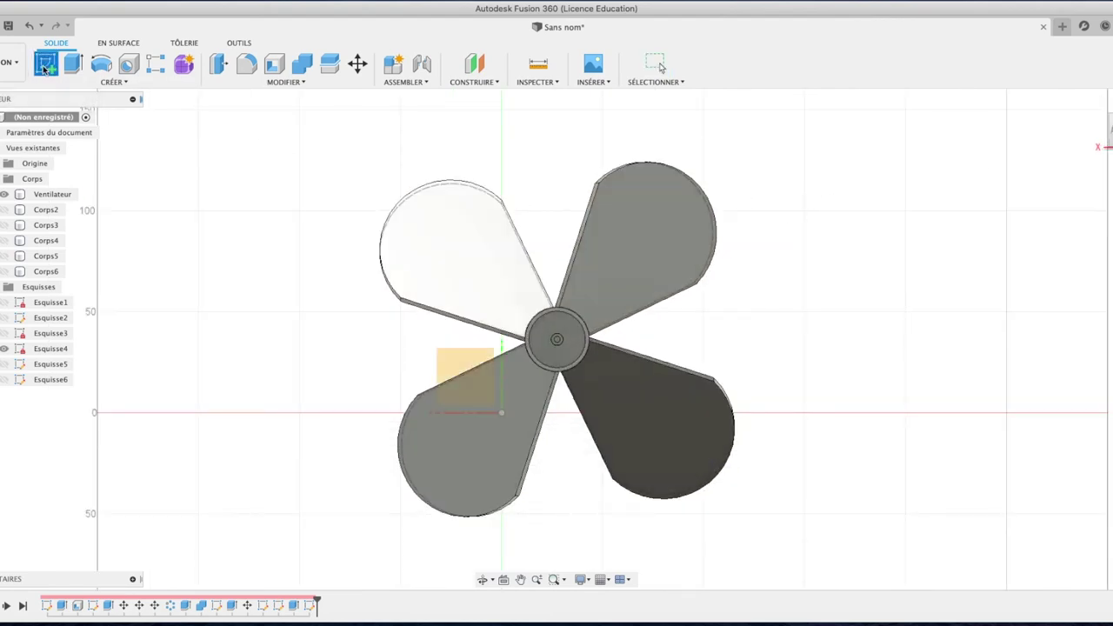
pyautogui.click(467, 364)
pyautogui.press('r')
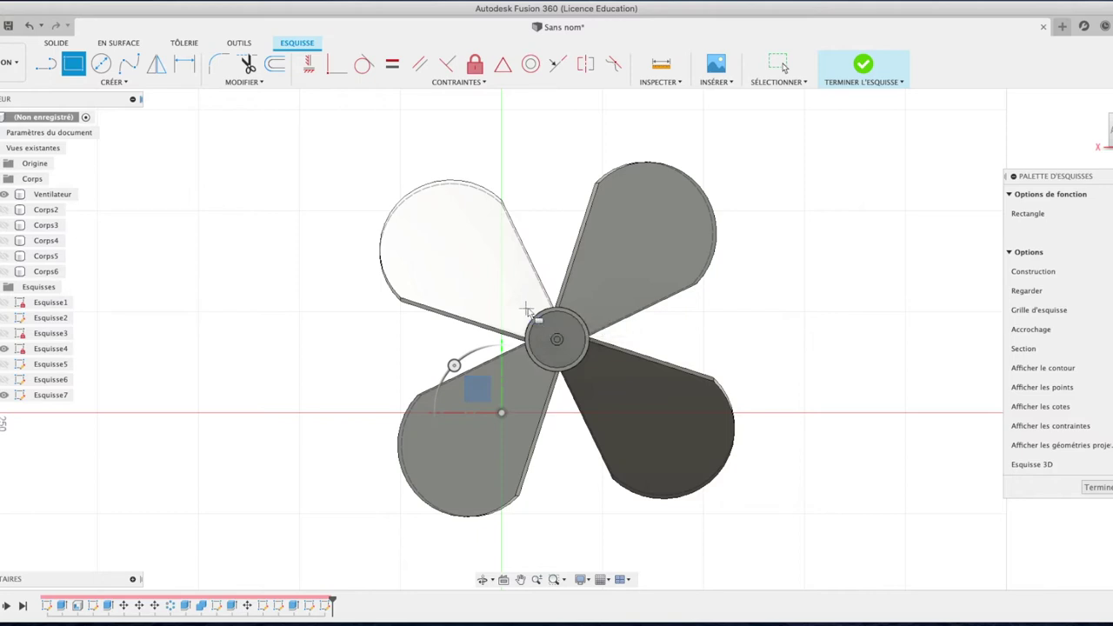
pyautogui.click(525, 308)
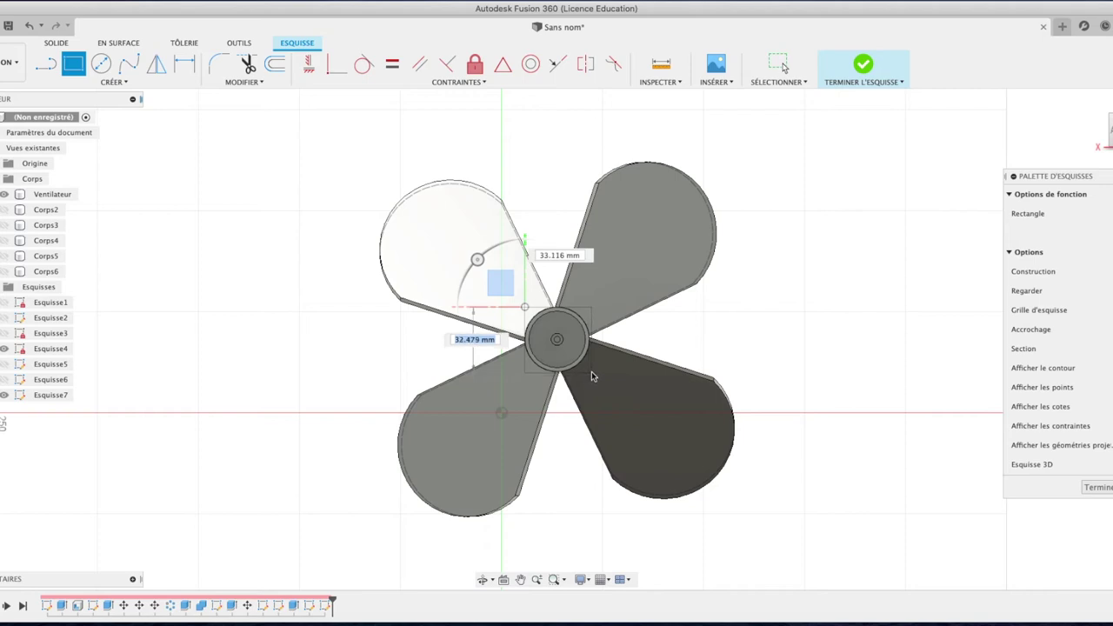
pyautogui.click(591, 376)
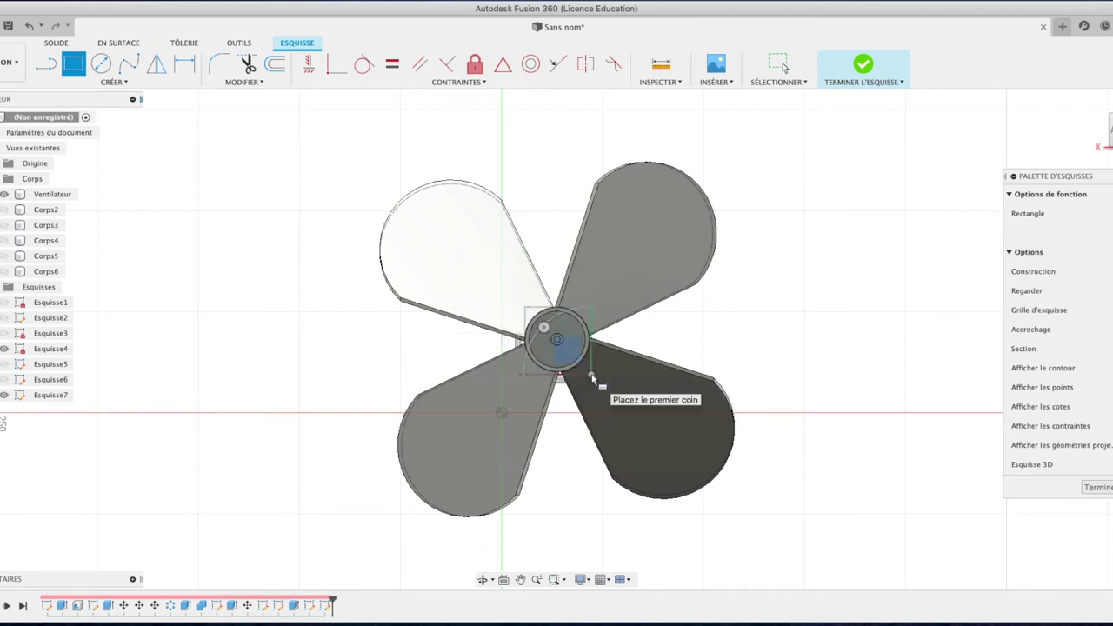
pyautogui.press('Escape')
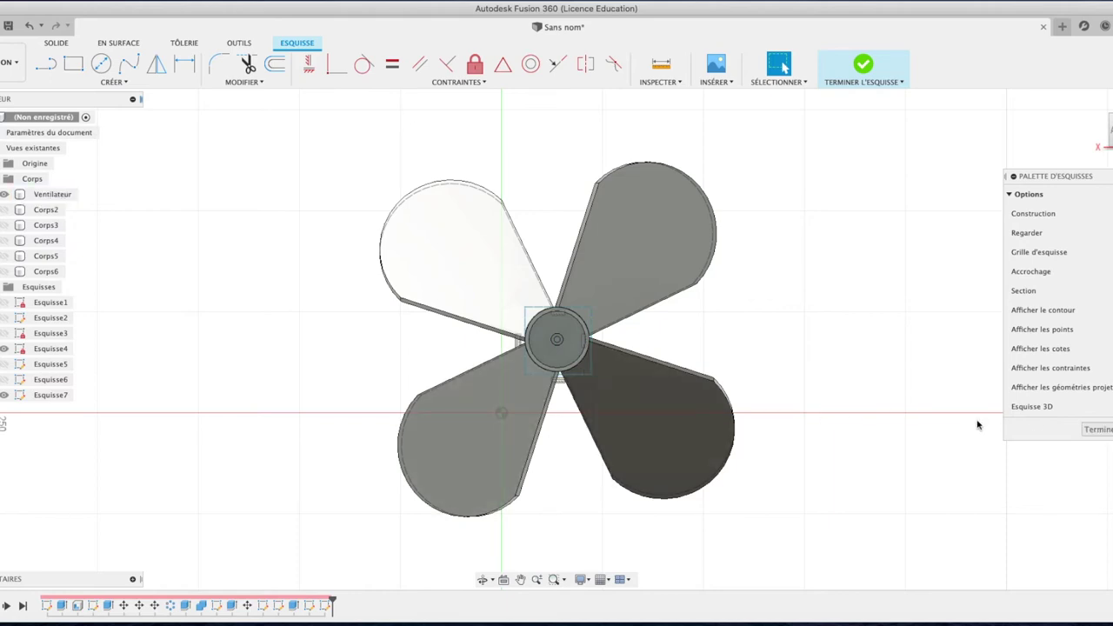
# Extrude the rectangle 1 mm to create body Corps8.
pyautogui.press('e')
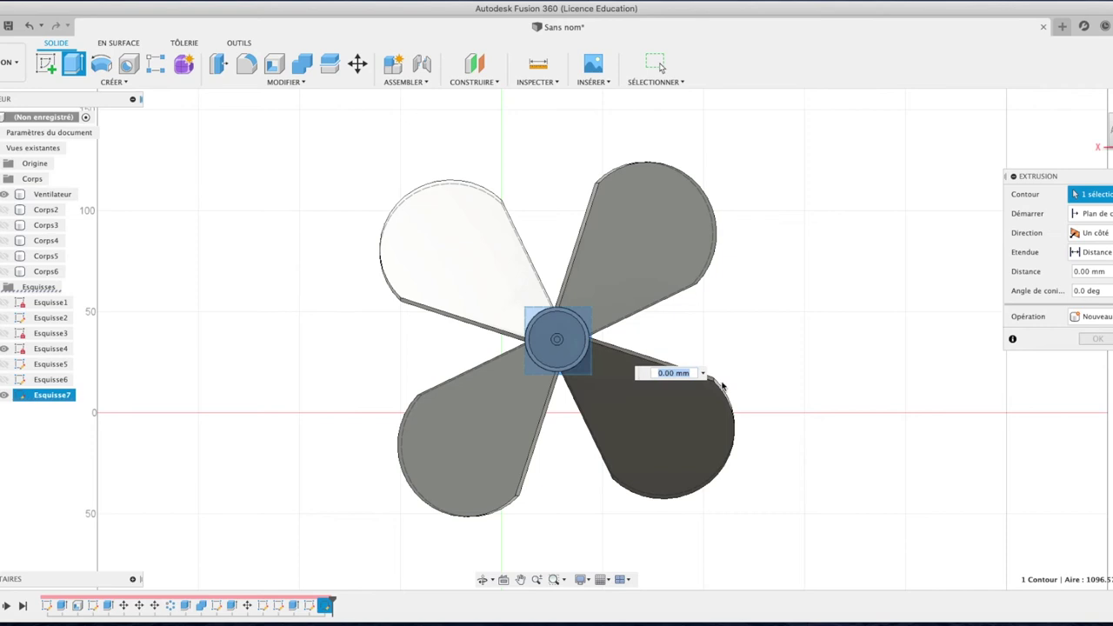
pyautogui.click(703, 373)
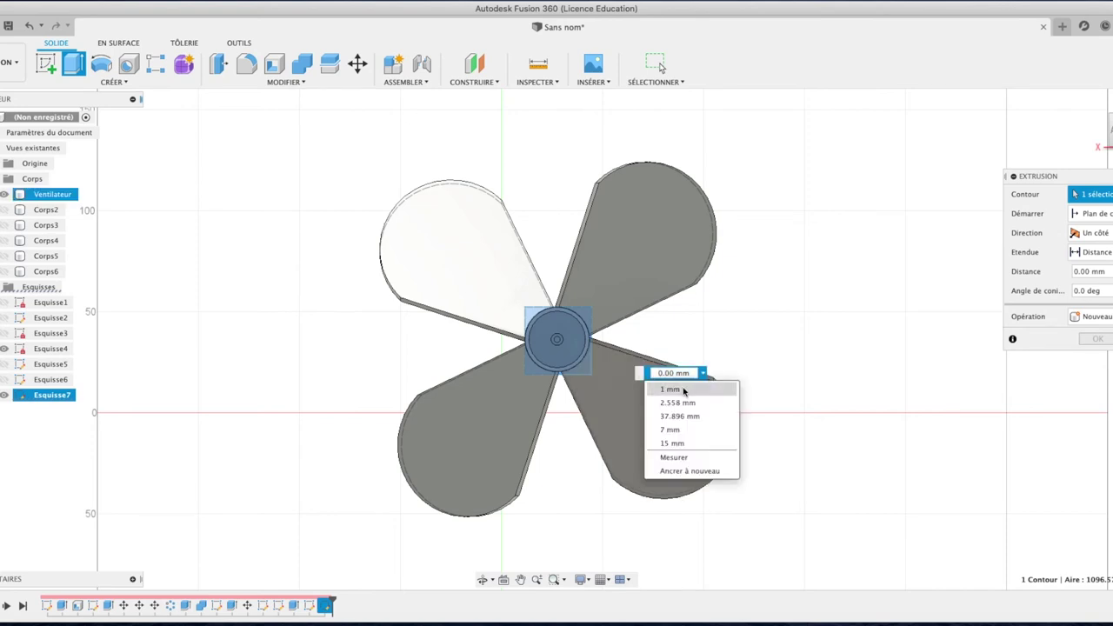
pyautogui.click(684, 390)
pyautogui.click(1107, 344)
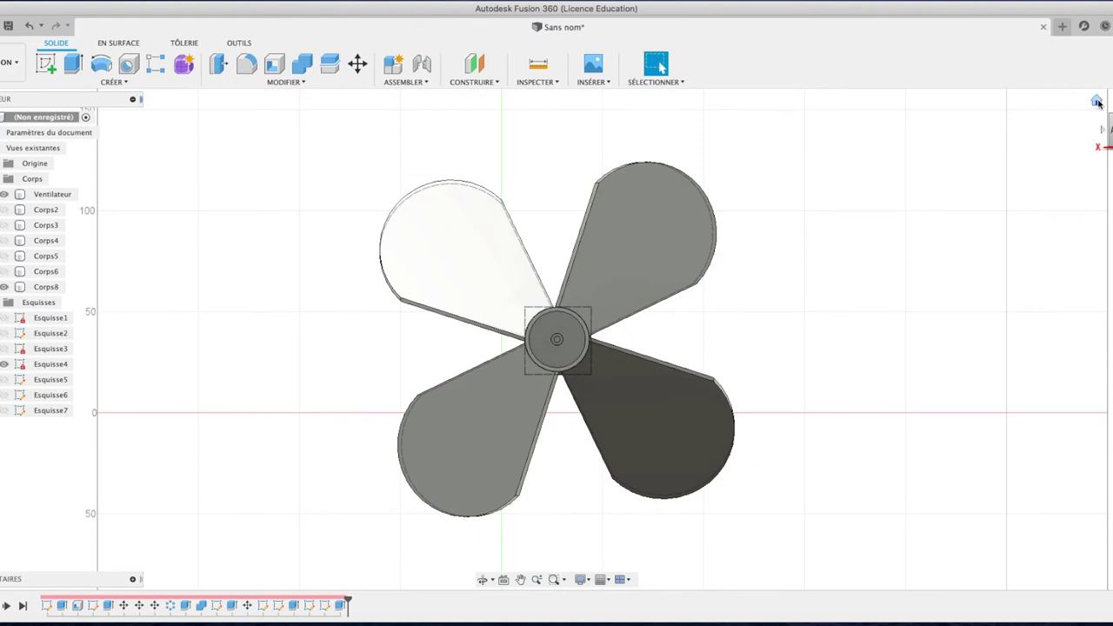
pyautogui.click(1097, 102)
# Move Corps8 against the fan hub: about -68.16 mm along Z, 0.488 mm along X.
pyautogui.scroll(3, 1086, 139)
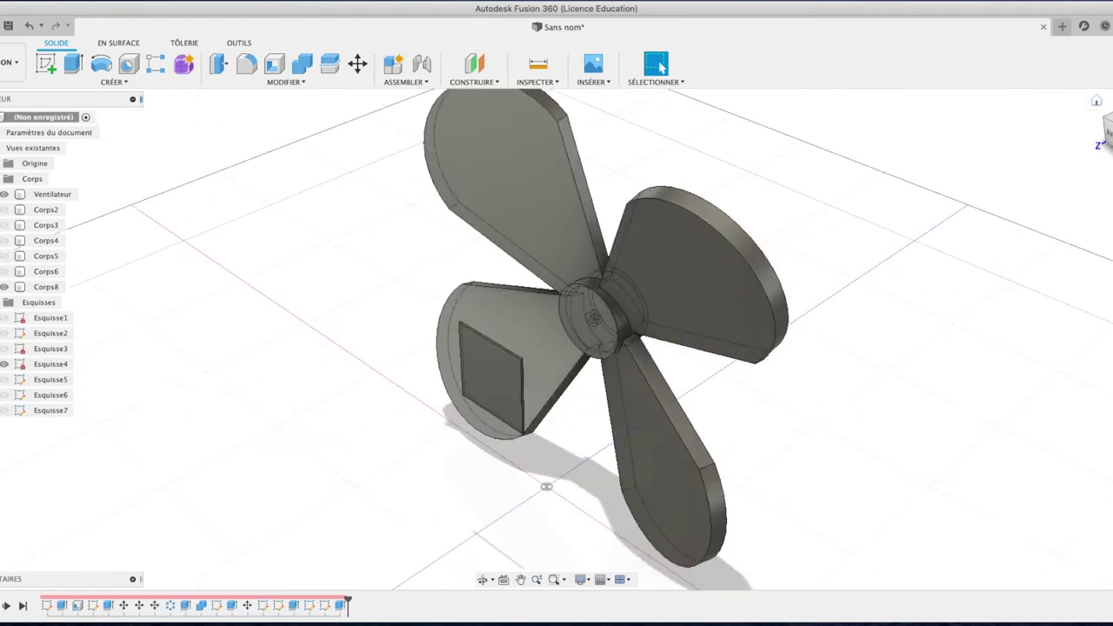
pyautogui.click(1105, 129)
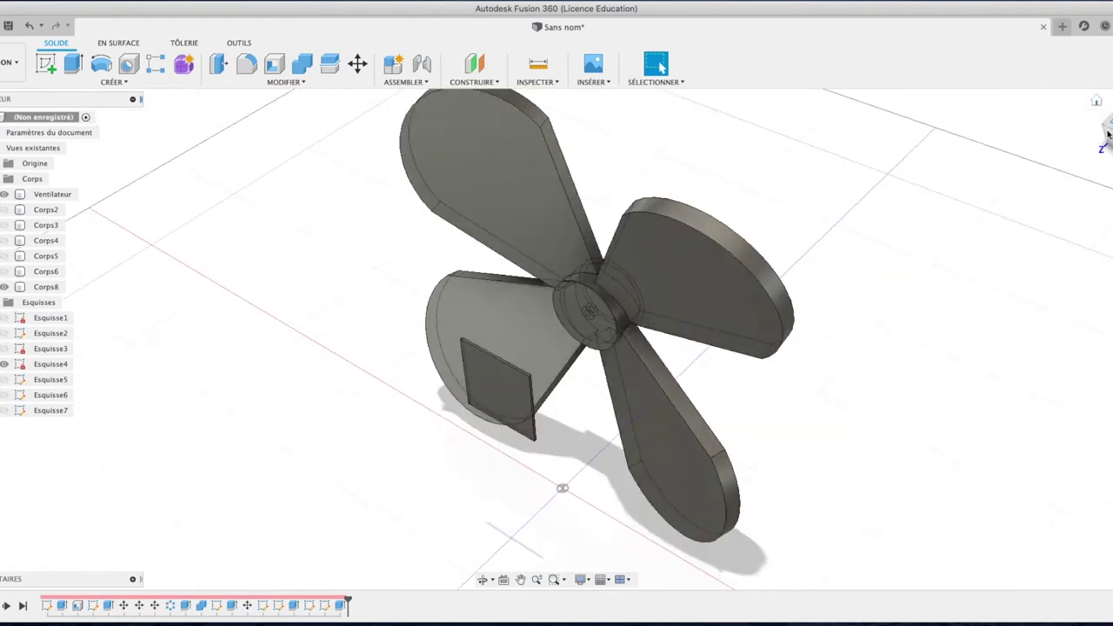
pyautogui.click(46, 286)
pyautogui.press('m')
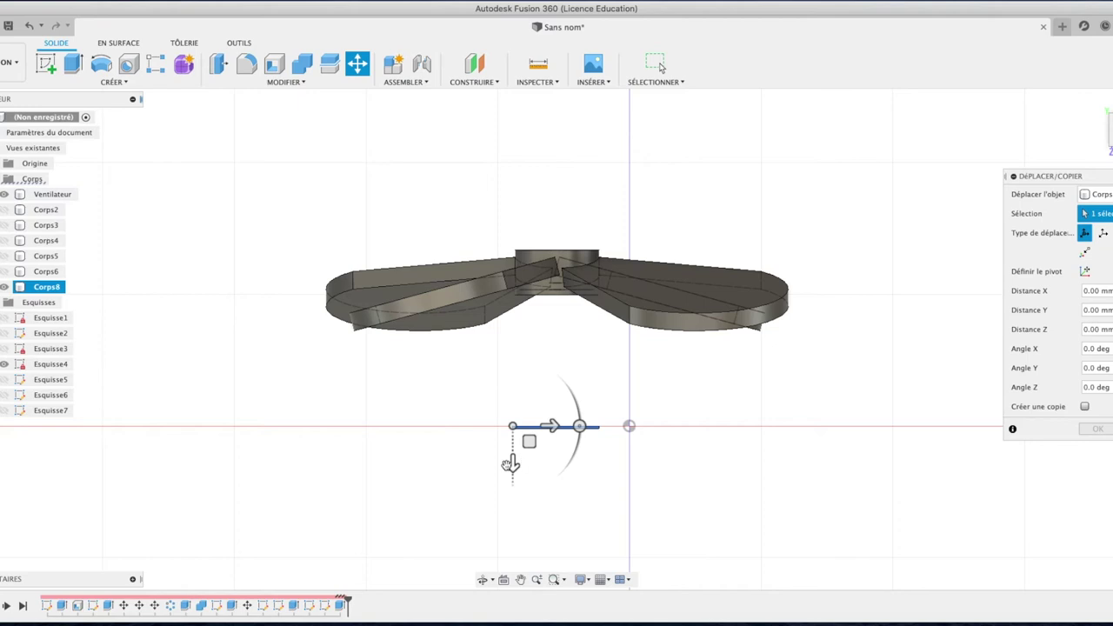
pyautogui.moveTo(513, 466); pyautogui.dragTo(497, 289)
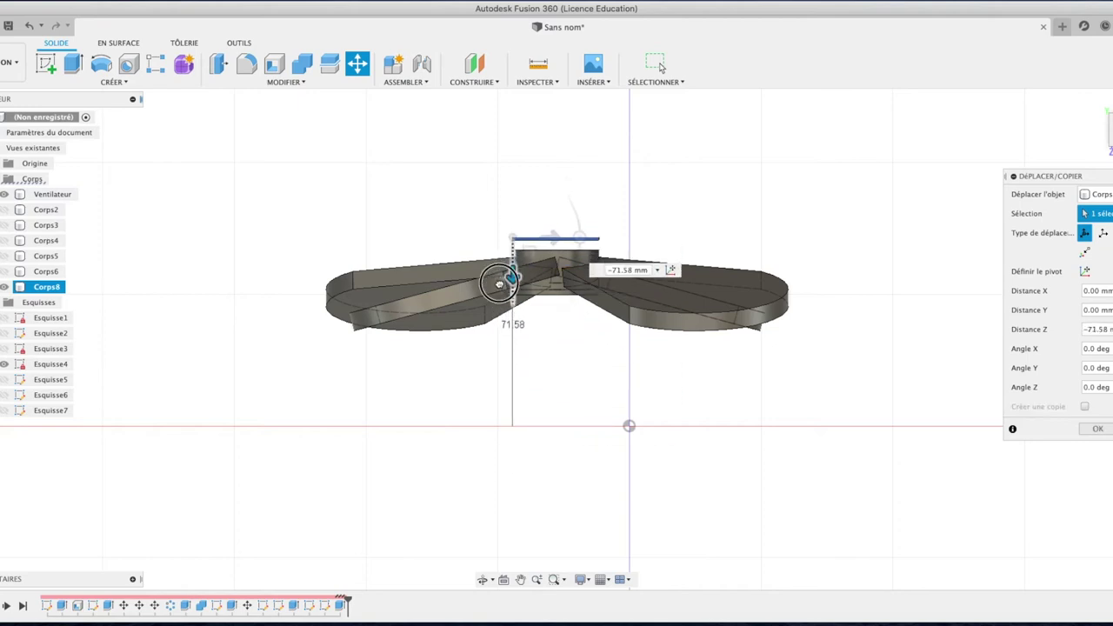
pyautogui.moveTo(498, 289); pyautogui.dragTo(513, 283)
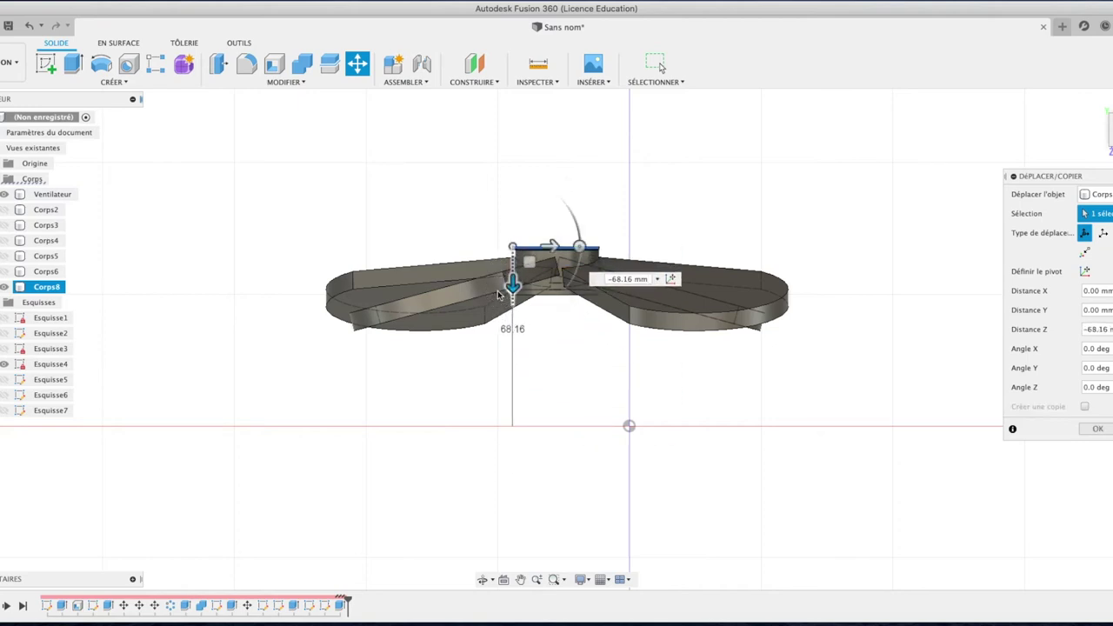
pyautogui.click(550, 246)
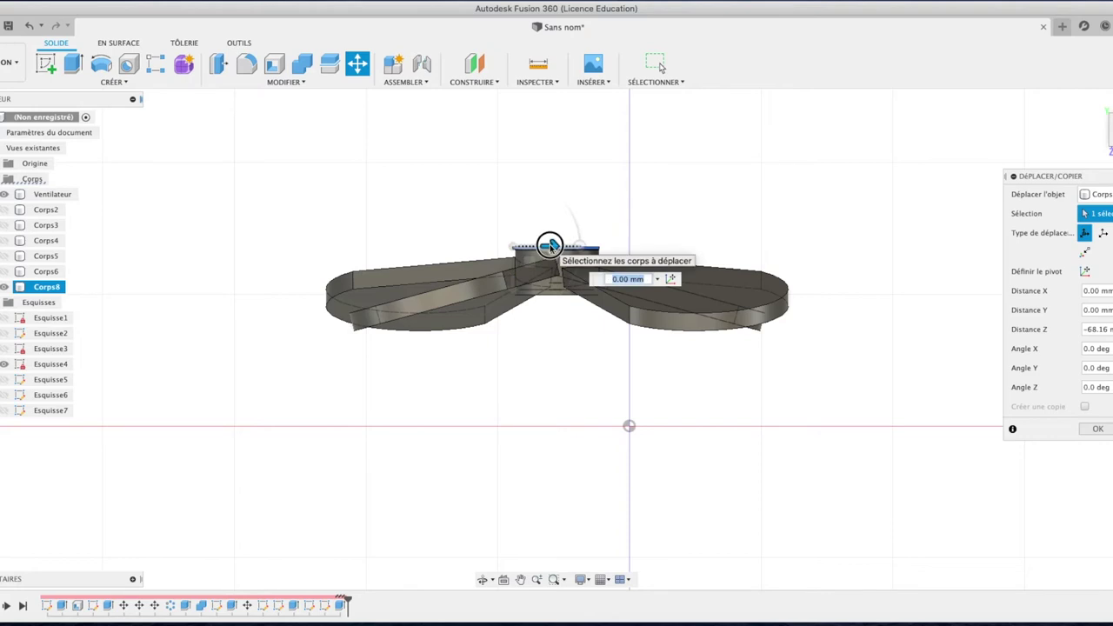
pyautogui.moveTo(550, 246); pyautogui.dragTo(554, 246)
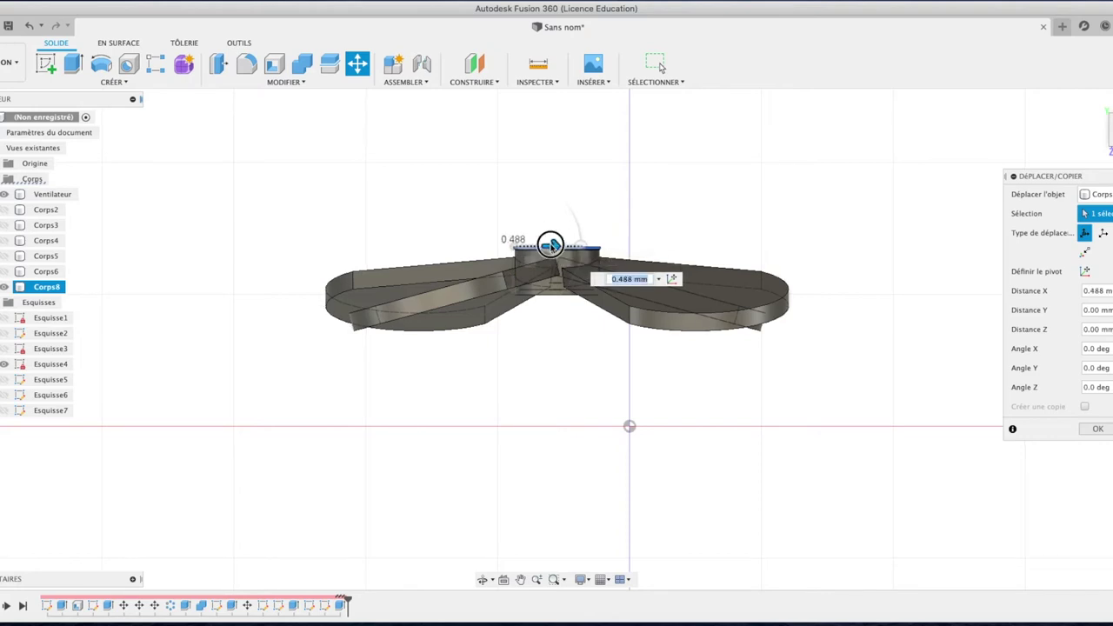
pyautogui.click(1097, 429)
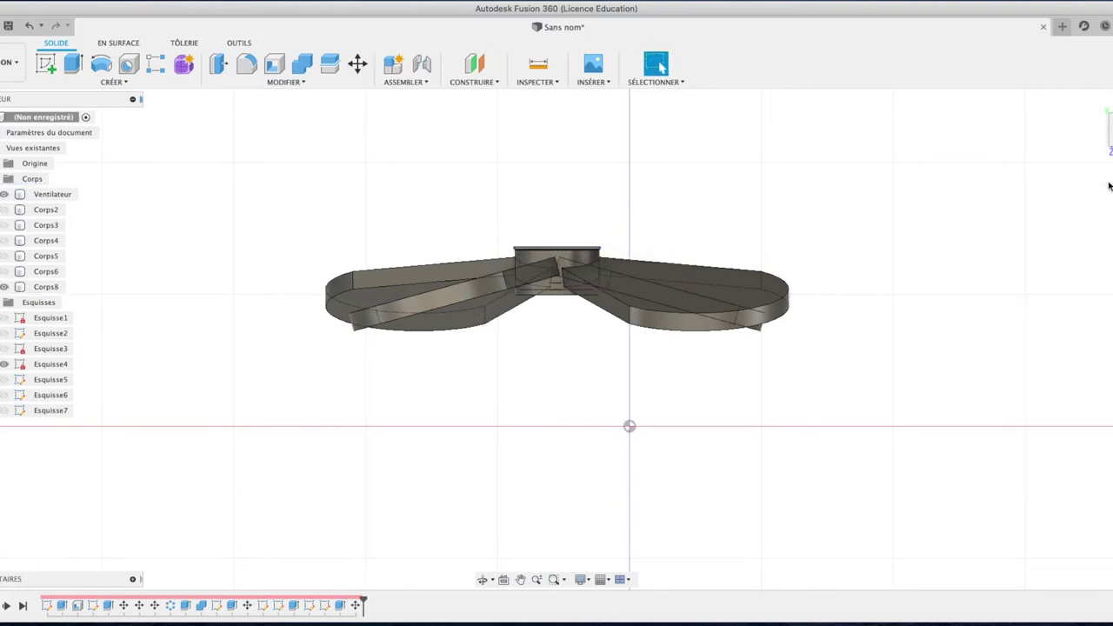
pyautogui.click(1097, 101)
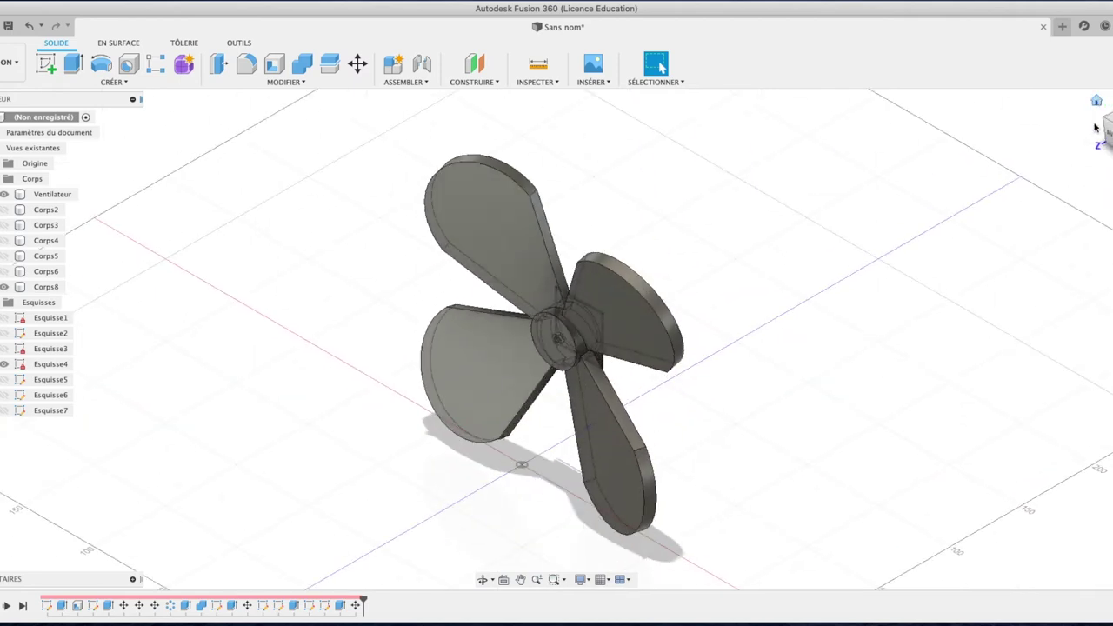
# From an edge-on side view, start a new sketch on the fan's side plane.
pyautogui.click(1103, 129)
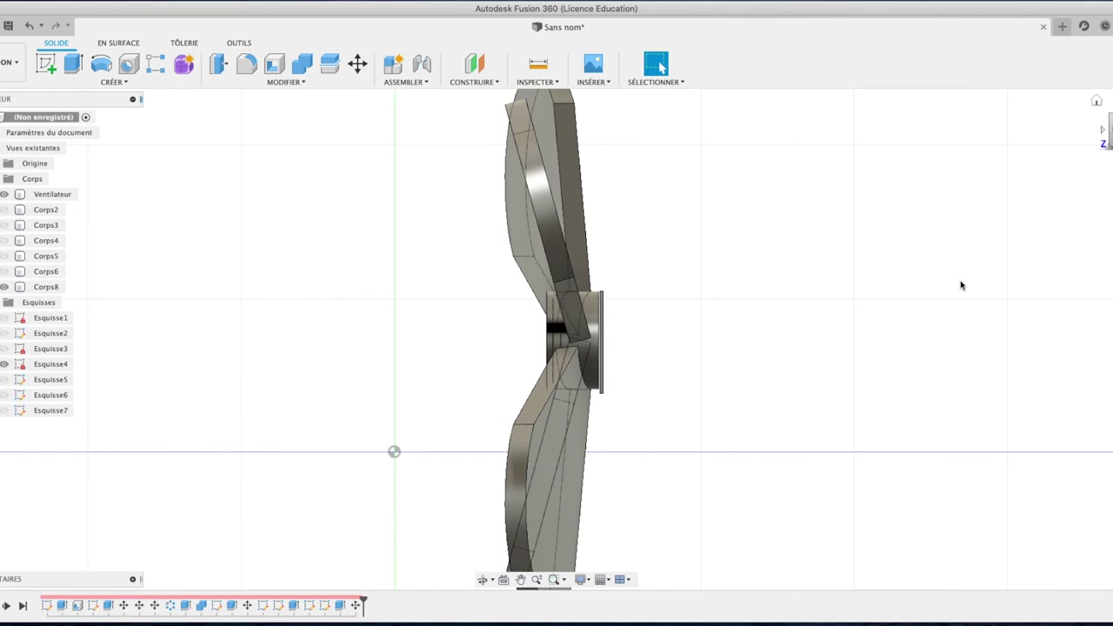
pyautogui.scroll(3, 899, 320)
pyautogui.click(461, 396)
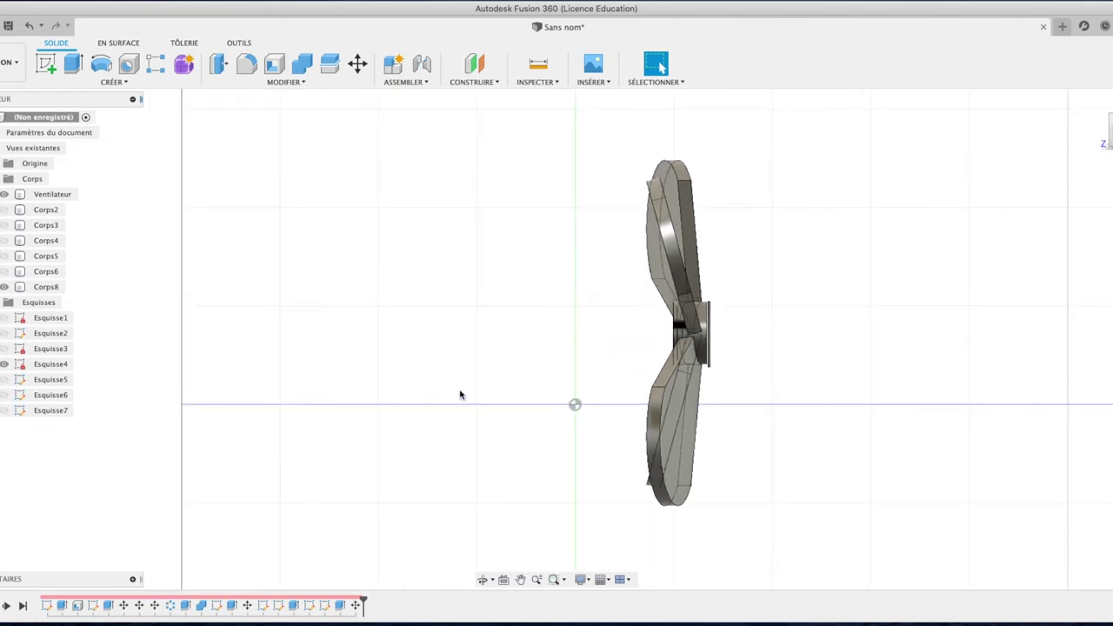
pyautogui.click(46, 64)
pyautogui.click(537, 365)
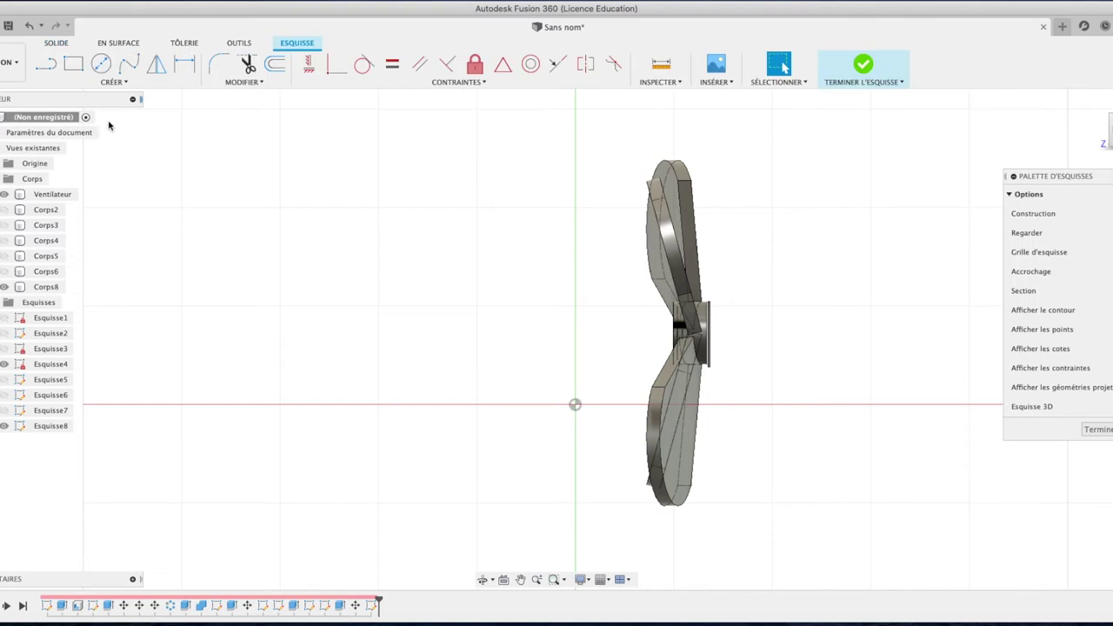
# Draw an L-shaped line from the hub out to the right and down, finish the sketch, hide the fan.
pyautogui.click(46, 64)
pyautogui.click(575, 404)
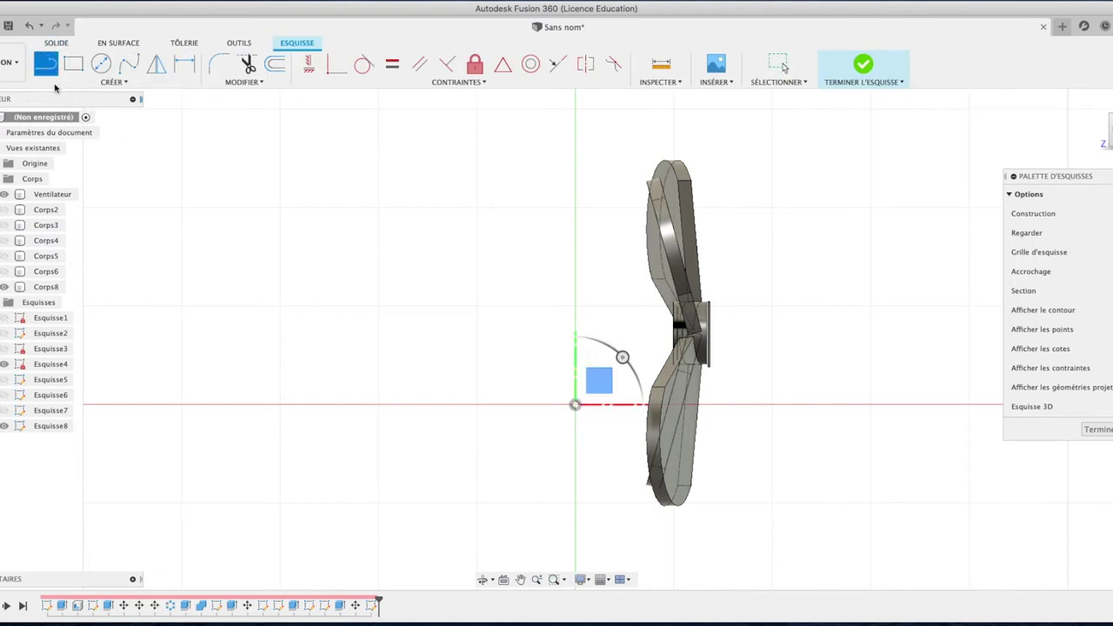
pyautogui.click(698, 332)
pyautogui.click(826, 331)
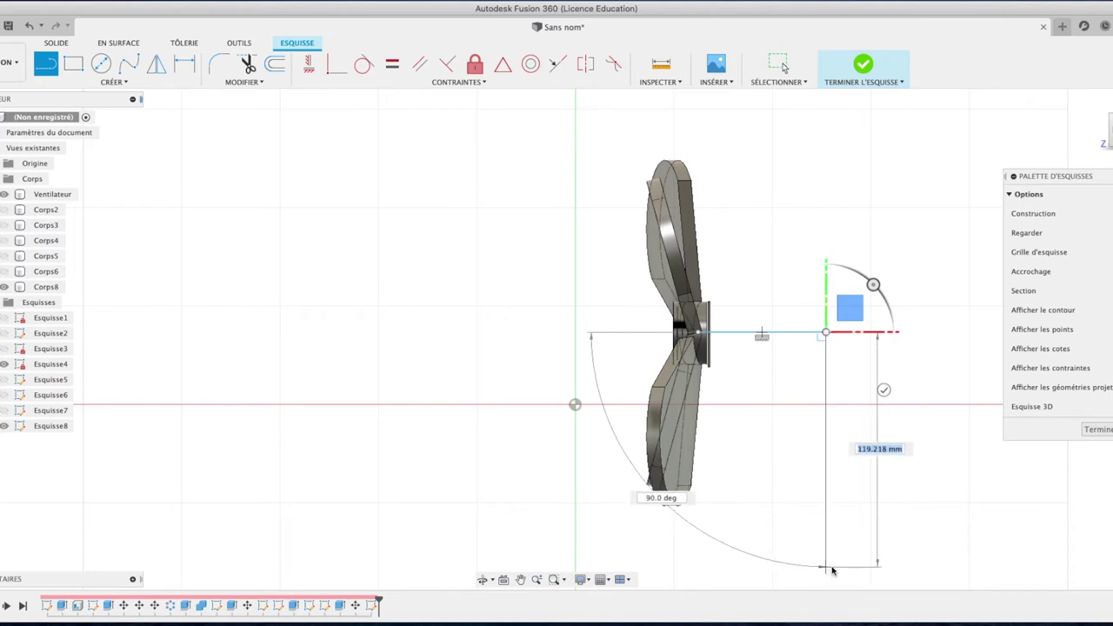
pyautogui.click(831, 569)
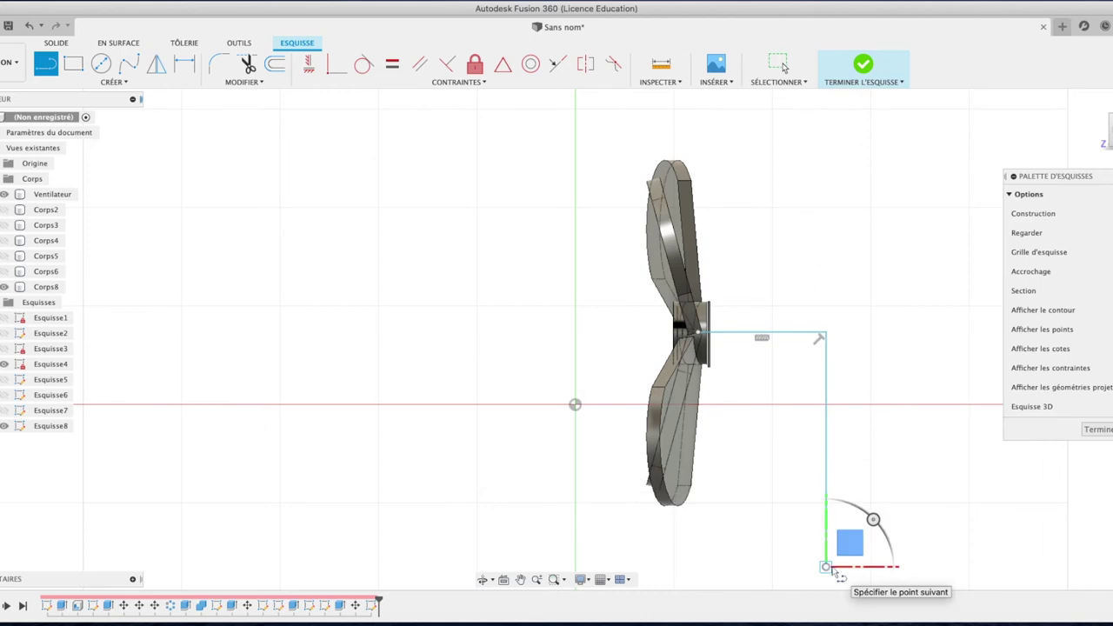
pyautogui.press('Escape')
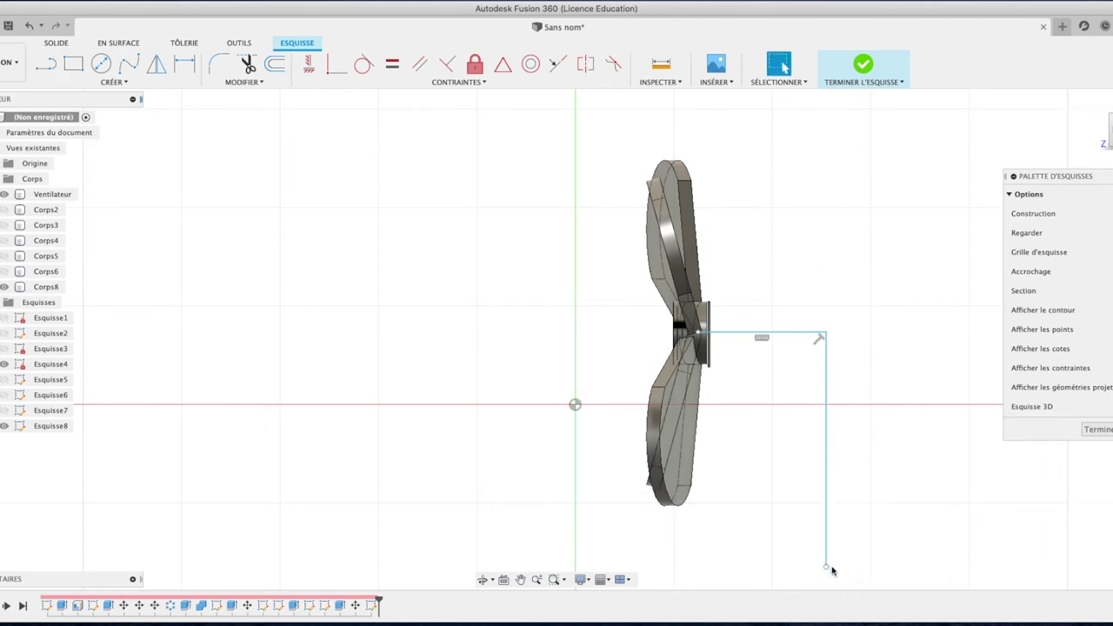
pyautogui.click(1099, 429)
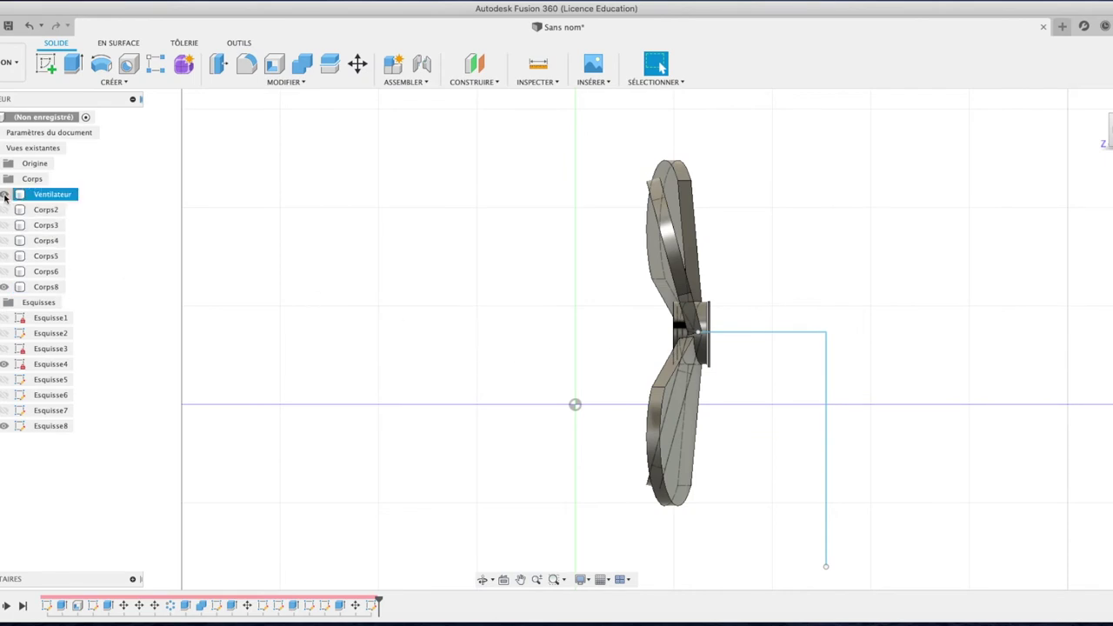
pyautogui.click(5, 194)
pyautogui.moveTo(1102, 130)
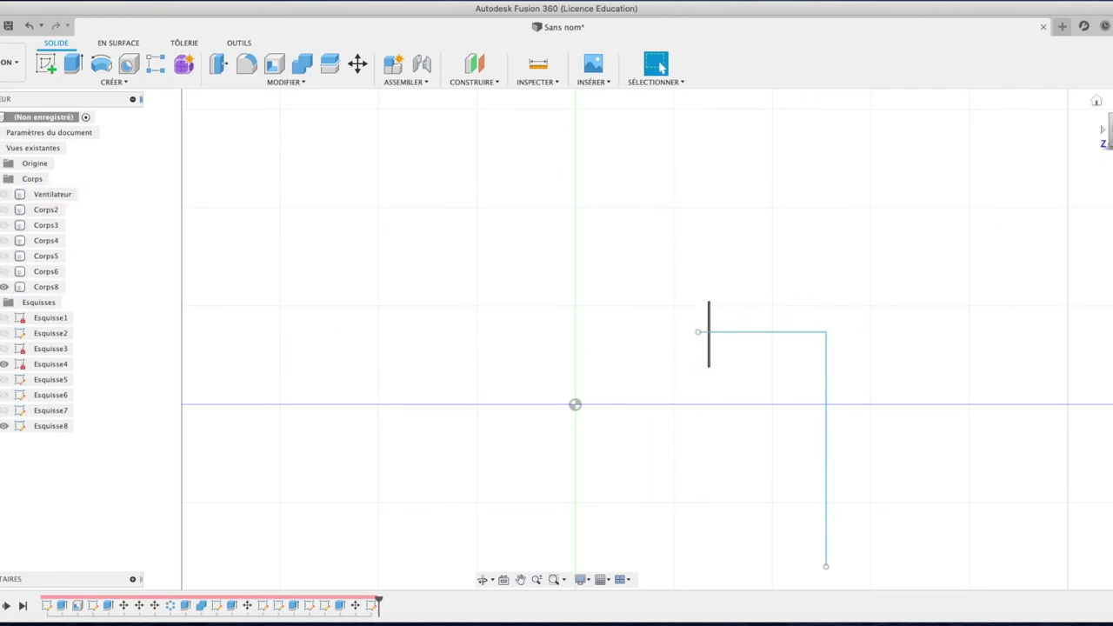
# Sweep the small rectangle along the L-shaped line as a new body, Corps9.
pyautogui.click(1097, 101)
pyautogui.click(698, 353)
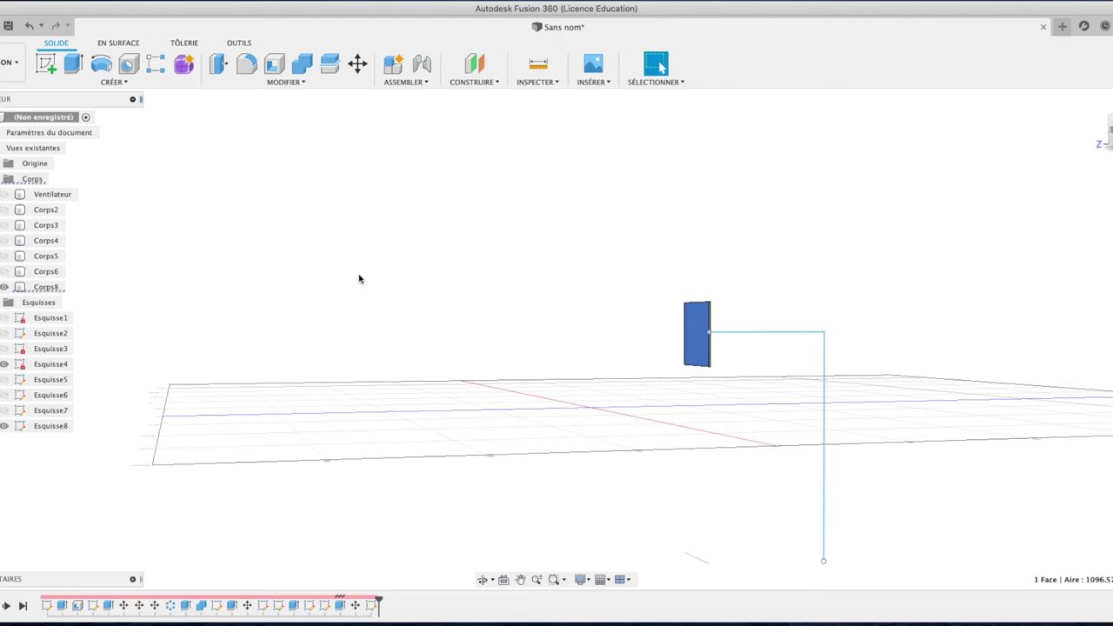
pyautogui.click(113, 82)
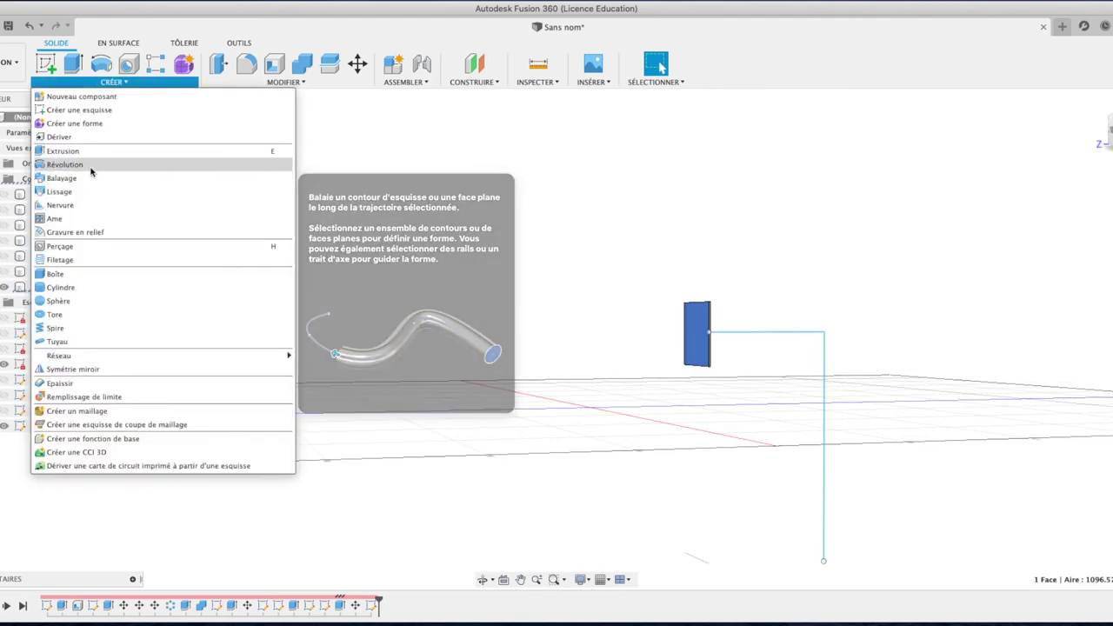
pyautogui.click(86, 180)
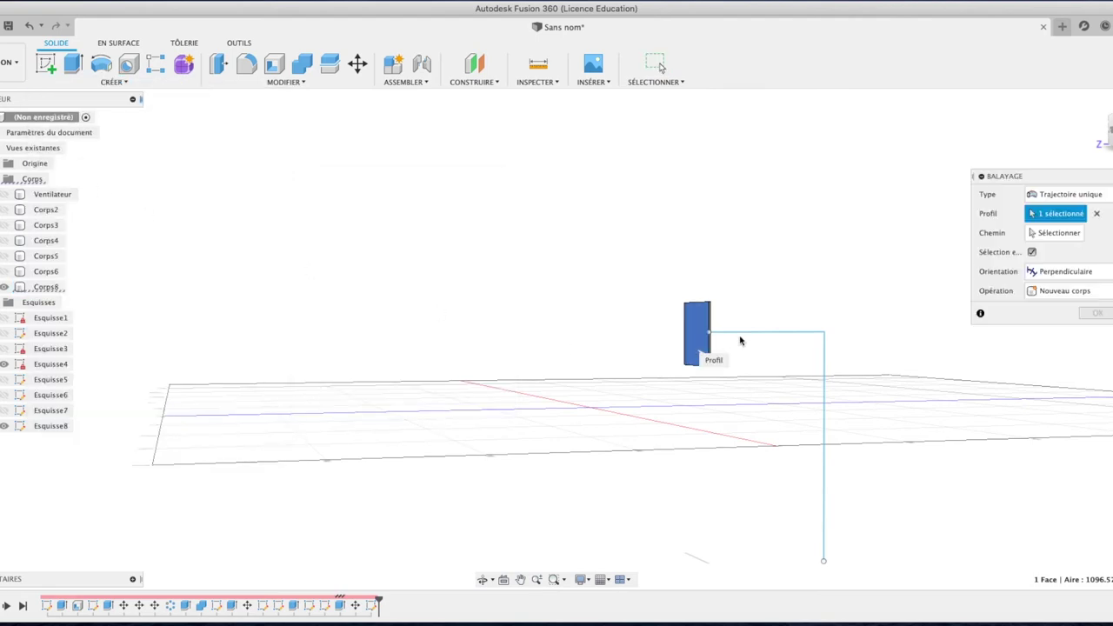
pyautogui.click(1044, 232)
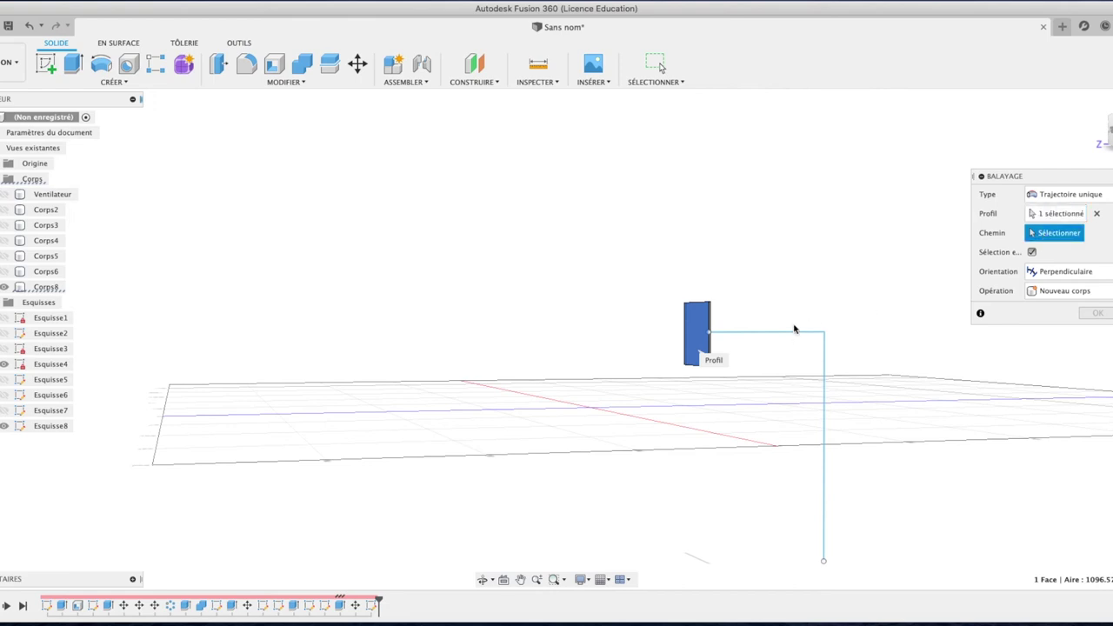
pyautogui.click(785, 334)
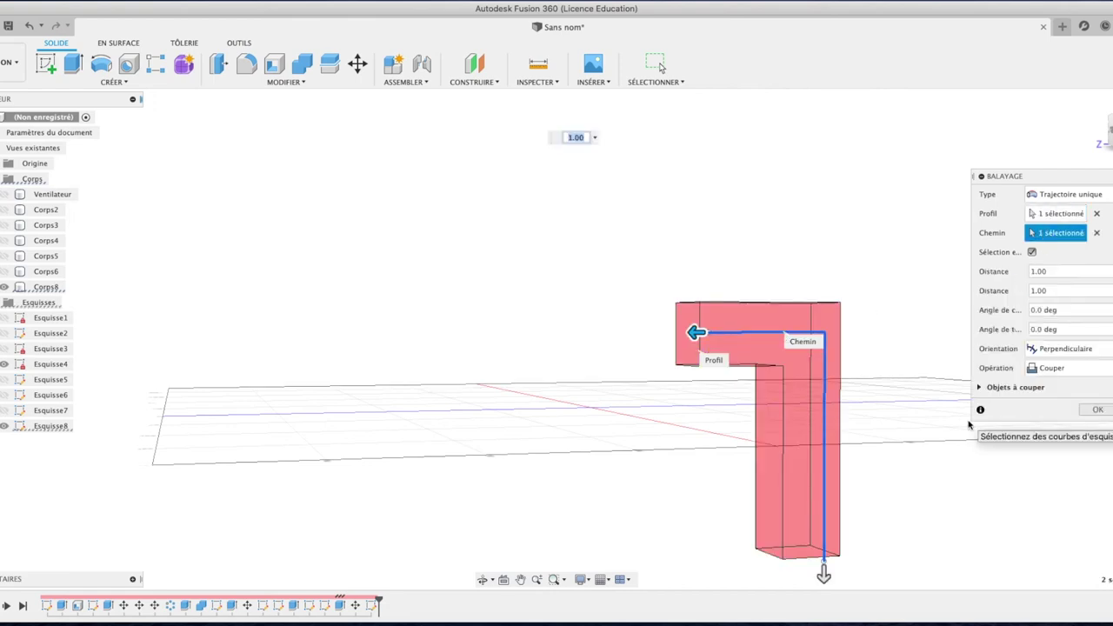
pyautogui.click(1081, 374)
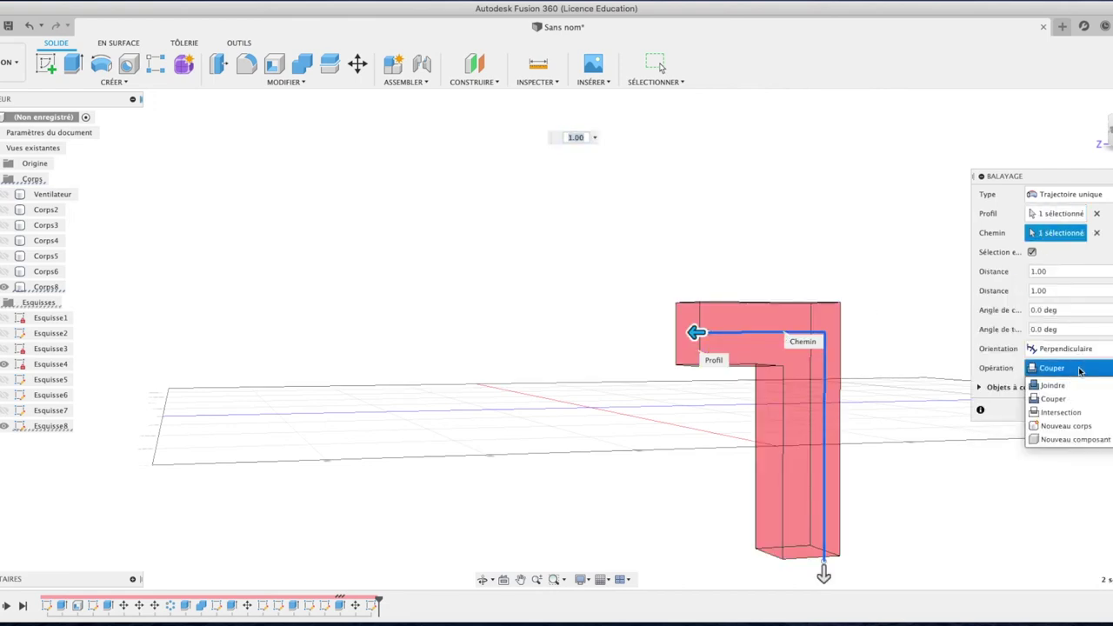
pyautogui.click(1069, 428)
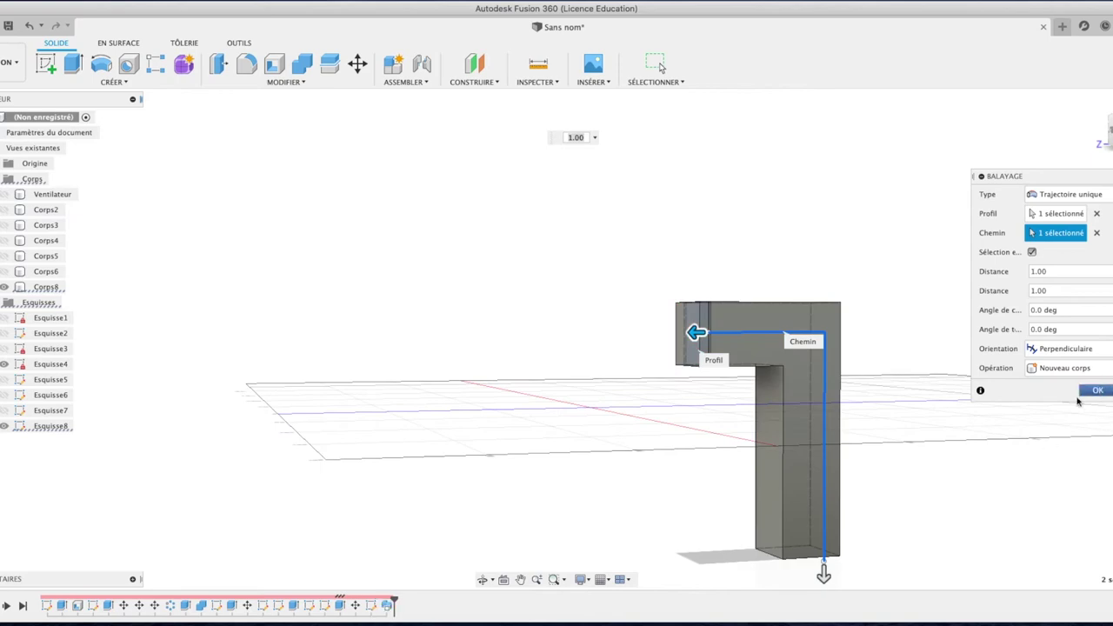
pyautogui.click(1097, 391)
# Begin a Coque shell on Corps9 from the arm's end face.
pyautogui.click(685, 340)
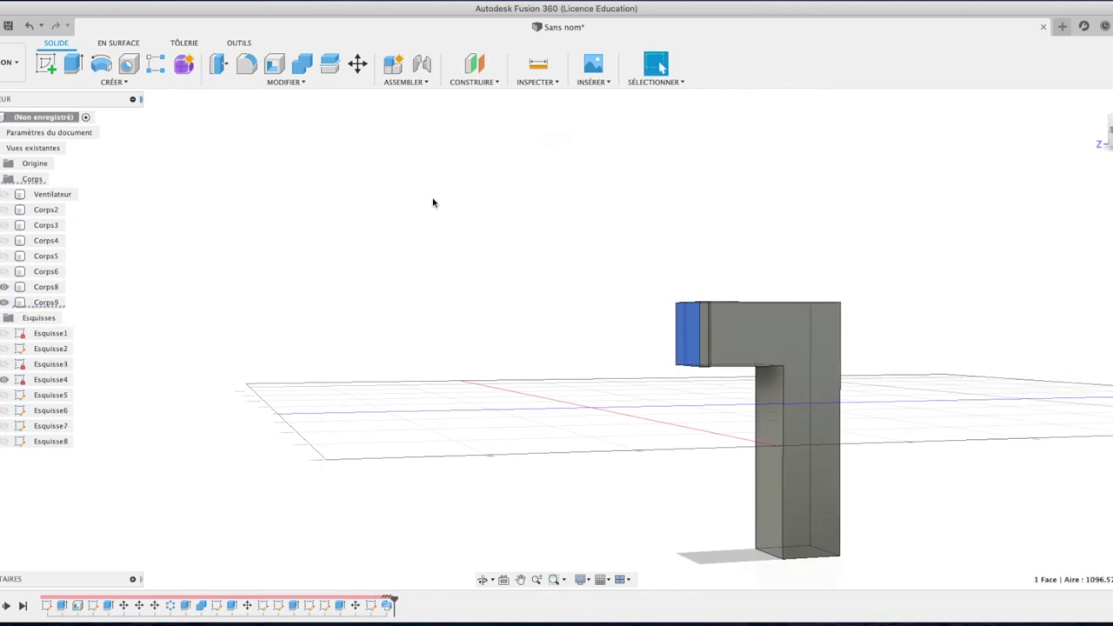
pyautogui.click(274, 64)
pyautogui.click(1100, 253)
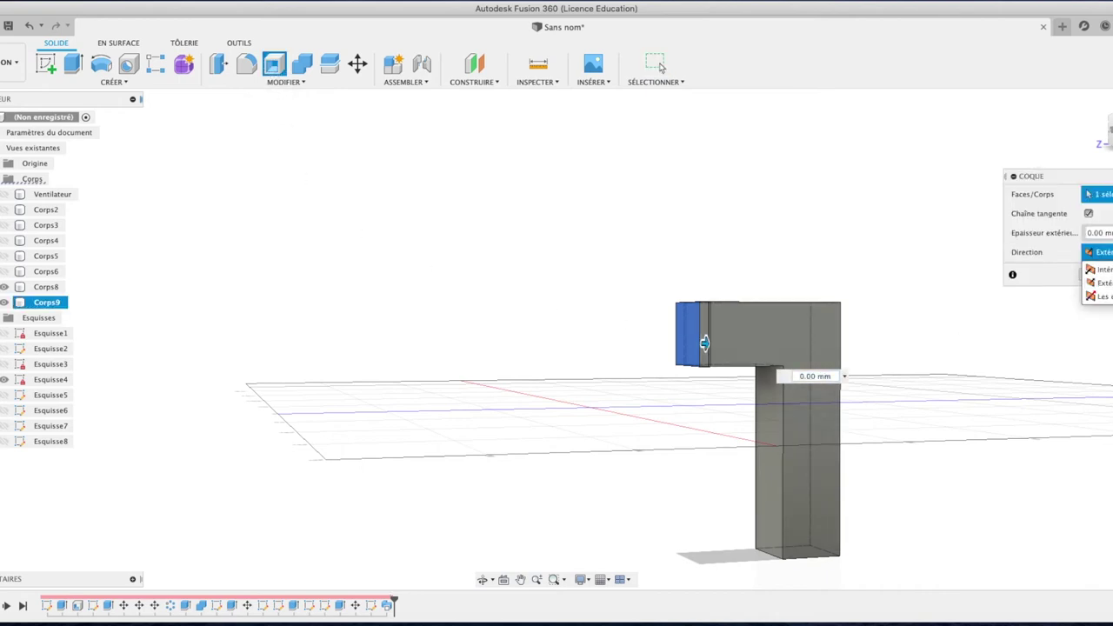
# Shell the bar with 2 mm walls, open at the arm's end face.
pyautogui.click(1100, 232)
pyautogui.click(1103, 250)
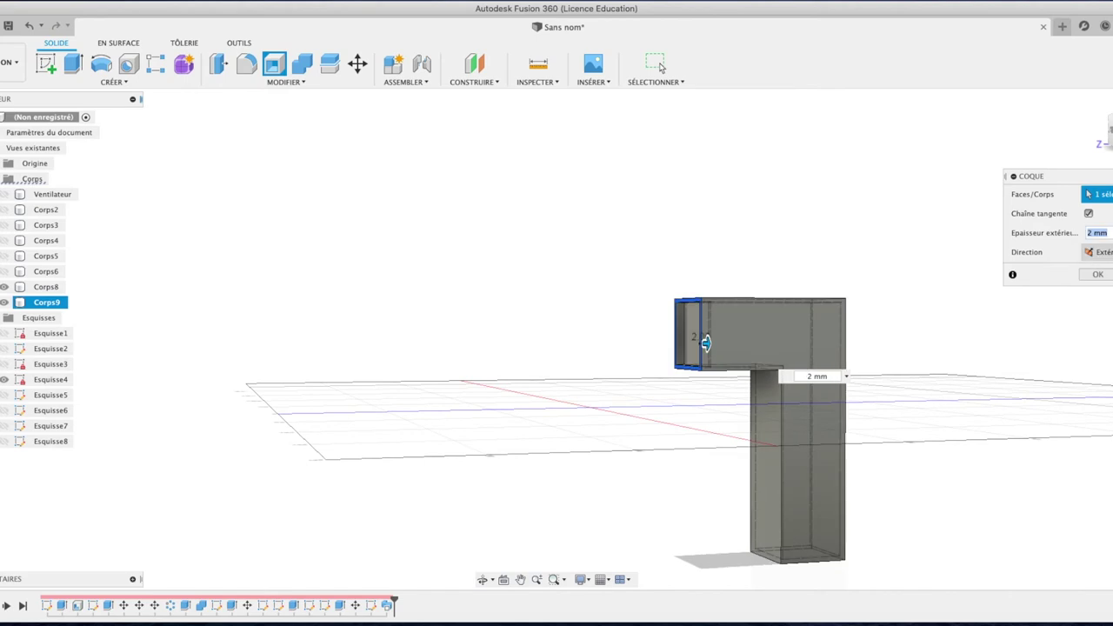
pyautogui.click(1098, 274)
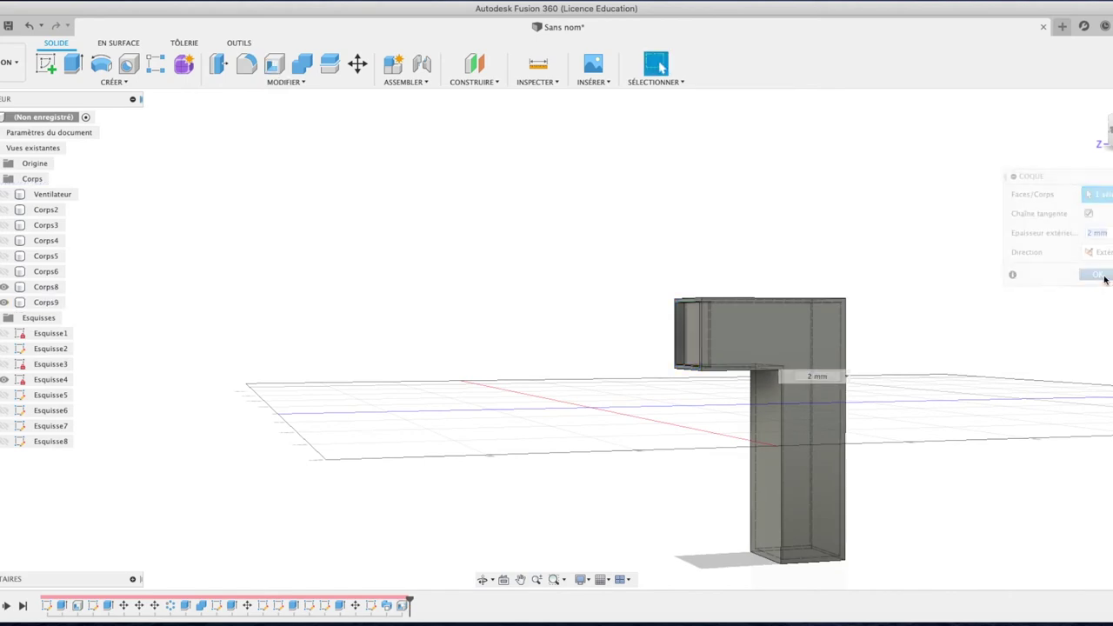
# Shell the upright again at 2 mm, open at its bottom face.
pyautogui.moveTo(1098, 121)
pyautogui.keyDown('shift'); pyautogui.mouseDown(button='middle')
pyautogui.moveTo(986, 113)
pyautogui.moveTo(981, 93)
pyautogui.moveTo(979, 105)
pyautogui.moveTo(937, 75)
pyautogui.moveTo(927, 103)
pyautogui.mouseUp(button='middle'); pyautogui.keyUp('shift')
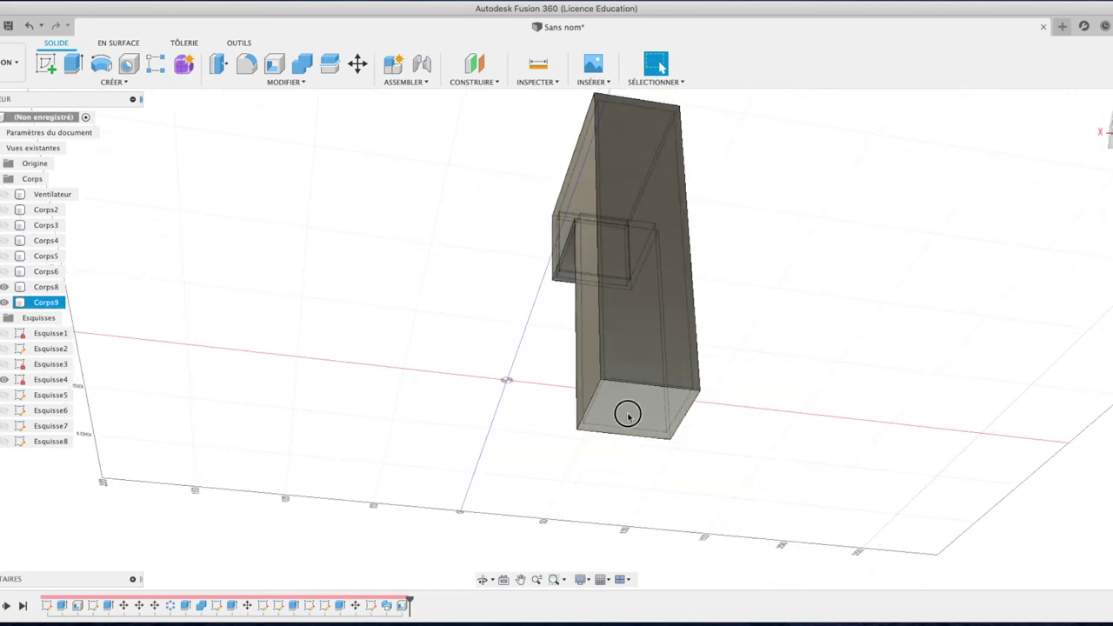
pyautogui.click(647, 415)
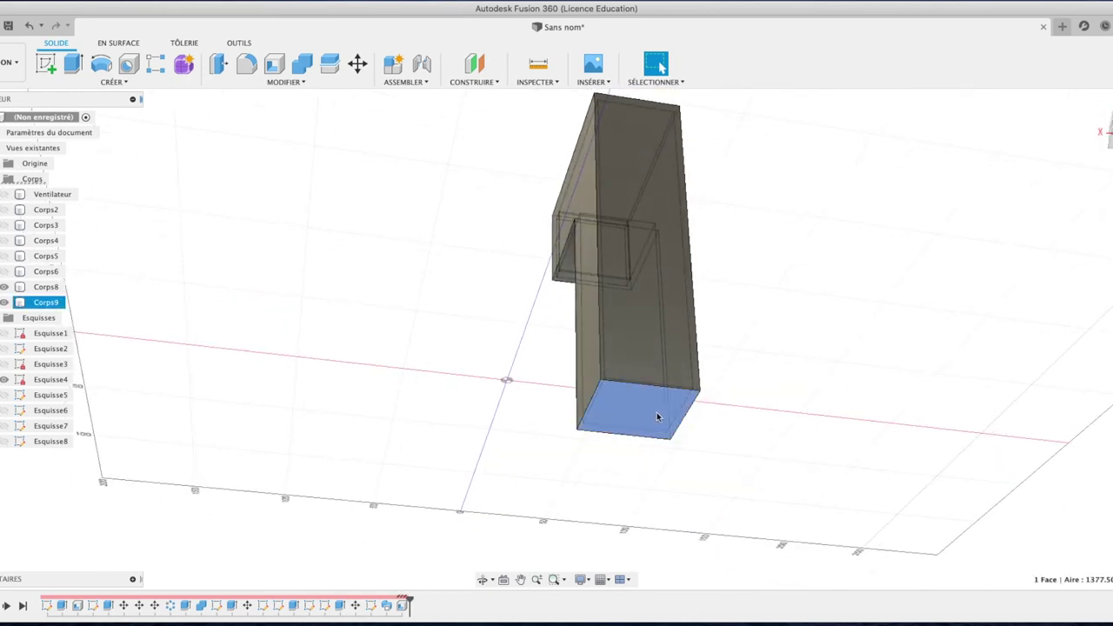
pyautogui.click(274, 63)
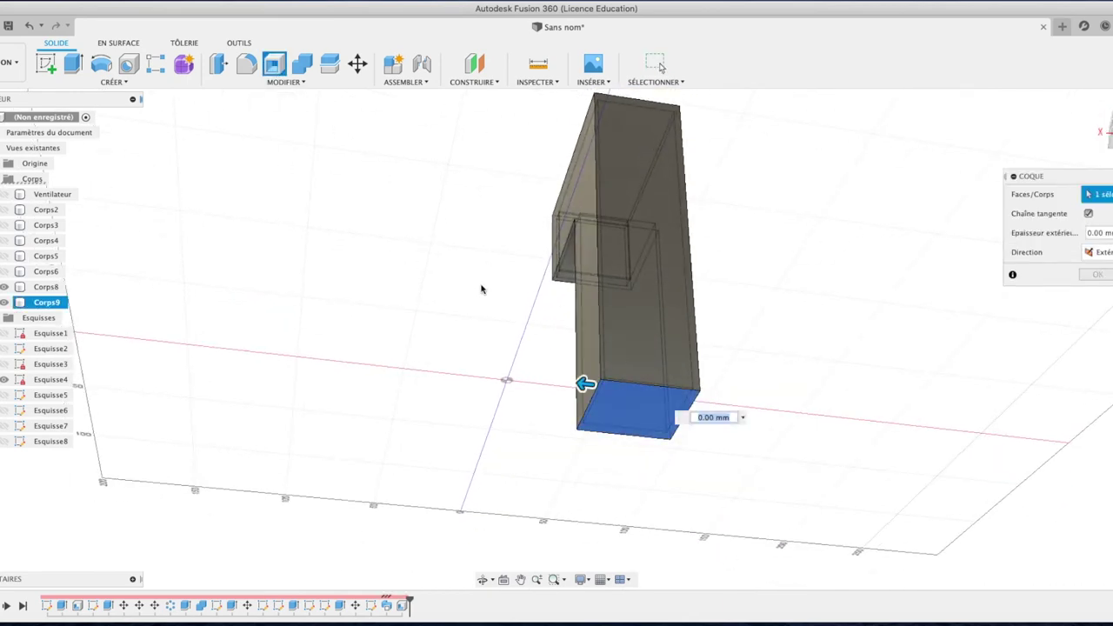
pyautogui.click(743, 419)
pyautogui.click(710, 433)
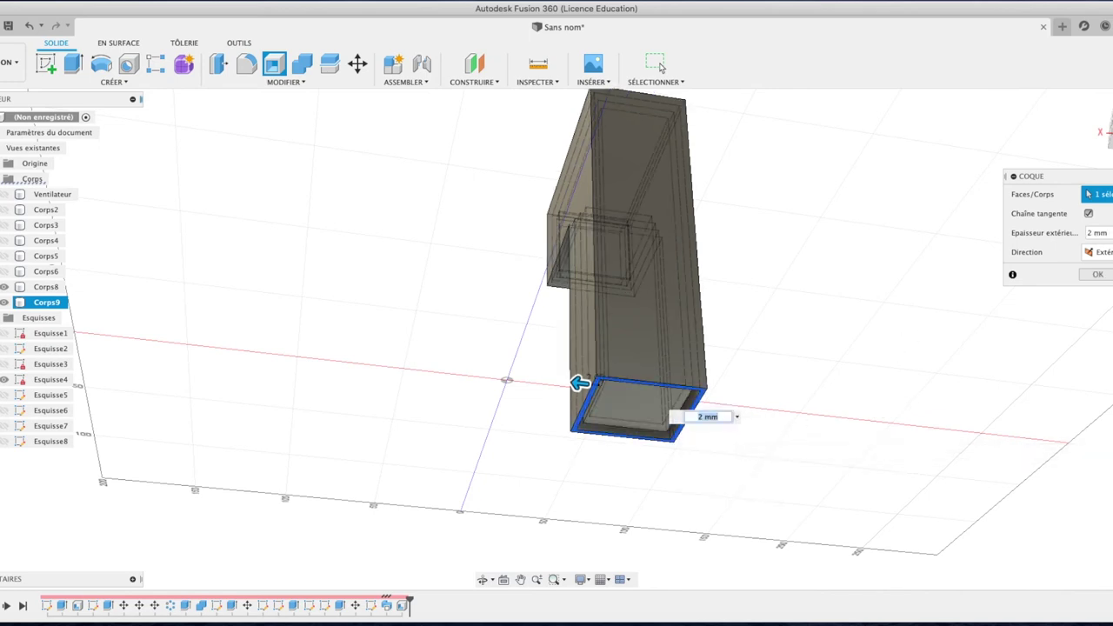
pyautogui.click(1097, 275)
pyautogui.click(658, 408)
# Cut-extrude from the inner bottom face about 131 mm up through the upright.
pyautogui.press('e')
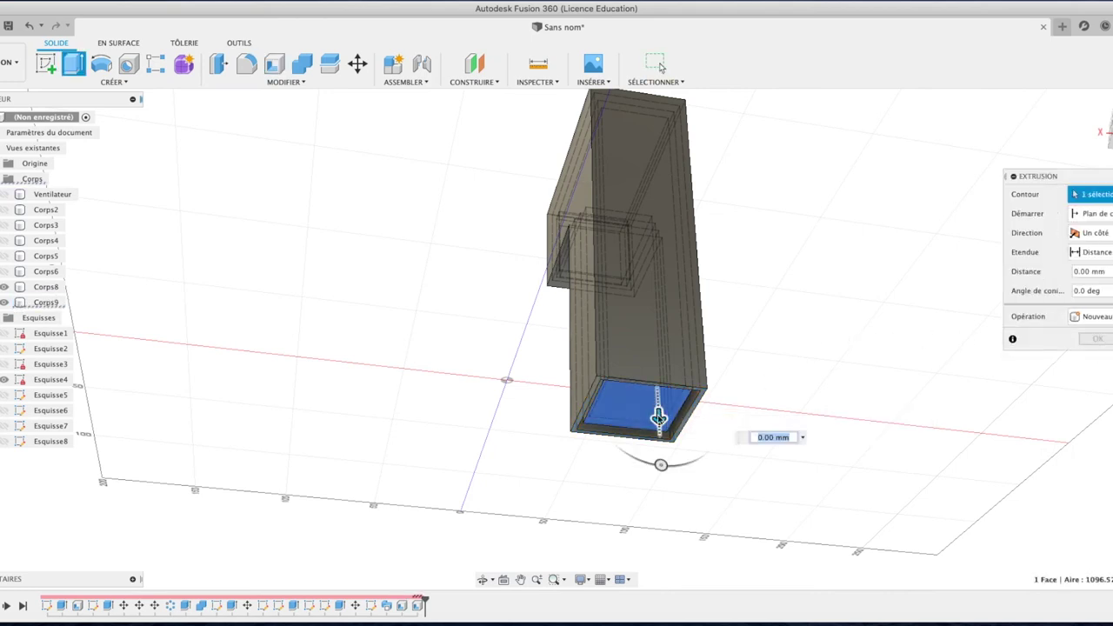
pyautogui.moveTo(658, 408); pyautogui.dragTo(663, 156)
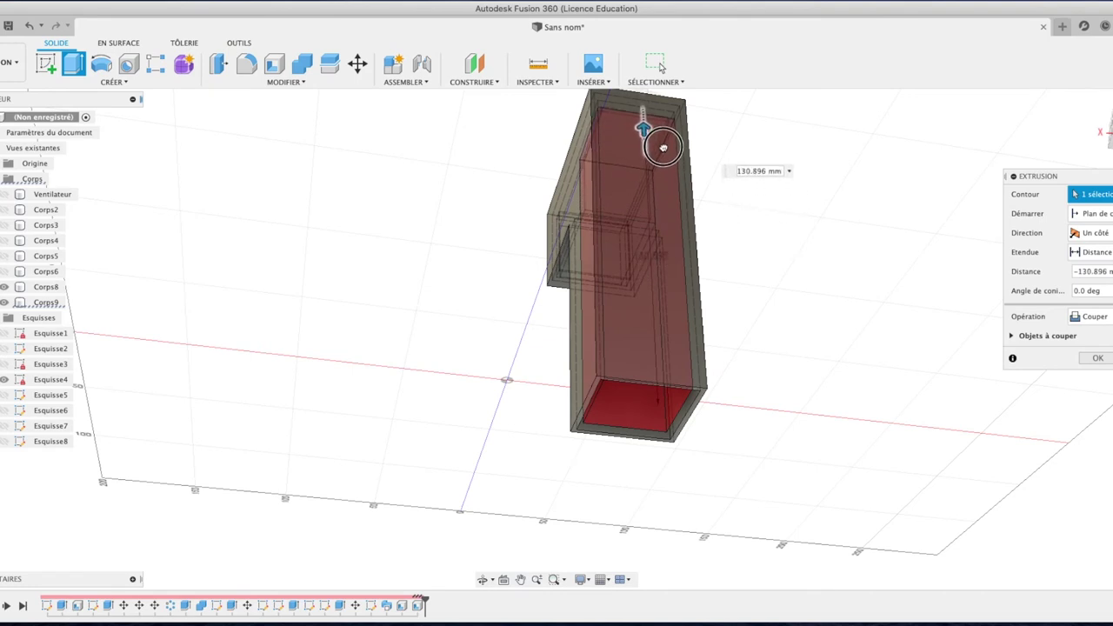
pyautogui.moveTo(663, 156); pyautogui.dragTo(644, 131)
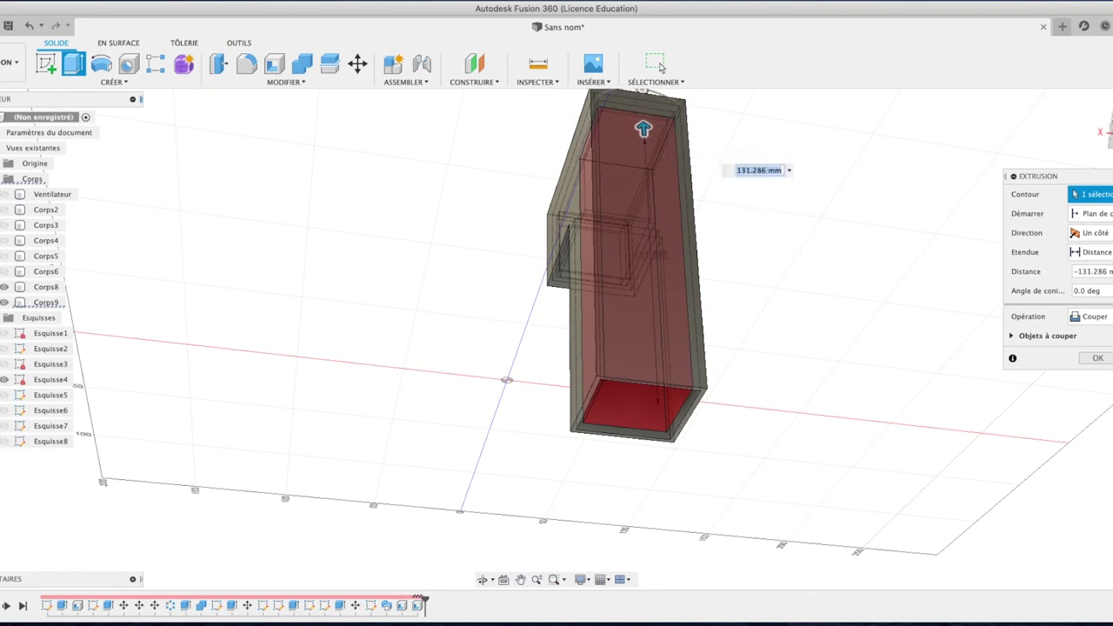
pyautogui.click(1097, 357)
# Cut-extrude the arm's inner end face about 76 mm to hollow the arm through.
pyautogui.keyDown('shift'); pyautogui.moveTo(1102, 131); pyautogui.dragTo(1110, 137, button='middle'); pyautogui.keyUp('shift')
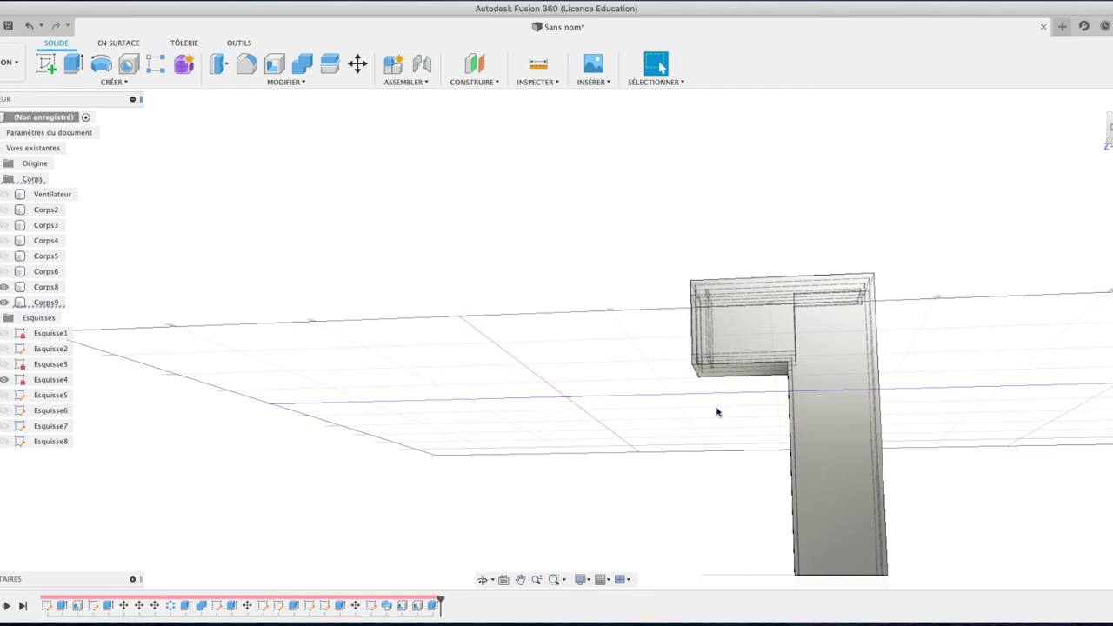
pyautogui.click(520, 579)
pyautogui.moveTo(777, 455)
pyautogui.mouseDown()
pyautogui.moveTo(772, 380)
pyautogui.moveTo(703, 333)
pyautogui.moveTo(711, 344)
pyautogui.mouseUp()
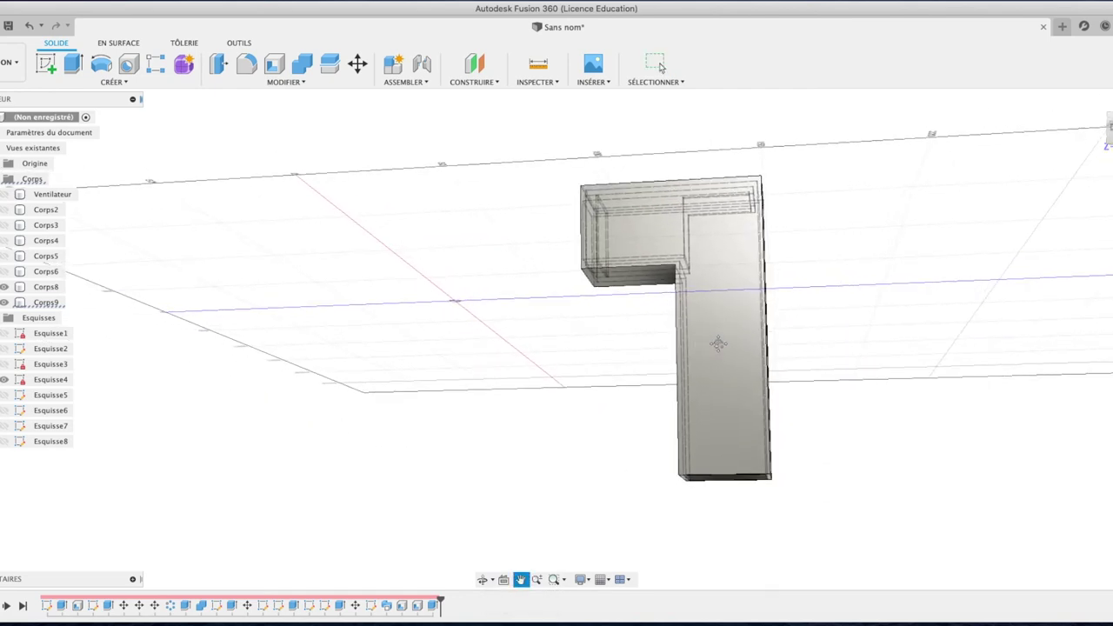
pyautogui.click(656, 64)
pyautogui.moveTo(1110, 131)
pyautogui.keyDown('shift'); pyautogui.mouseDown(button='middle')
pyautogui.moveTo(1093, 174)
pyautogui.moveTo(1028, 149)
pyautogui.moveTo(812, 231)
pyautogui.mouseUp(button='middle'); pyautogui.keyUp('shift')
pyautogui.click(636, 256)
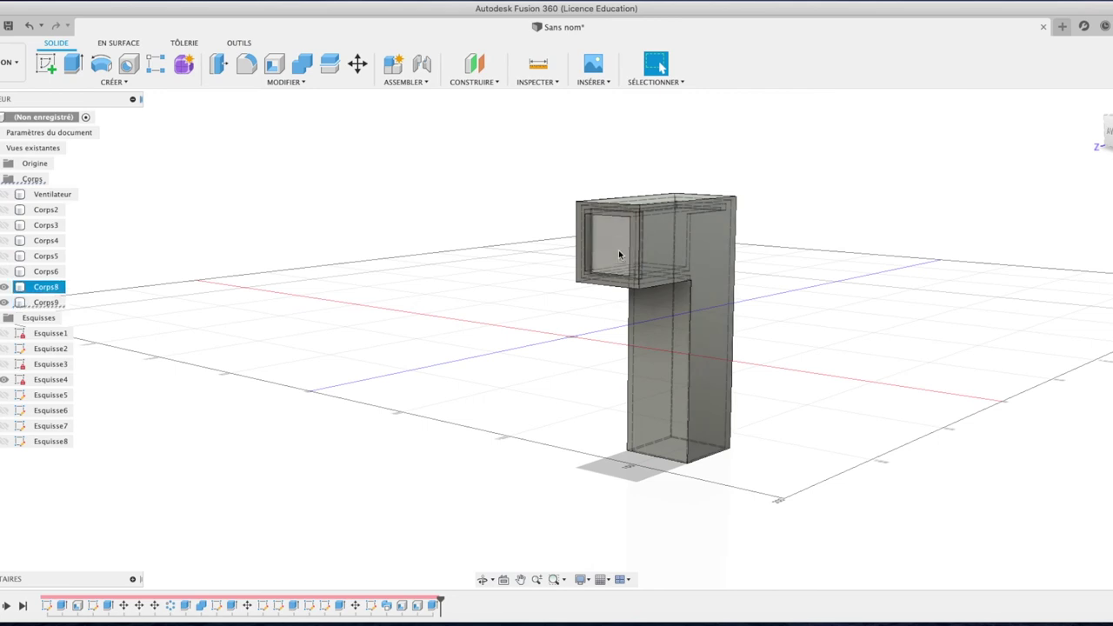
pyautogui.click(620, 254)
pyautogui.press('e')
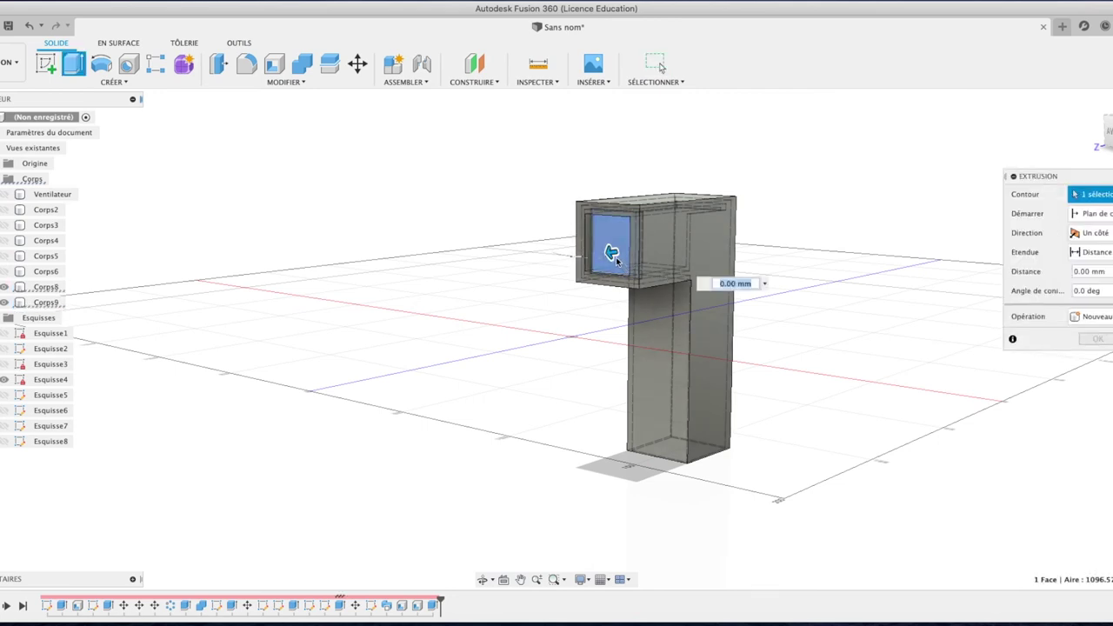
pyautogui.moveTo(612, 253); pyautogui.dragTo(699, 250)
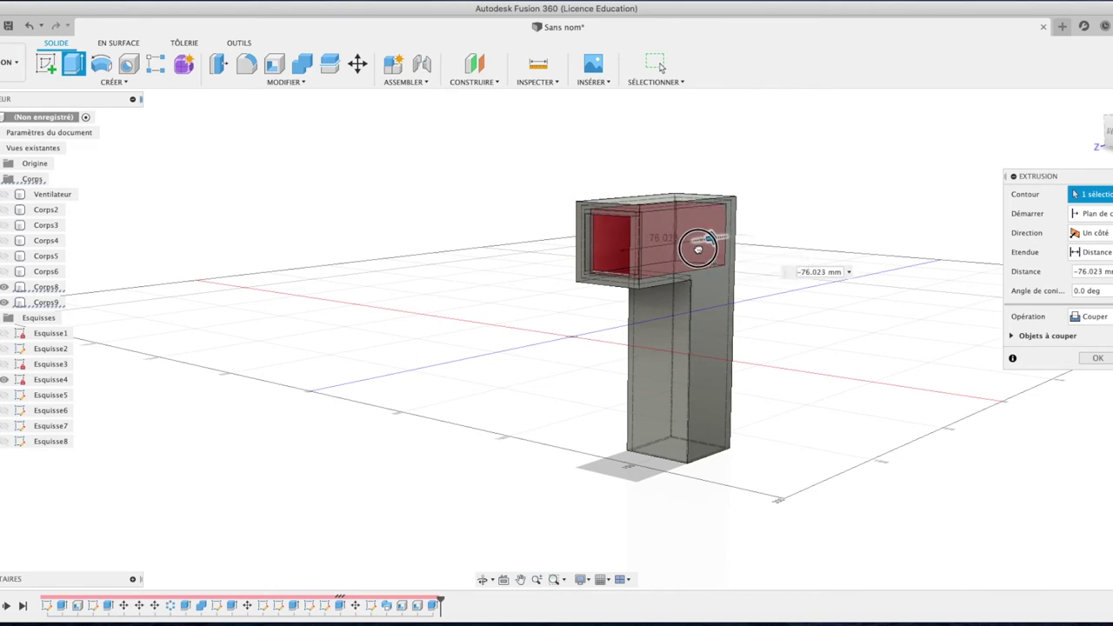
pyautogui.click(1097, 358)
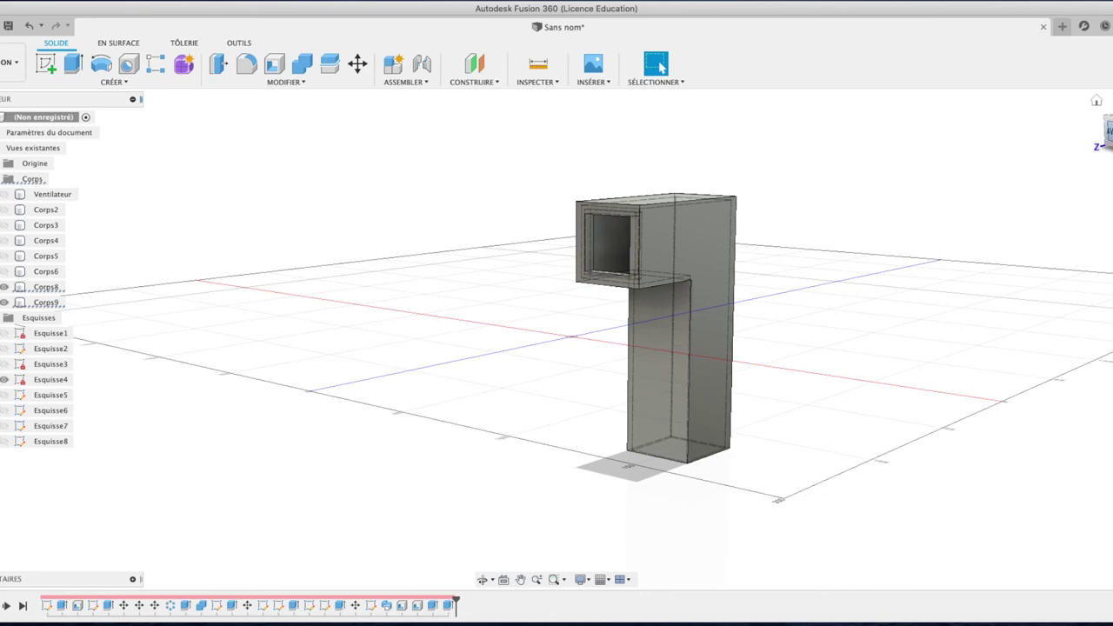
pyautogui.moveTo(1097, 143)
pyautogui.keyDown('shift'); pyautogui.mouseDown(button='middle')
pyautogui.moveTo(1081, 160)
pyautogui.moveTo(1032, 136)
pyautogui.moveTo(1090, 143)
pyautogui.mouseUp(button='middle'); pyautogui.keyUp('shift')
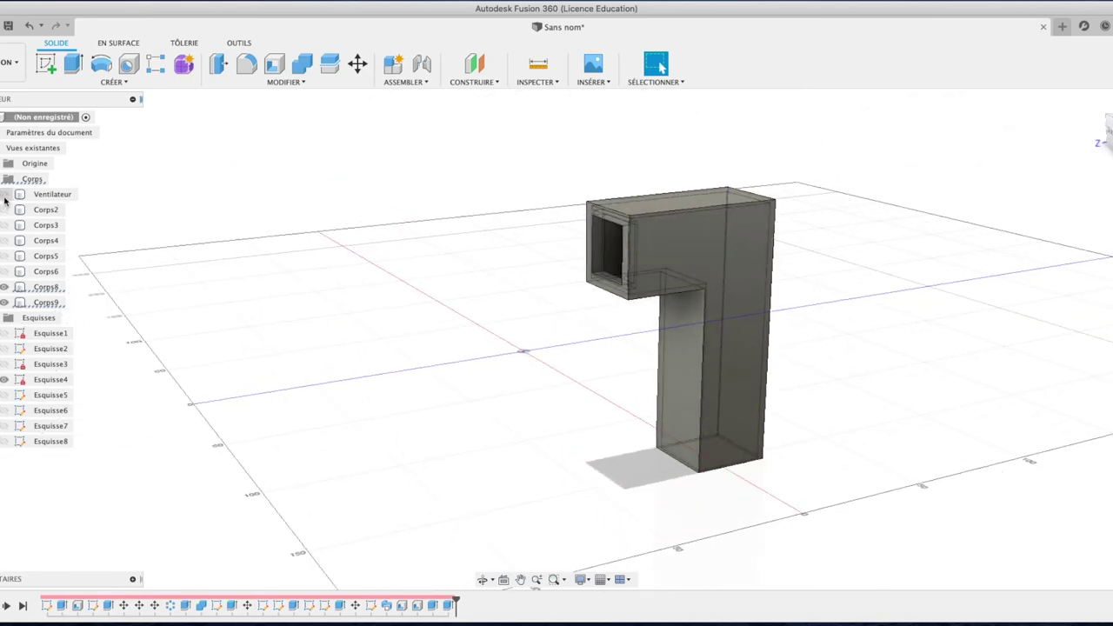
# Show the fan body again and hide the Corps8 post to inspect the model.
pyautogui.click(5, 194)
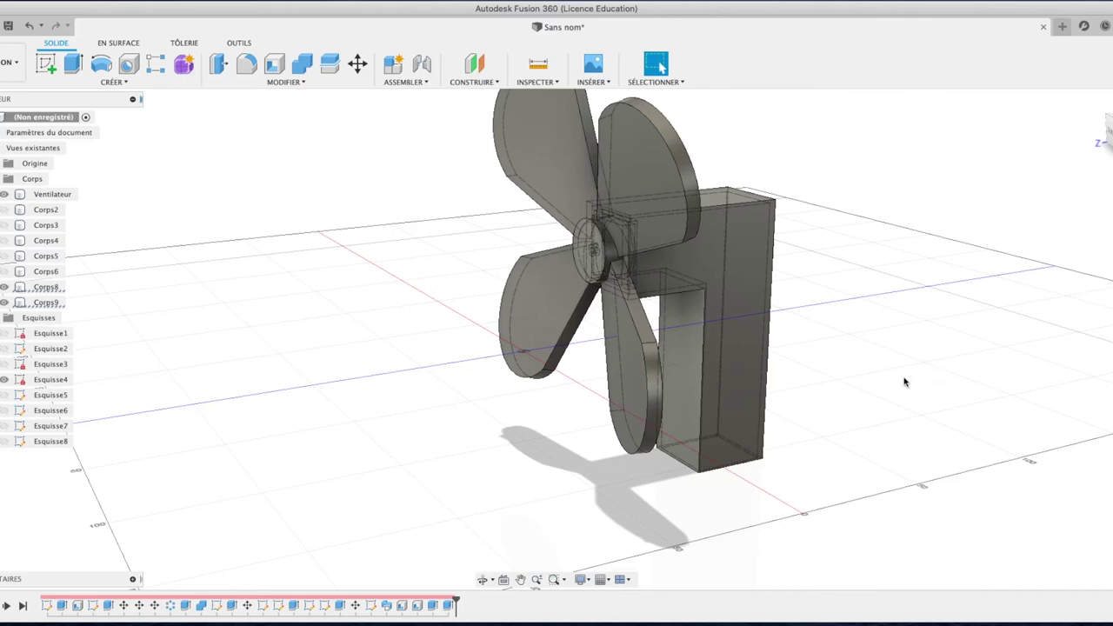
pyautogui.moveTo(1106, 128)
pyautogui.click(1097, 101)
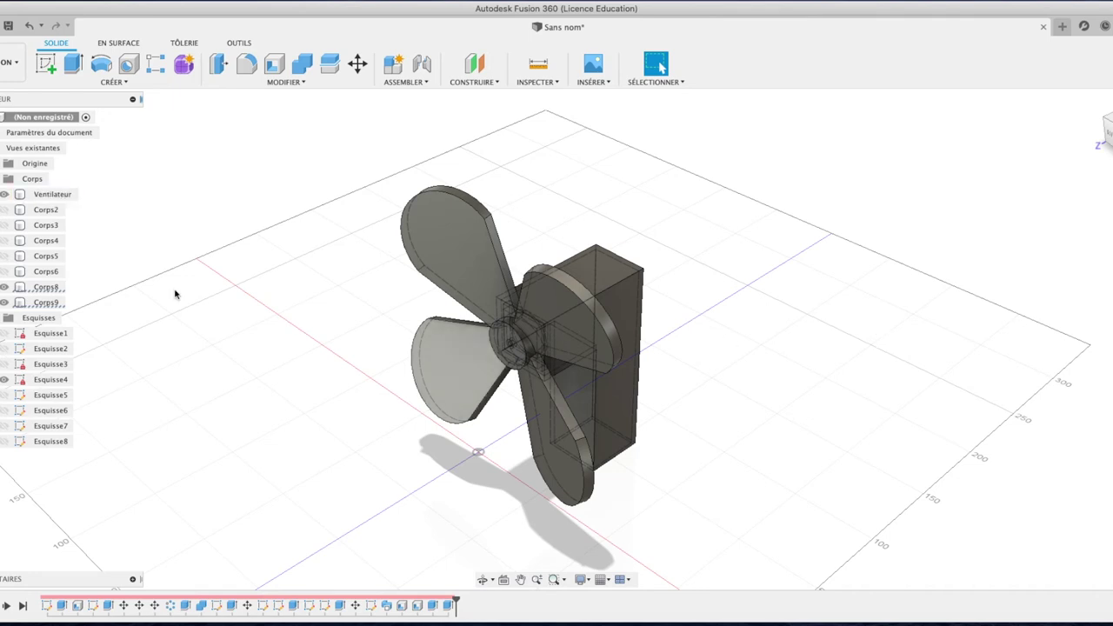
pyautogui.click(4, 290)
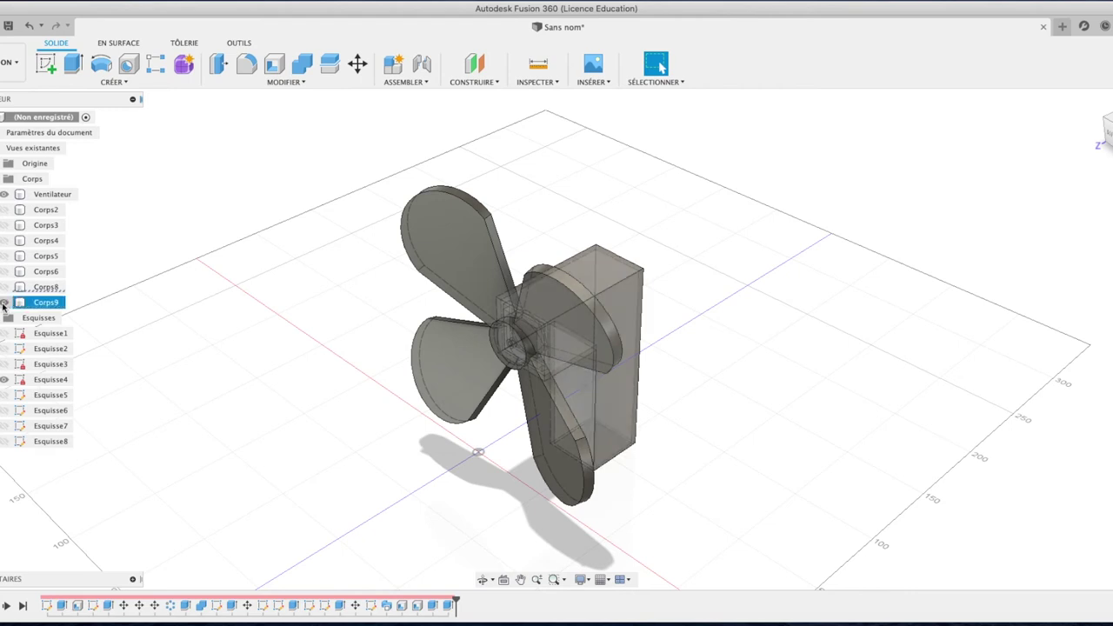
pyautogui.click(3, 305)
pyautogui.keyDown('shift'); pyautogui.moveTo(1082, 144); pyautogui.dragTo(927, 129, button='middle'); pyautogui.keyUp('shift')
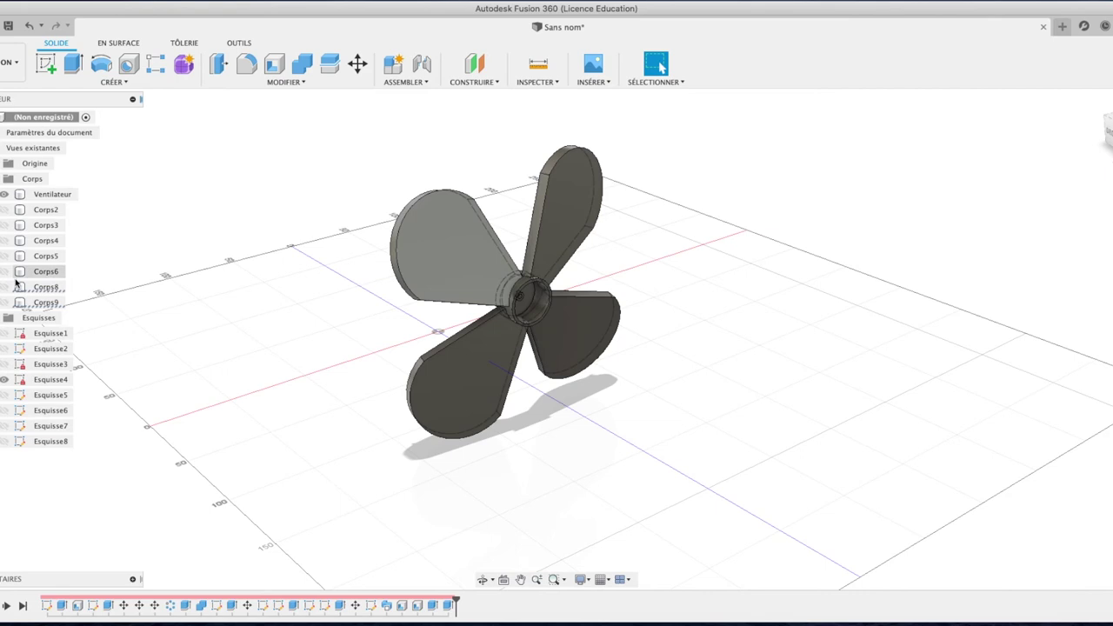
# Bring the post back into view alongside the propeller, seen straight from the front.
pyautogui.click(4, 303)
pyautogui.click(3, 304)
pyautogui.click(3, 303)
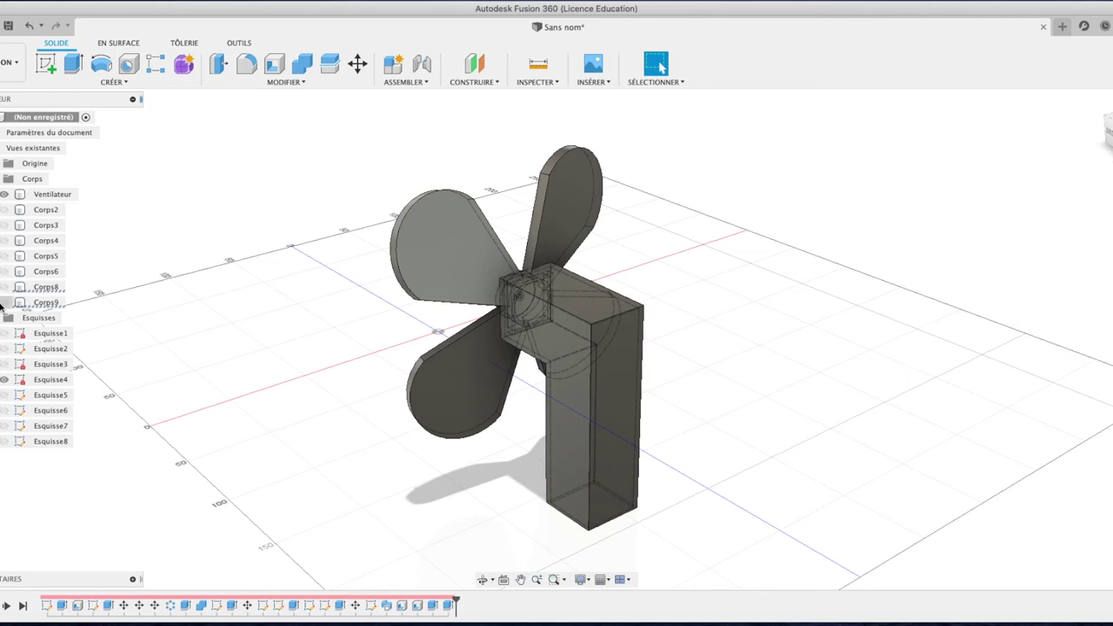
pyautogui.click(3, 304)
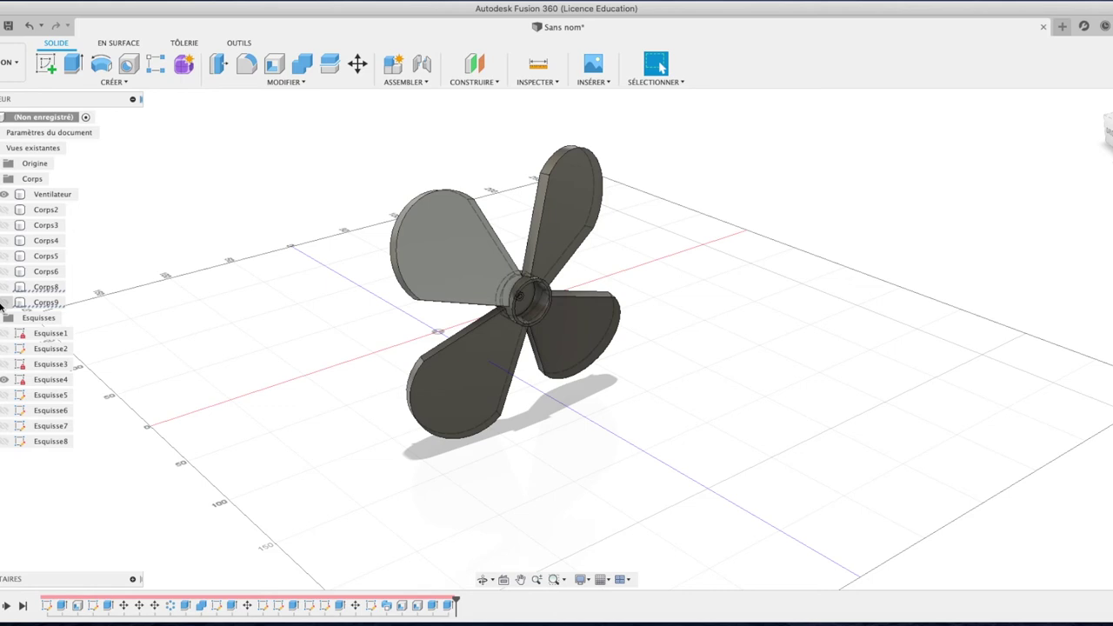
pyautogui.click(4, 302)
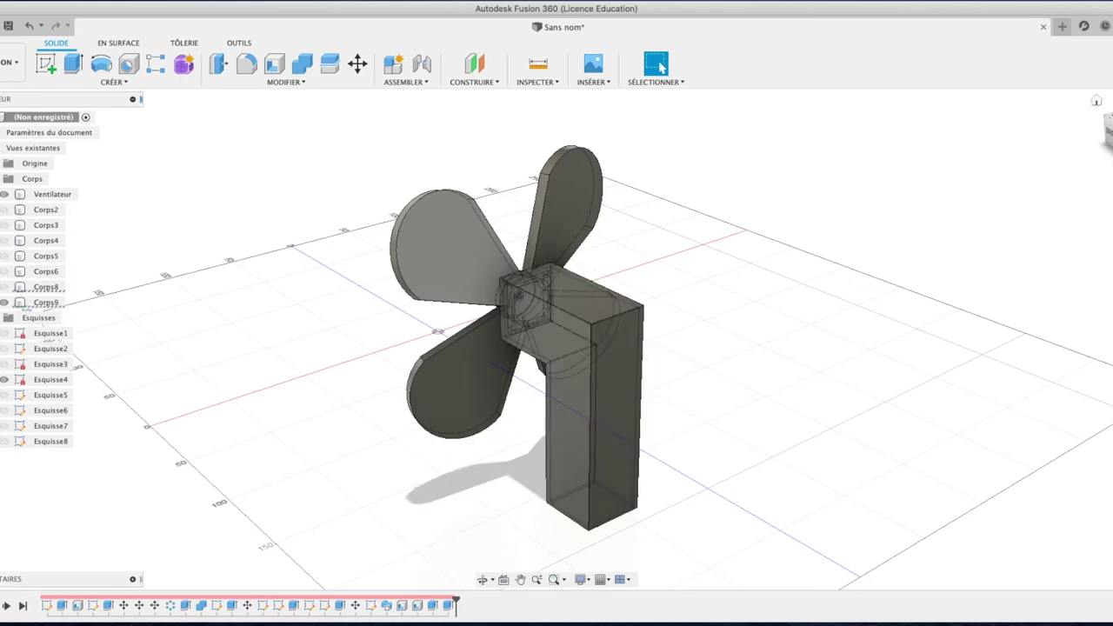
pyautogui.click(1106, 131)
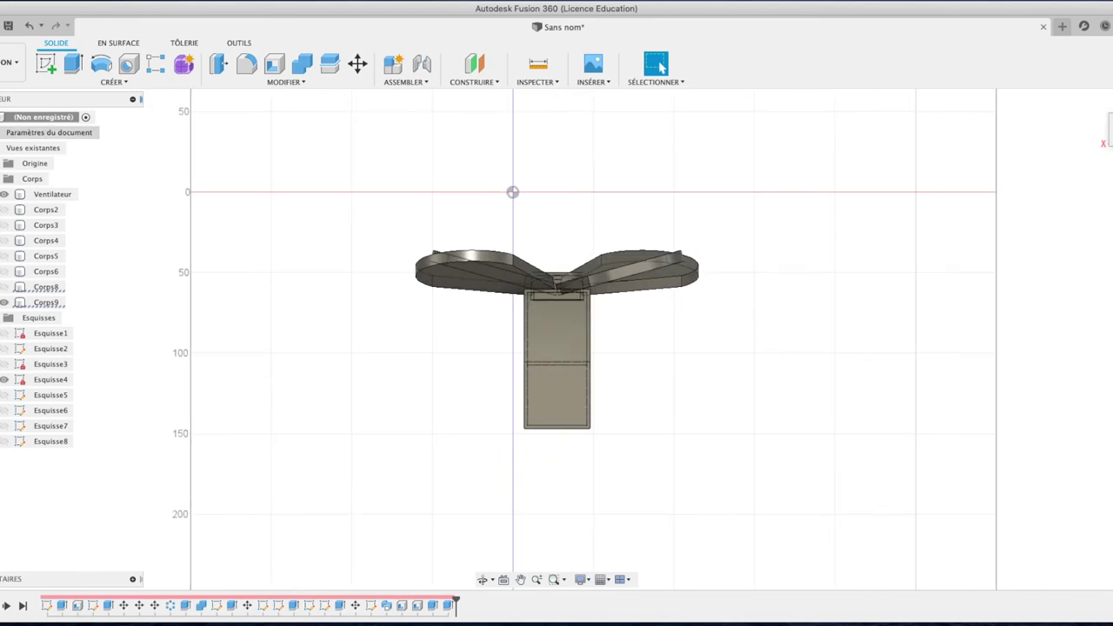
# Sketch a rectangle on the front plane spanning from left of the fan to below the post.
pyautogui.click(45, 62)
pyautogui.click(533, 339)
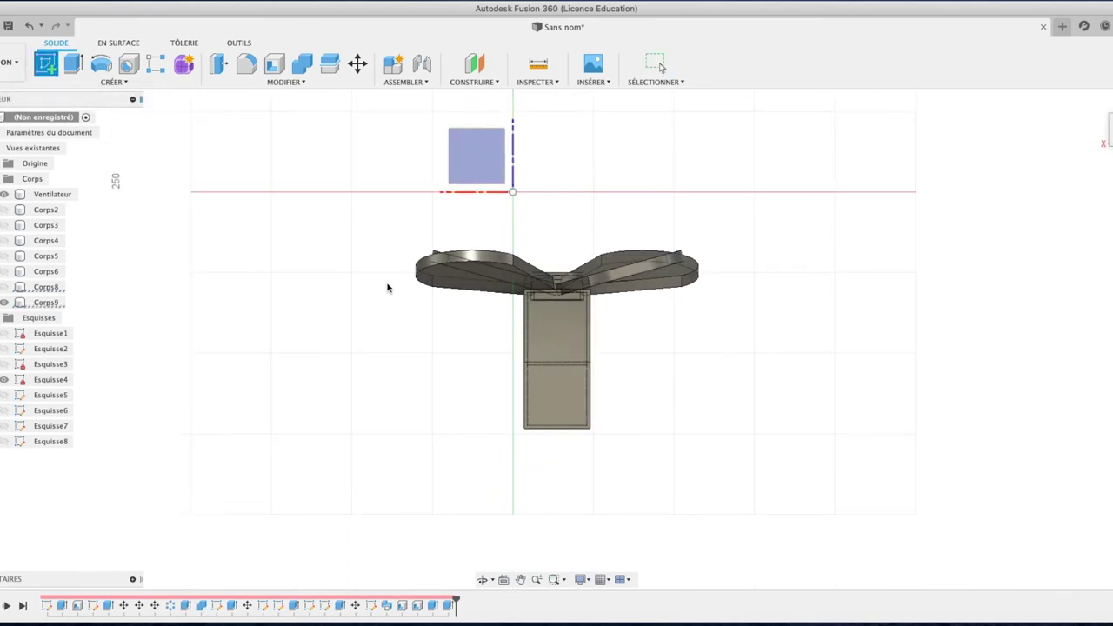
pyautogui.click(489, 163)
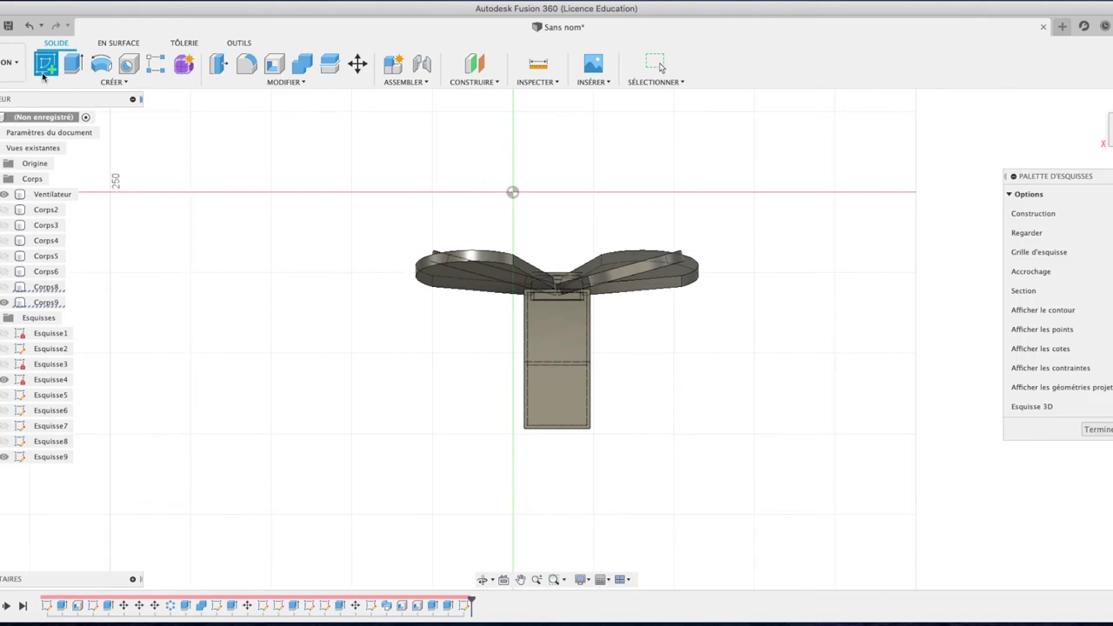
pyautogui.click(73, 64)
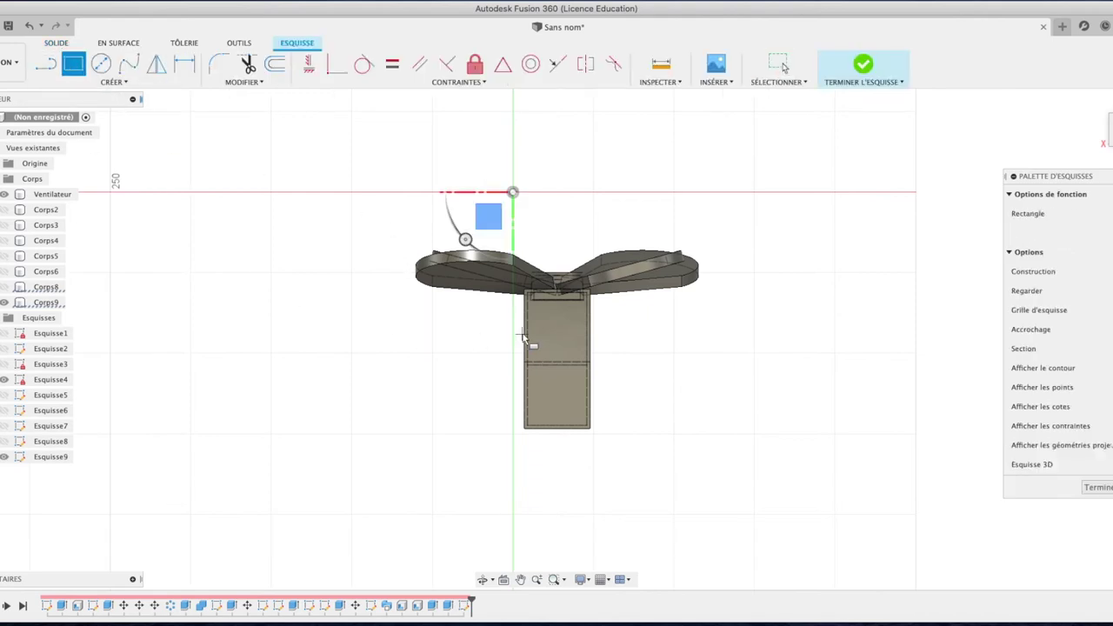
pyautogui.click(404, 244)
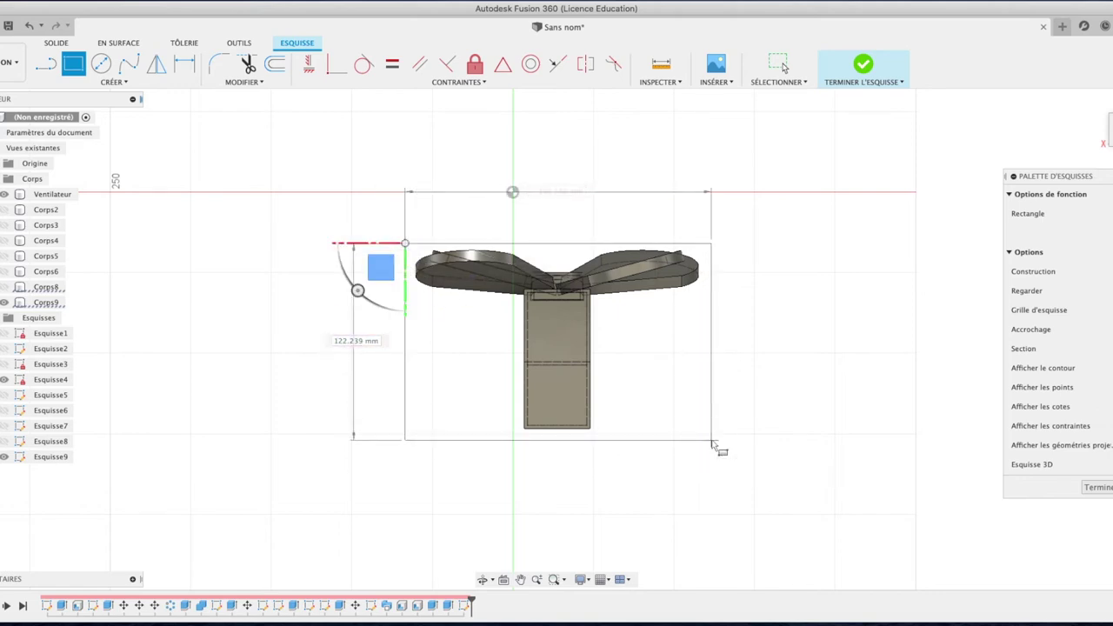
pyautogui.click(711, 441)
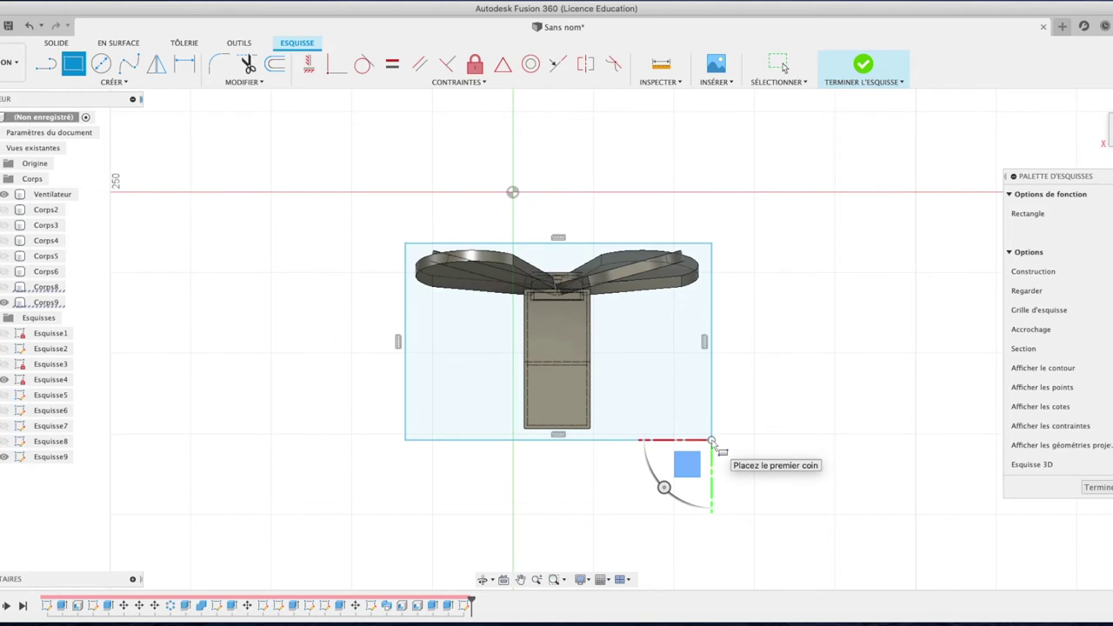
# Extrude the rectangle -10 mm as a new body, plate Corps10.
pyautogui.press('e')
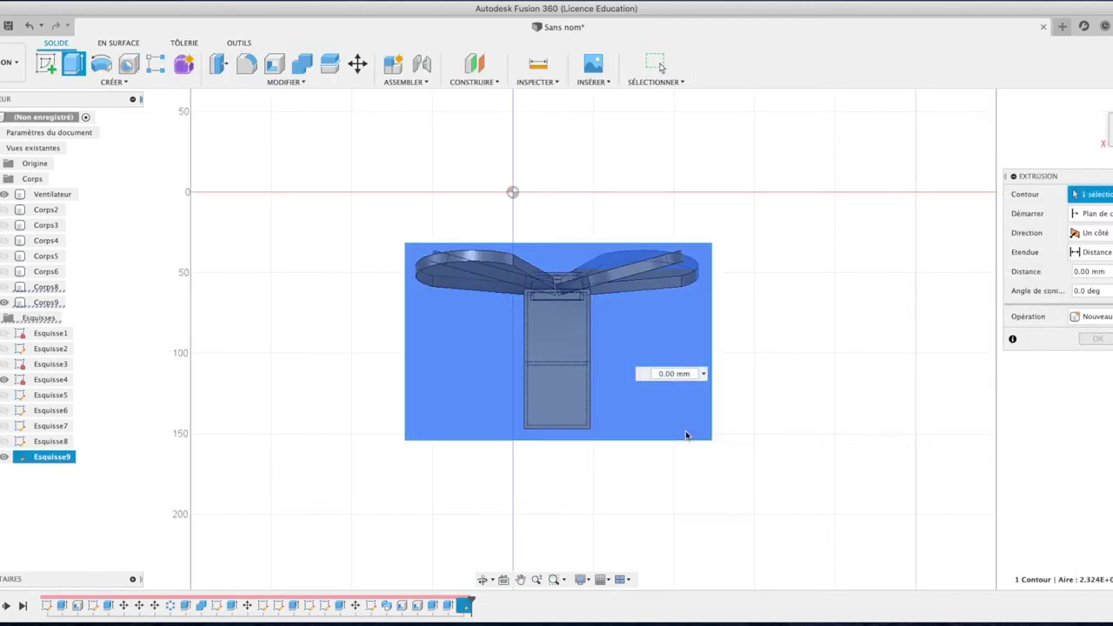
pyautogui.click(1094, 97)
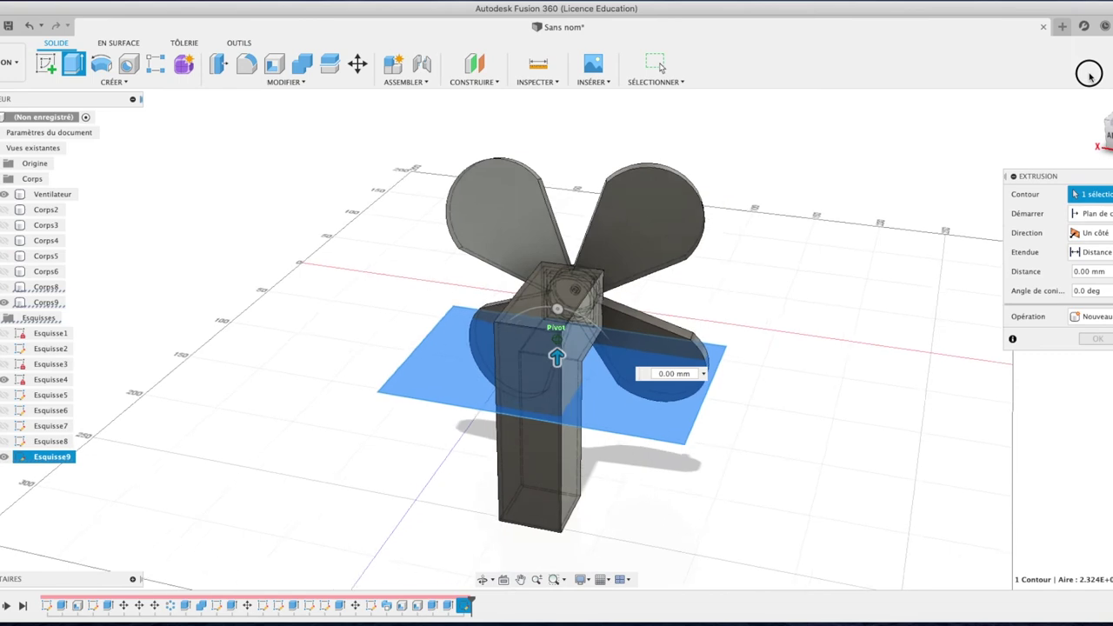
pyautogui.moveTo(557, 357); pyautogui.dragTo(555, 372)
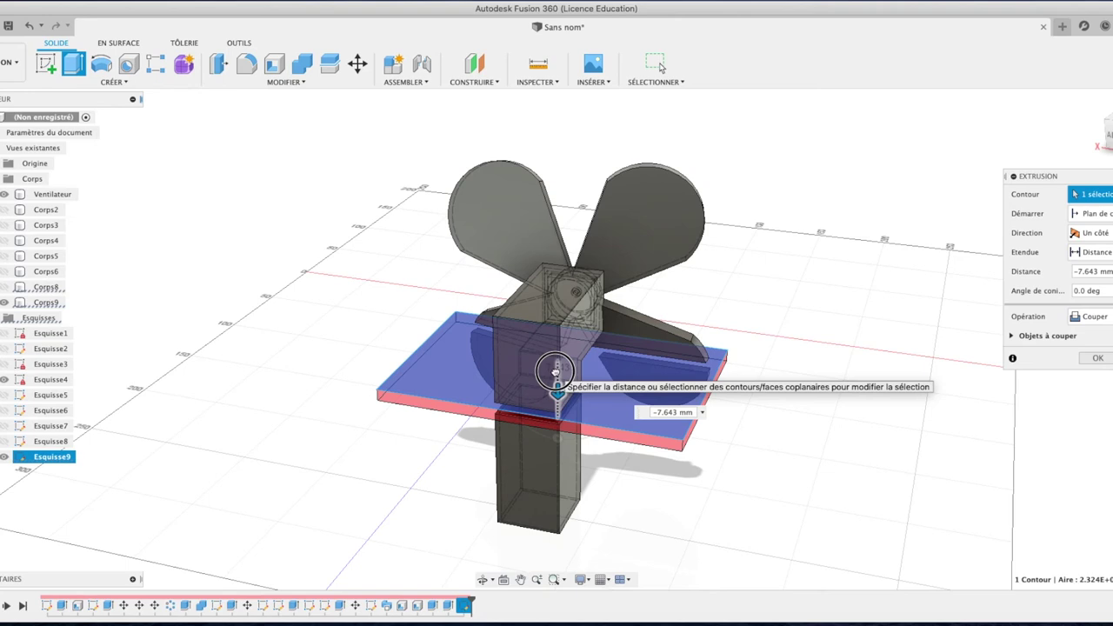
pyautogui.moveTo(555, 372); pyautogui.dragTo(554, 375)
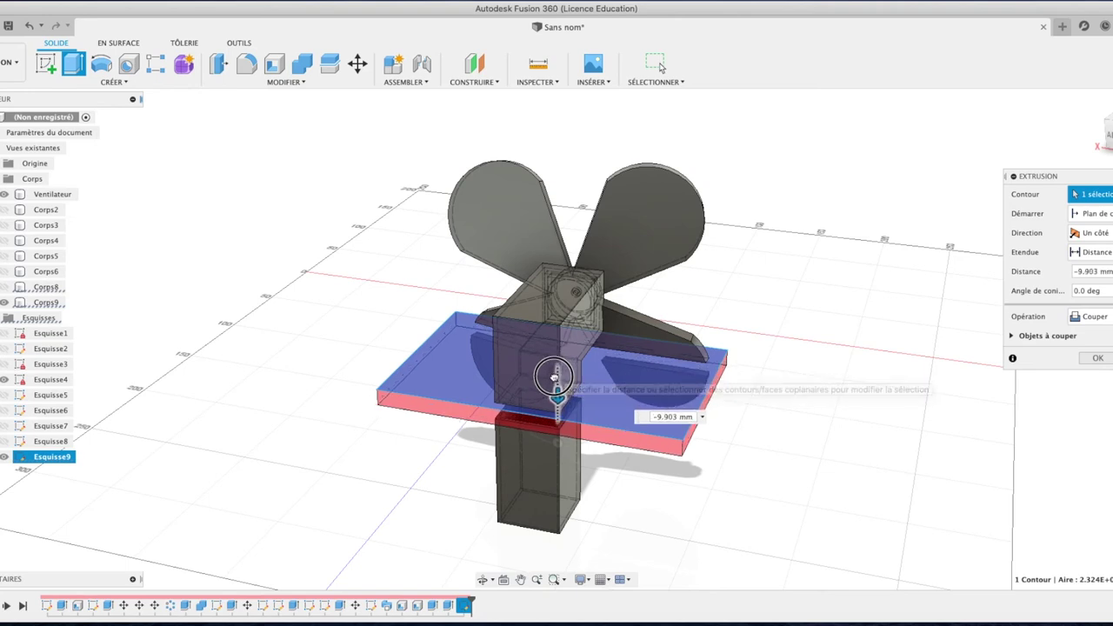
pyautogui.moveTo(554, 375); pyautogui.dragTo(558, 396)
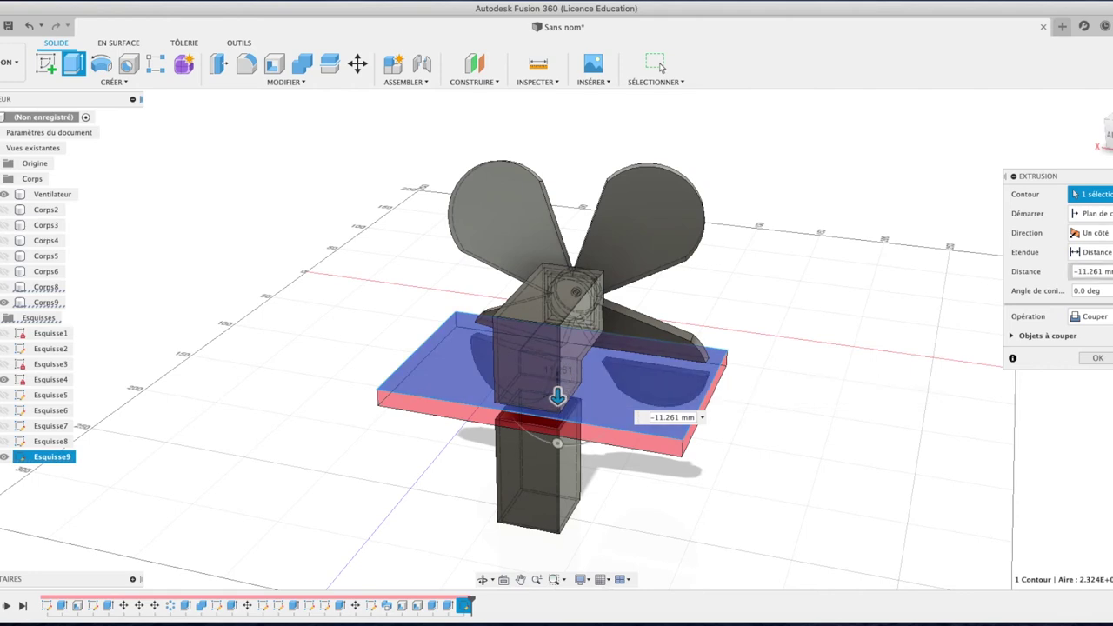
pyautogui.click(1081, 272)
pyautogui.write('-10')
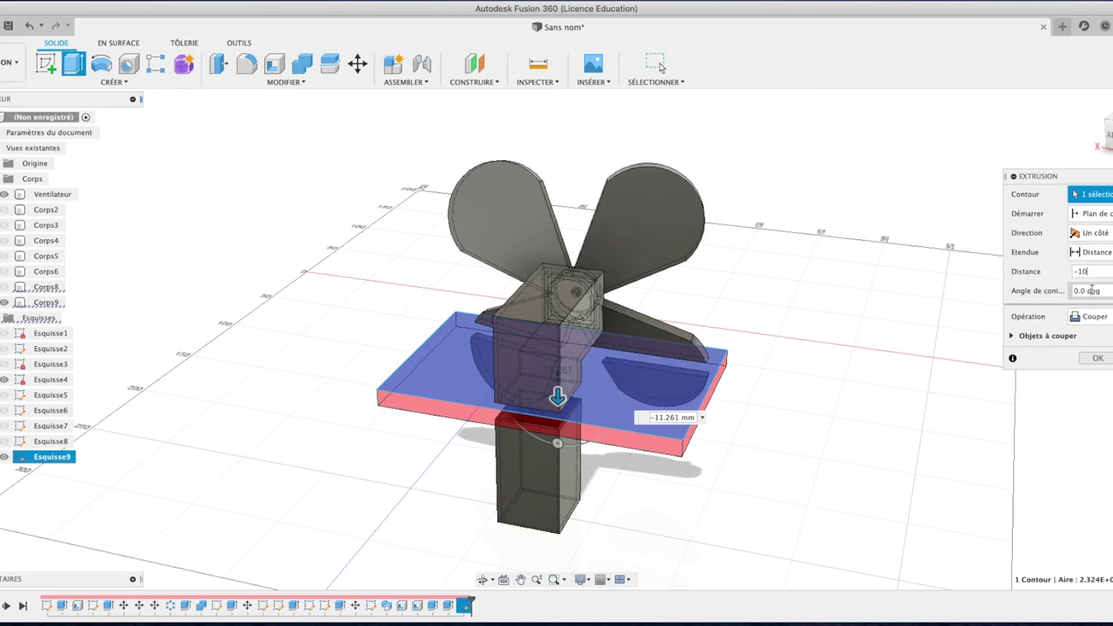
pyautogui.click(1091, 316)
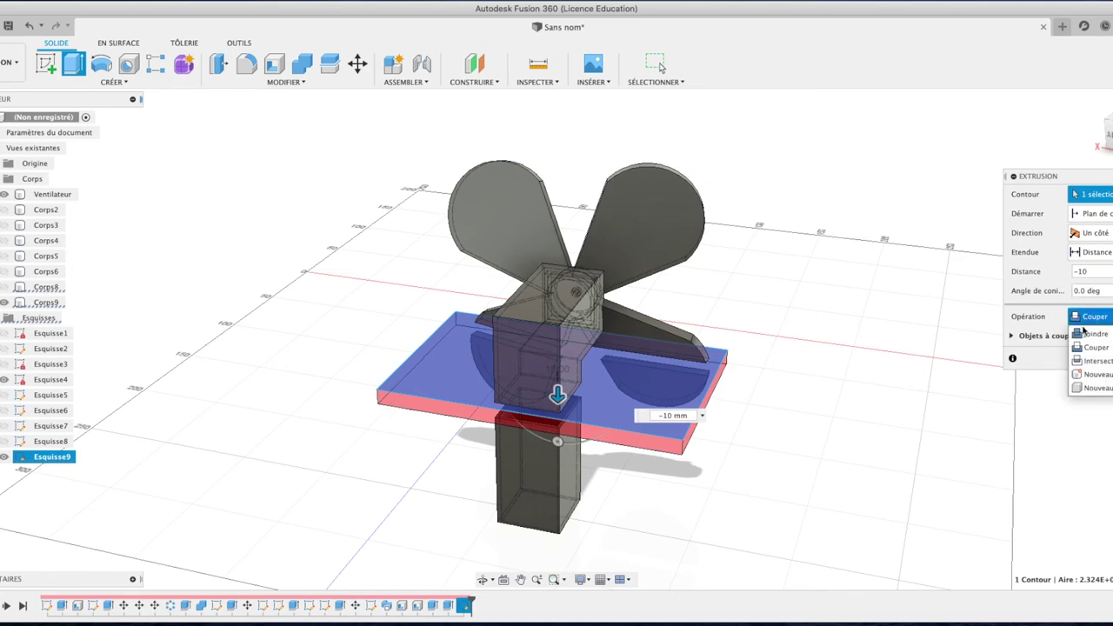
pyautogui.click(1083, 379)
pyautogui.click(1097, 338)
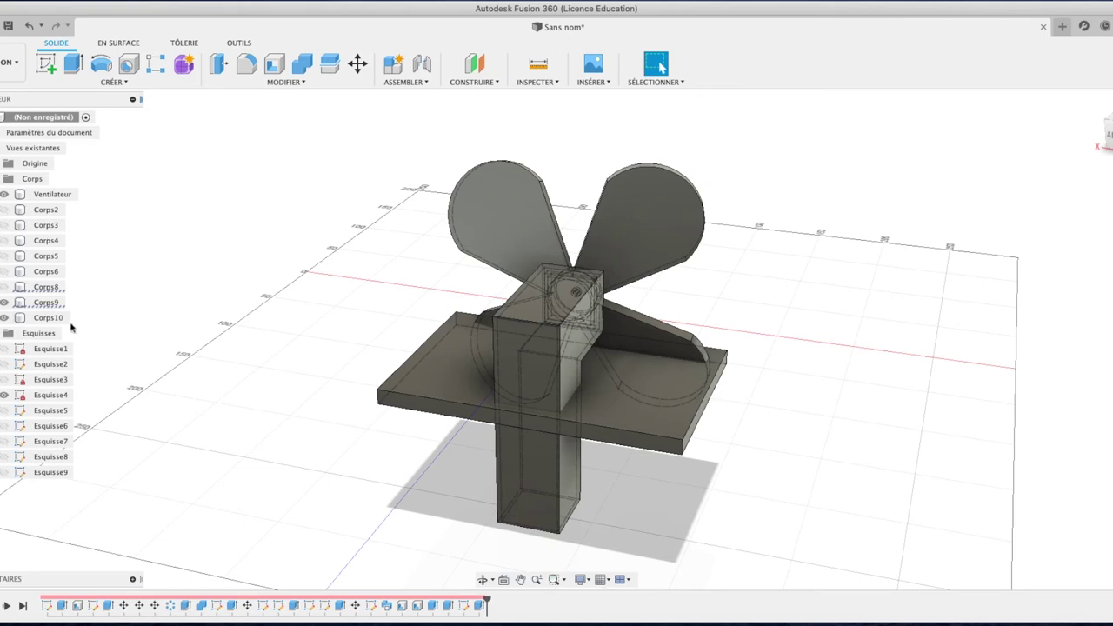
pyautogui.click(71, 323)
# Move Corps10 down about 92 mm to the foot of the upright.
pyautogui.press('m')
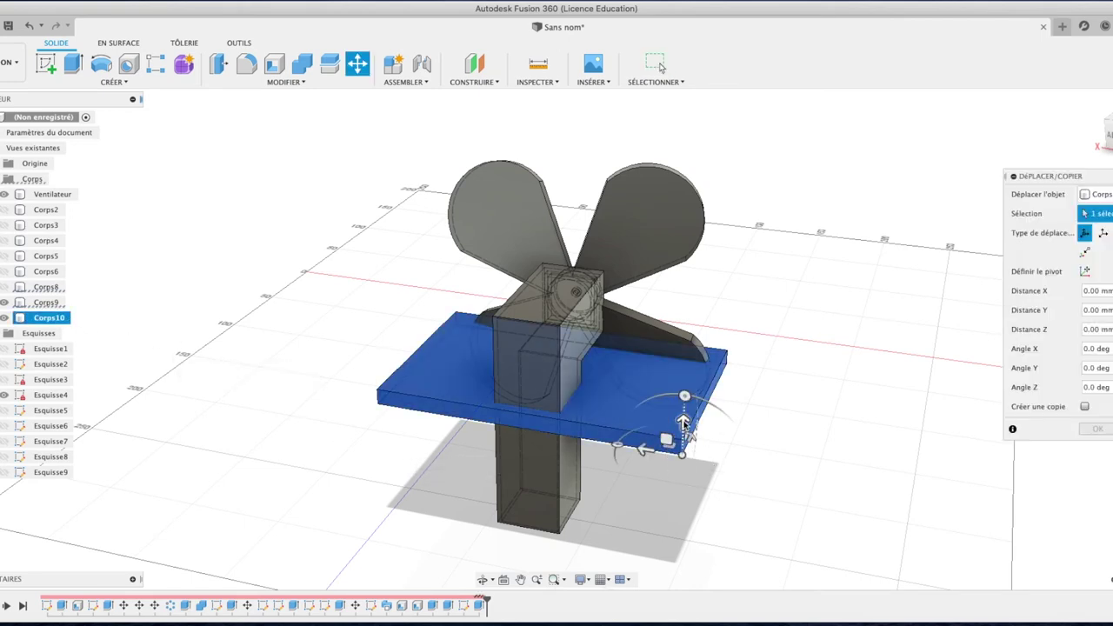
pyautogui.moveTo(684, 423); pyautogui.dragTo(674, 552)
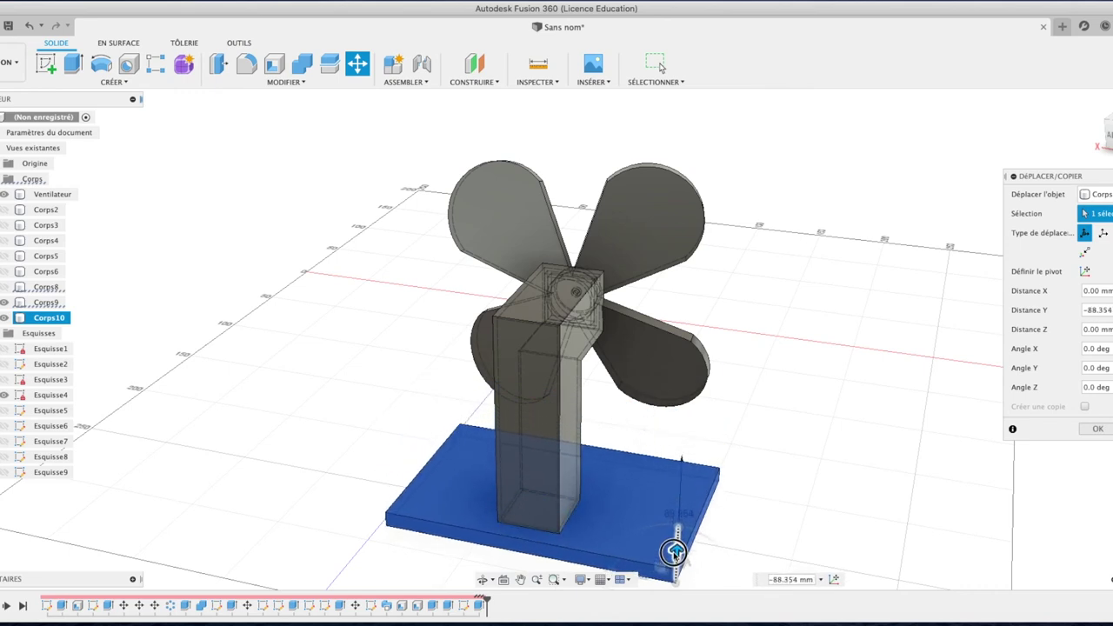
pyautogui.moveTo(674, 552); pyautogui.dragTo(676, 557)
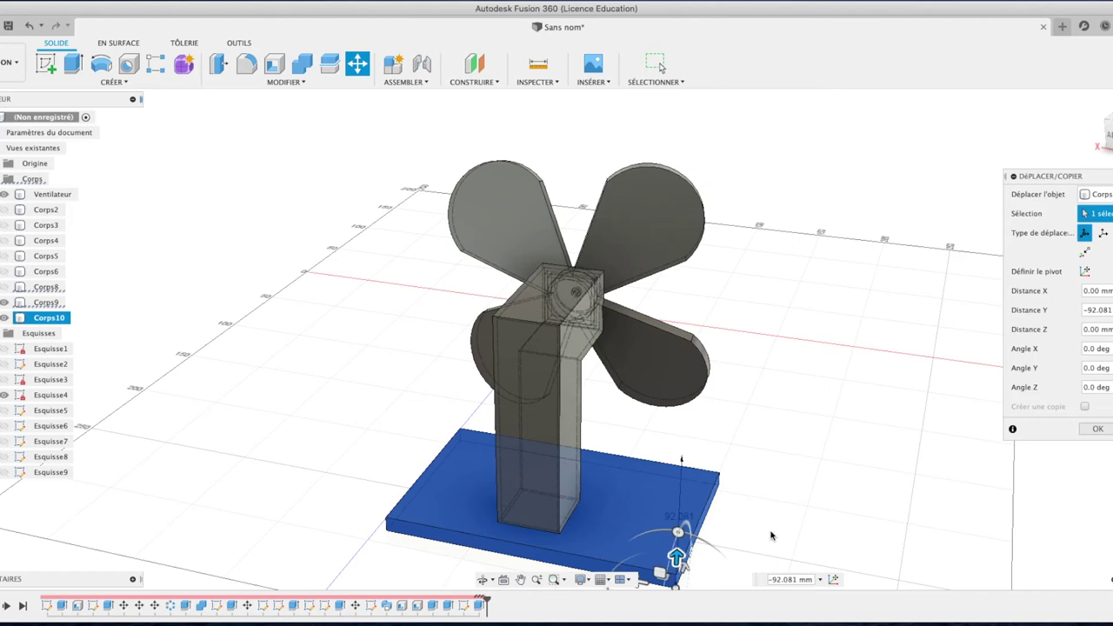
pyautogui.click(1097, 429)
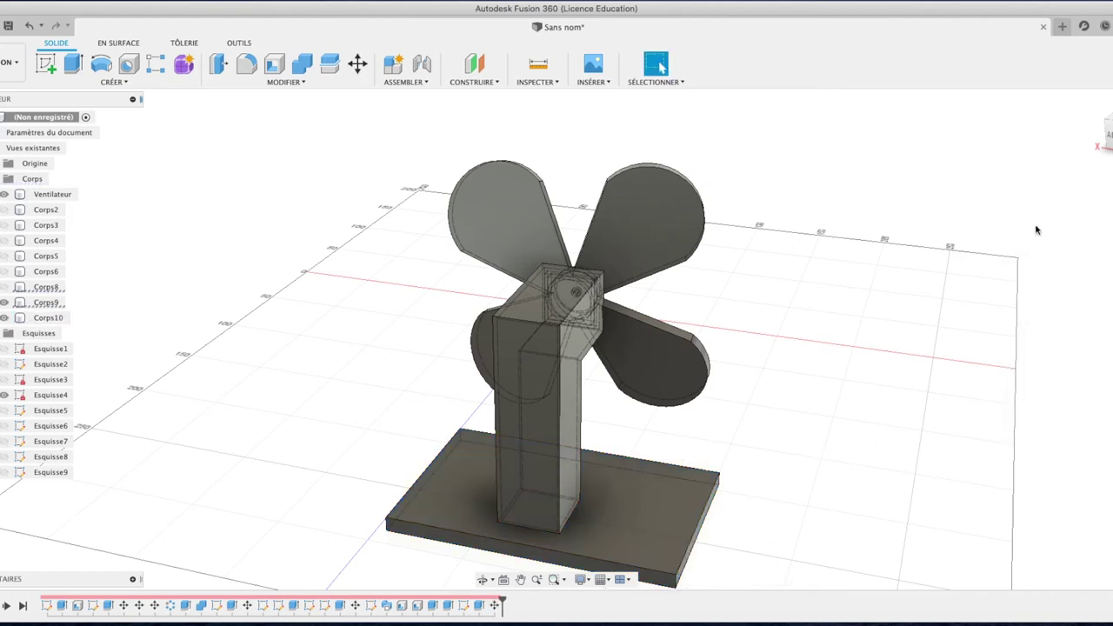
# Shell the base plate from its bottom face, inward, with 5 mm wall thickness.
pyautogui.keyDown('shift'); pyautogui.moveTo(557, 327); pyautogui.dragTo(622, 395, button='middle'); pyautogui.keyUp('shift')
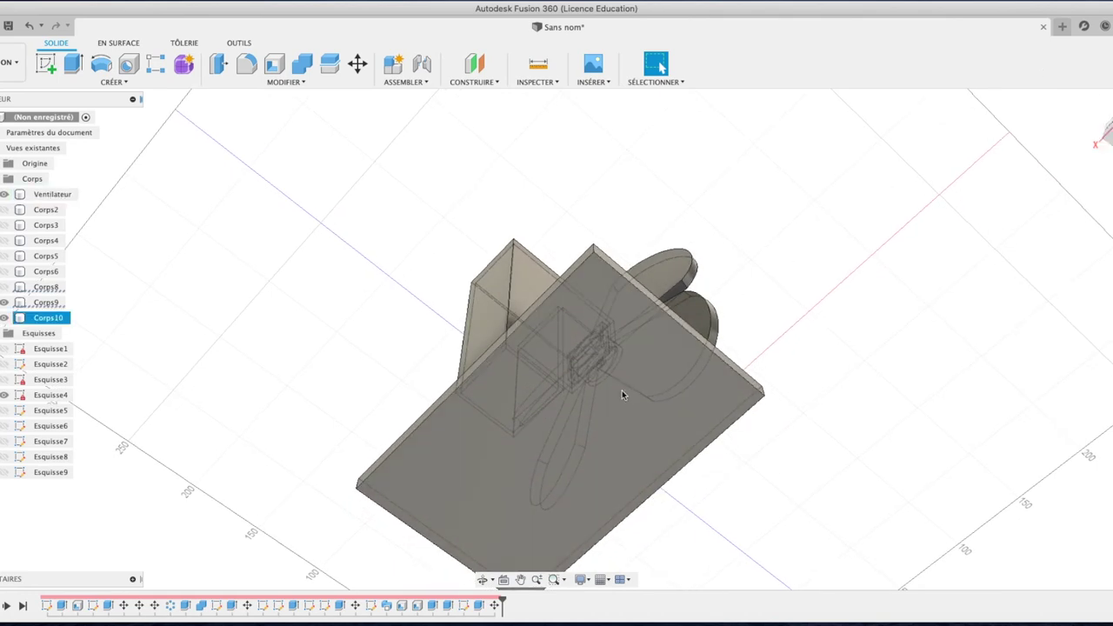
pyautogui.click(619, 392)
pyautogui.click(274, 63)
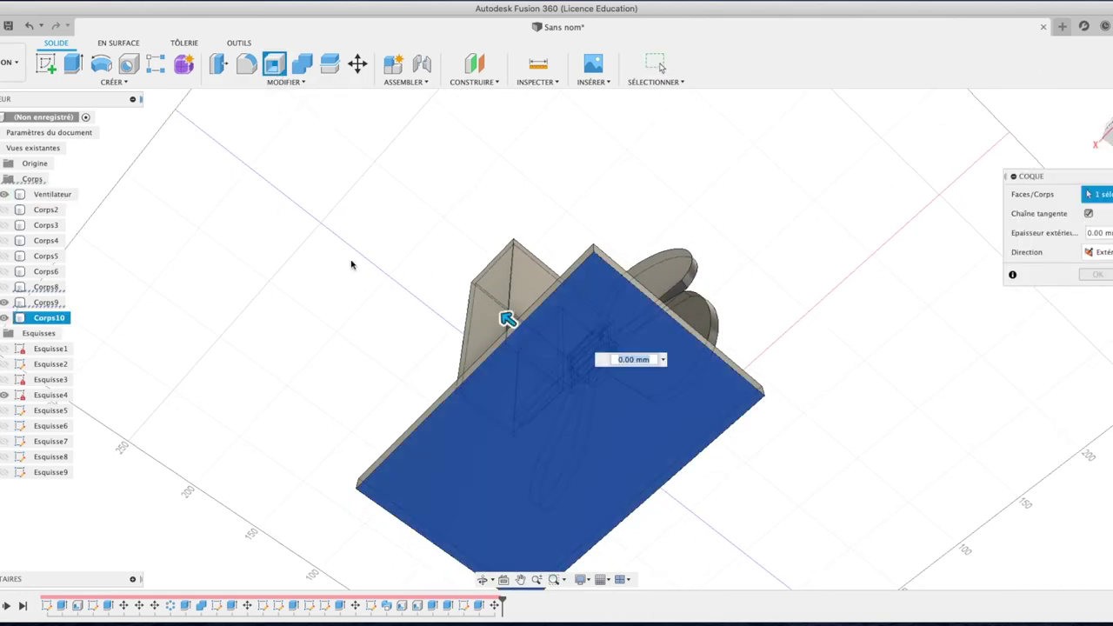
pyautogui.click(1098, 251)
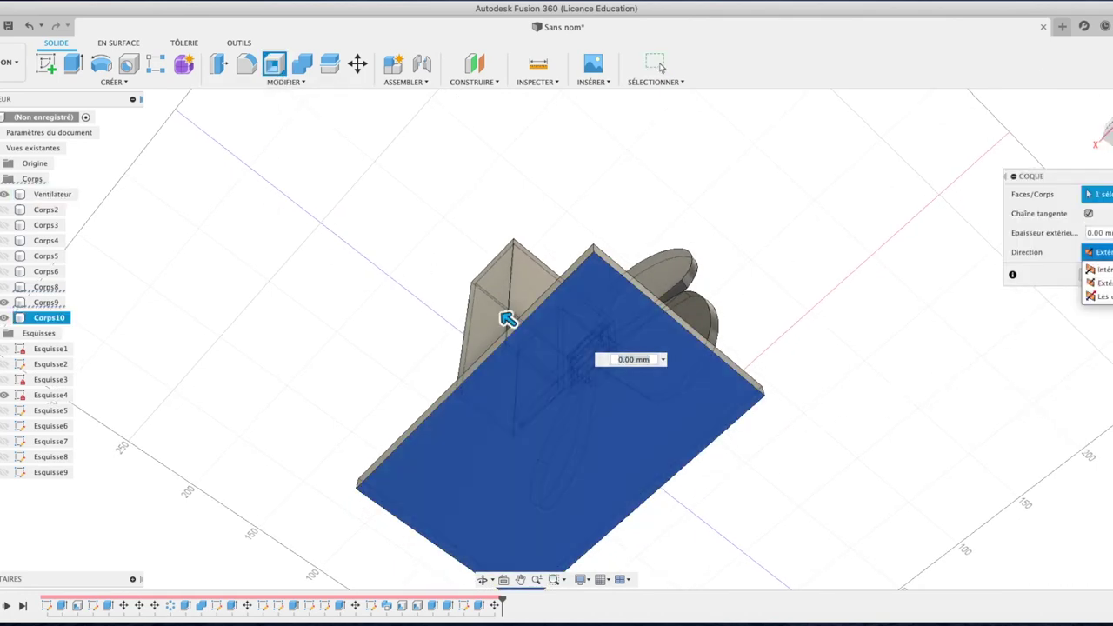
pyautogui.click(1092, 269)
pyautogui.click(1098, 233)
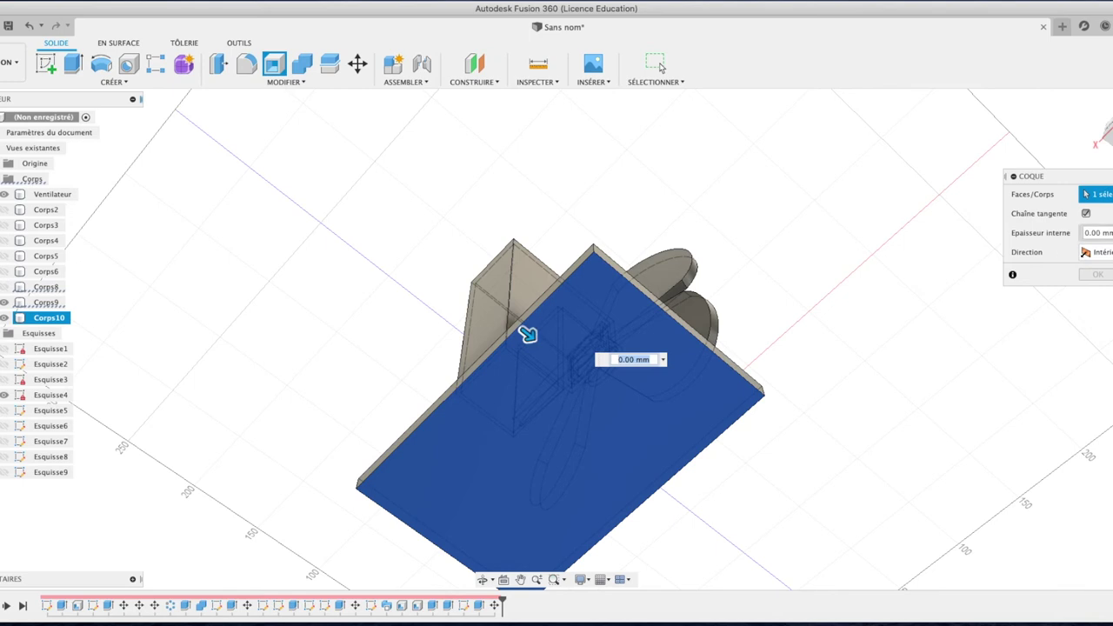
pyautogui.write('2')
pyautogui.press('Return')
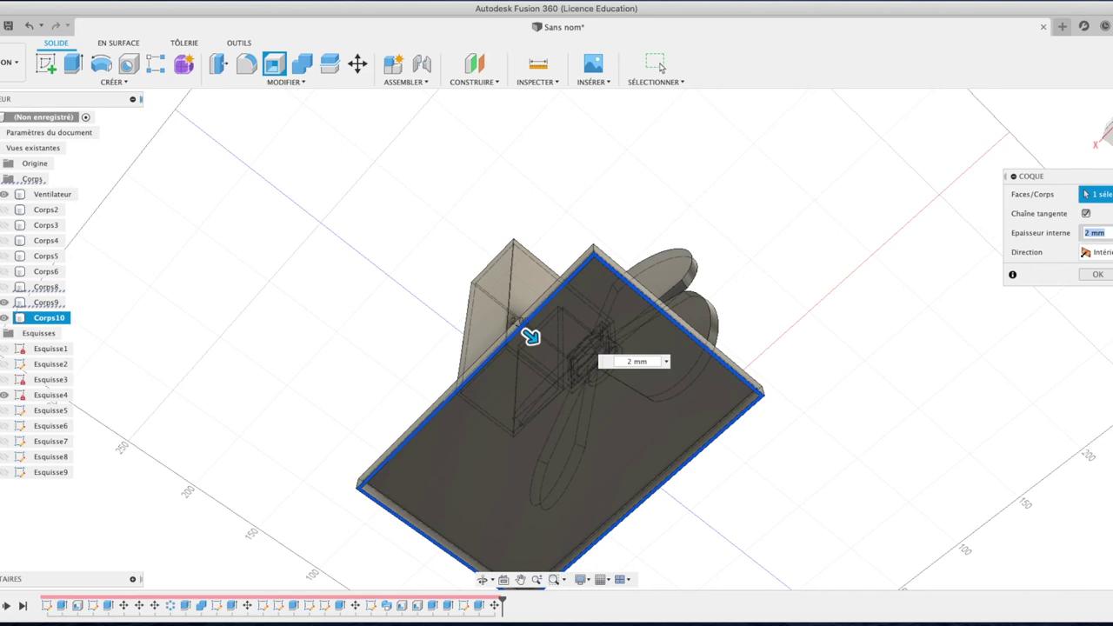
pyautogui.write('5')
pyautogui.click(1104, 278)
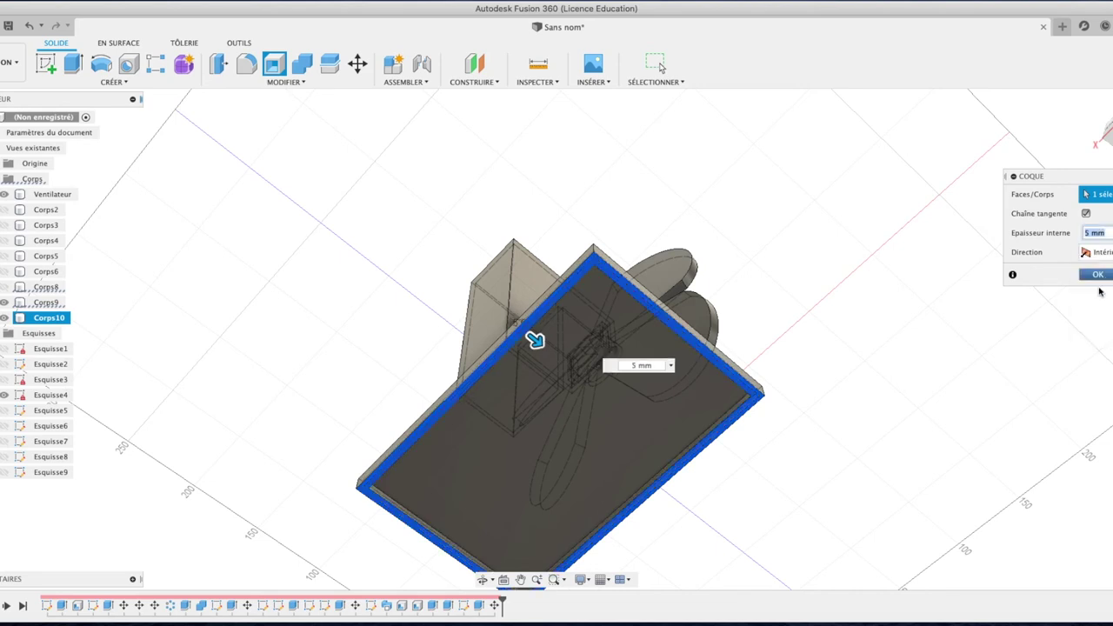
pyautogui.click(1097, 277)
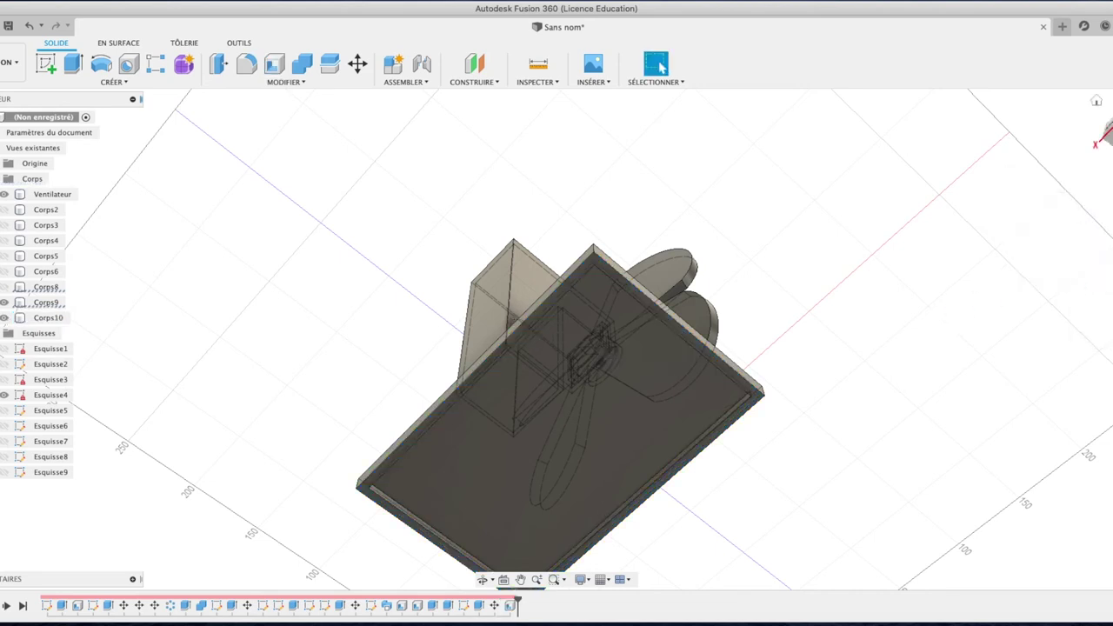
# Move base plate Corps10 up 12.783 mm along Y so it meets the stand's foot.
pyautogui.moveTo(1100, 139)
pyautogui.mouseDown()
pyautogui.moveTo(1025, 203)
pyautogui.moveTo(922, 177)
pyautogui.moveTo(922, 194)
pyautogui.moveTo(841, 182)
pyautogui.moveTo(845, 197)
pyautogui.mouseUp()
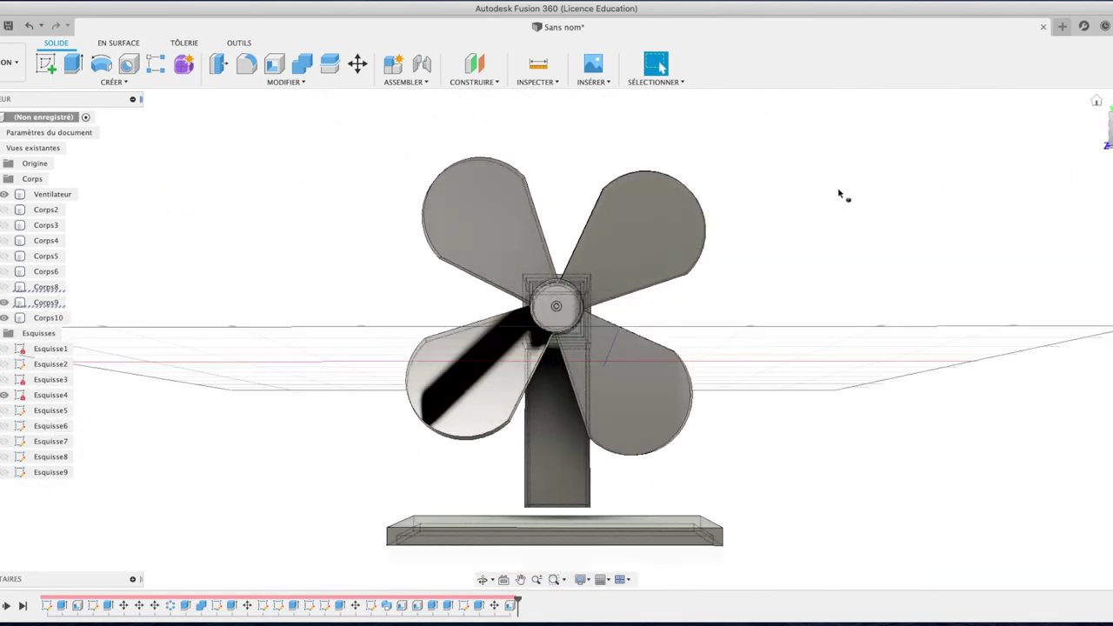
pyautogui.click(45, 318)
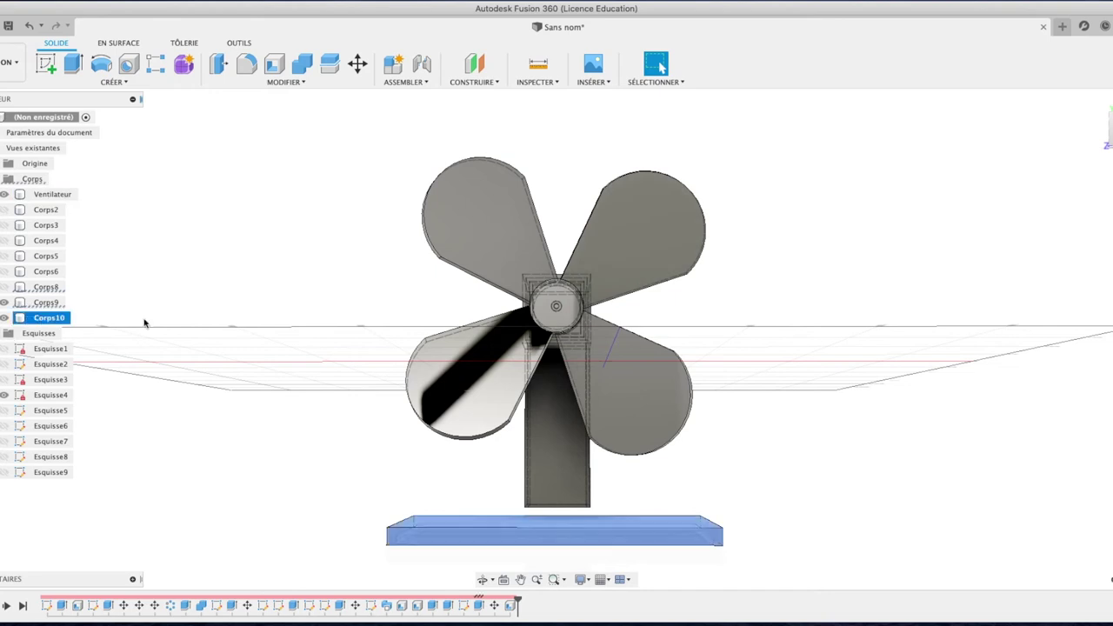
pyautogui.press('m')
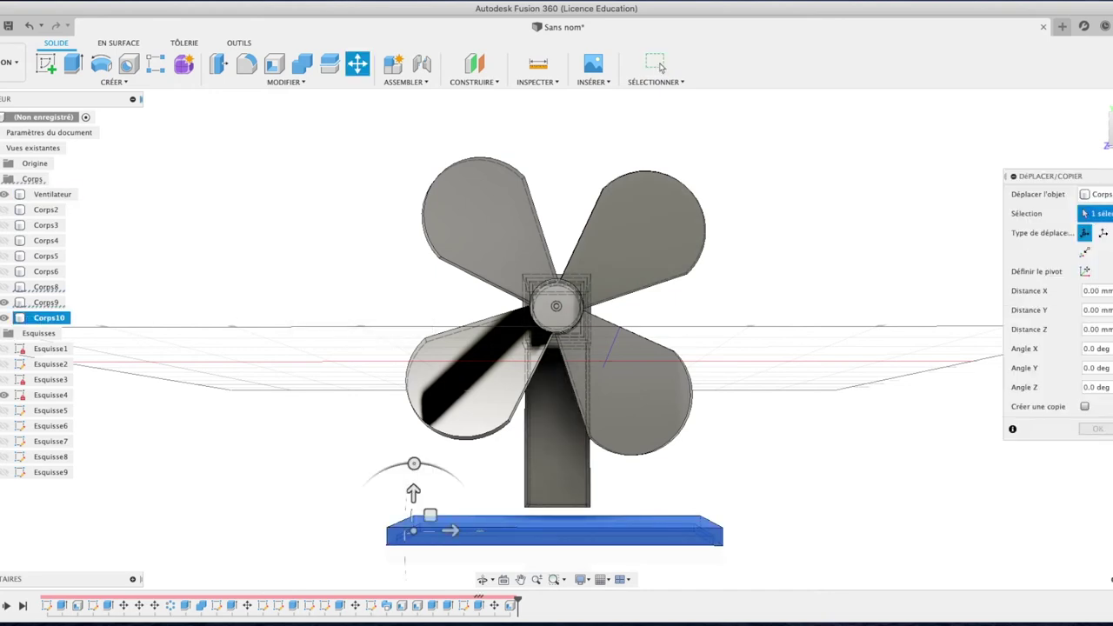
pyautogui.click(1106, 124)
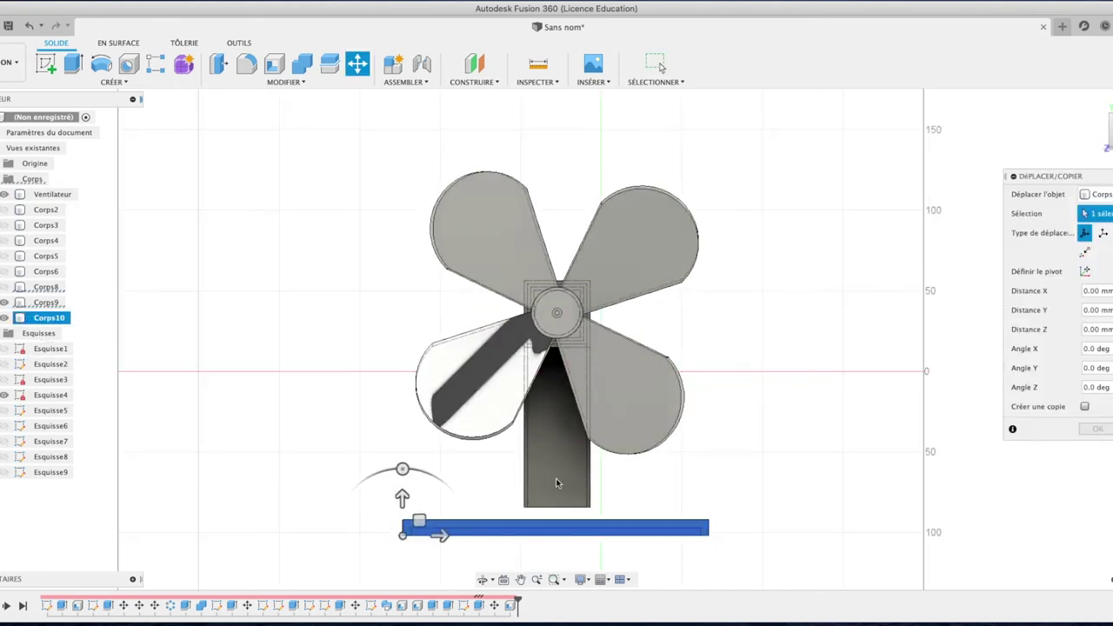
pyautogui.moveTo(403, 502); pyautogui.dragTo(403, 482)
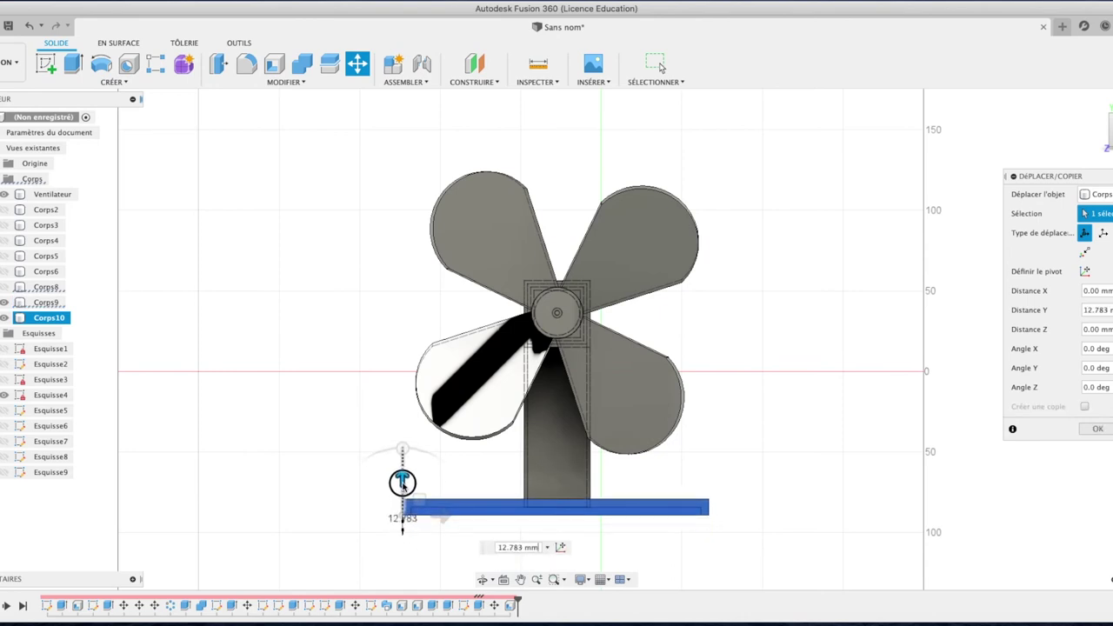
pyautogui.click(1093, 430)
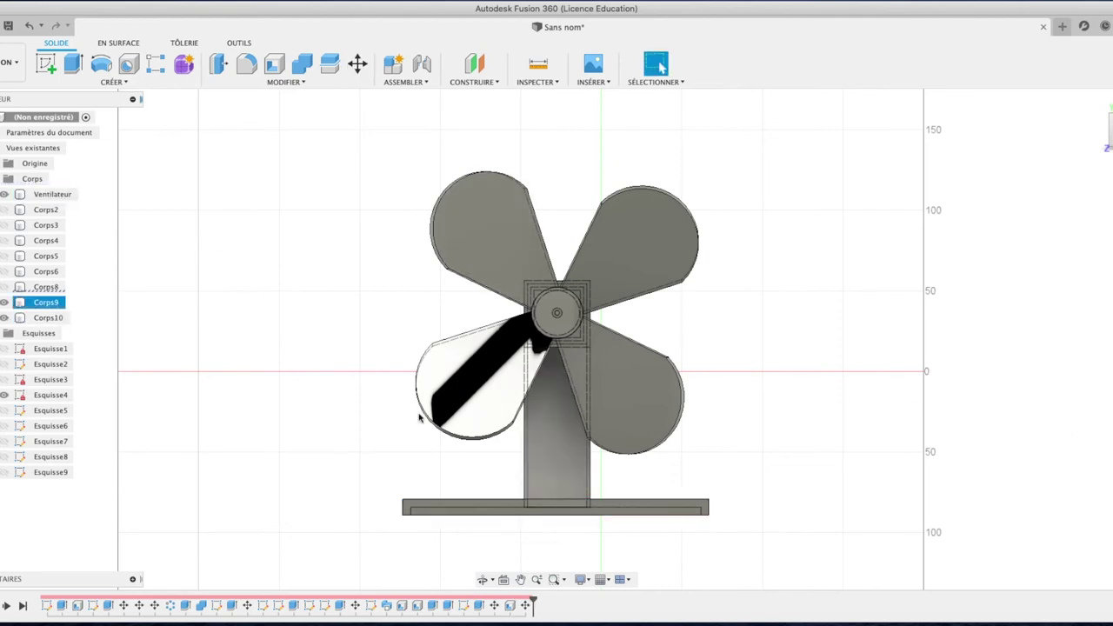
# Rename body Corps9 to 'corps ventilateur' in the browser.
pyautogui.doubleClick(46, 303)
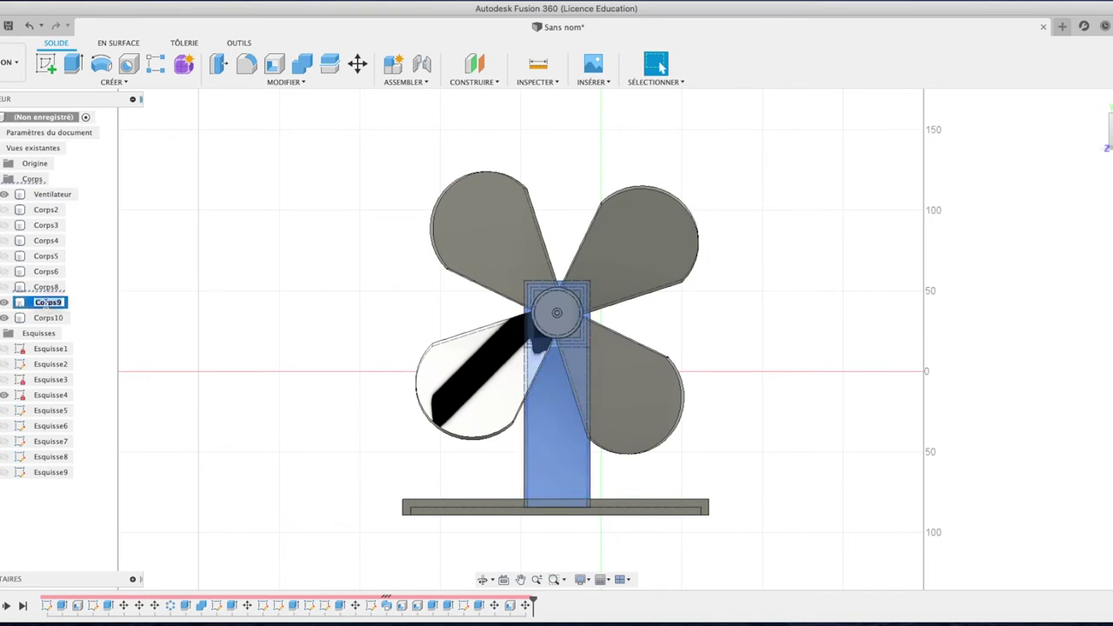
pyautogui.write('For')
pyautogui.write(' ven')
pyautogui.write('teur')
pyautogui.press('Return')
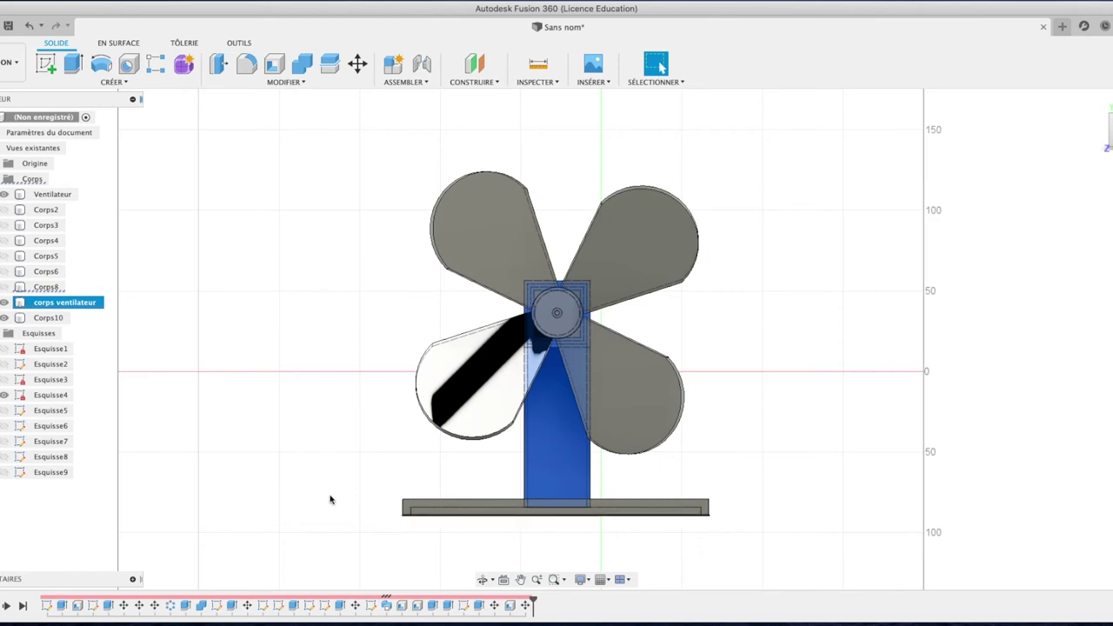
pyautogui.click(318, 439)
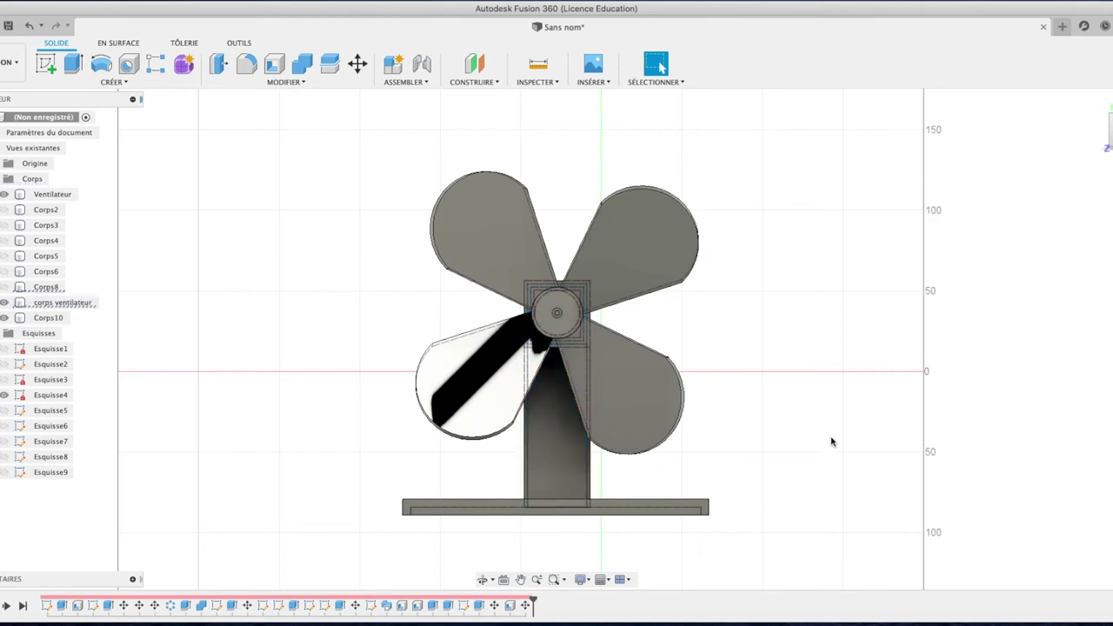
pyautogui.click(286, 82)
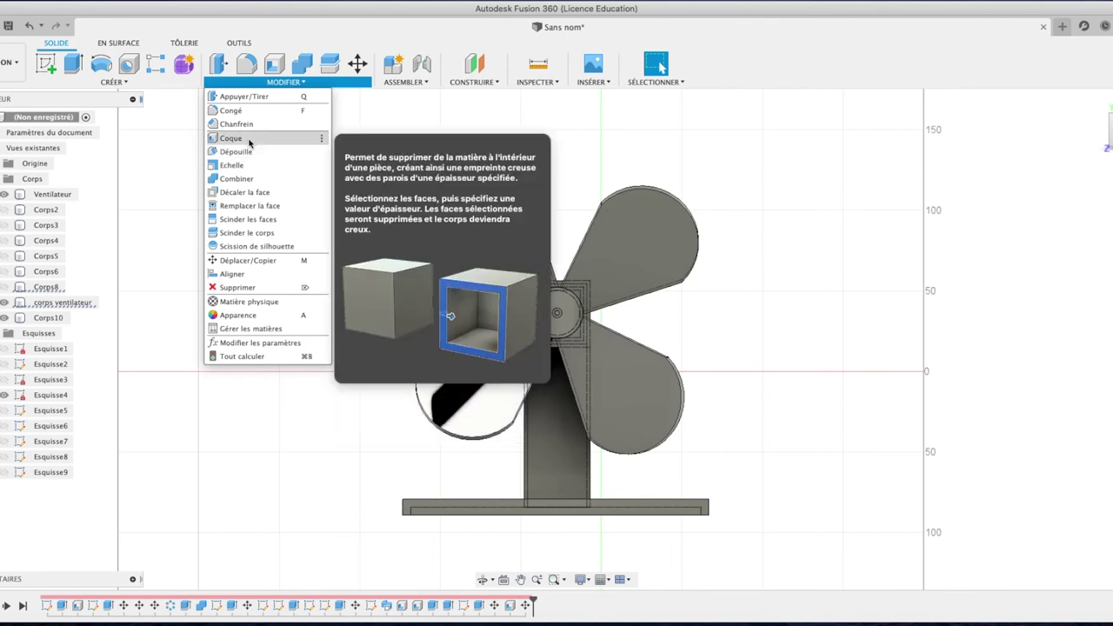
# Combine-cut base plate Corps10 from corps ventilateur, keeping the tool body.
pyautogui.click(236, 178)
pyautogui.click(588, 481)
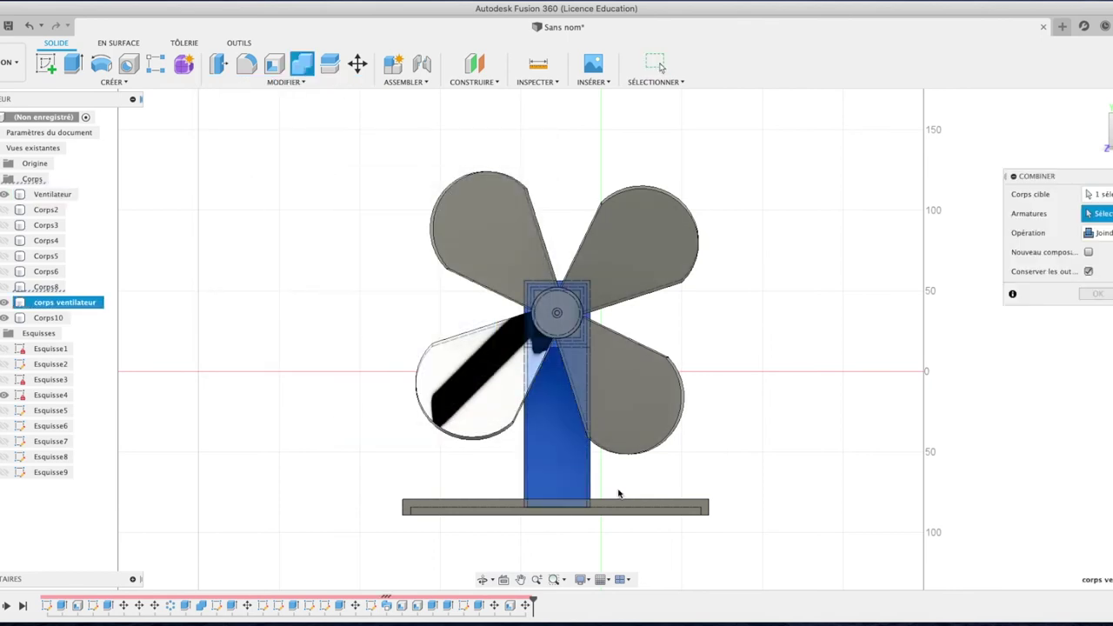
pyautogui.click(662, 506)
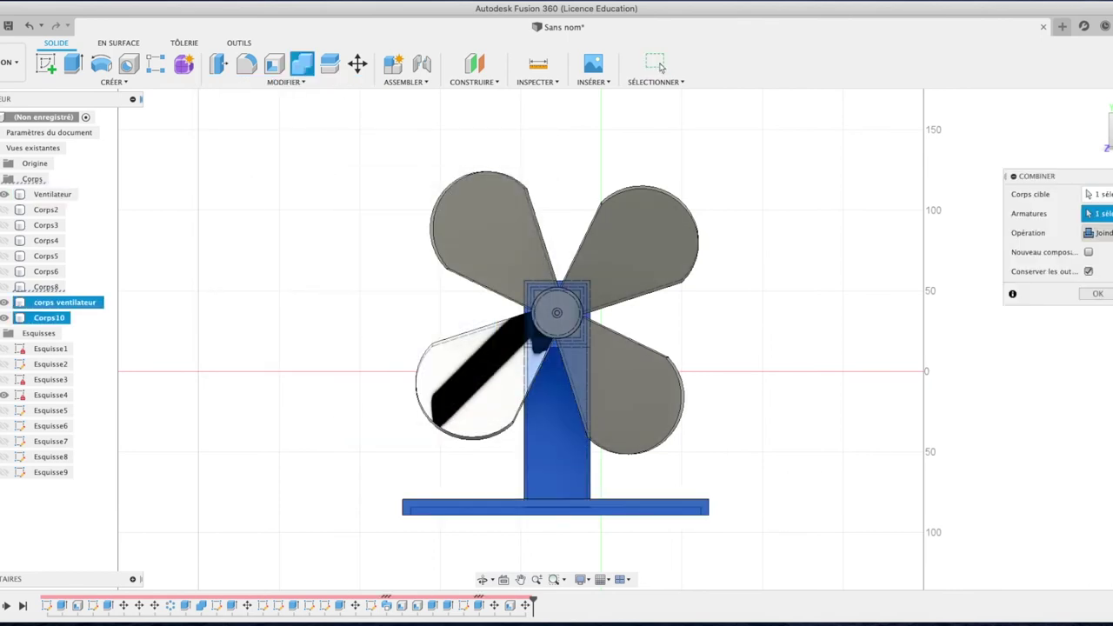
pyautogui.click(1097, 232)
pyautogui.click(1097, 264)
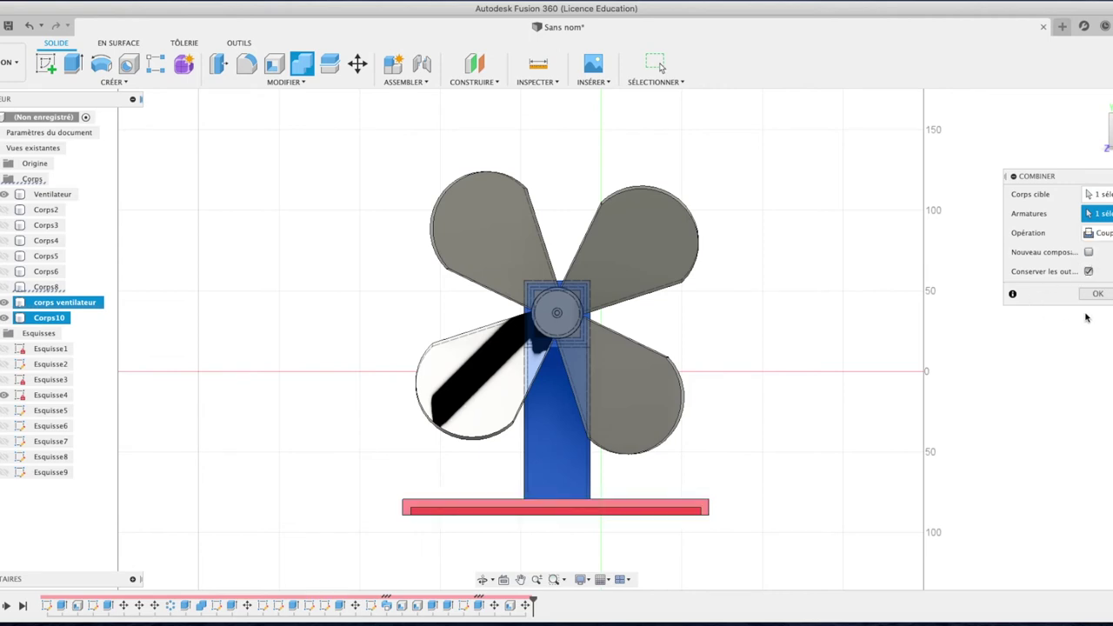
pyautogui.click(1097, 296)
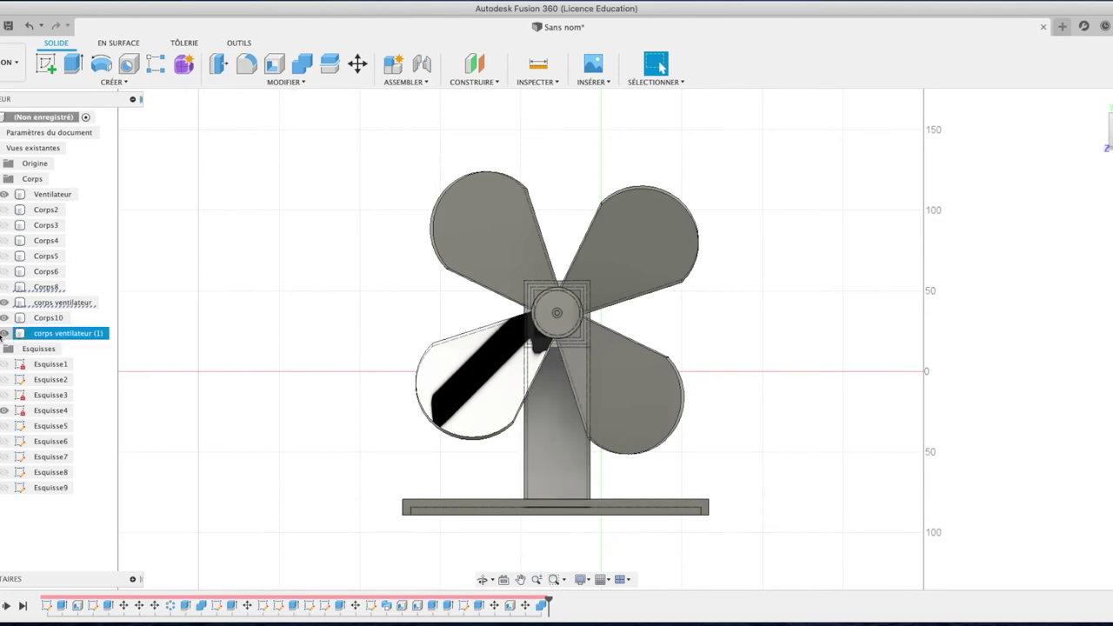
# Hide the original corps ventilateur, leaving corps ventilateur (1) visible in the home view.
pyautogui.click(55, 337)
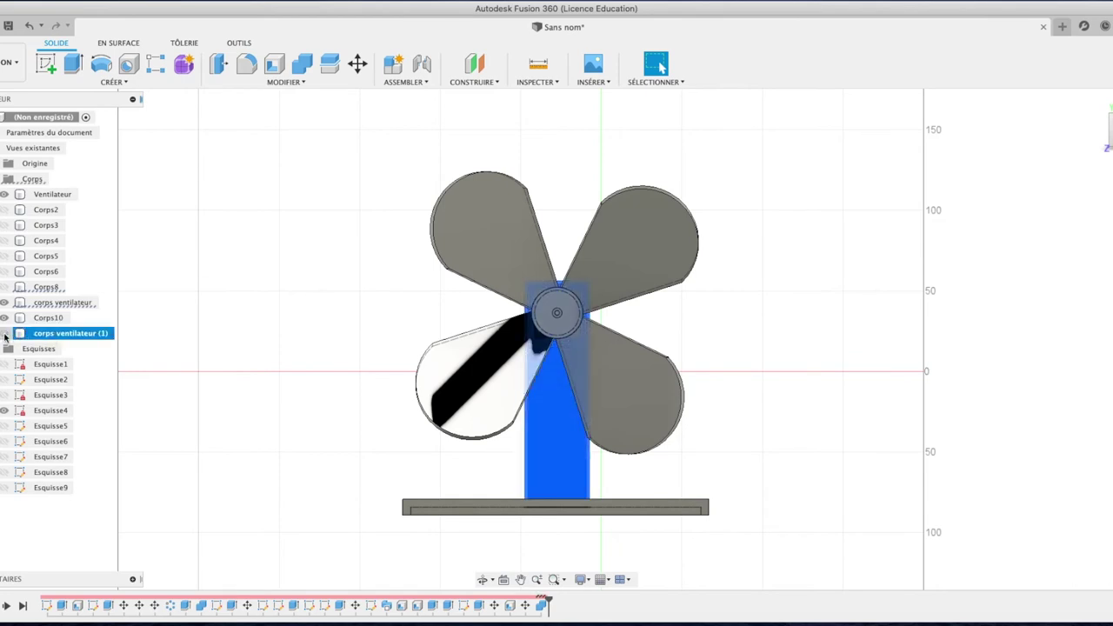
pyautogui.click(4, 303)
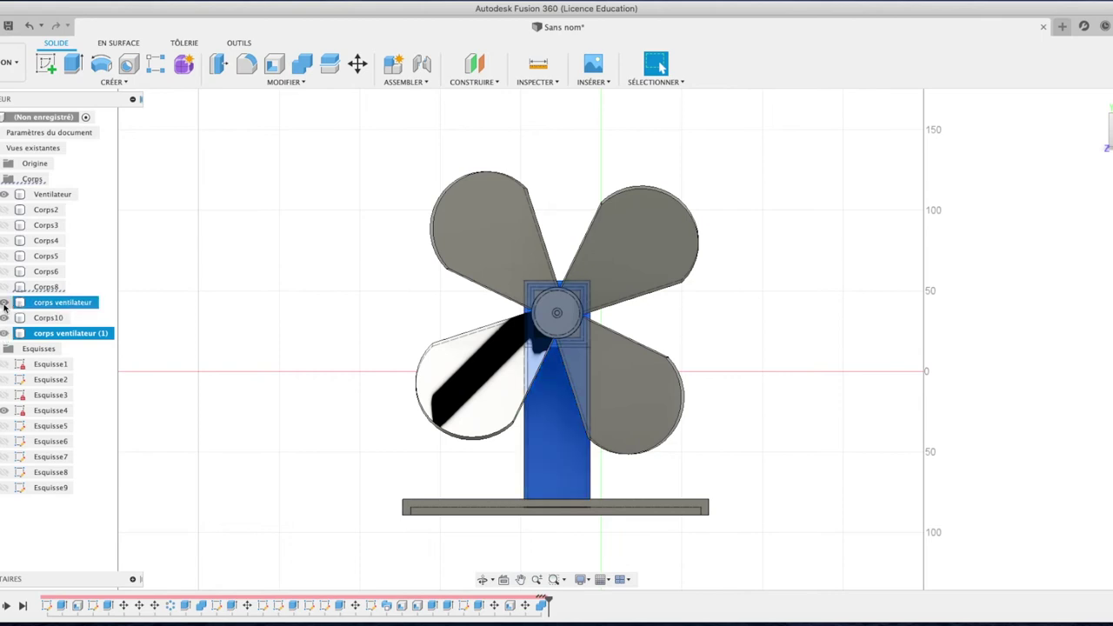
pyautogui.click(4, 303)
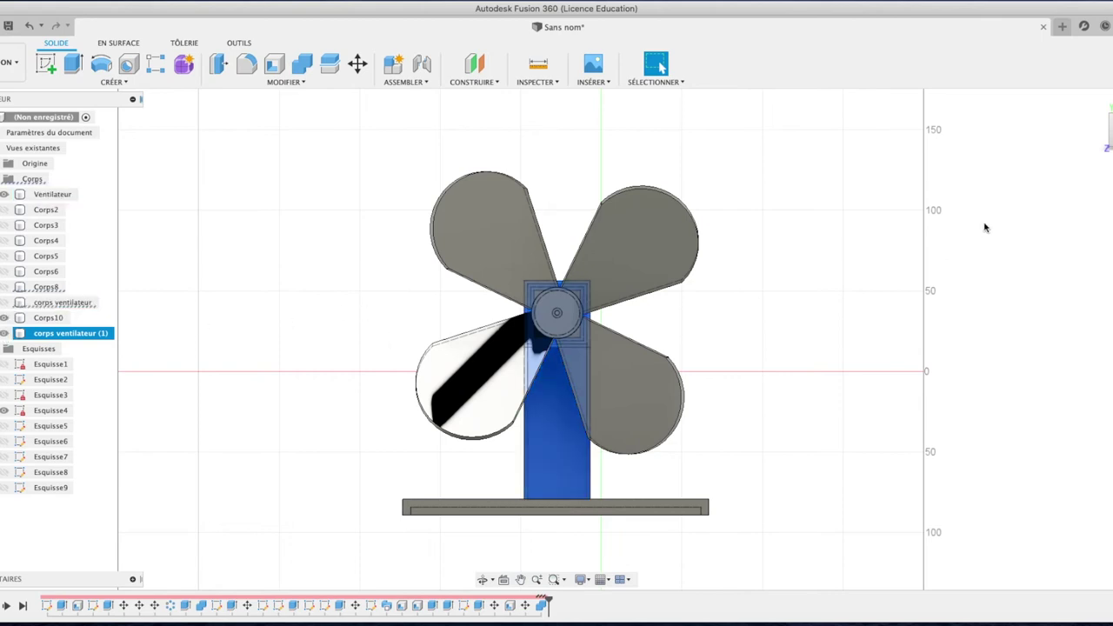
pyautogui.click(1096, 101)
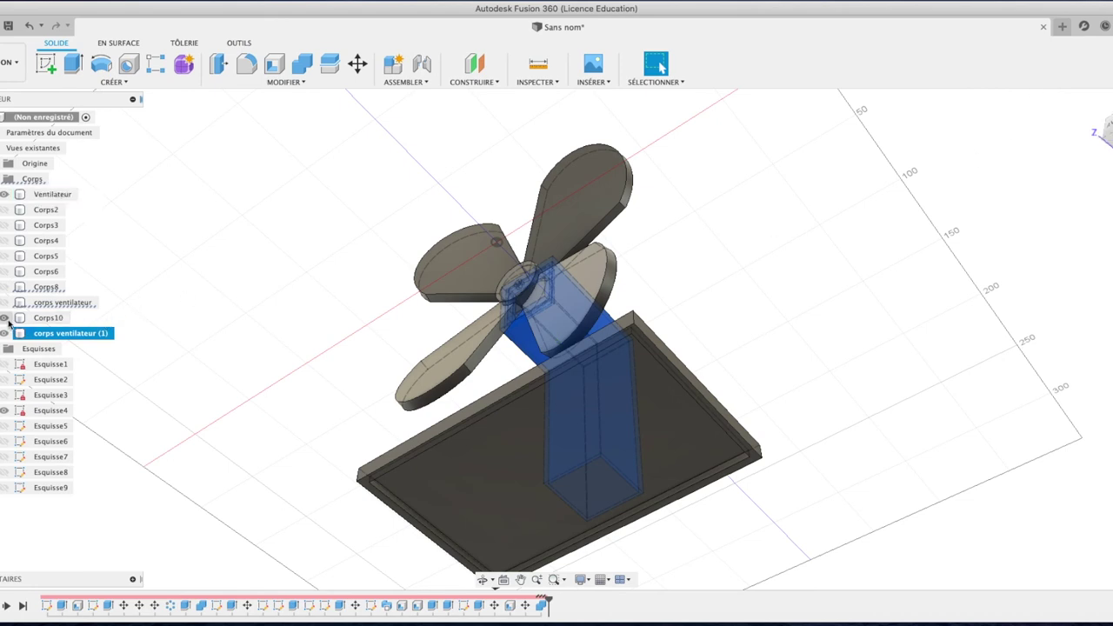
pyautogui.click(4, 318)
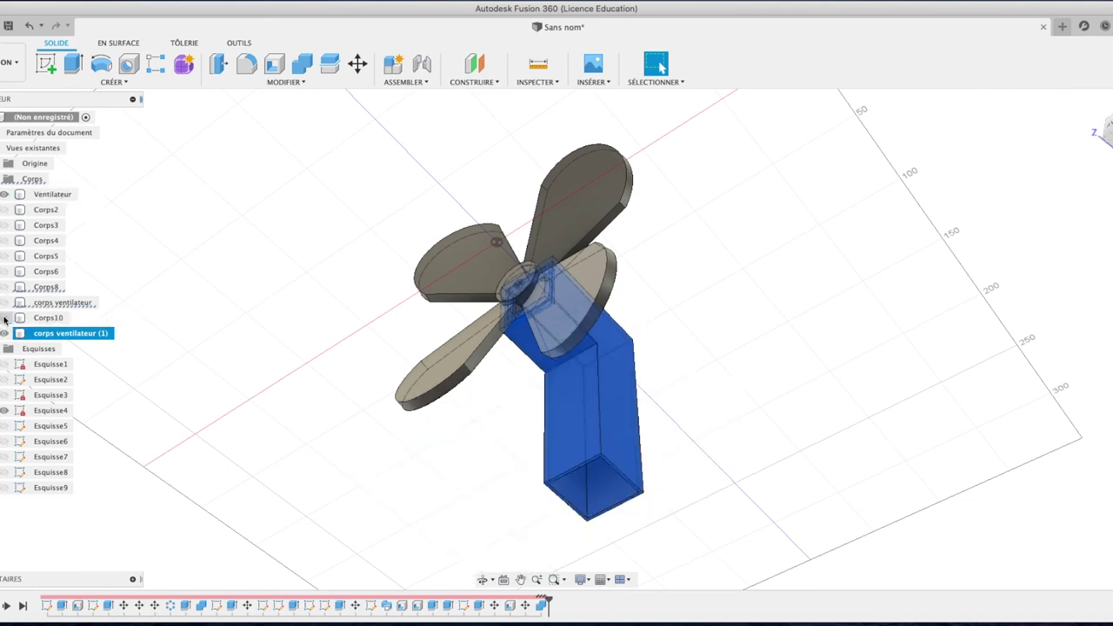
pyautogui.click(4, 318)
pyautogui.click(4, 335)
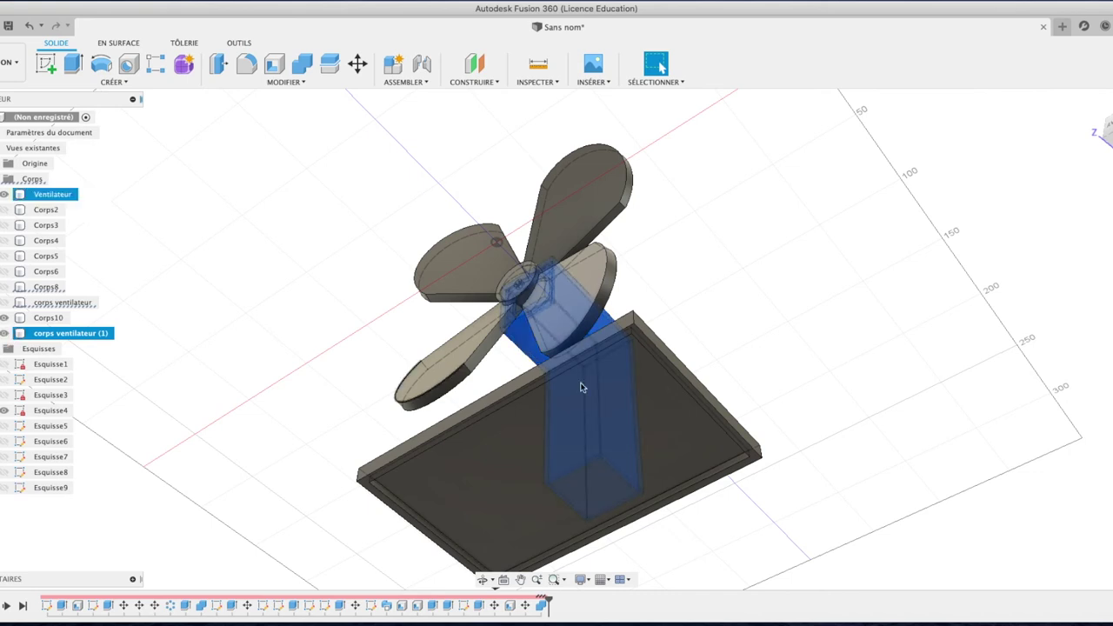
pyautogui.click(4, 318)
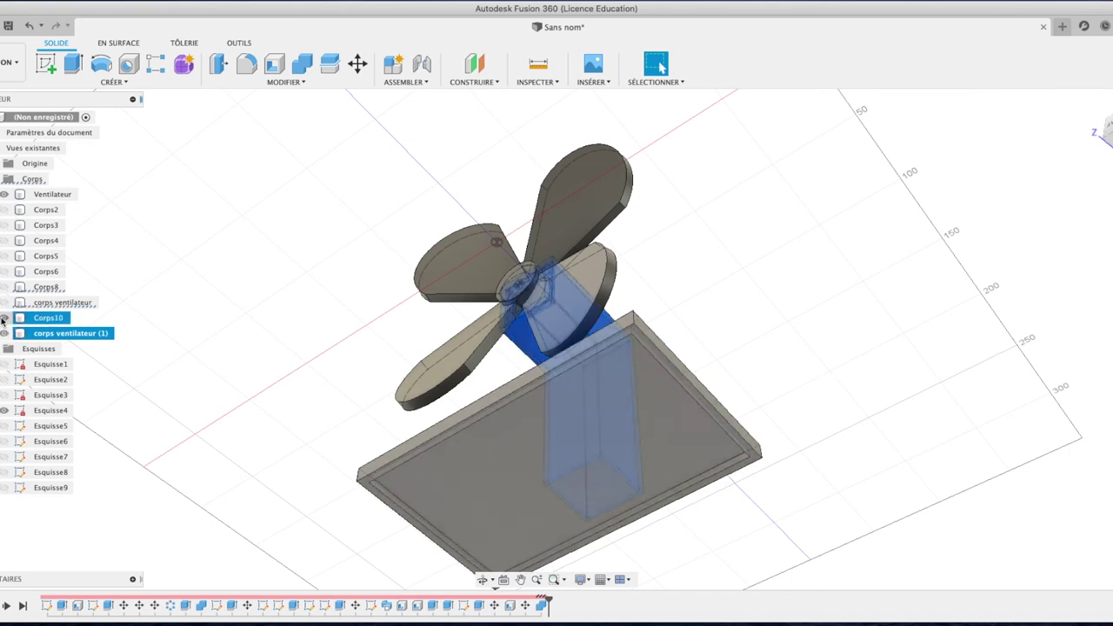
pyautogui.click(5, 318)
pyautogui.click(5, 335)
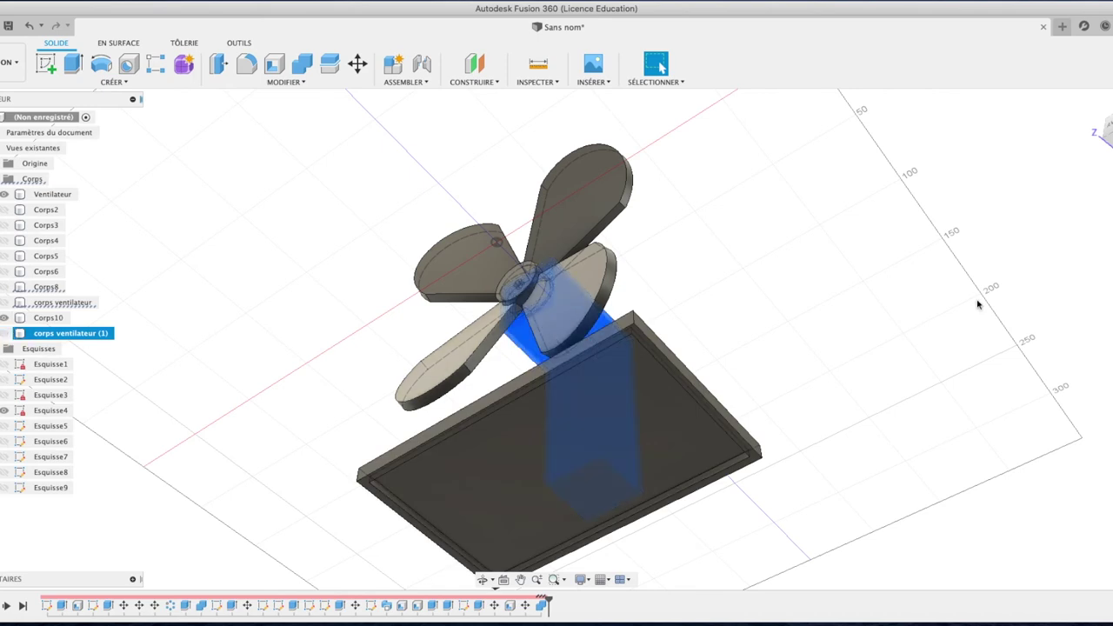
pyautogui.keyDown('shift'); pyautogui.moveTo(1087, 226); pyautogui.dragTo(974, 180, button='middle'); pyautogui.keyUp('shift')
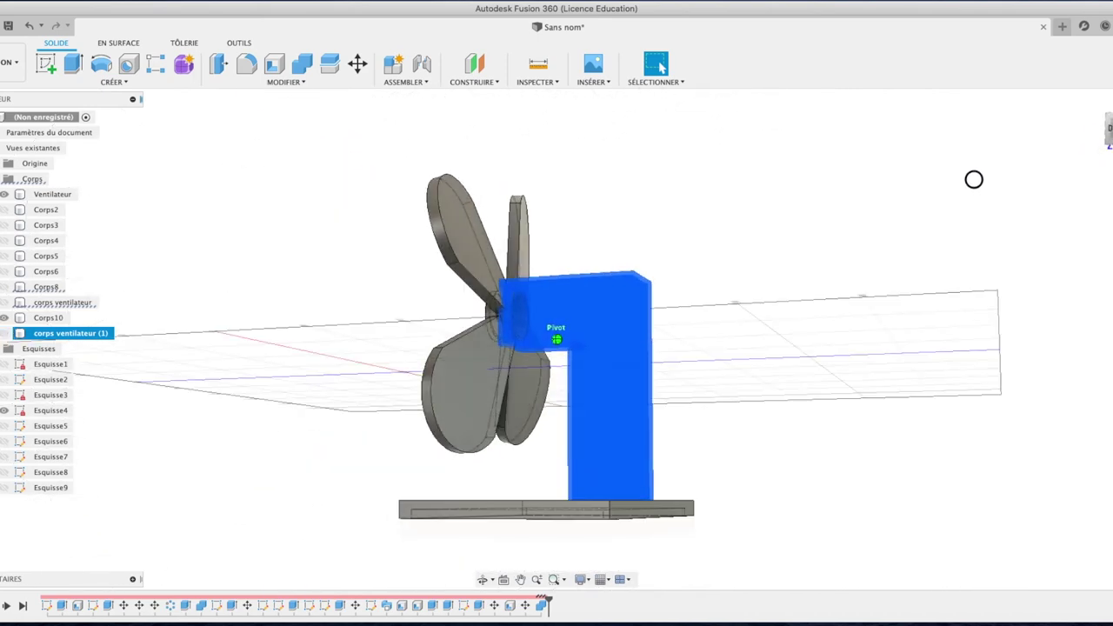
pyautogui.moveTo(61, 302)
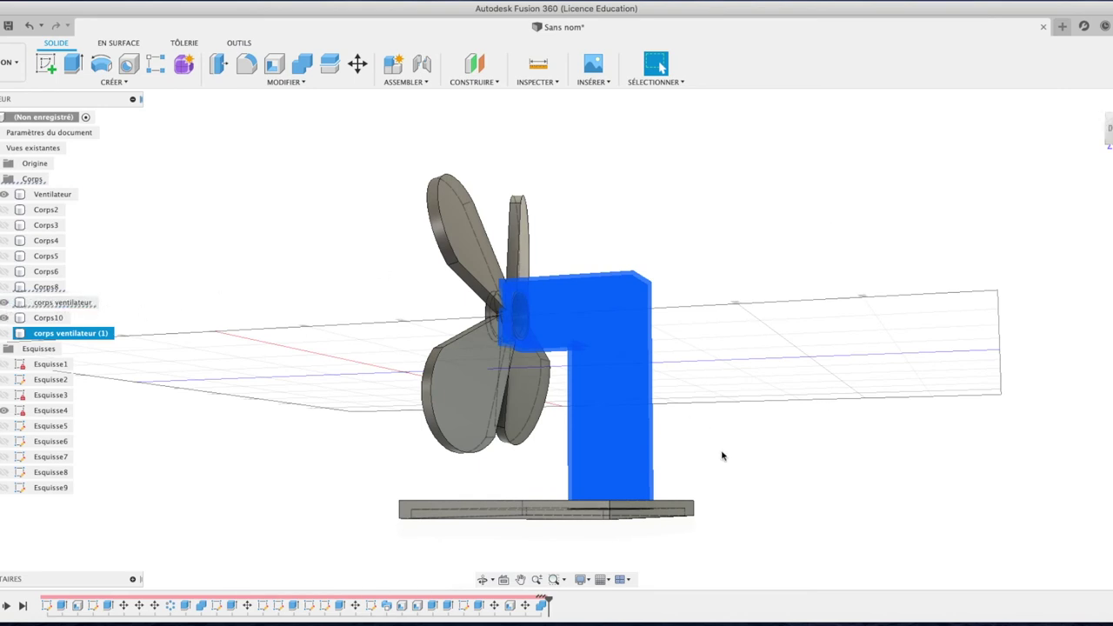
pyautogui.click(4, 333)
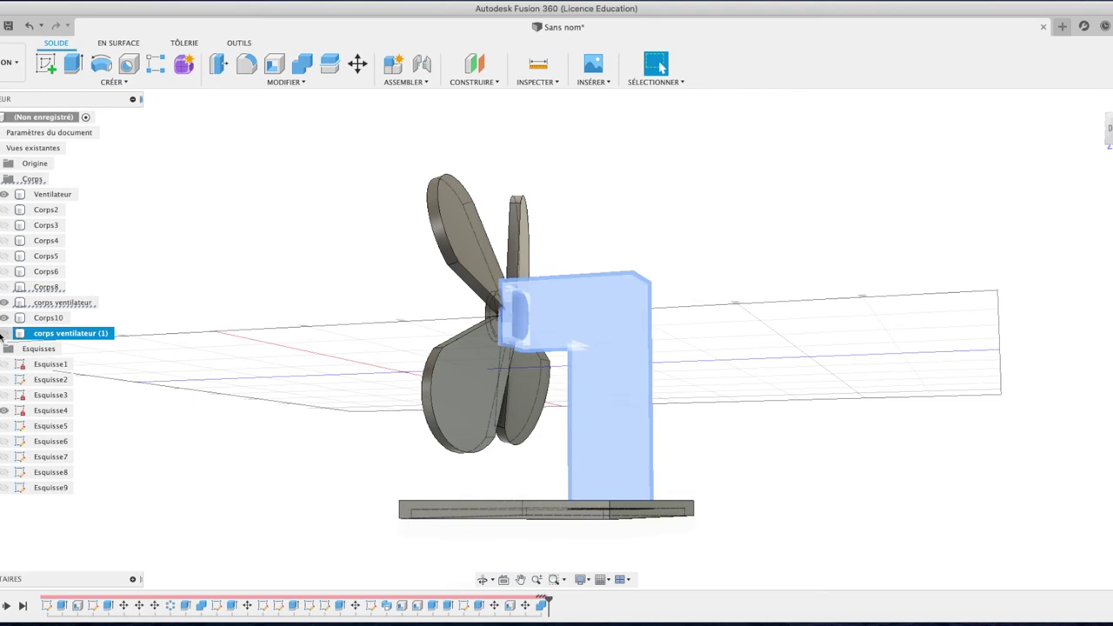
pyautogui.click(4, 333)
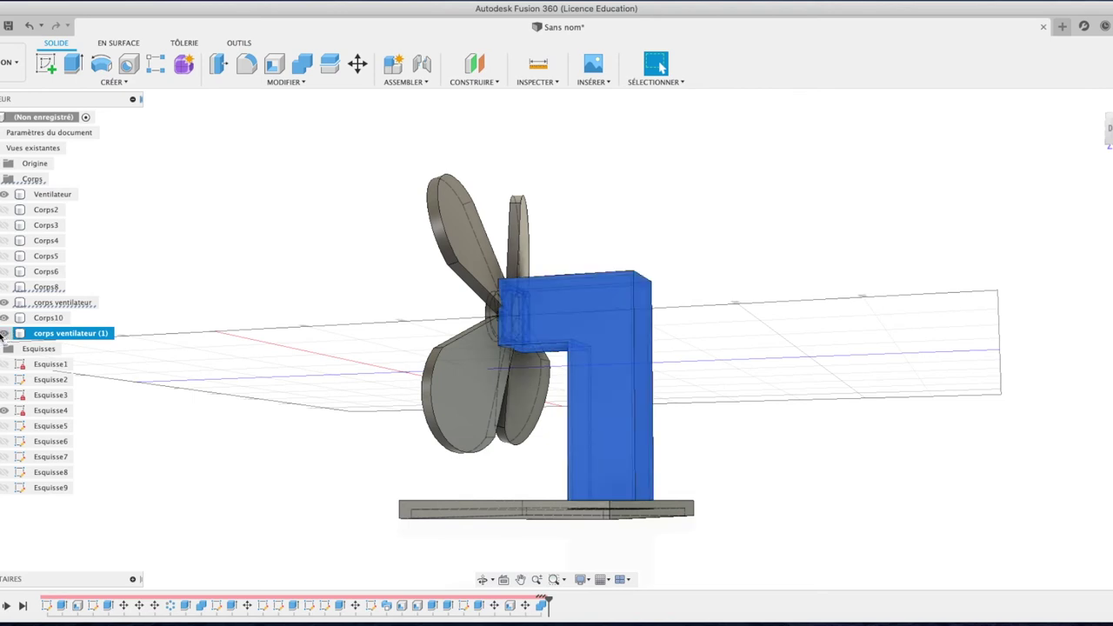
pyautogui.moveTo(1108, 131)
pyautogui.moveTo(1105, 129); pyautogui.dragTo(1087, 78)
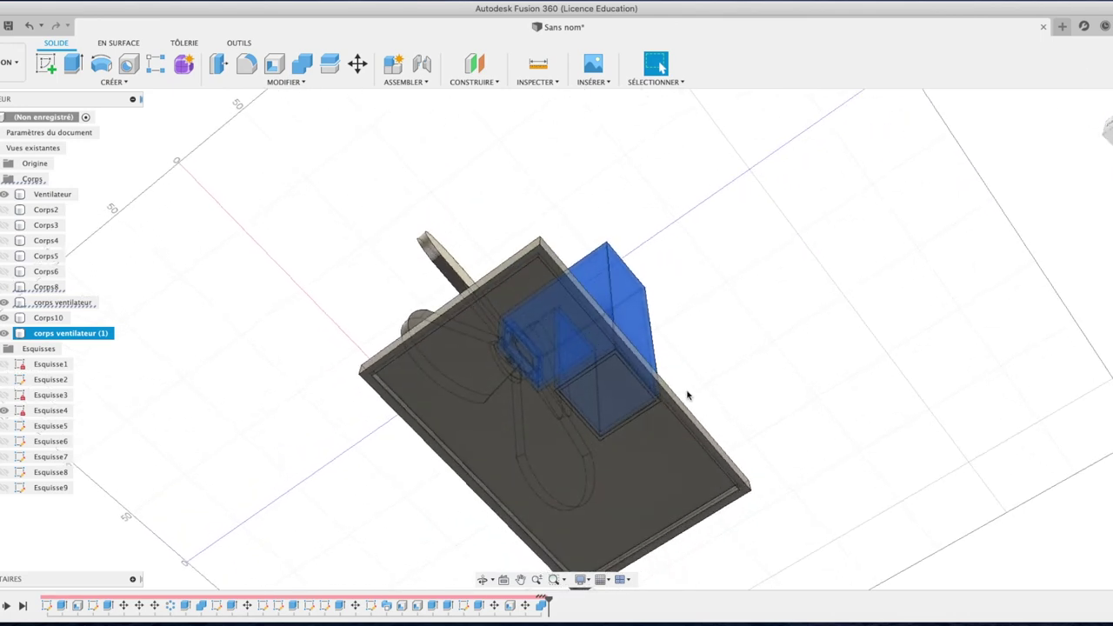
pyautogui.click(606, 403)
pyautogui.click(607, 404)
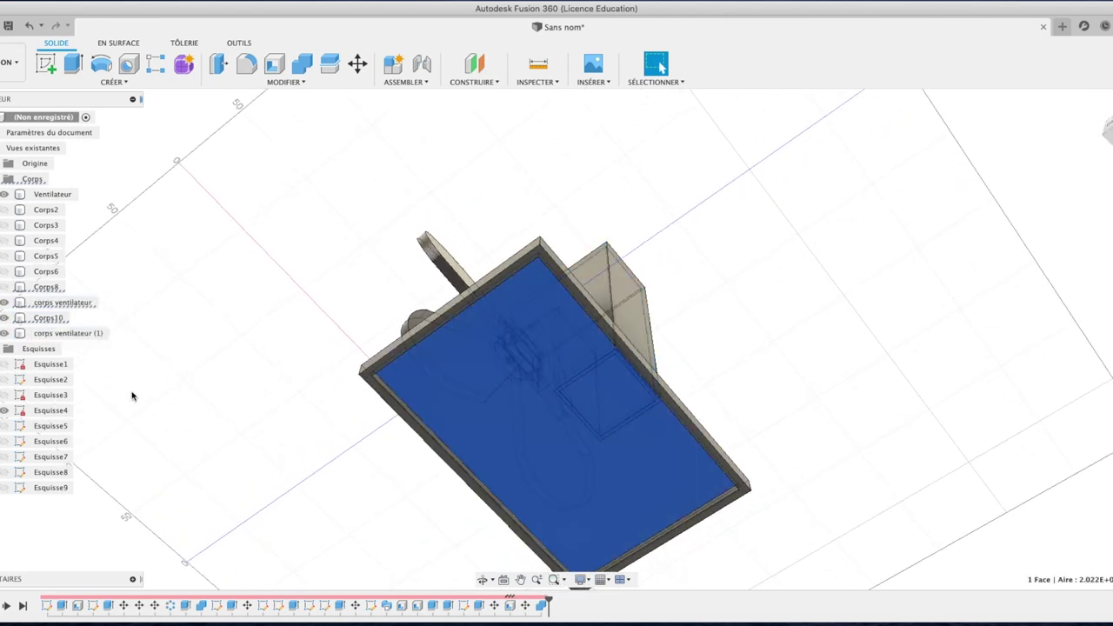
pyautogui.click(5, 302)
pyautogui.click(3, 334)
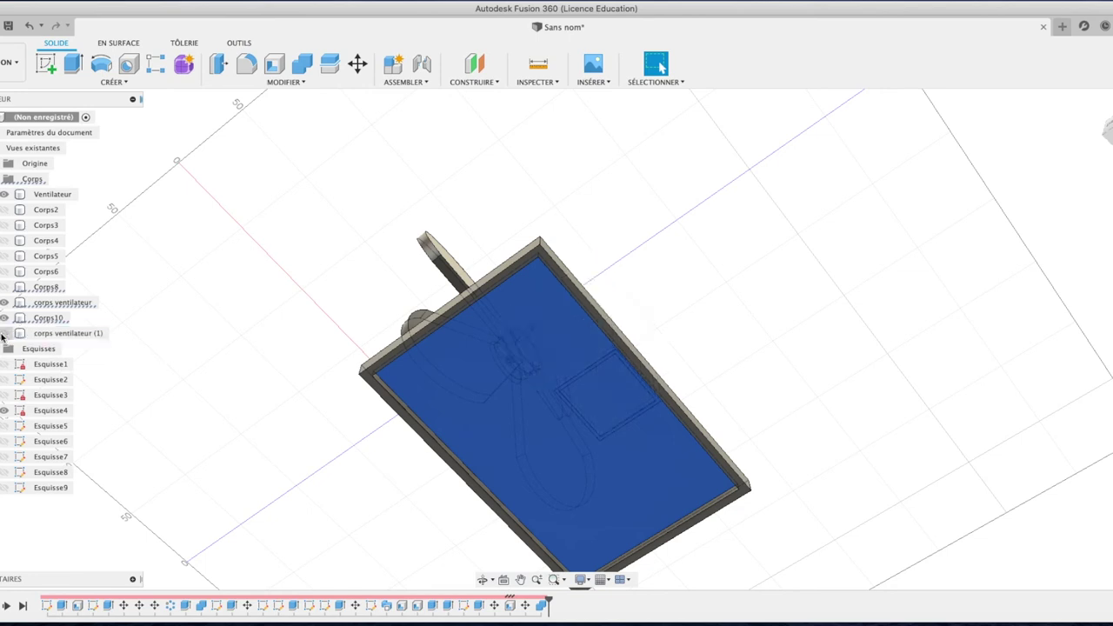
pyautogui.click(3, 334)
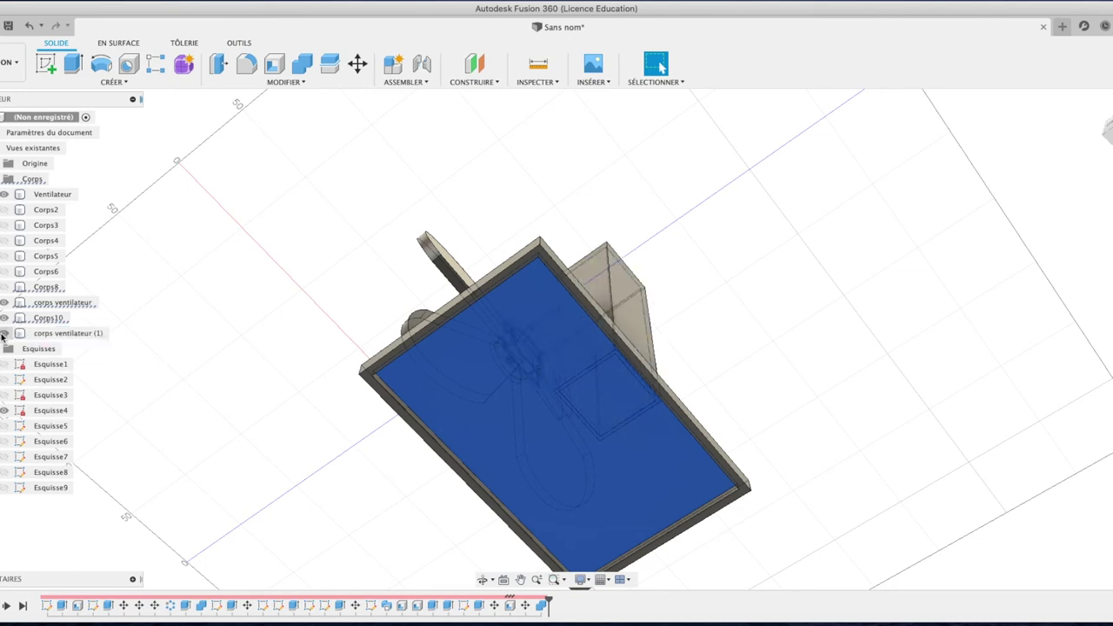
pyautogui.click(28, 26)
pyautogui.click(28, 26)
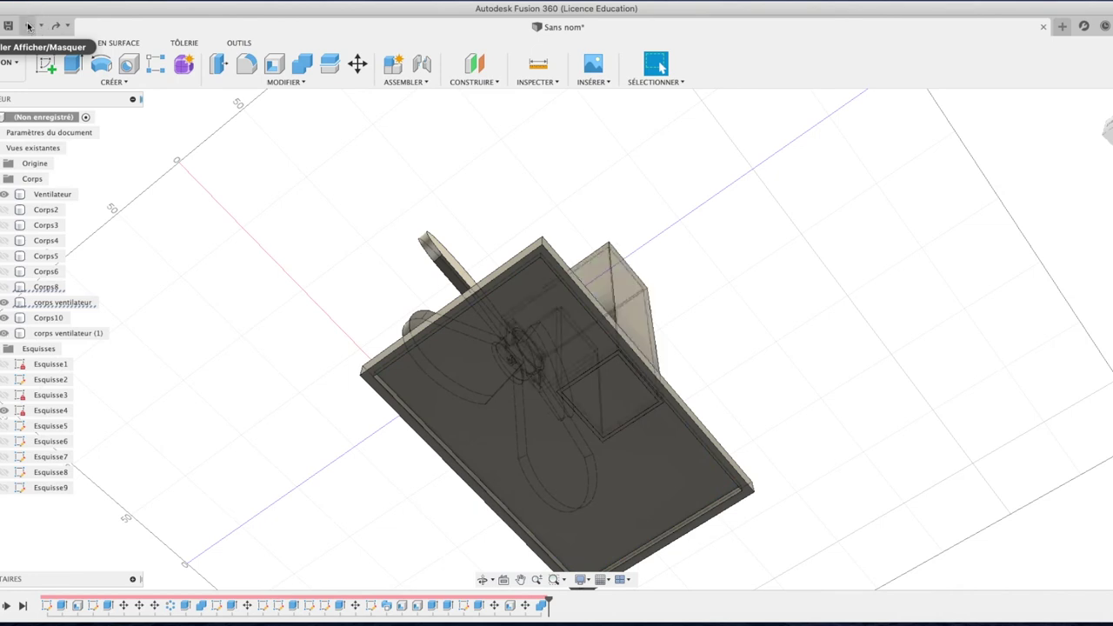
pyautogui.click(28, 26)
# Switch to a flat front view and start Move/Copy on base plate Corps10.
pyautogui.click(1106, 129)
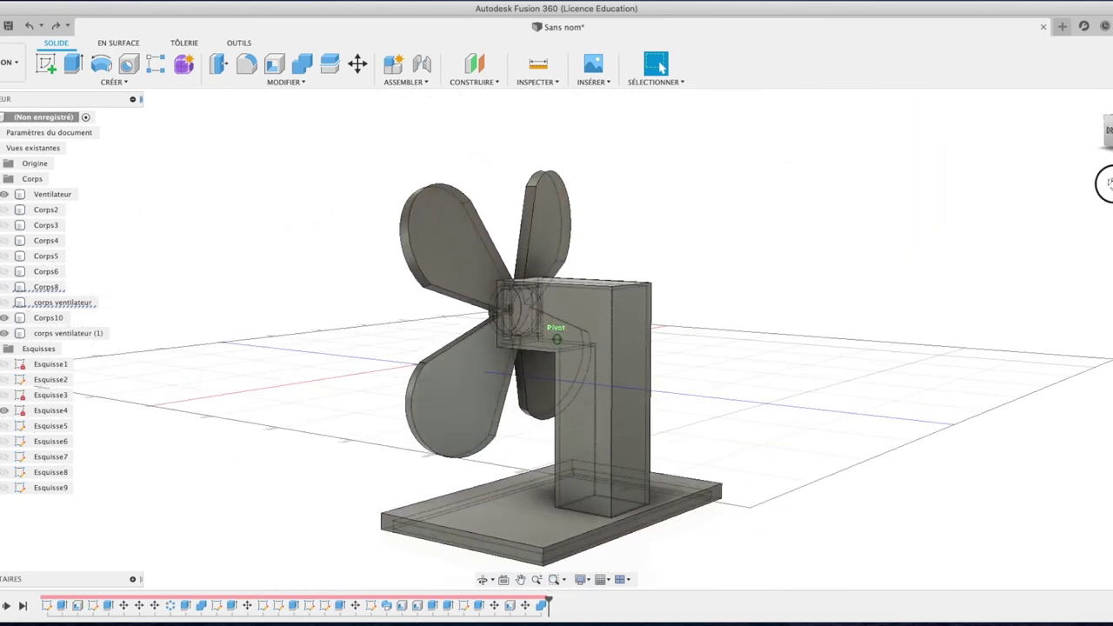
pyautogui.click(1104, 181)
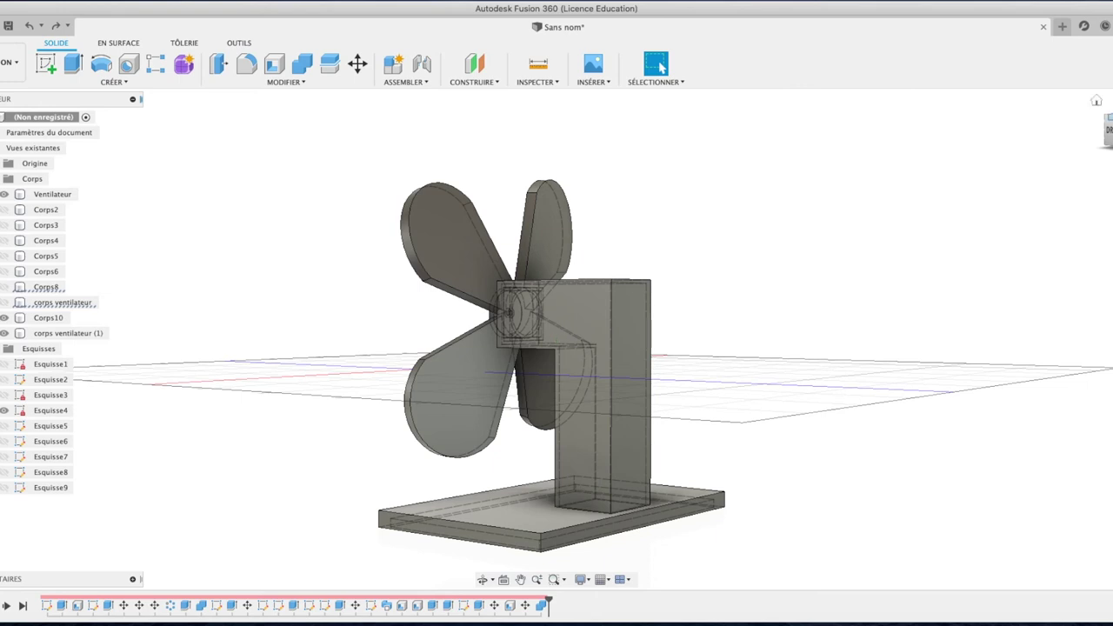
pyautogui.click(1108, 131)
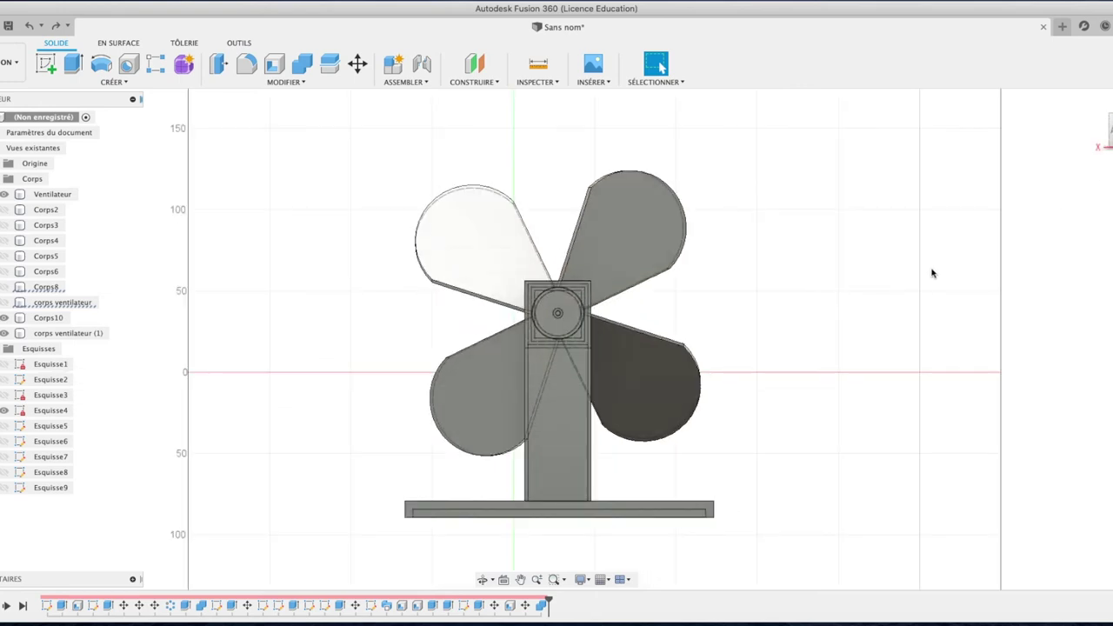
pyautogui.click(51, 318)
pyautogui.press('m')
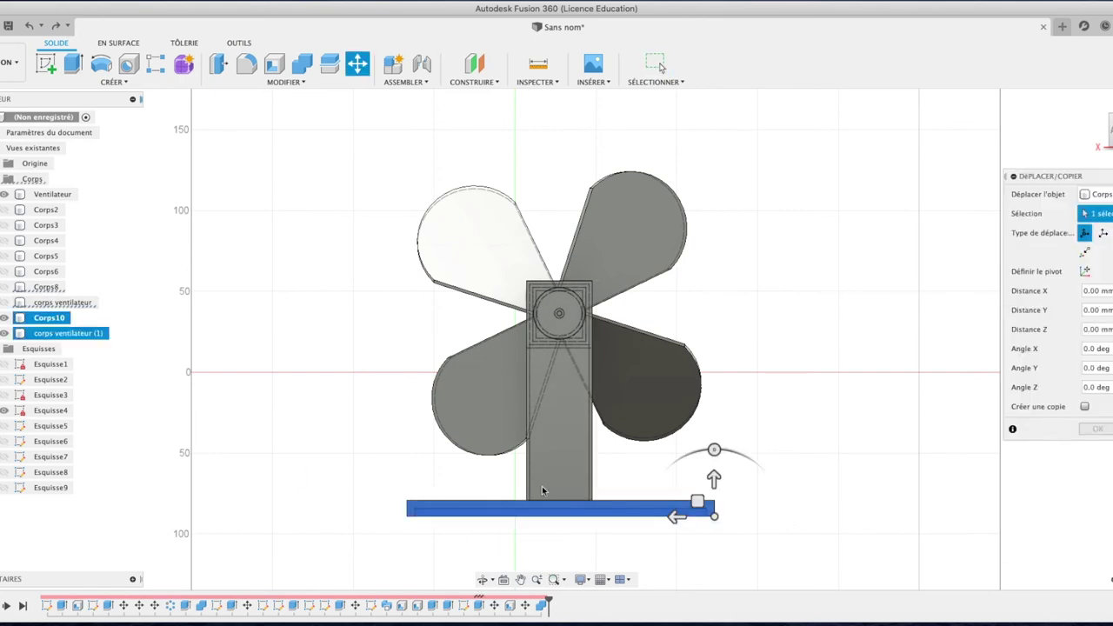
# Raise the base plate 7.161 mm along Y.
pyautogui.moveTo(718, 476); pyautogui.dragTo(717, 470)
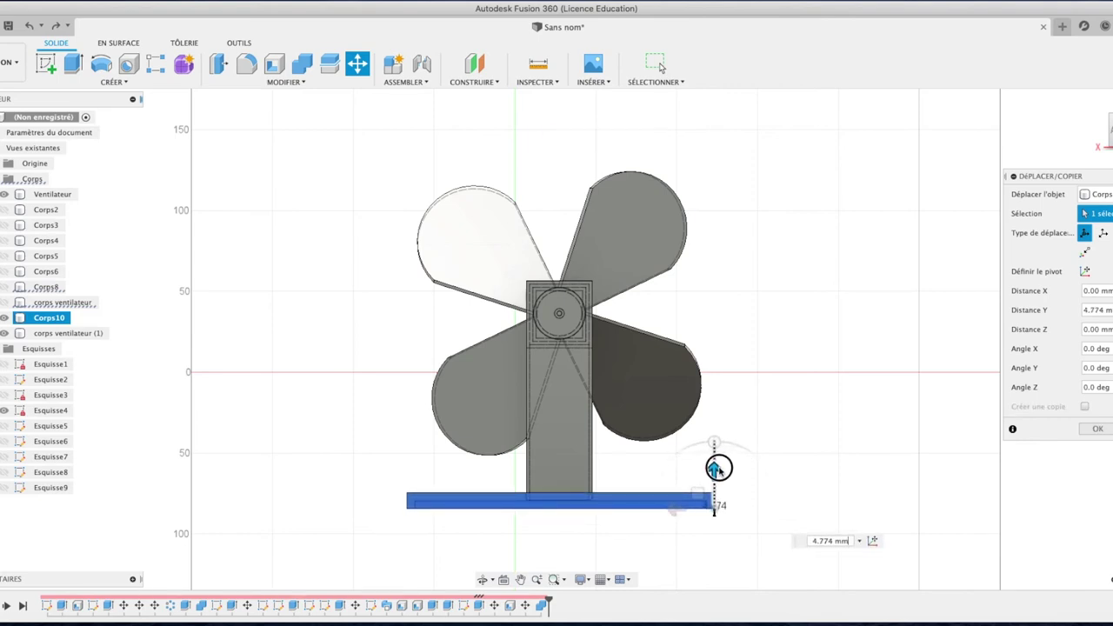
pyautogui.moveTo(714, 472); pyautogui.dragTo(714, 468)
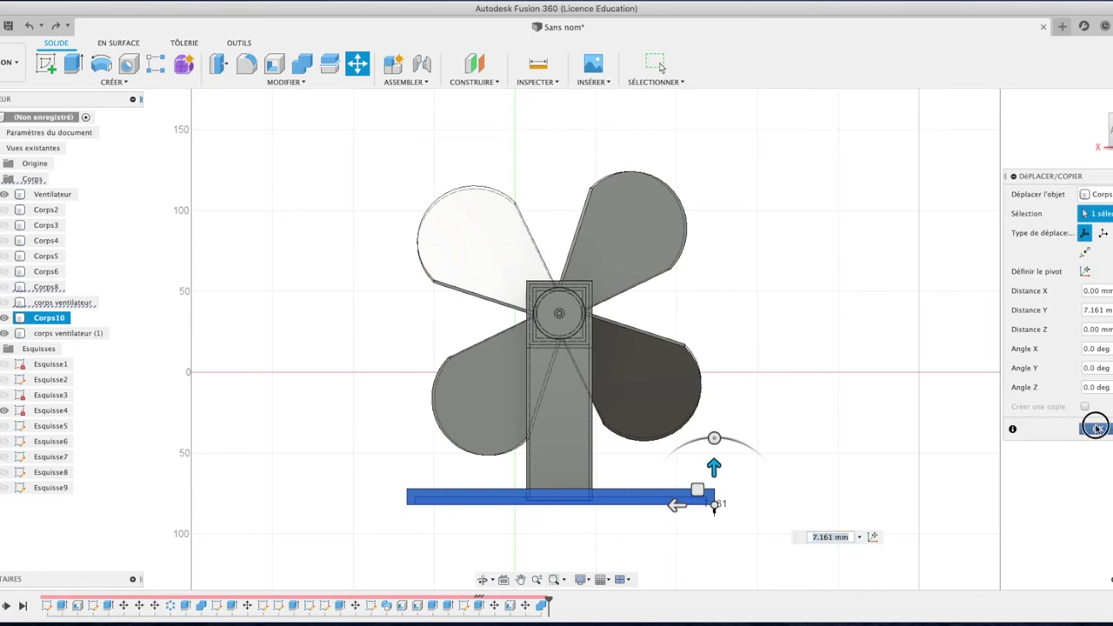
pyautogui.press('Return')
pyautogui.click(492, 184)
# Combine-cut the base plate from the tower, keeping the base plate as a tool body.
pyautogui.click(286, 82)
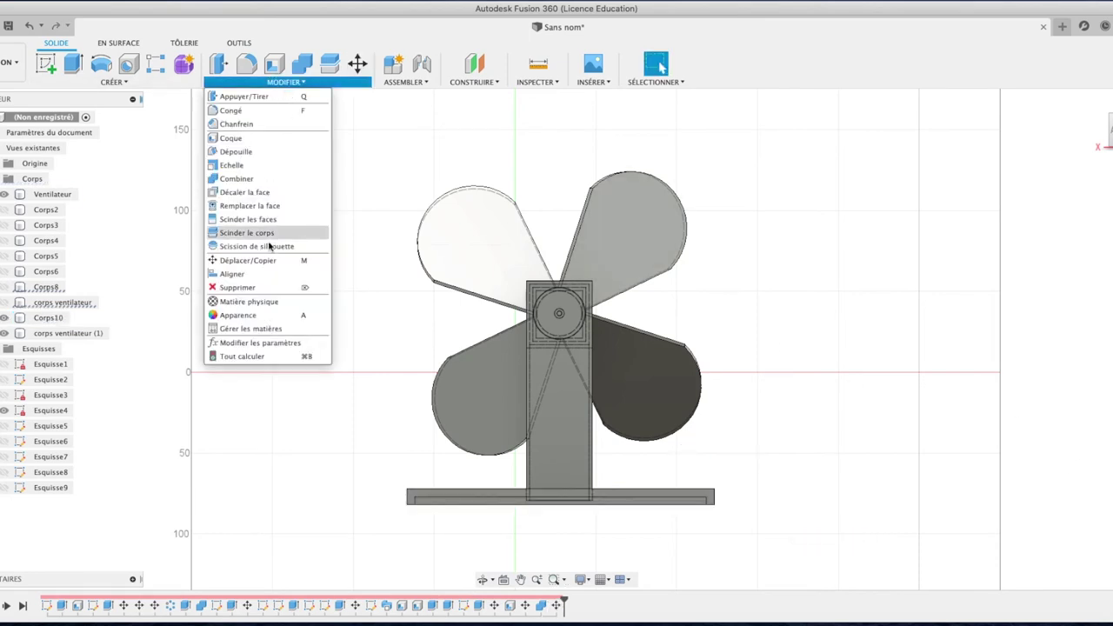
pyautogui.click(250, 179)
pyautogui.click(544, 416)
pyautogui.click(675, 497)
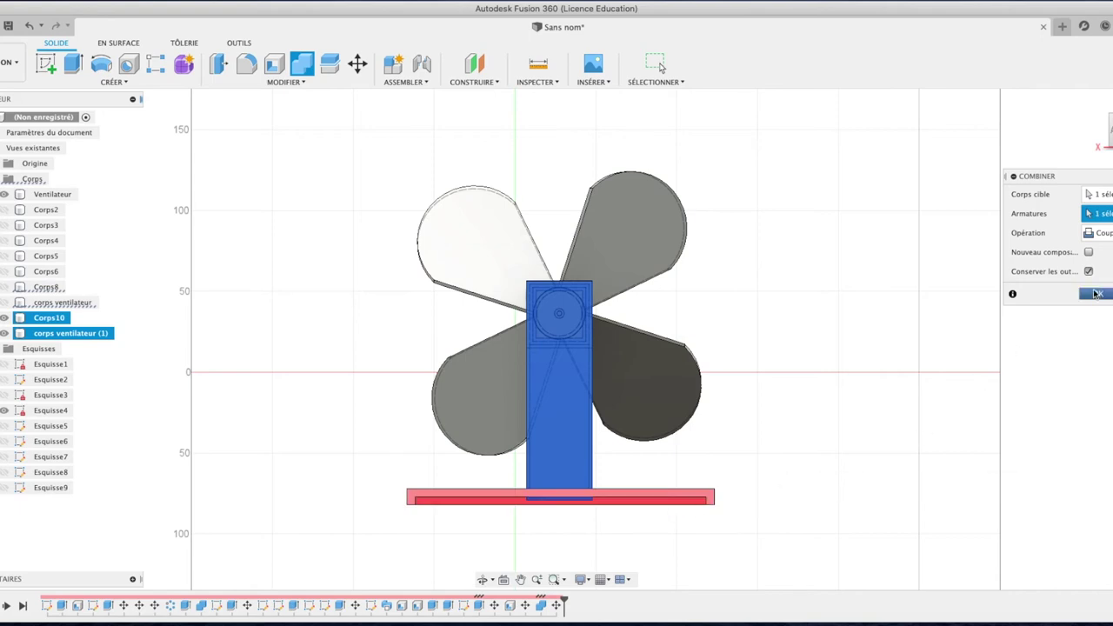
pyautogui.click(1096, 101)
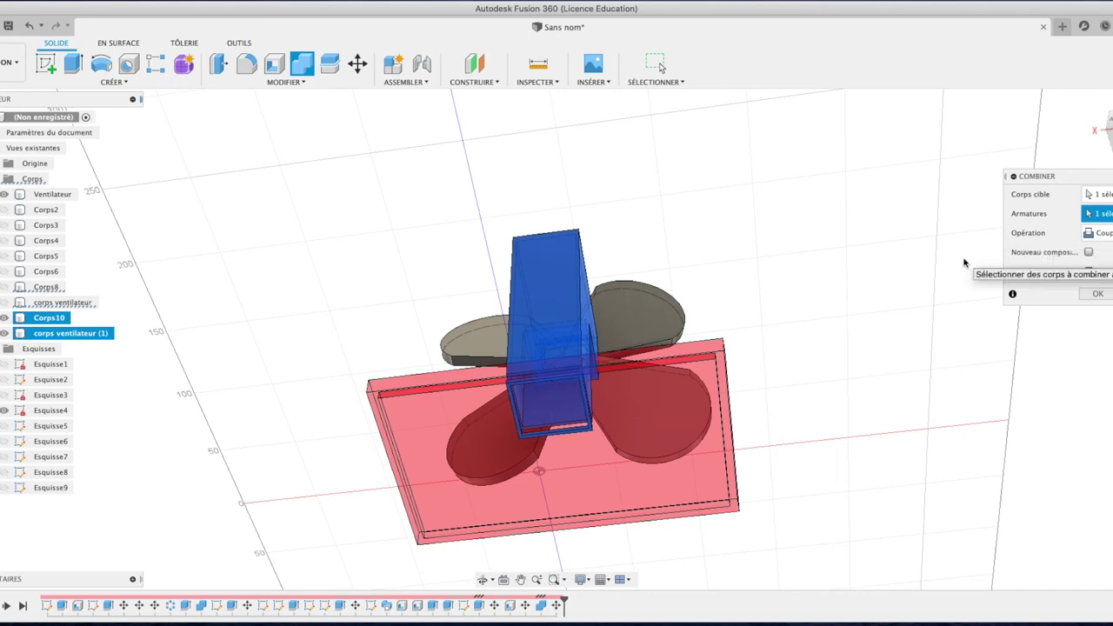
pyautogui.click(1098, 295)
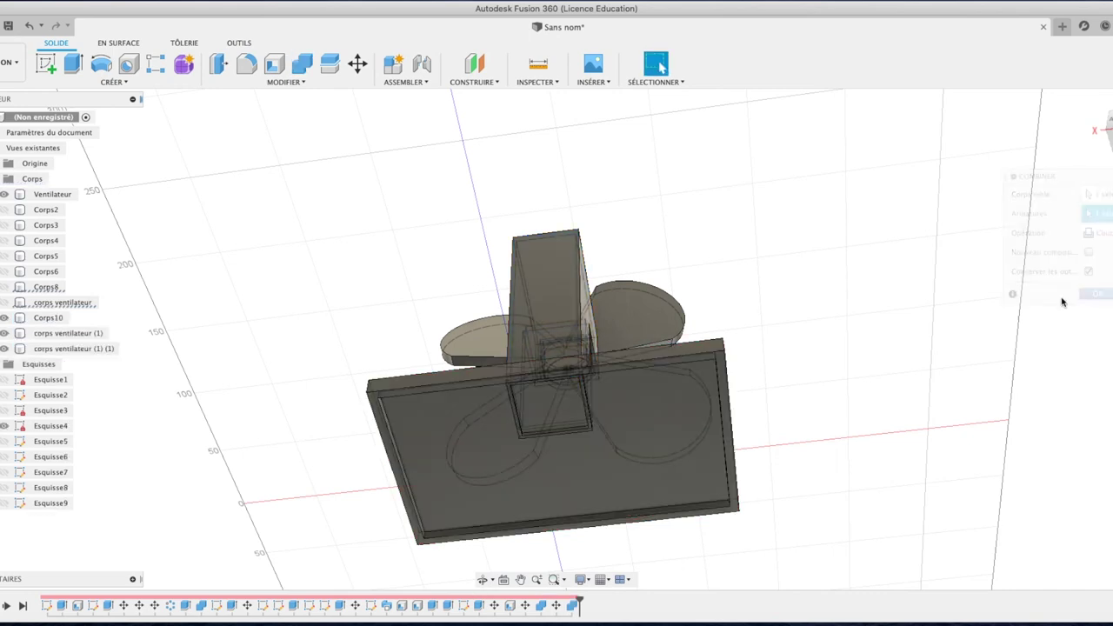
# Toggle tower and base plate visibility to inspect the cut, then view from the top.
pyautogui.click(4, 349)
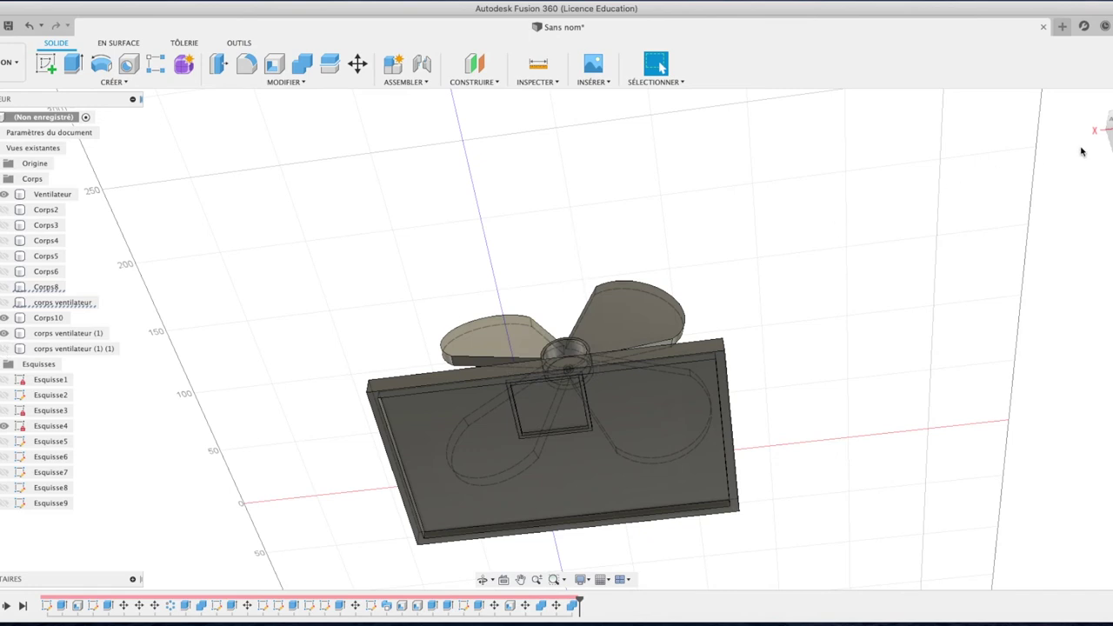
pyautogui.moveTo(1102, 122)
pyautogui.mouseDown()
pyautogui.moveTo(1106, 206)
pyautogui.moveTo(1034, 136)
pyautogui.moveTo(957, 194)
pyautogui.mouseUp()
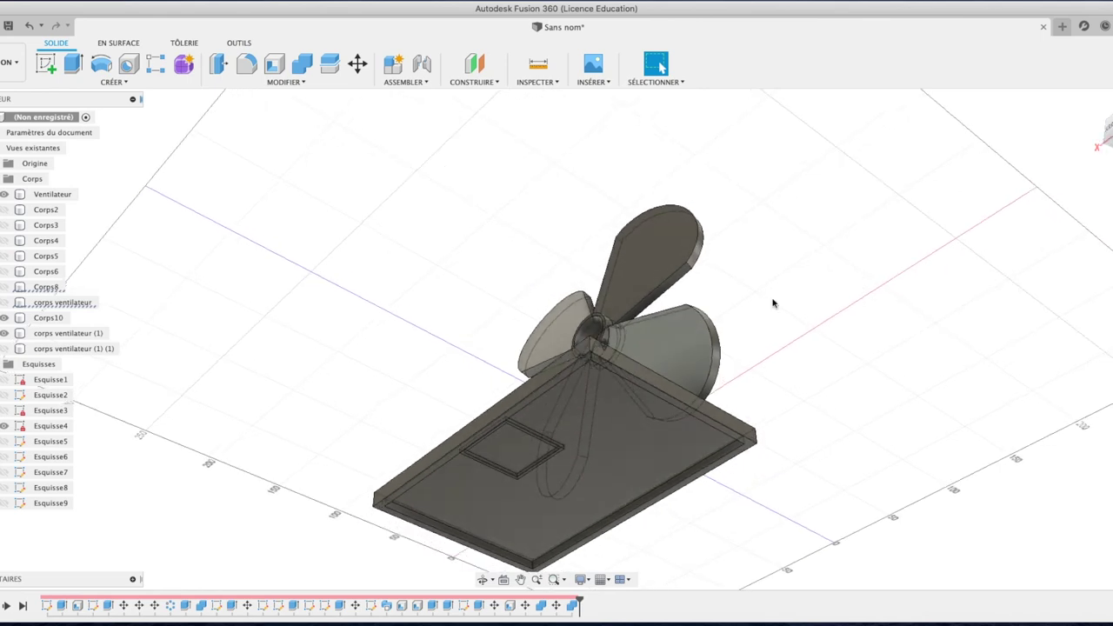
pyautogui.click(505, 459)
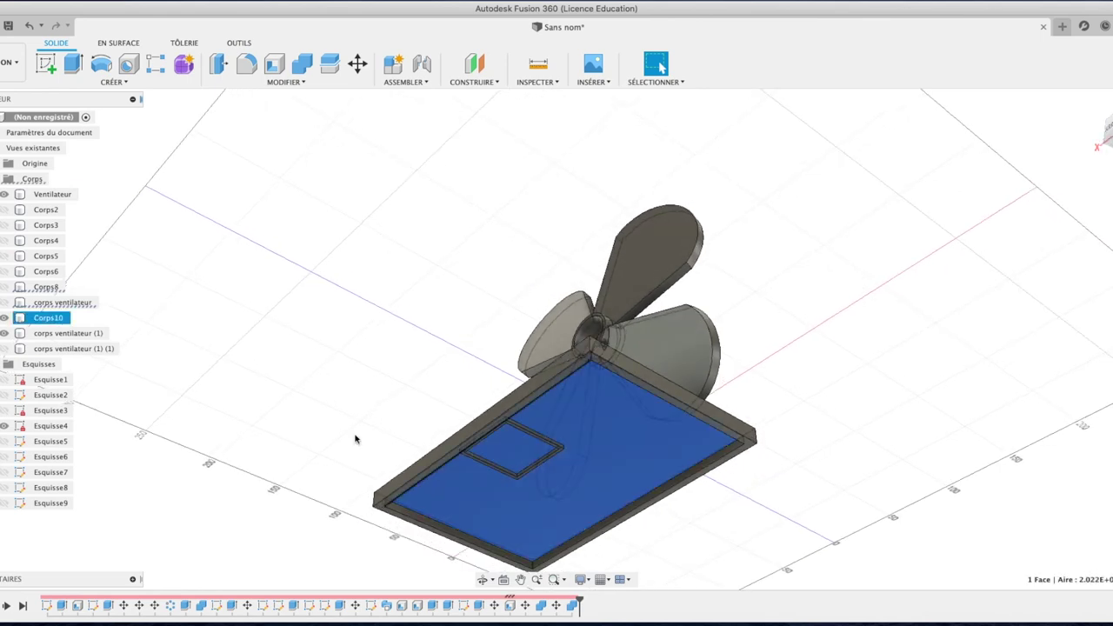
pyautogui.click(4, 348)
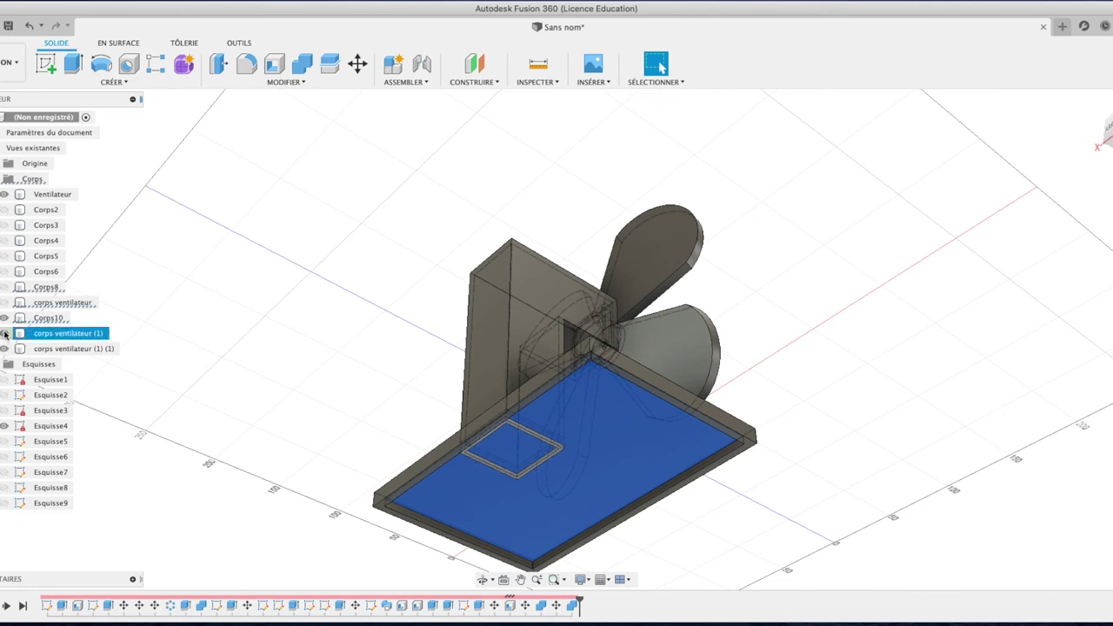
pyautogui.click(3, 318)
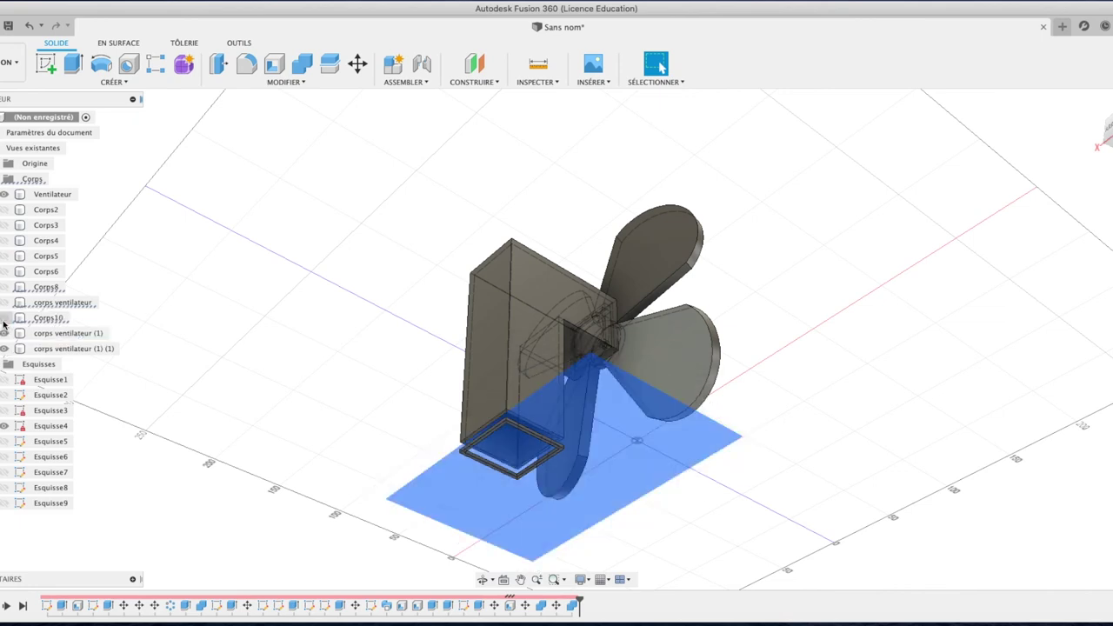
pyautogui.click(3, 318)
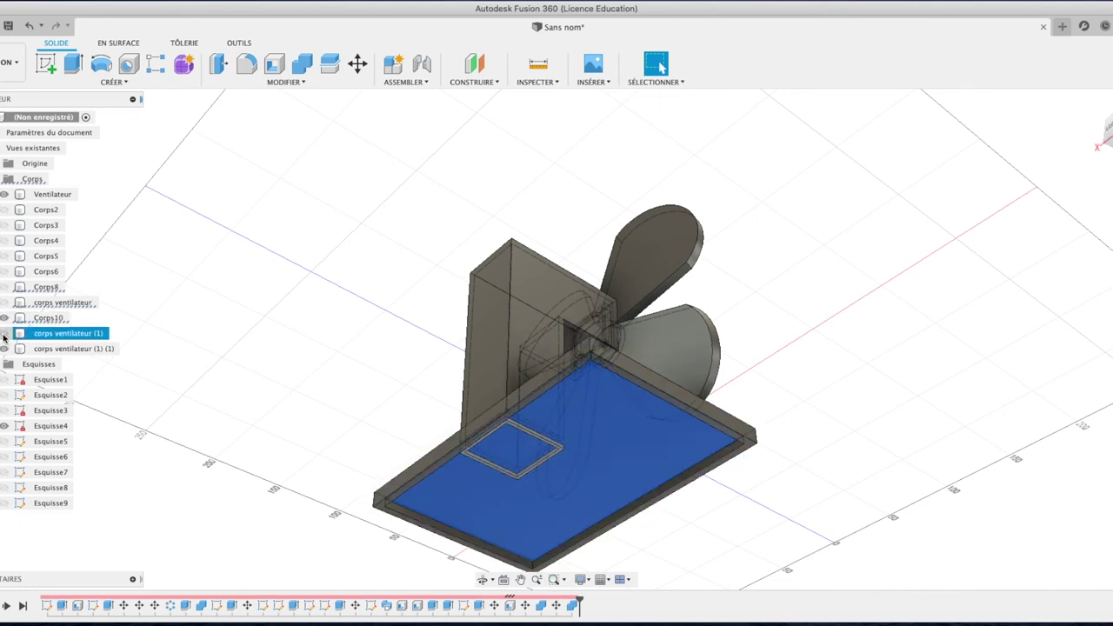
pyautogui.click(4, 334)
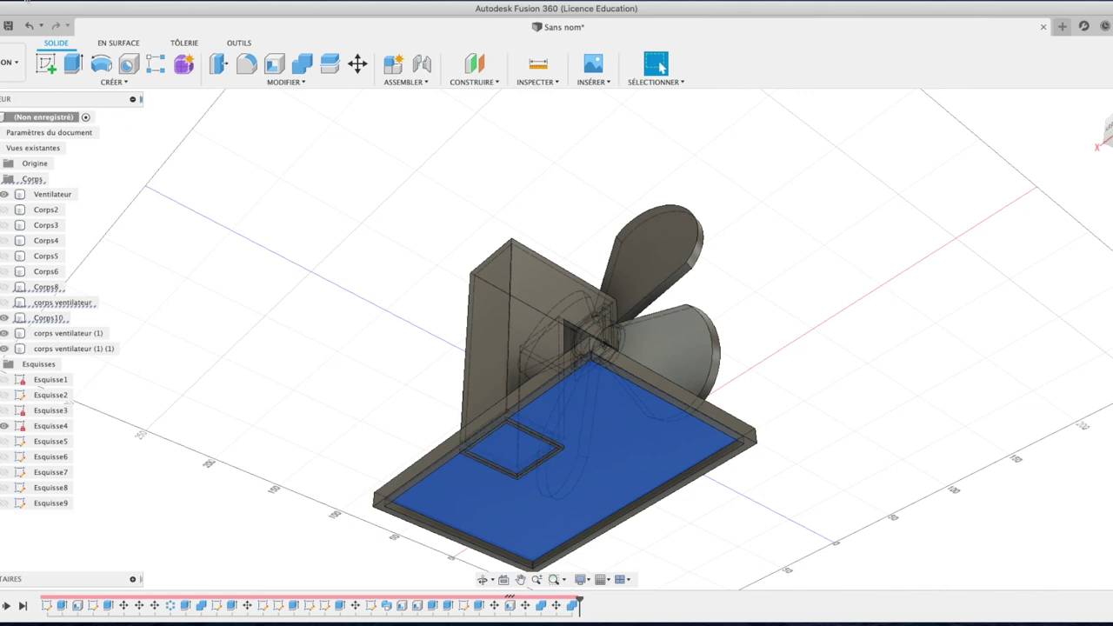
pyautogui.click(27, 27)
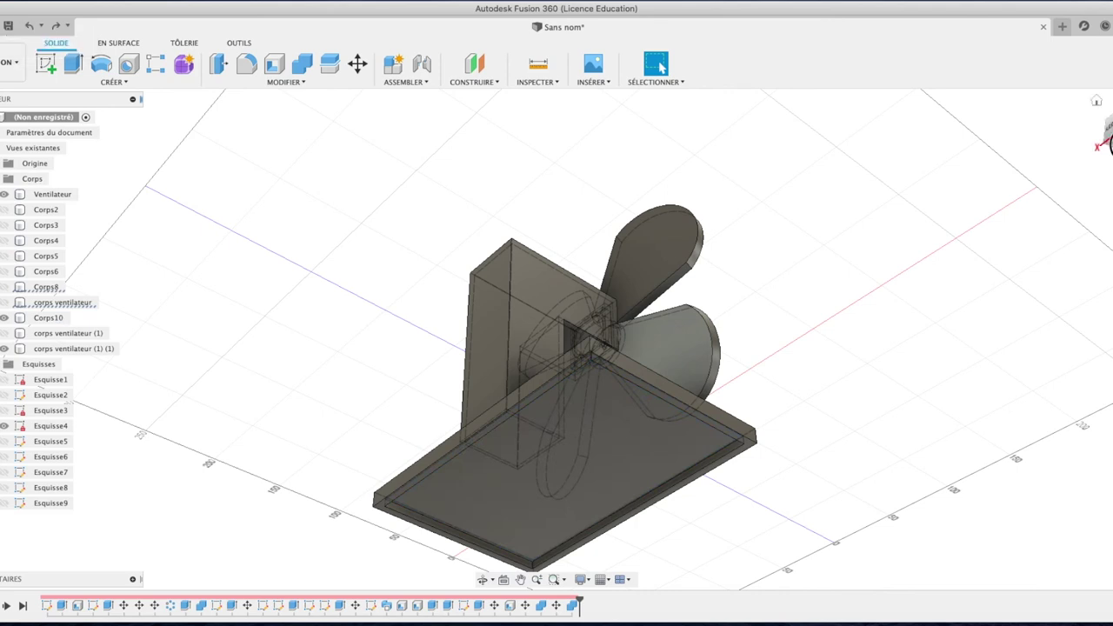
pyautogui.click(1109, 144)
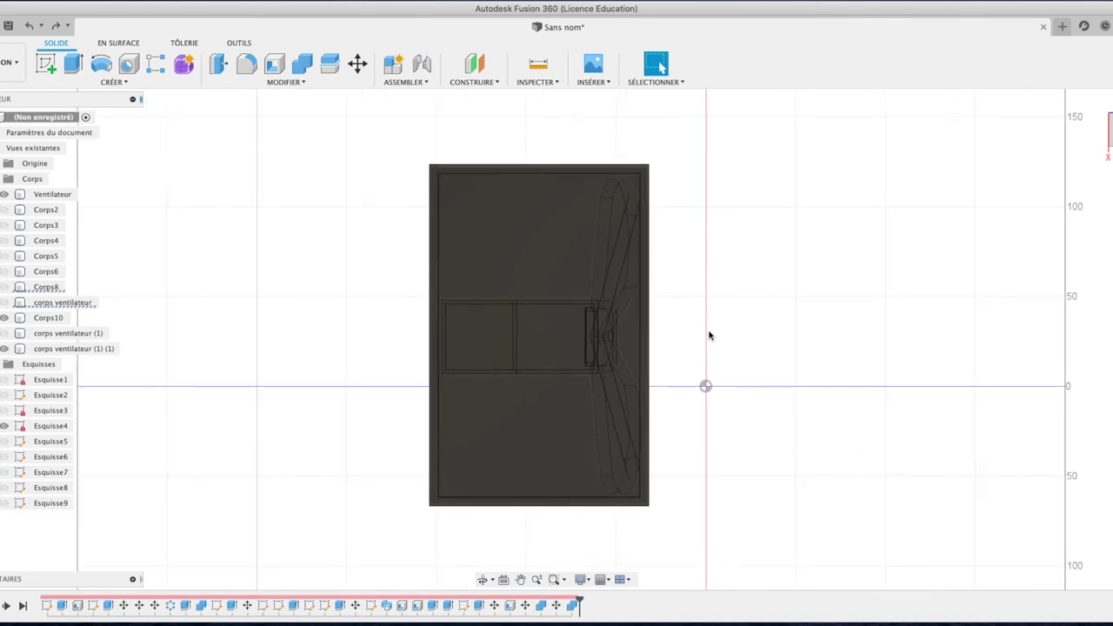
# Zoom and pan the top view, toggling the copied body's visibility to inspect Corps10.
pyautogui.scroll(3, 708, 336)
pyautogui.scroll(3, 706, 339)
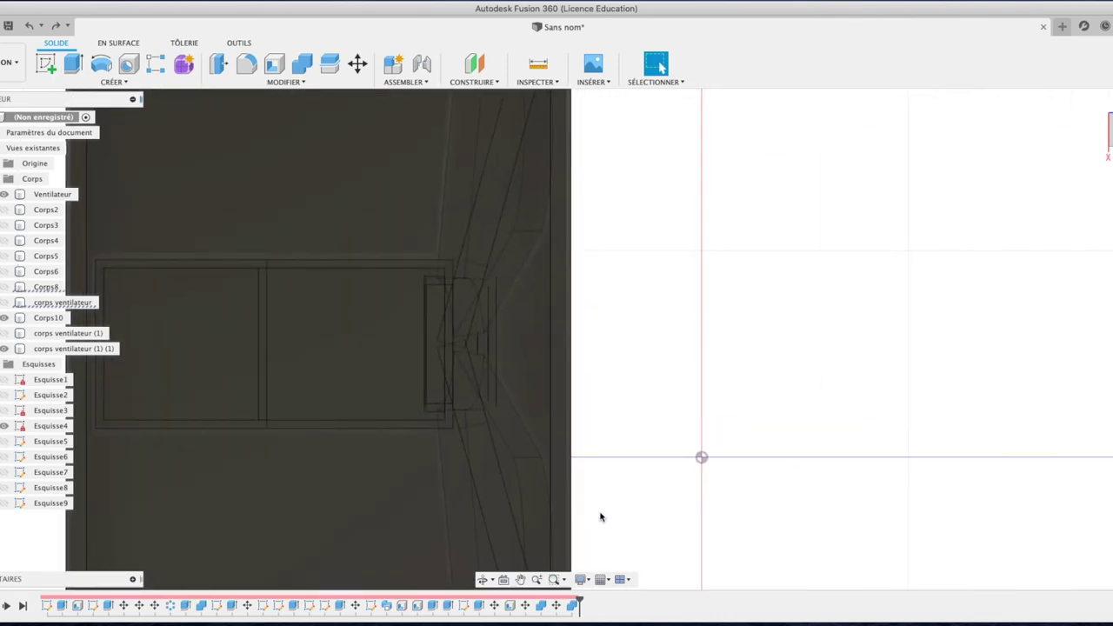
pyautogui.click(556, 518)
pyautogui.click(520, 579)
pyautogui.moveTo(621, 403); pyautogui.dragTo(959, 389)
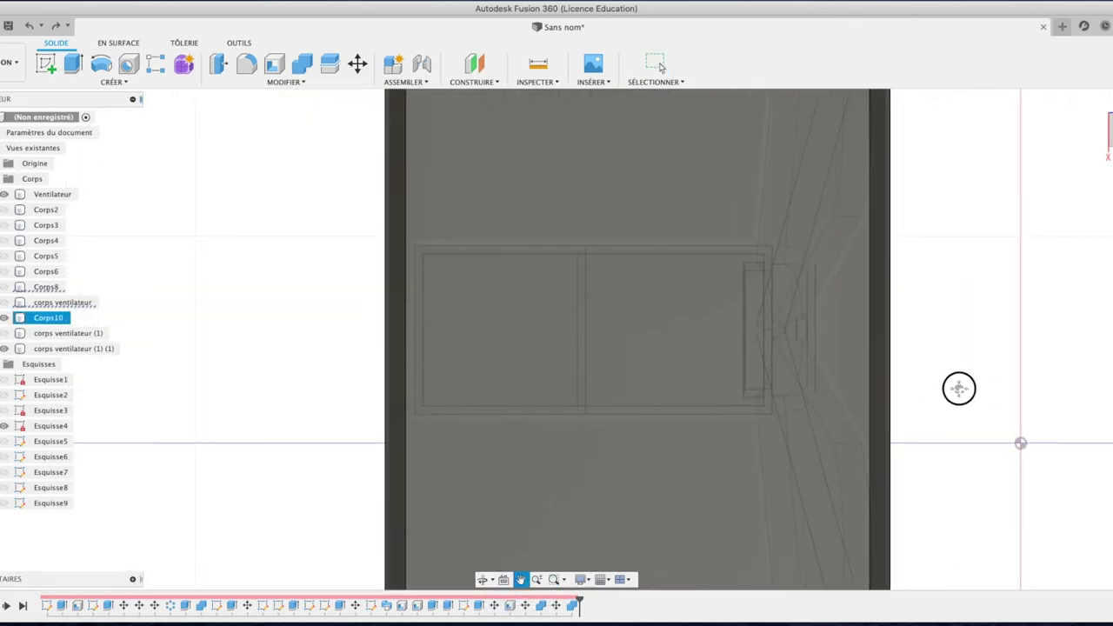
pyautogui.press('Escape')
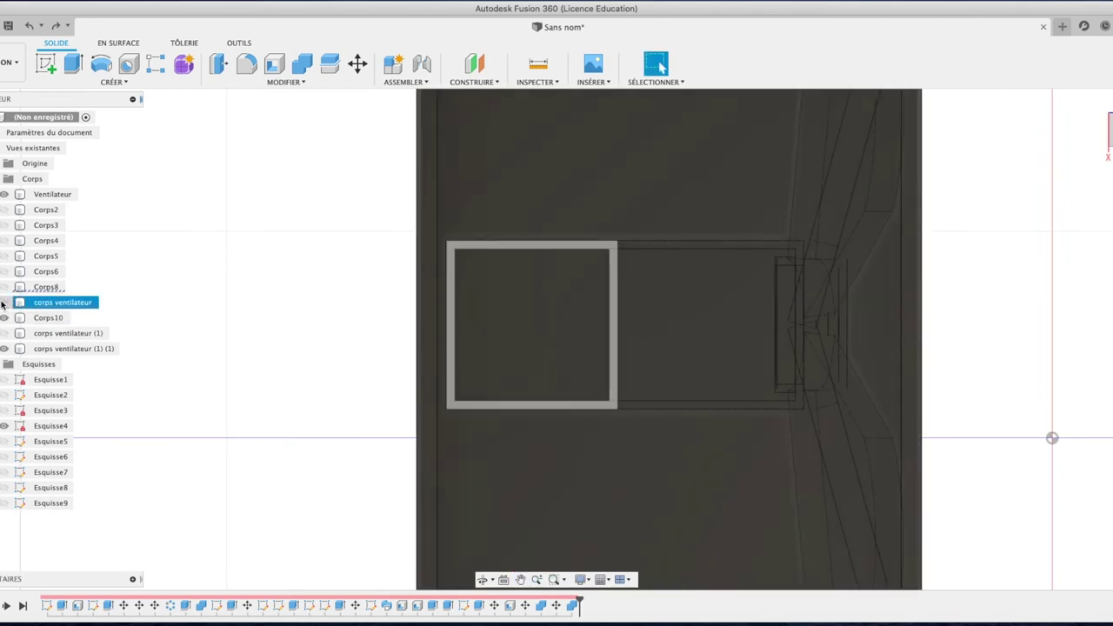
pyautogui.click(13, 318)
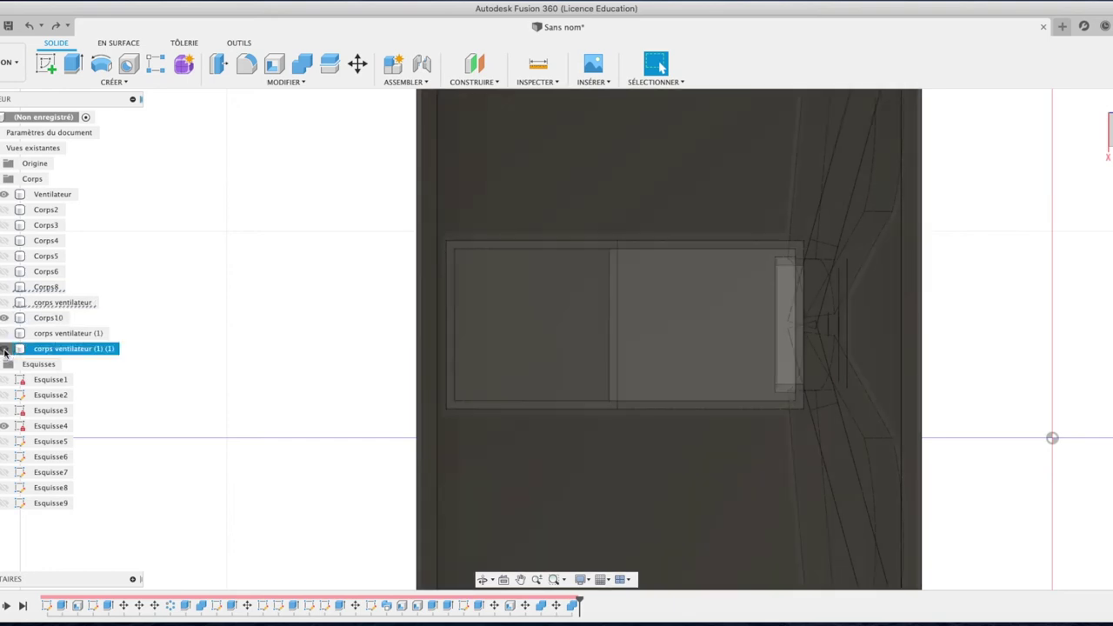
pyautogui.click(4, 349)
pyautogui.click(4, 348)
# Sketch a rectangle over the tower outline on the base's top face and begin extruding it.
pyautogui.click(46, 63)
pyautogui.click(554, 343)
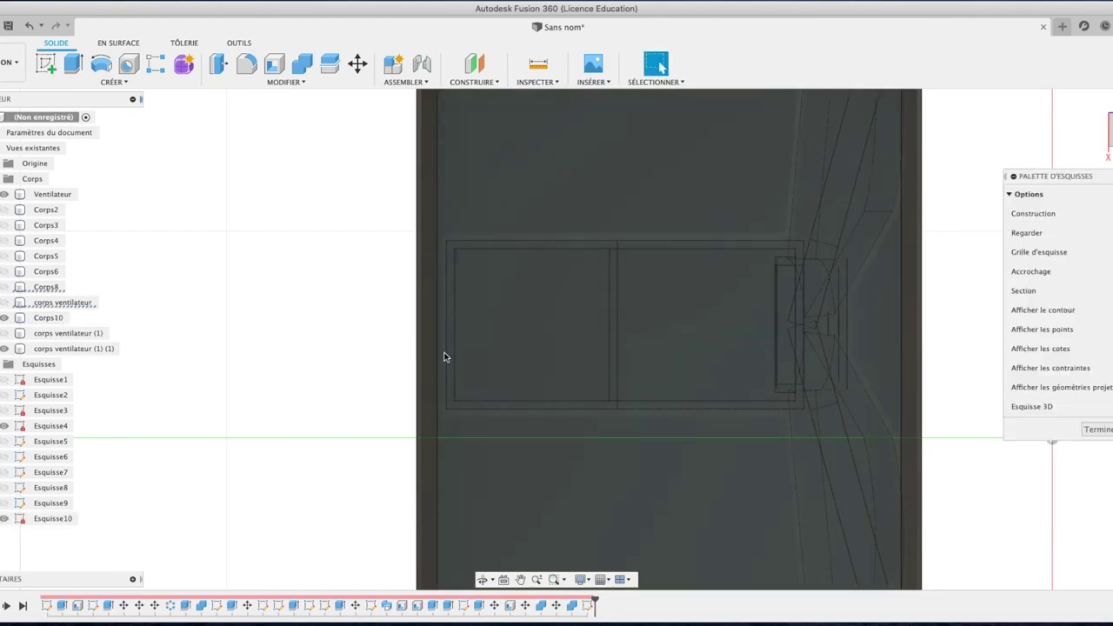
pyautogui.click(73, 64)
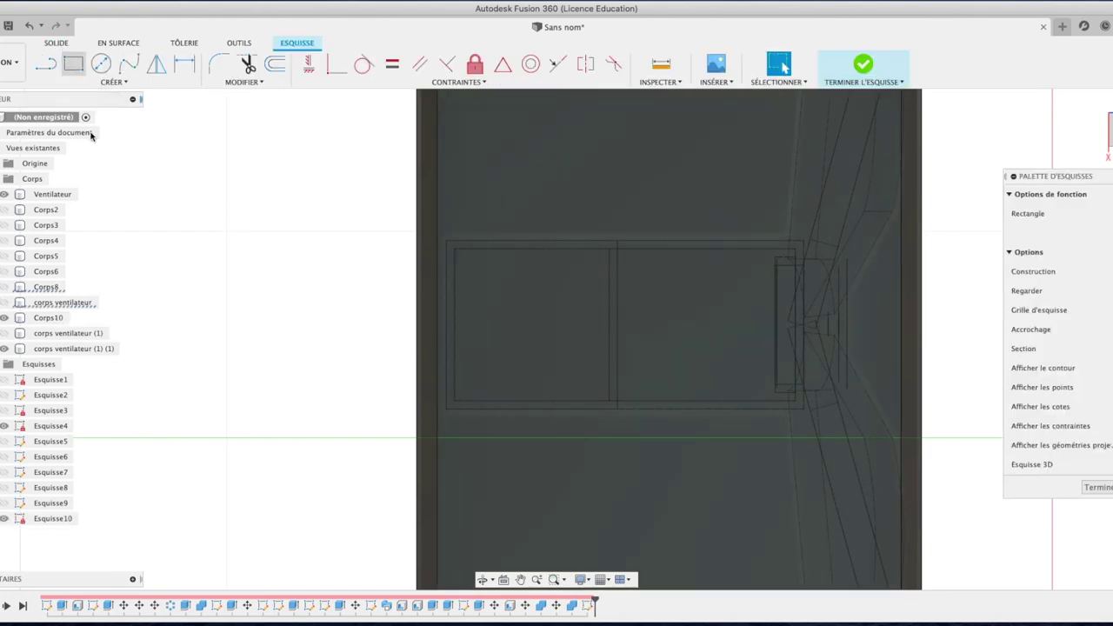
pyautogui.click(453, 250)
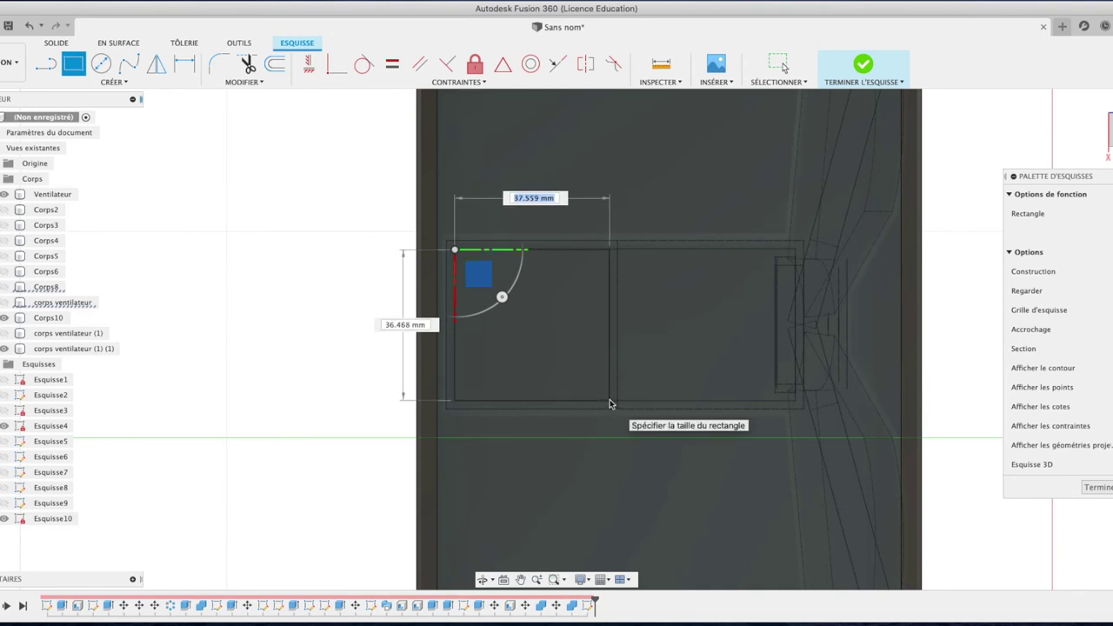
pyautogui.click(609, 402)
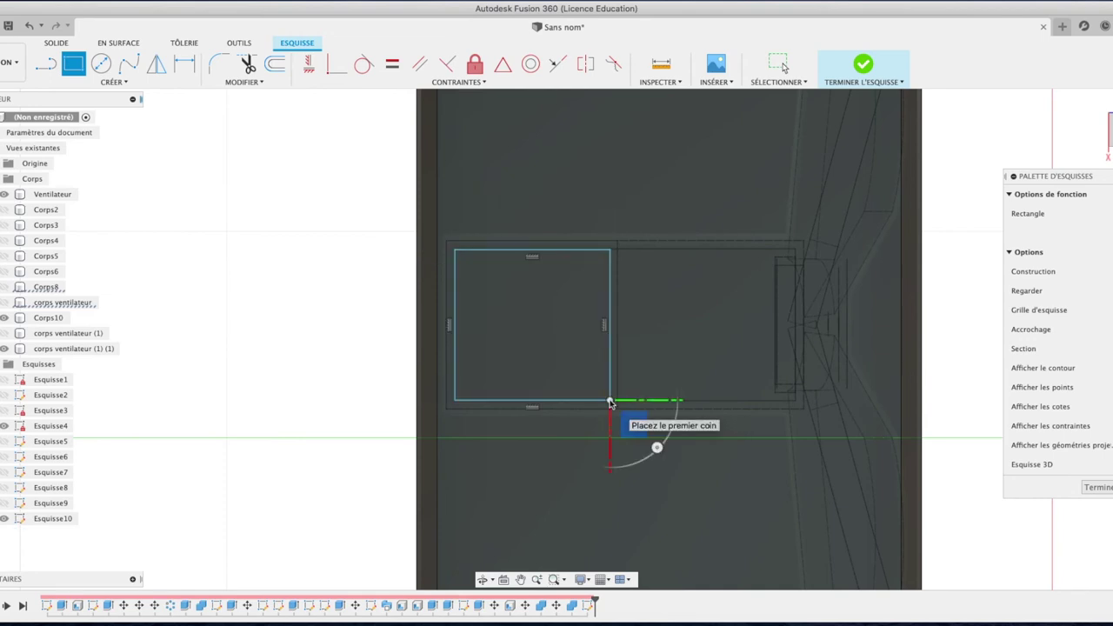
pyautogui.press('e')
pyautogui.click(558, 360)
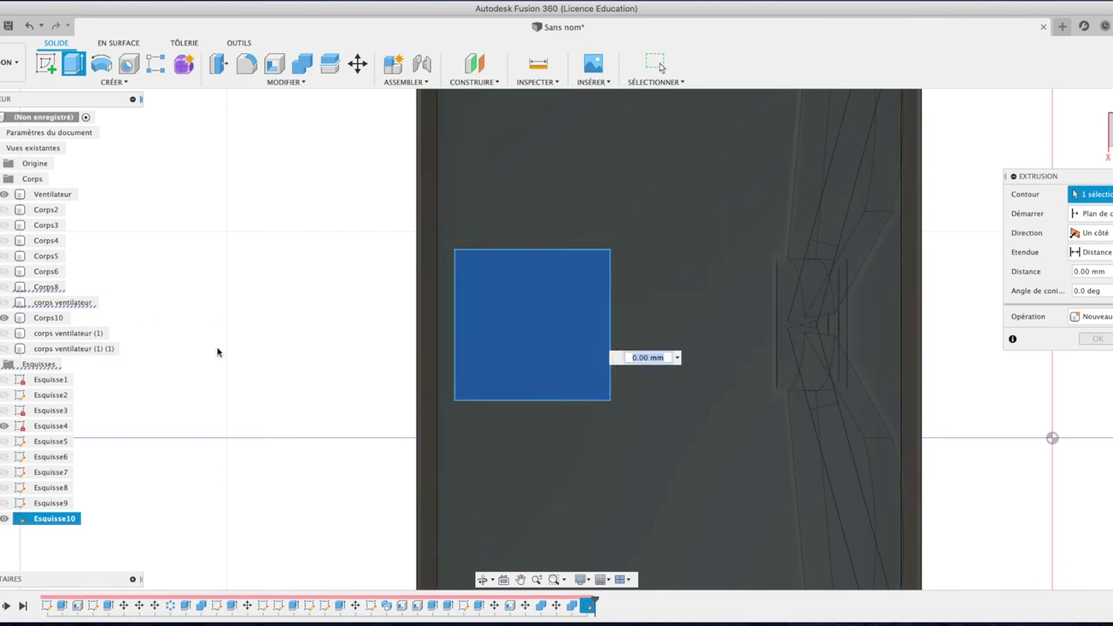
# Extrude the rectangle downward as a cut into the base plate, then show the tower again.
pyautogui.keyDown('shift'); pyautogui.moveTo(556, 261); pyautogui.dragTo(389, 348, button='middle'); pyautogui.keyUp('shift')
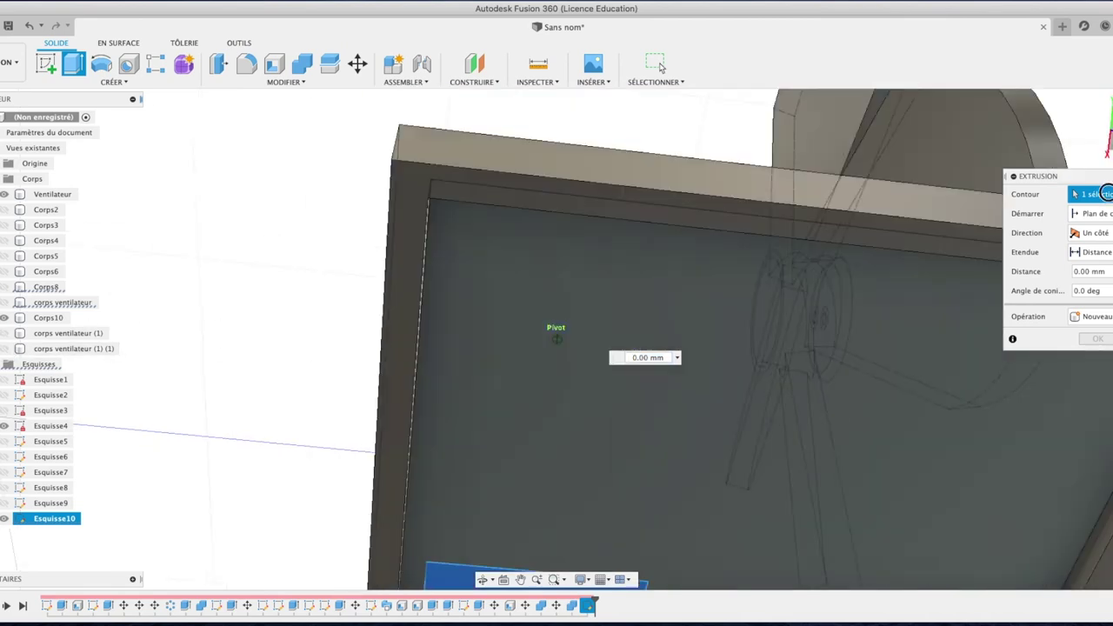
pyautogui.scroll(-5, 388, 348)
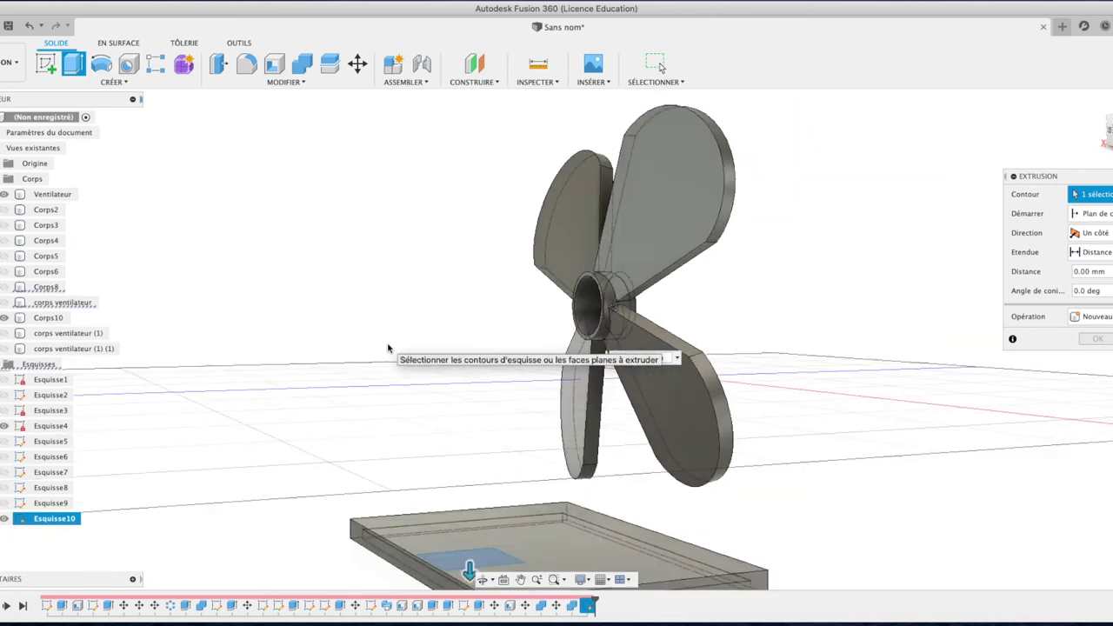
pyautogui.moveTo(452, 521); pyautogui.dragTo(451, 454)
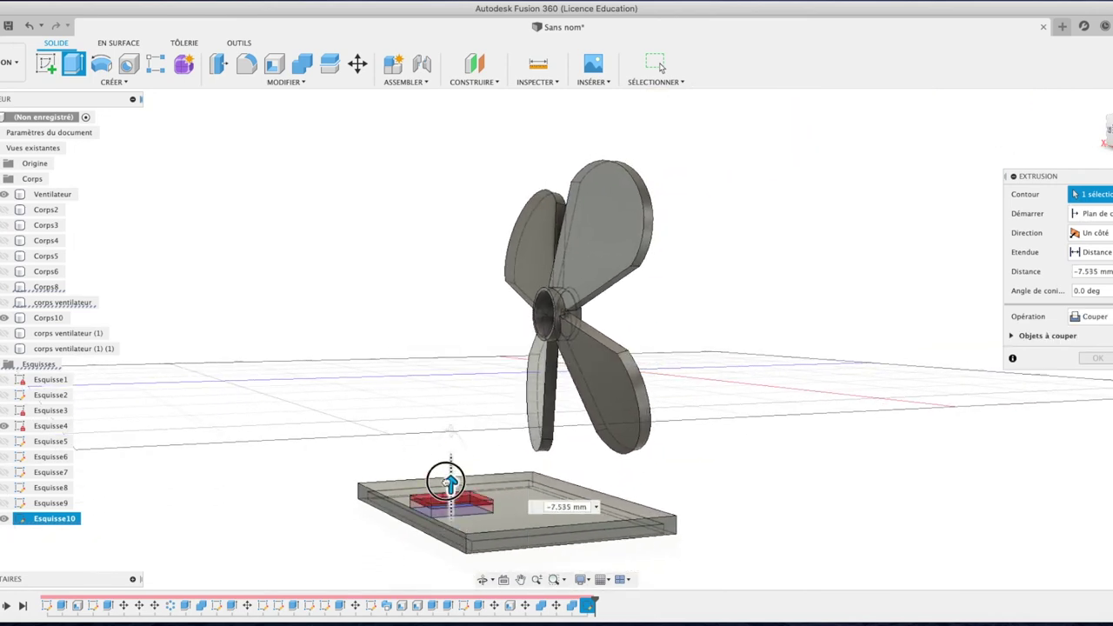
pyautogui.click(1097, 358)
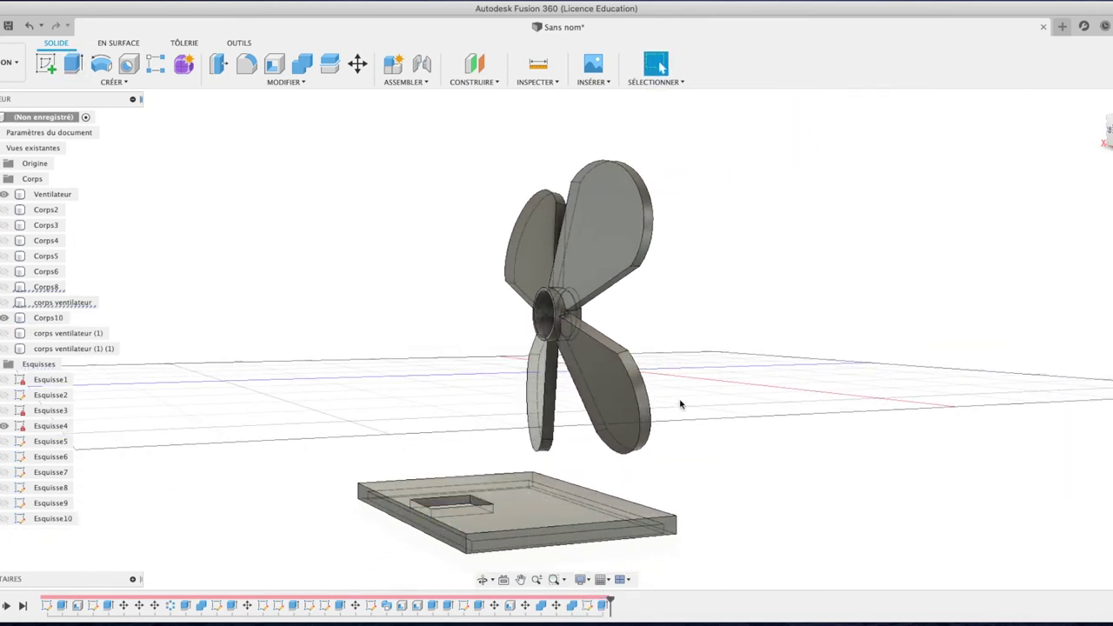
pyautogui.click(4, 348)
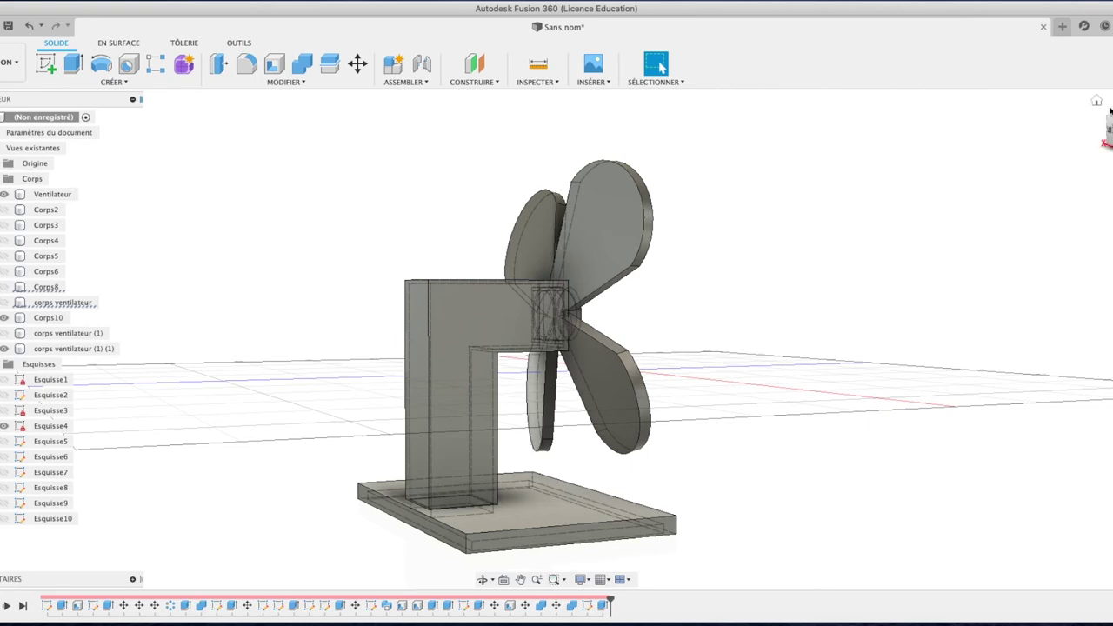
pyautogui.click(1097, 102)
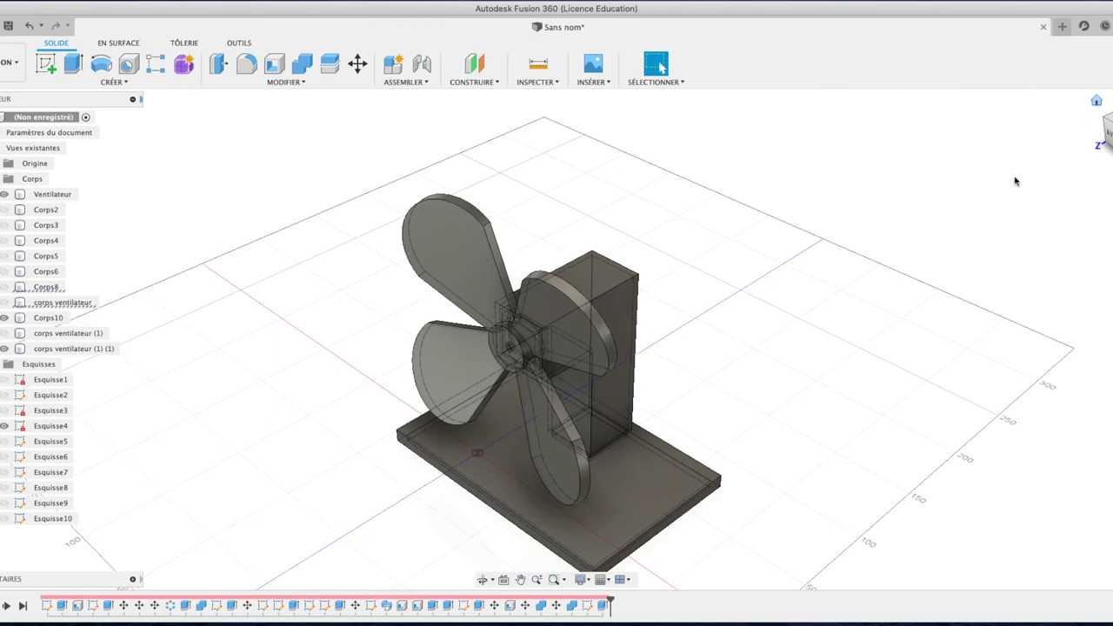
# Join base plate Corps10 into the stand with Combine, without keeping the tool body.
pyautogui.moveTo(557, 348)
pyautogui.keyDown('shift'); pyautogui.mouseDown(button='middle')
pyautogui.moveTo(556, 330)
pyautogui.moveTo(783, 303)
pyautogui.mouseUp(button='middle'); pyautogui.keyUp('shift')
pyautogui.click(617, 500)
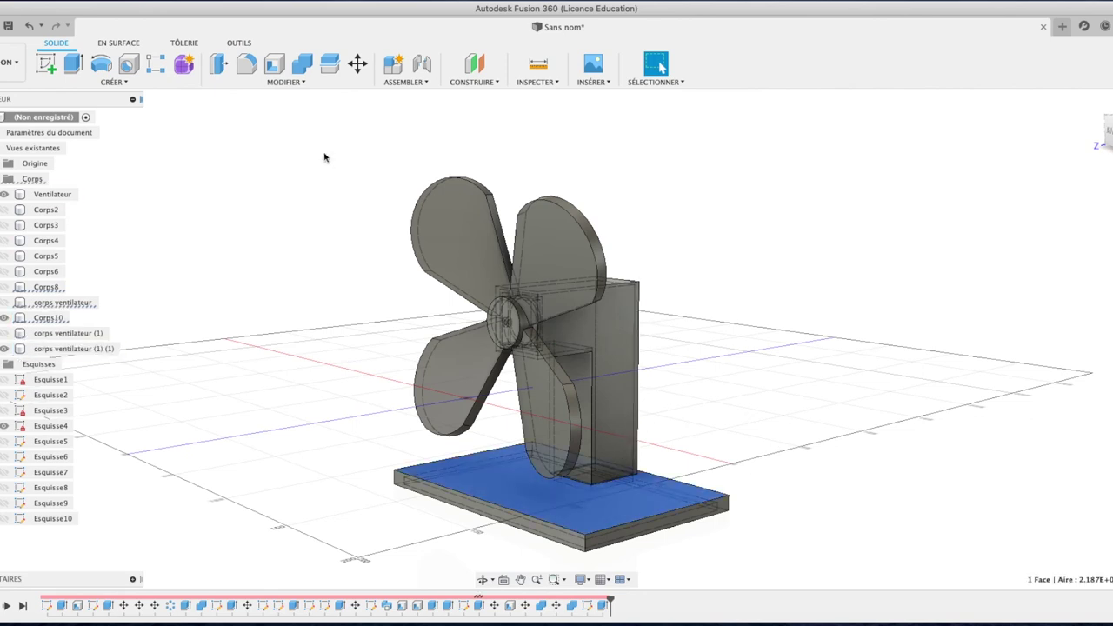
pyautogui.click(287, 82)
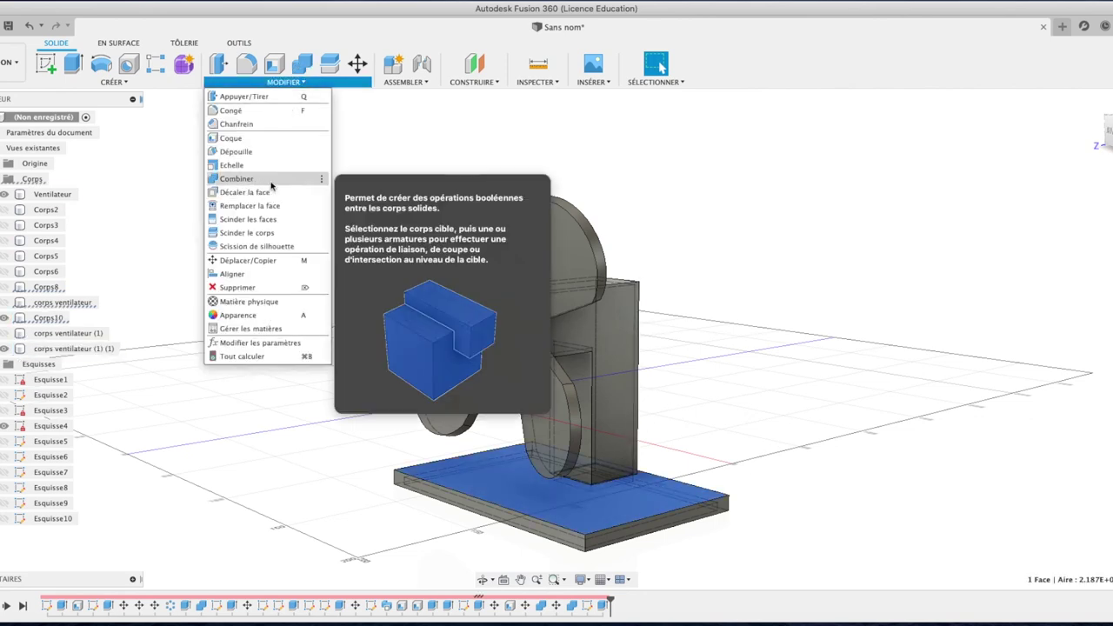
pyautogui.click(261, 176)
pyautogui.click(611, 395)
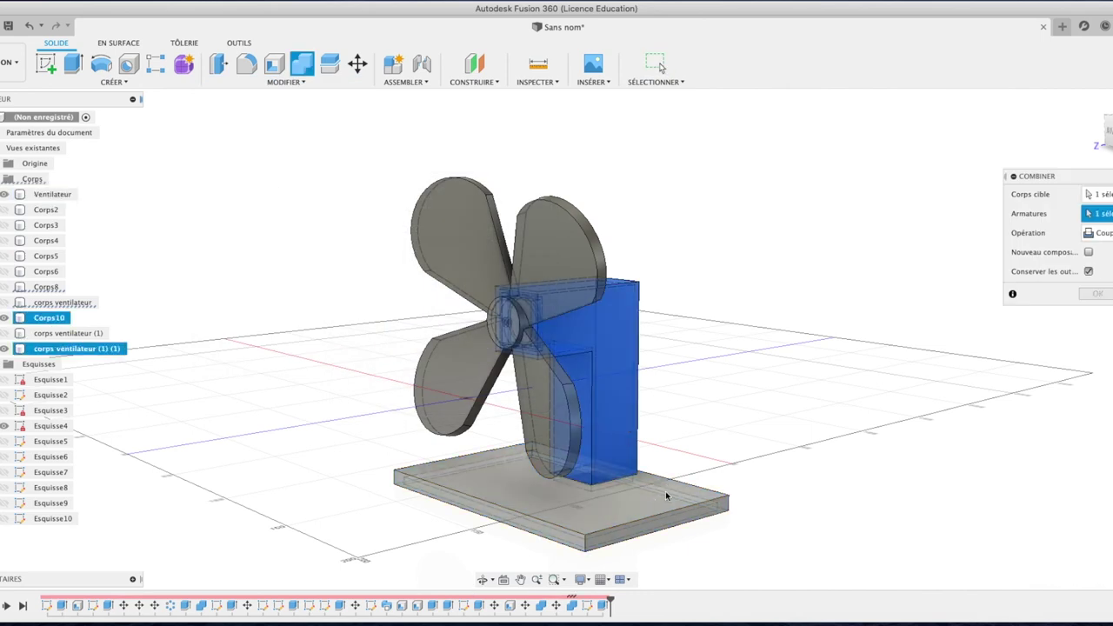
pyautogui.click(666, 495)
pyautogui.click(1100, 233)
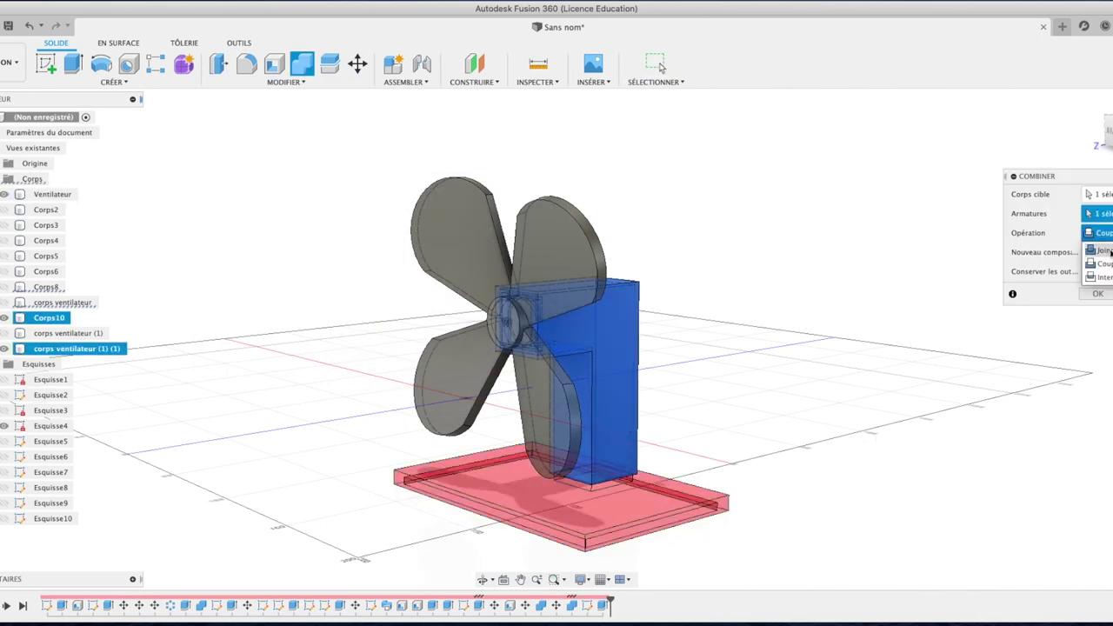
pyautogui.click(1100, 248)
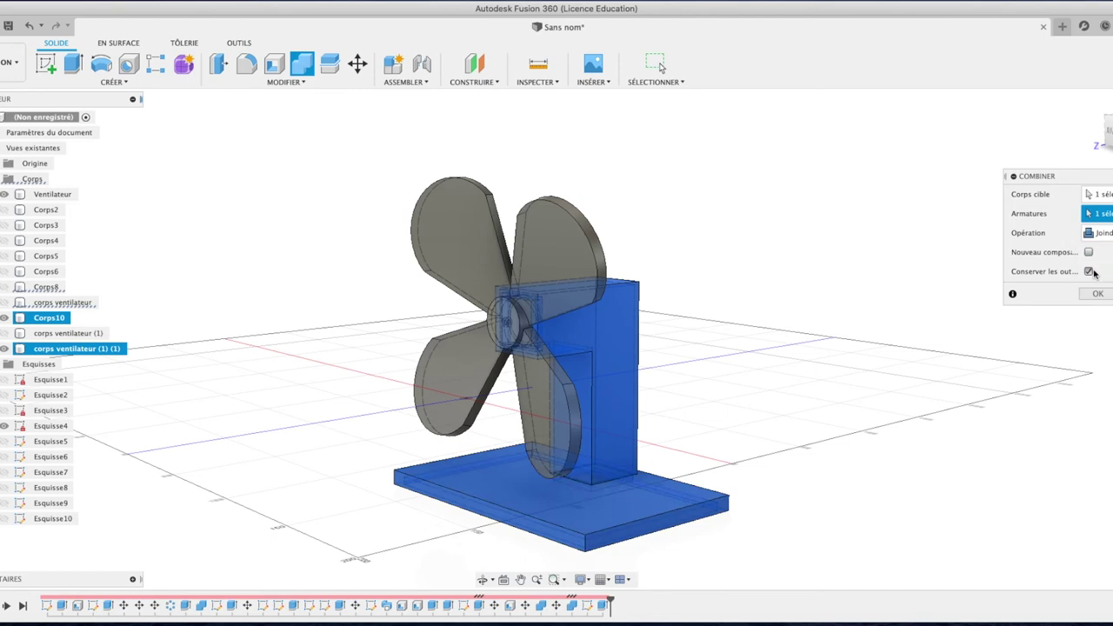
pyautogui.click(1088, 271)
pyautogui.click(1095, 295)
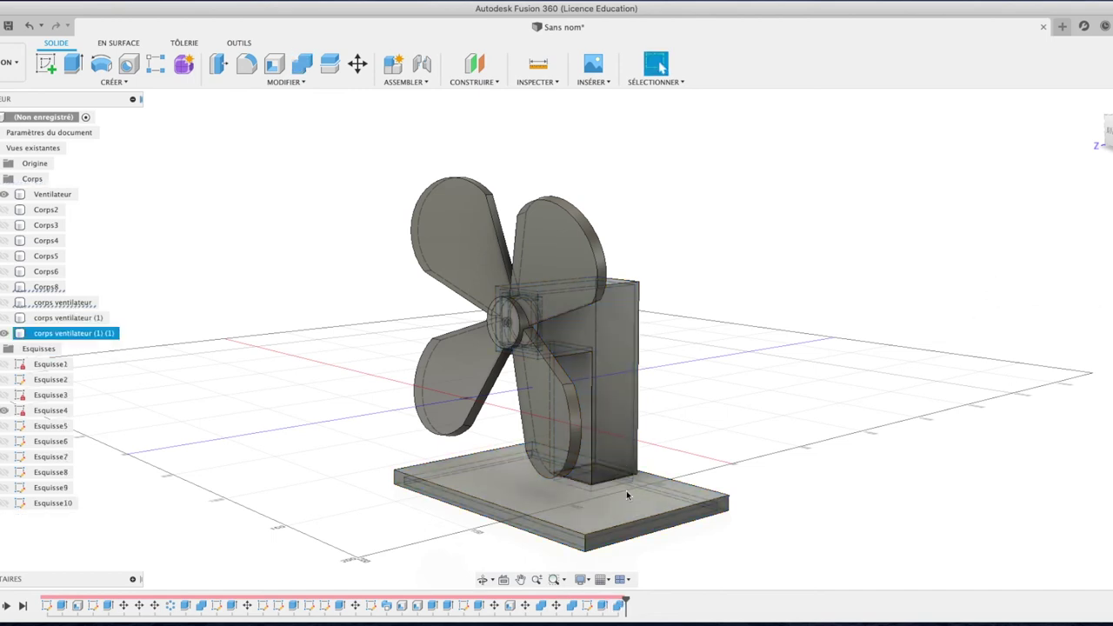
pyautogui.click(4, 333)
pyautogui.click(4, 334)
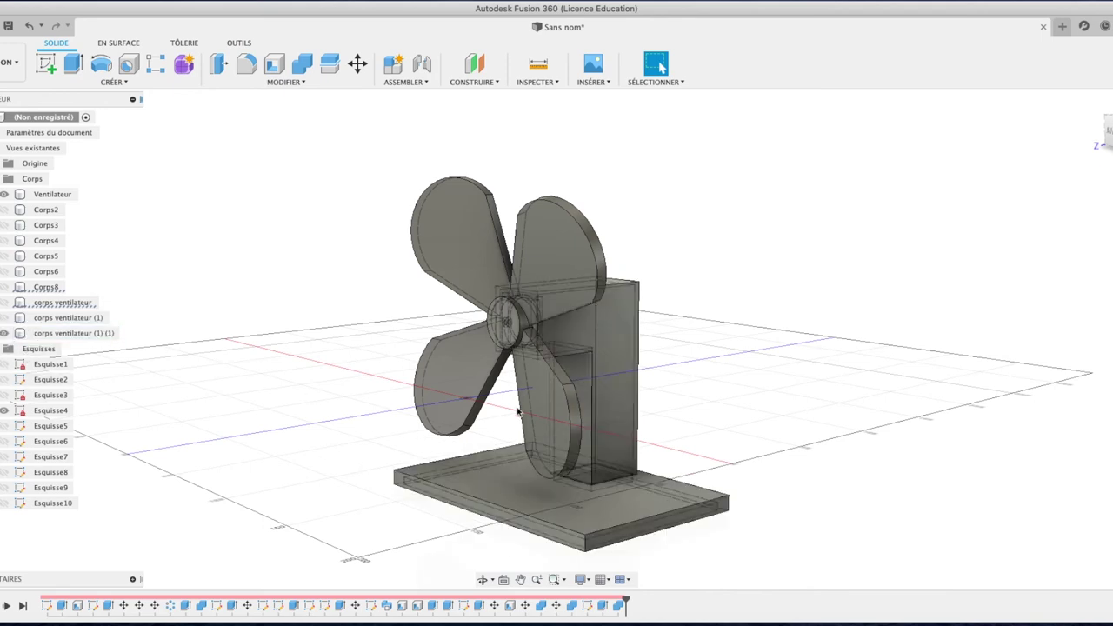
# Fillet the bottom edge where the stand meets the base with a 145 mm radius.
pyautogui.click(246, 64)
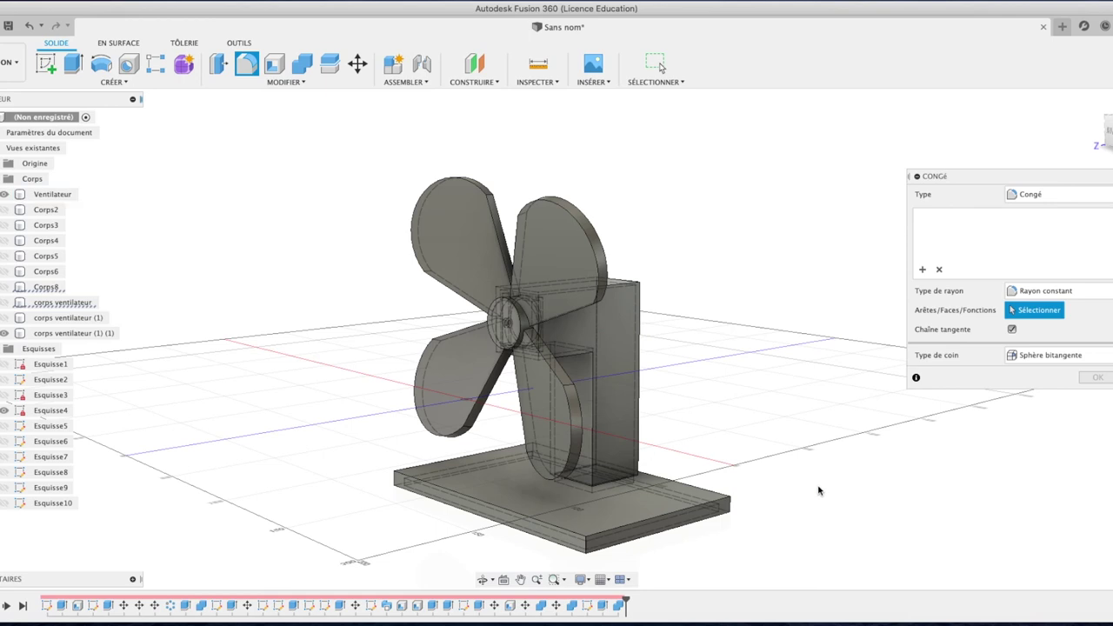
pyautogui.click(611, 481)
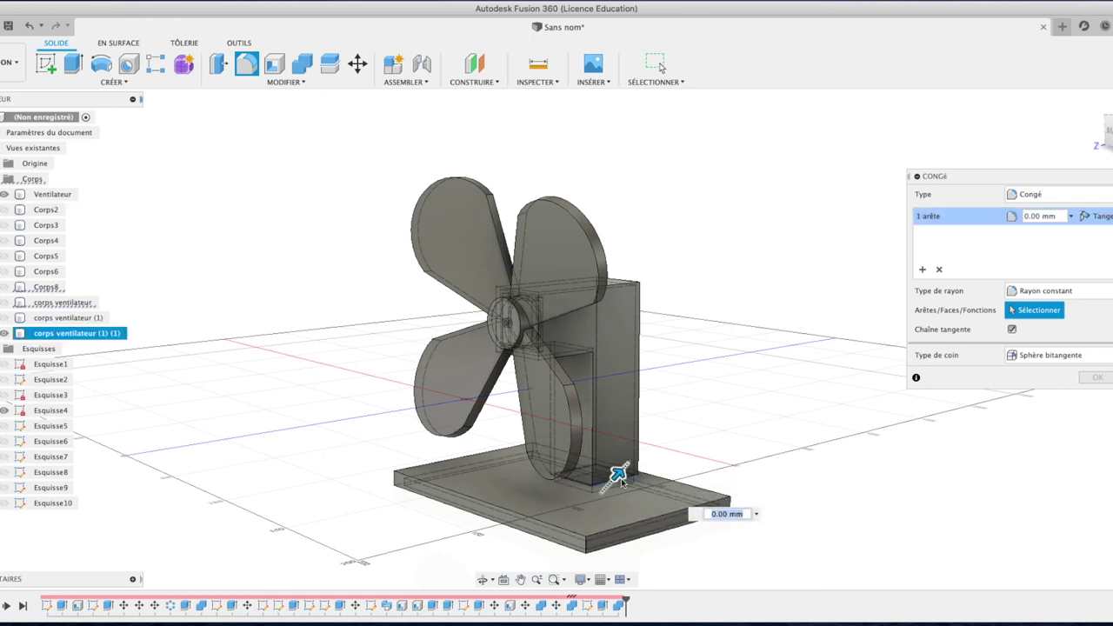
pyautogui.moveTo(618, 474); pyautogui.dragTo(646, 450)
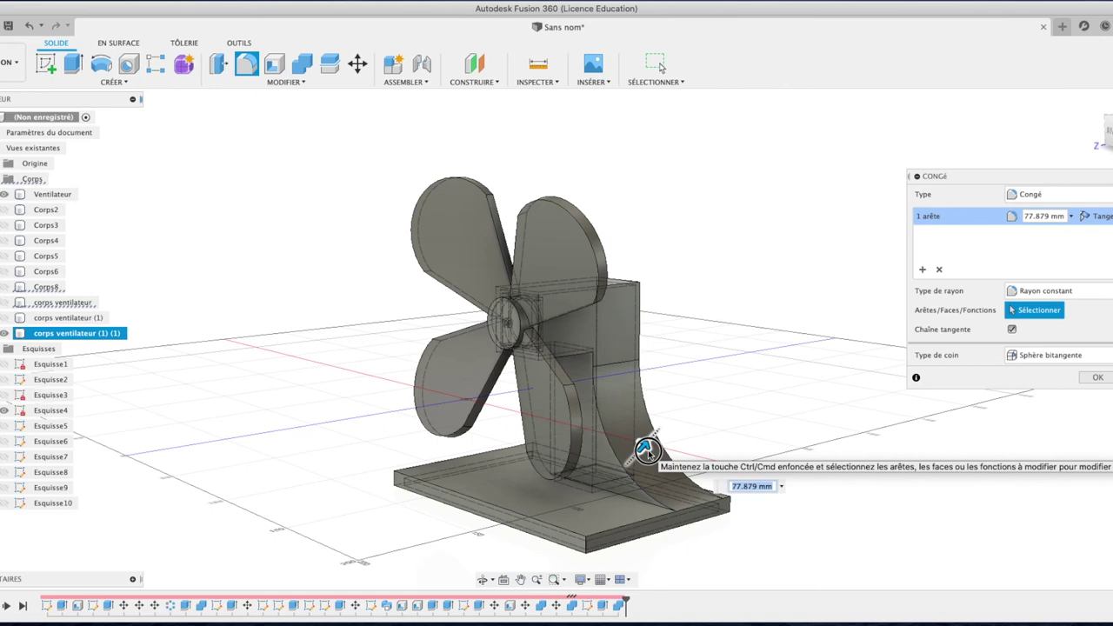
pyautogui.moveTo(646, 450); pyautogui.dragTo(646, 447)
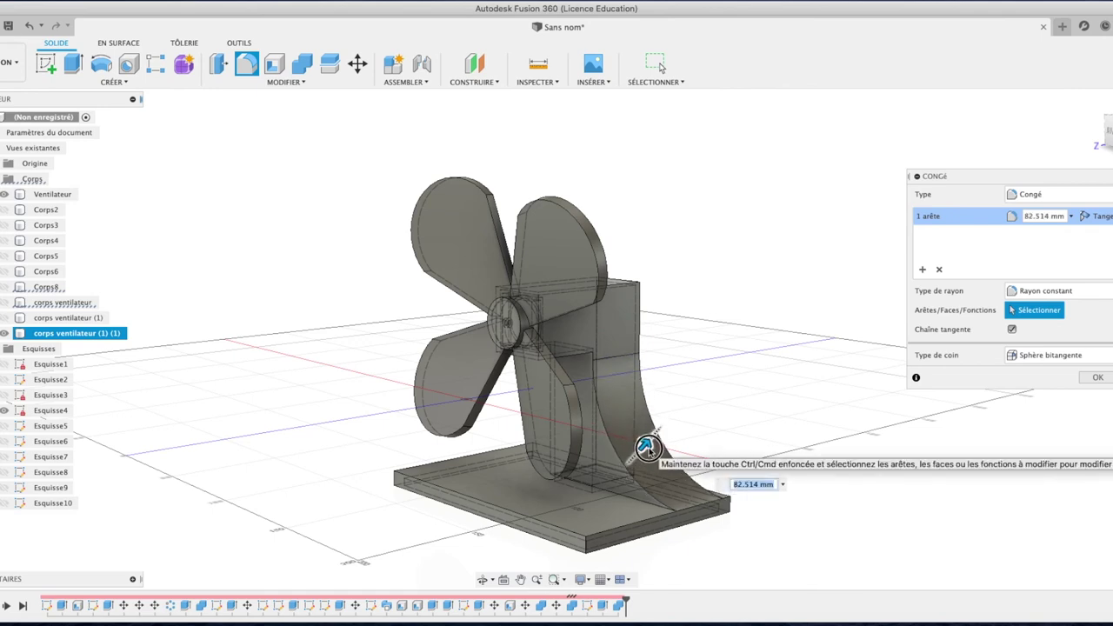
pyautogui.moveTo(646, 447); pyautogui.dragTo(656, 410)
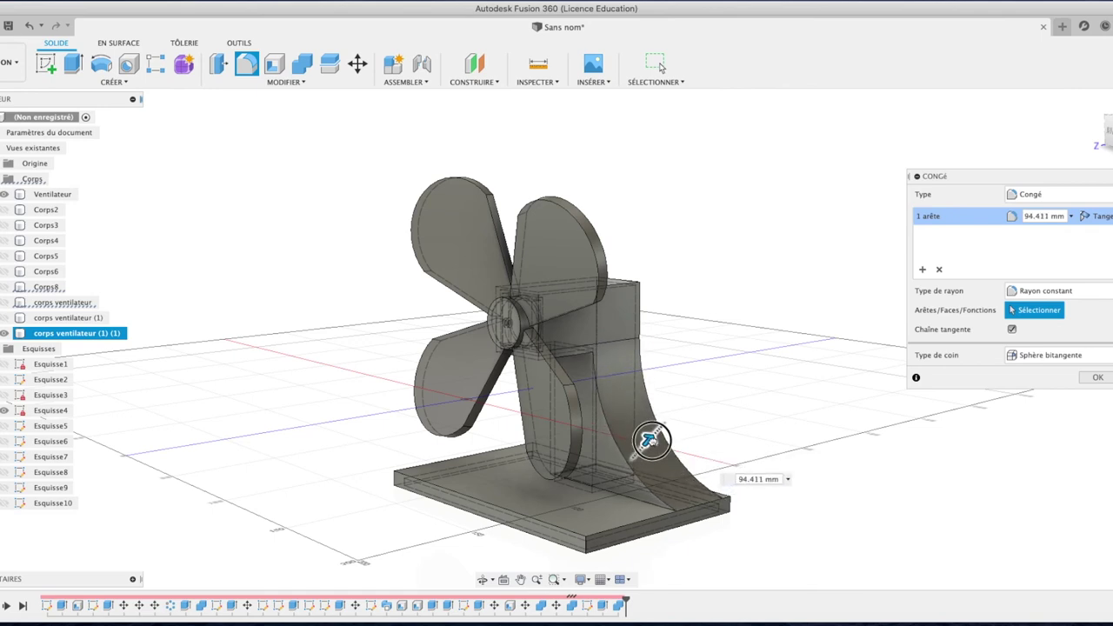
pyautogui.moveTo(656, 410); pyautogui.dragTo(657, 412)
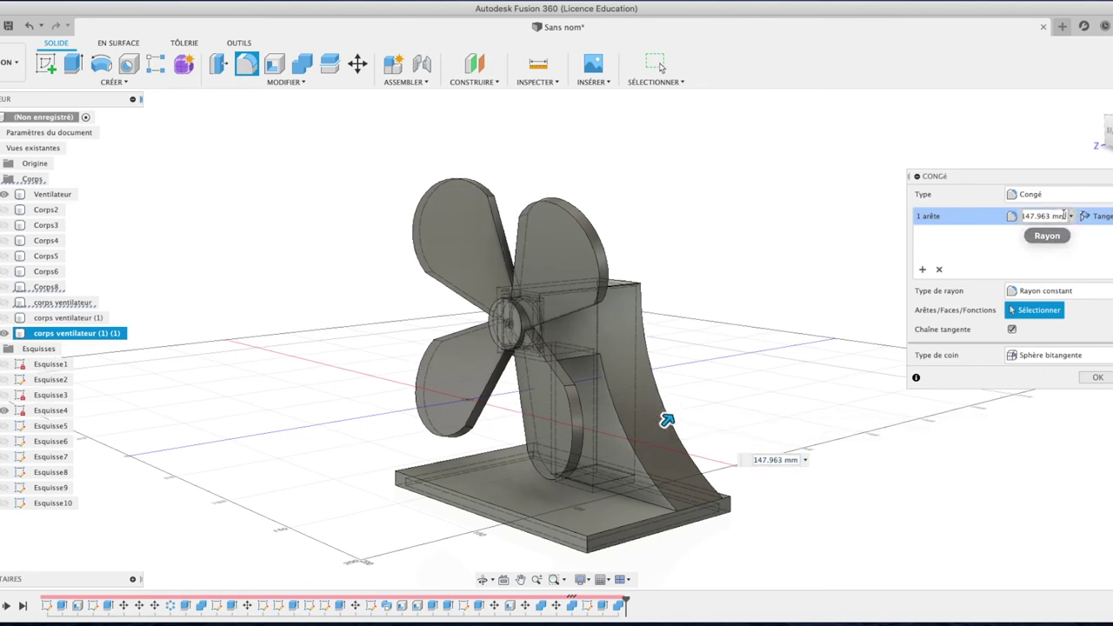
pyautogui.click(1031, 217)
pyautogui.moveTo(1030, 216); pyautogui.dragTo(1078, 218)
pyautogui.write('145')
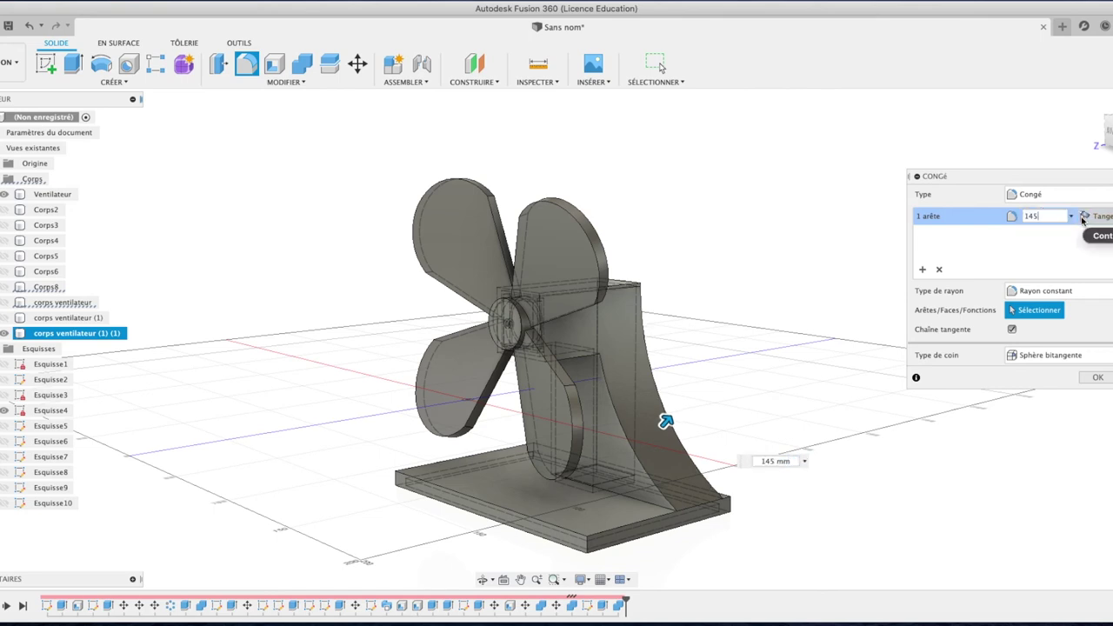
pyautogui.click(1099, 379)
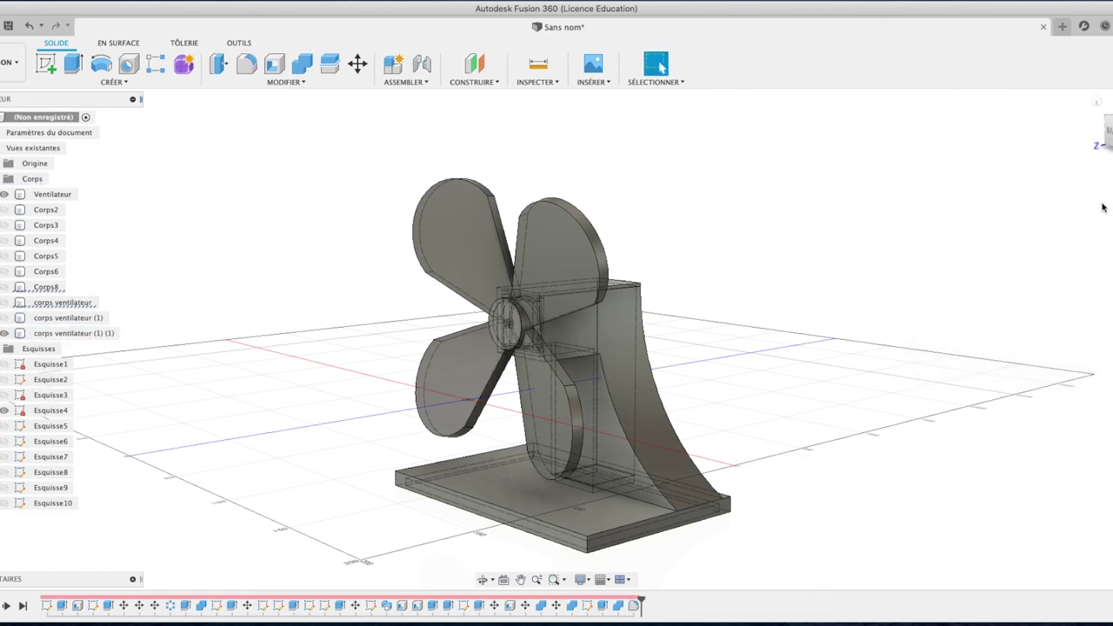
# Fillet the stand's opposite bottom edge into the base with the same 145 mm radius.
pyautogui.keyDown('shift'); pyautogui.moveTo(556, 330); pyautogui.dragTo(452, 335, button='middle'); pyautogui.keyUp('shift')
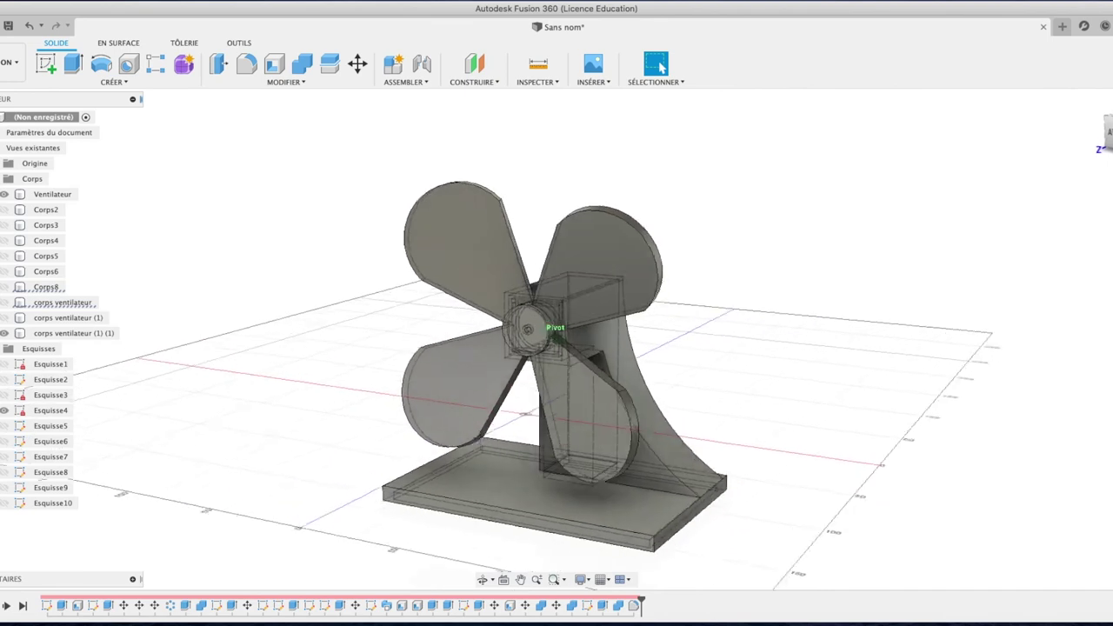
pyautogui.moveTo(557, 330)
pyautogui.keyDown('shift'); pyautogui.mouseDown(button='middle')
pyautogui.moveTo(954, 119)
pyautogui.moveTo(777, 293)
pyautogui.mouseUp(button='middle'); pyautogui.keyUp('shift')
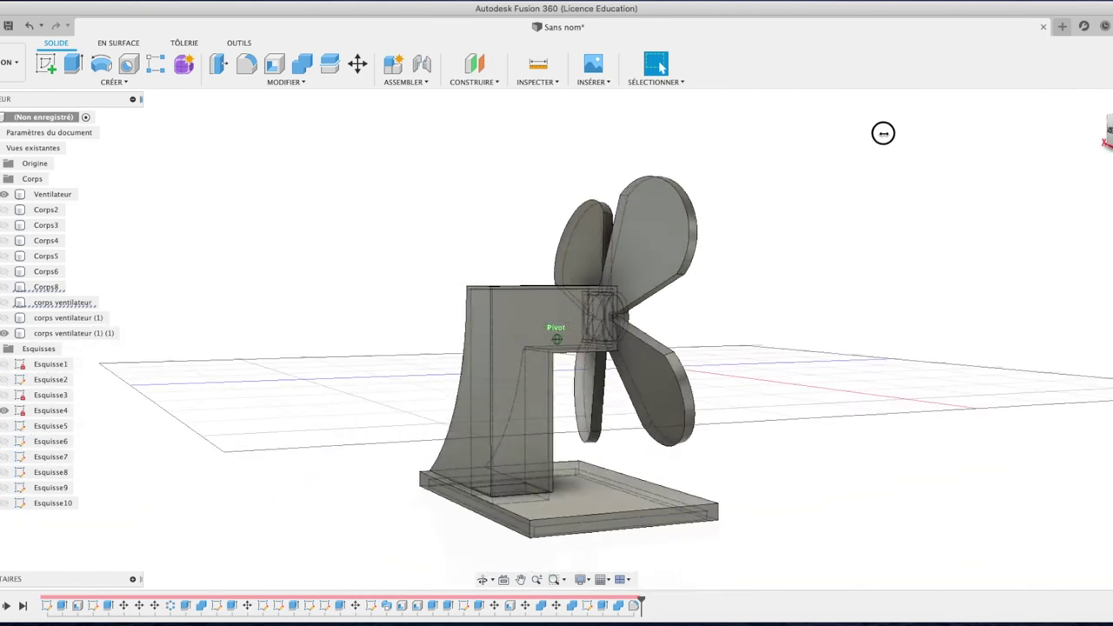
pyautogui.click(572, 498)
pyautogui.click(530, 496)
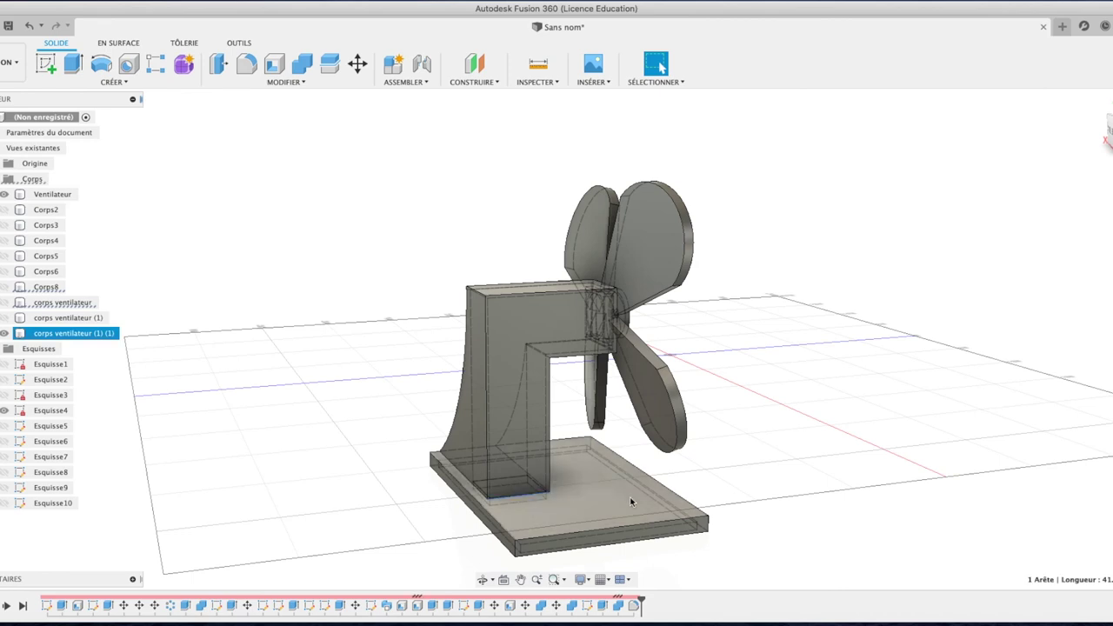
pyautogui.click(246, 64)
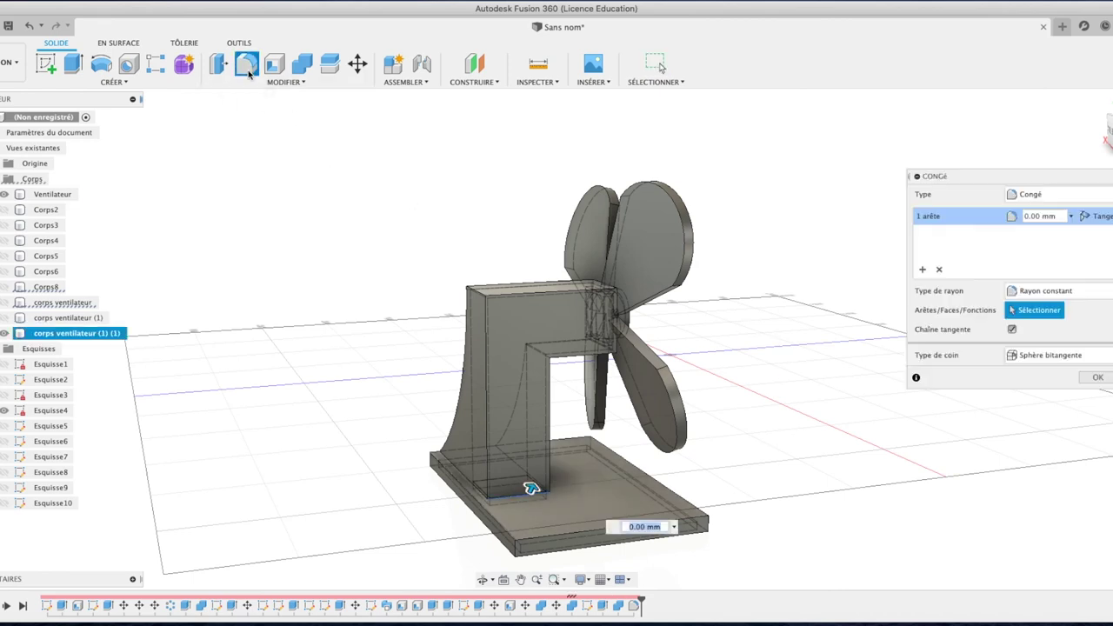
pyautogui.click(1071, 216)
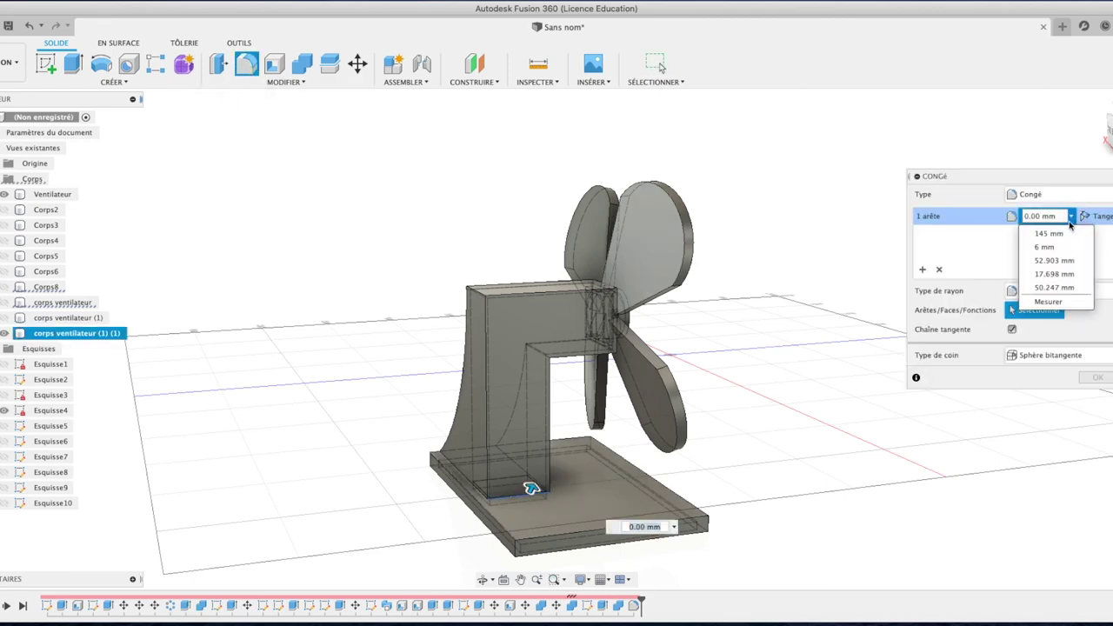
pyautogui.click(1059, 235)
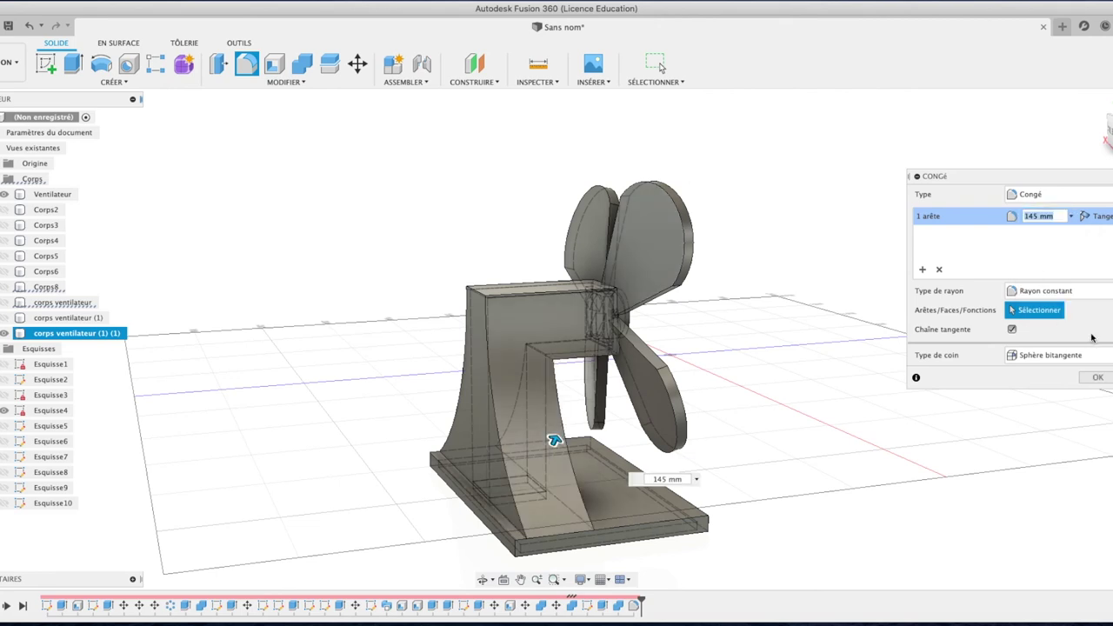
pyautogui.click(1097, 377)
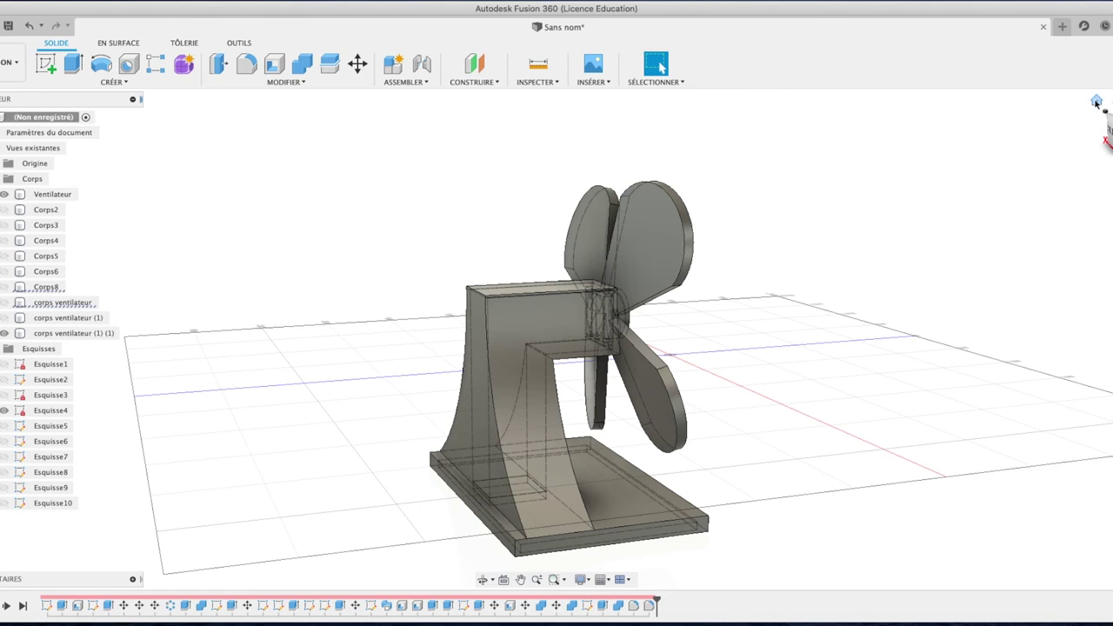
pyautogui.click(1097, 102)
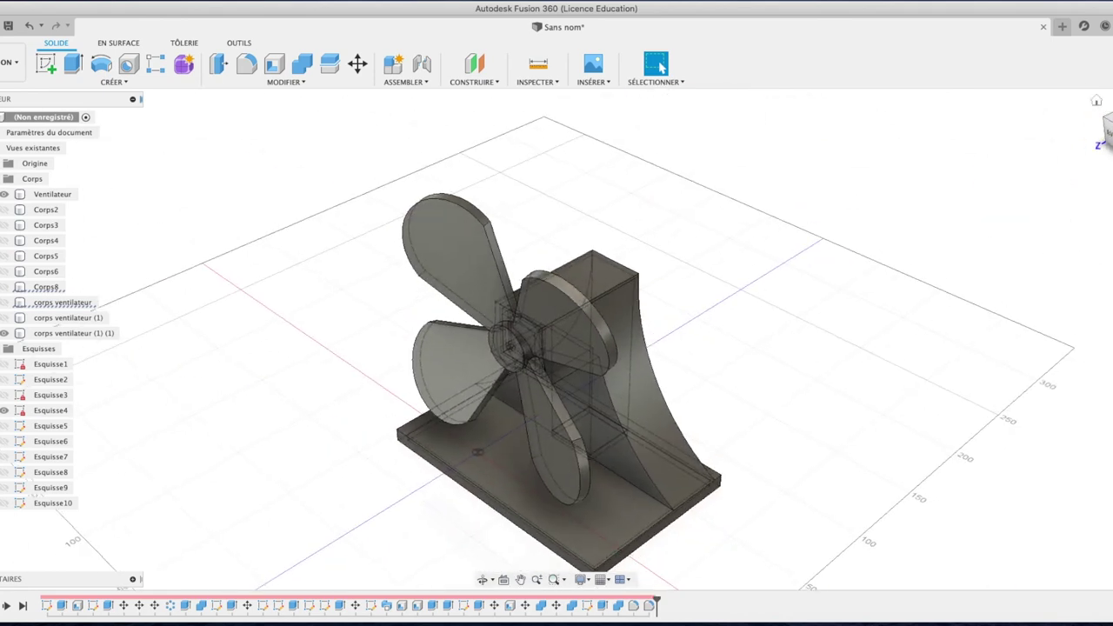
# Round the stand's front bottom edge into the base plate with a fillet of about 91 mm.
pyautogui.click(1100, 130)
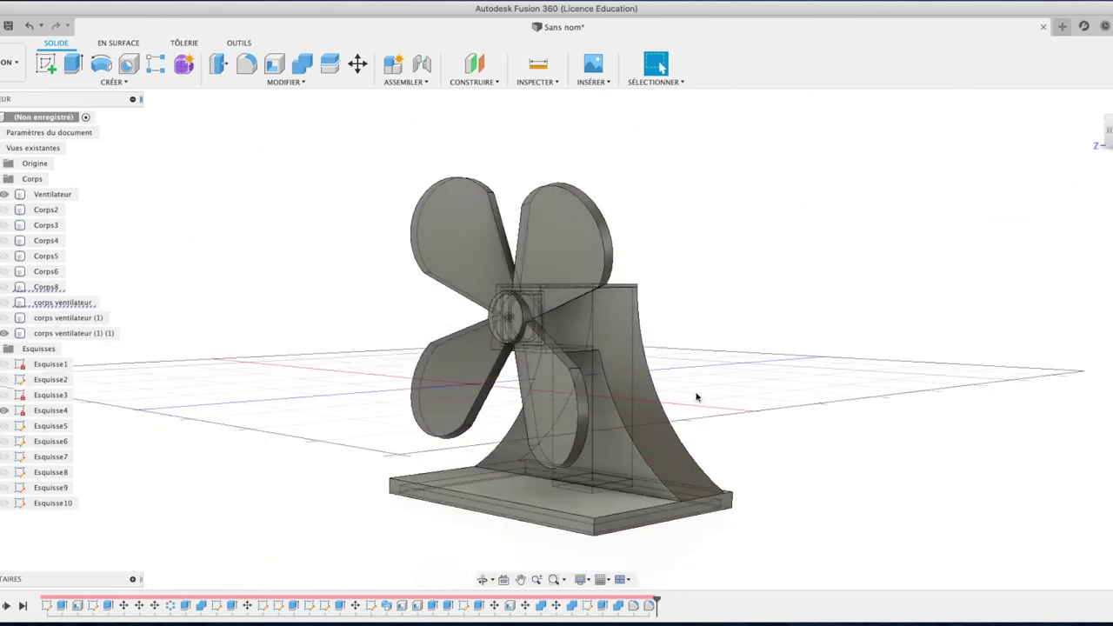
pyautogui.click(607, 482)
pyautogui.click(597, 486)
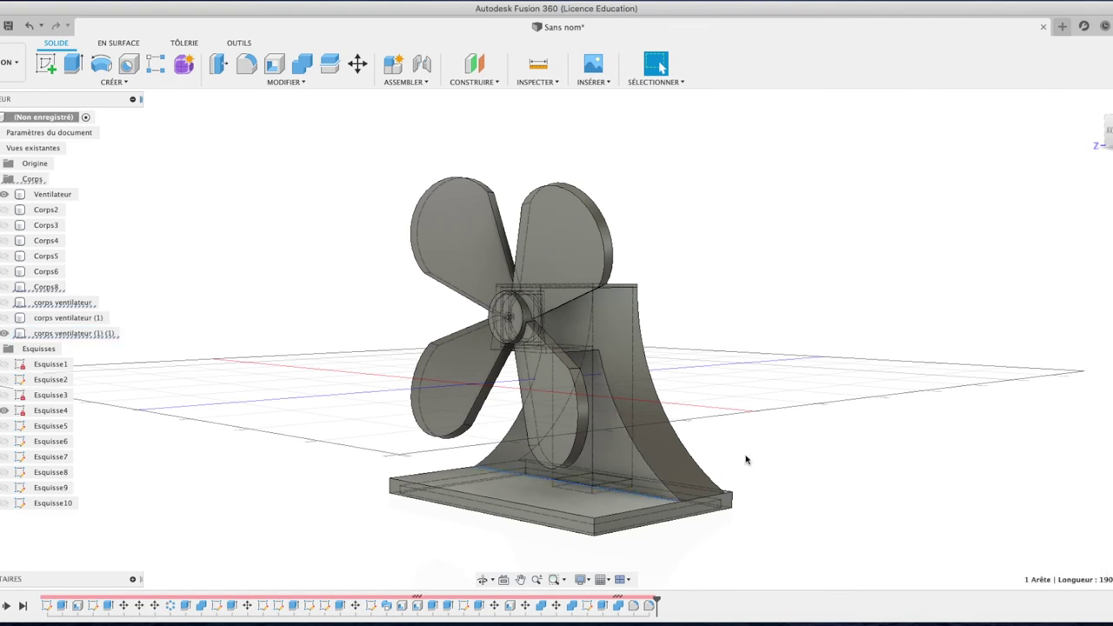
pyautogui.click(246, 63)
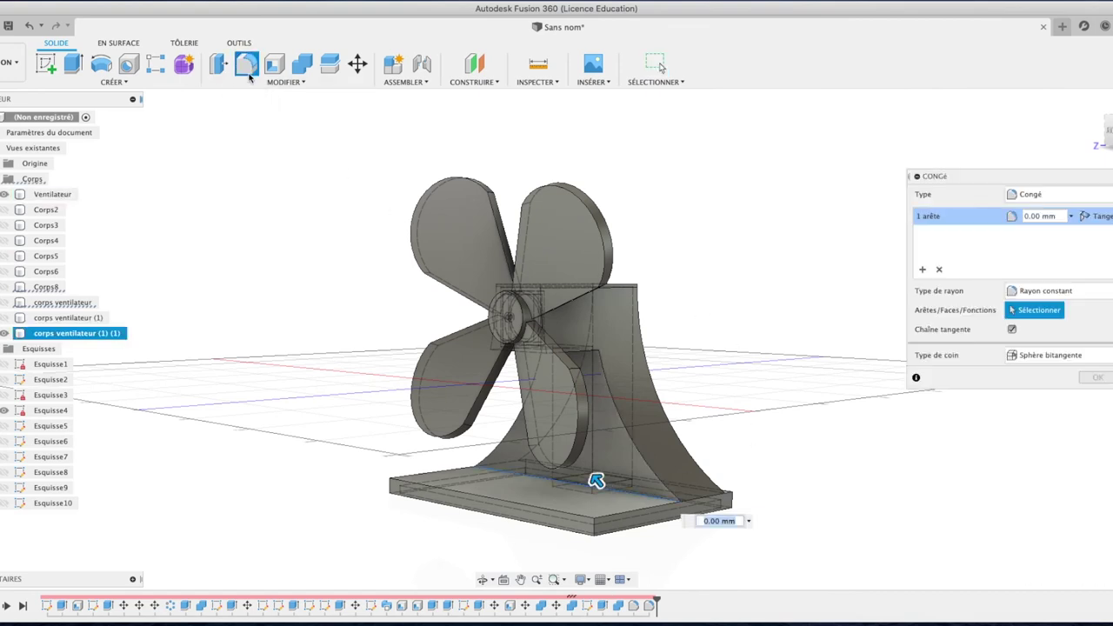
pyautogui.moveTo(595, 478); pyautogui.dragTo(572, 447)
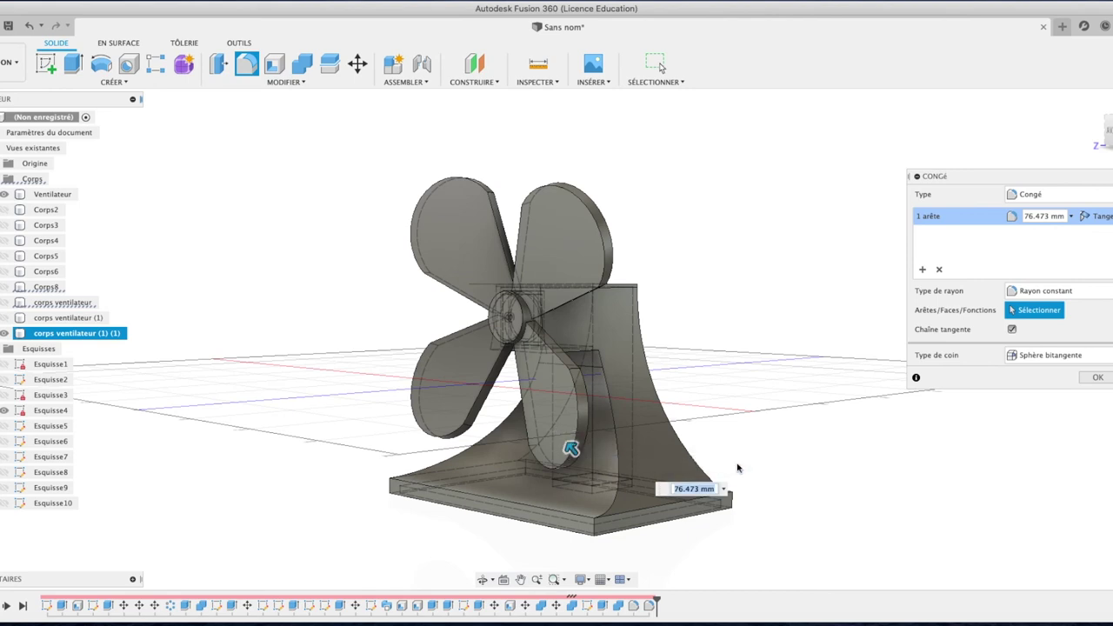
pyautogui.moveTo(571, 451); pyautogui.dragTo(566, 441)
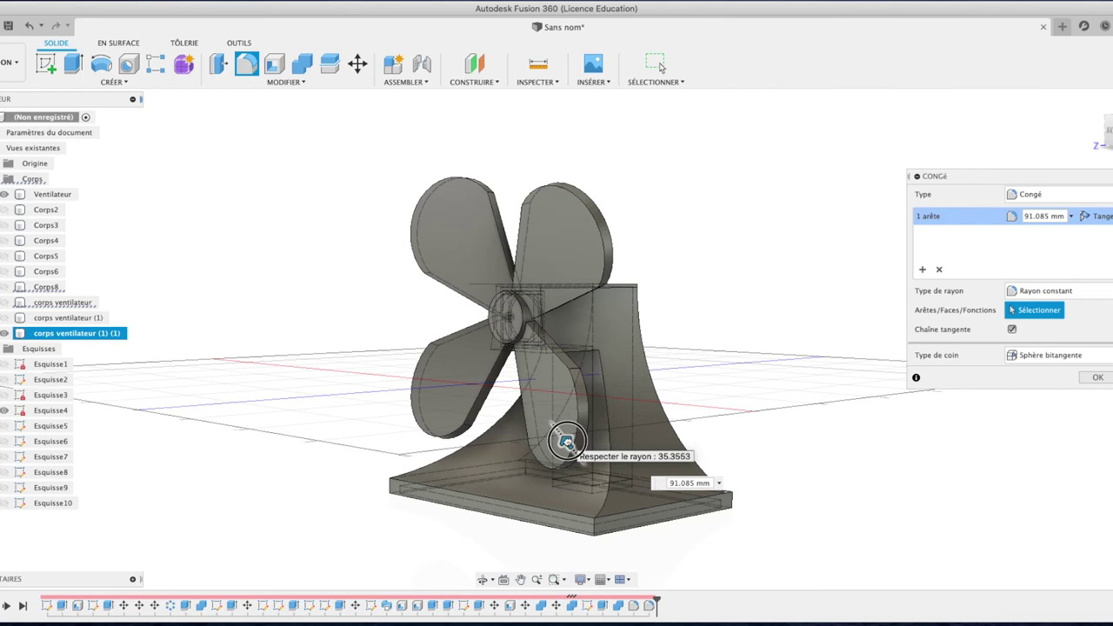
pyautogui.click(1097, 377)
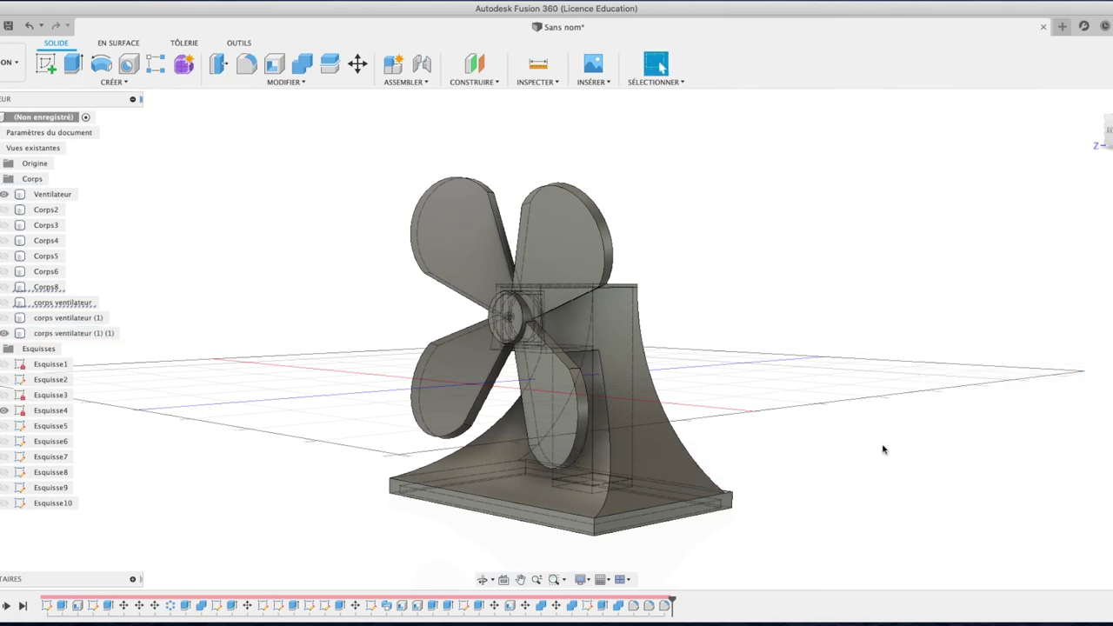
# Round an upper stand edge beside the fan hub with a 4.733 mm fillet.
pyautogui.moveTo(1106, 135)
pyautogui.keyDown('shift'); pyautogui.moveTo(962, 162); pyautogui.dragTo(949, 154, button='middle'); pyautogui.keyUp('shift')
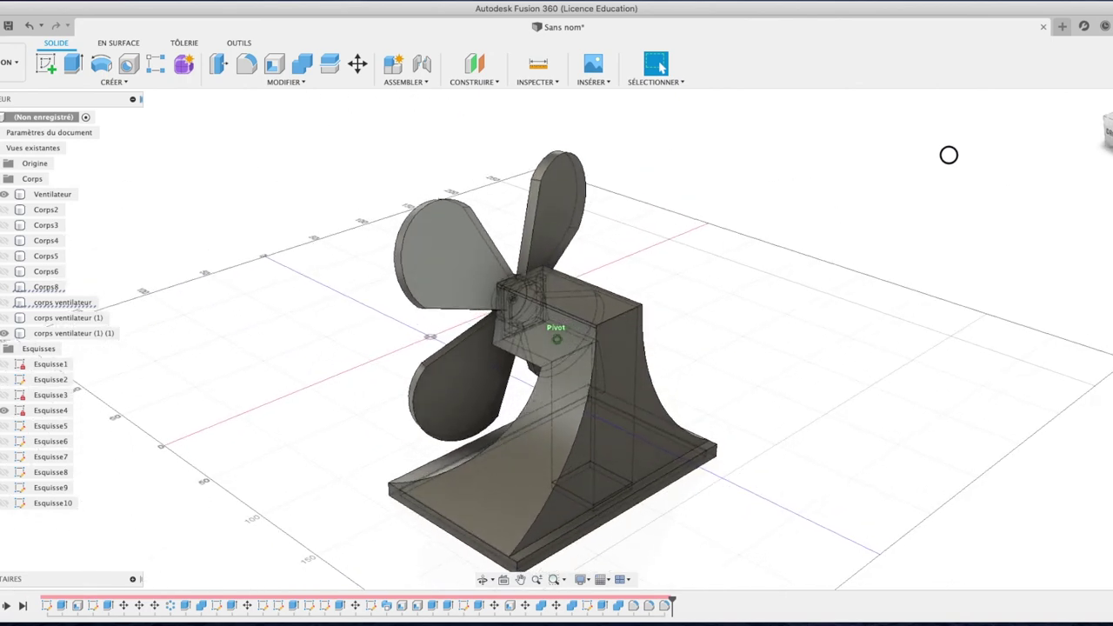
pyautogui.click(600, 350)
pyautogui.click(609, 319)
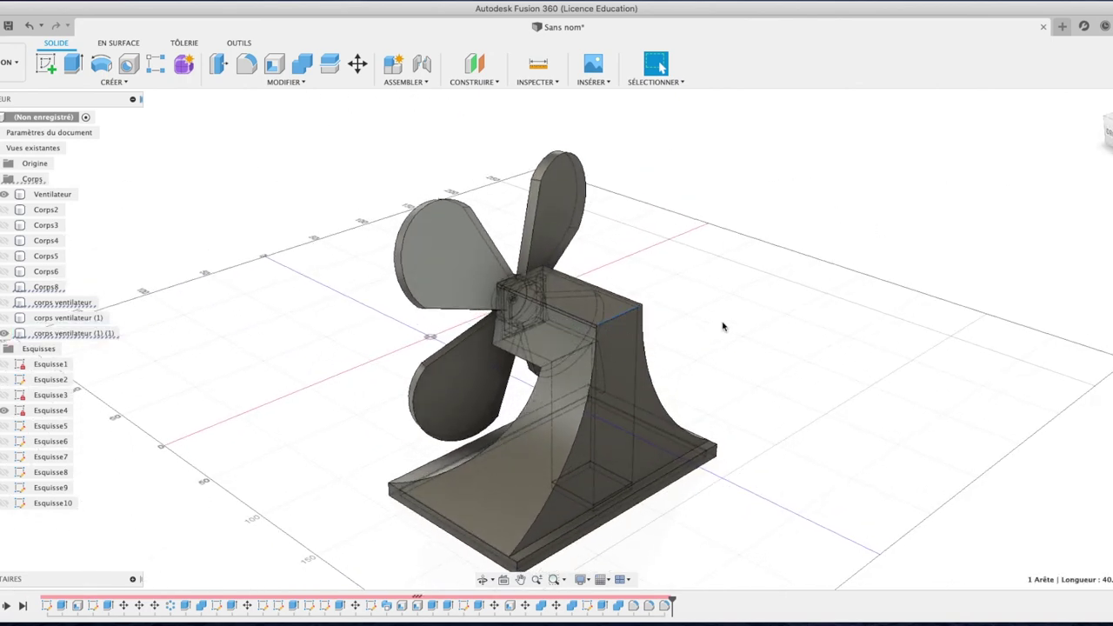
pyautogui.click(246, 64)
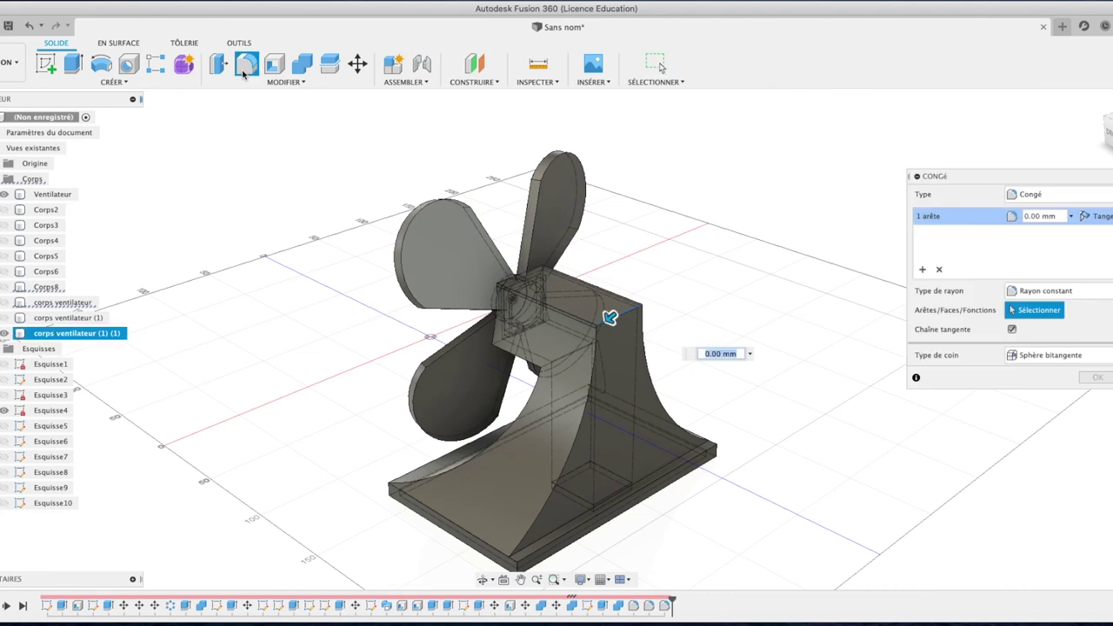
pyautogui.moveTo(611, 319); pyautogui.dragTo(563, 347)
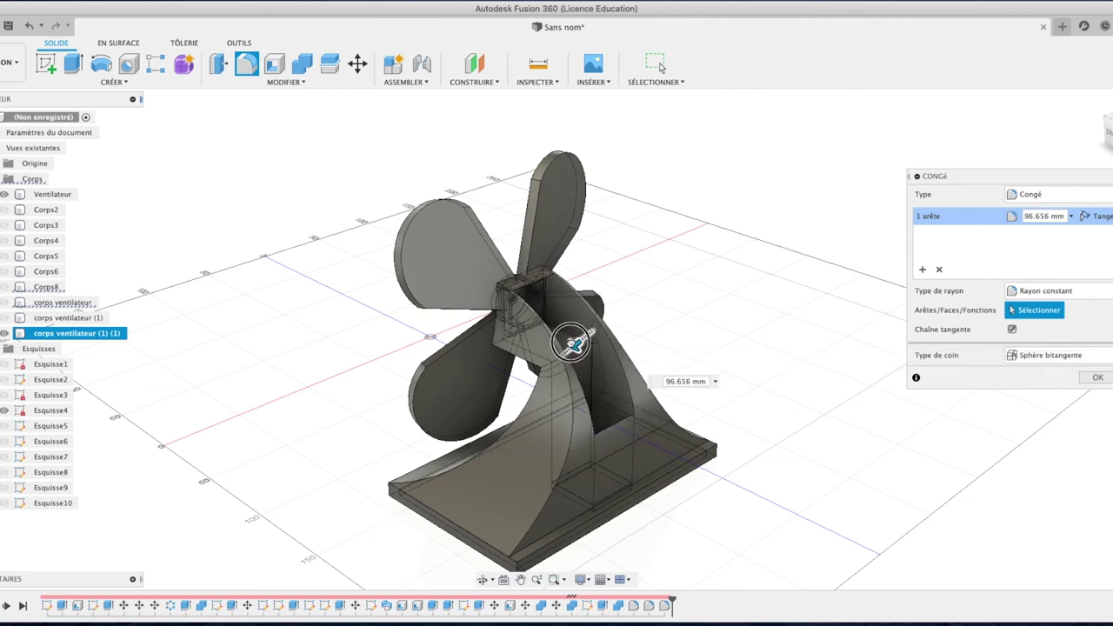
pyautogui.moveTo(563, 348)
pyautogui.mouseDown()
pyautogui.moveTo(586, 319)
pyautogui.moveTo(594, 330)
pyautogui.moveTo(611, 320)
pyautogui.mouseUp()
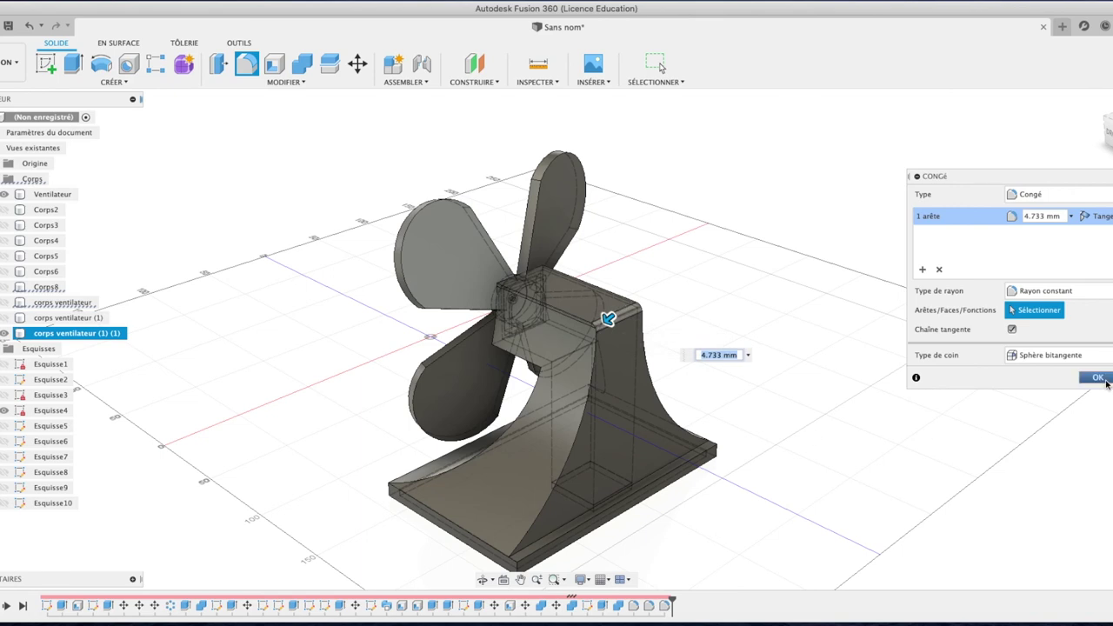
pyautogui.click(1099, 379)
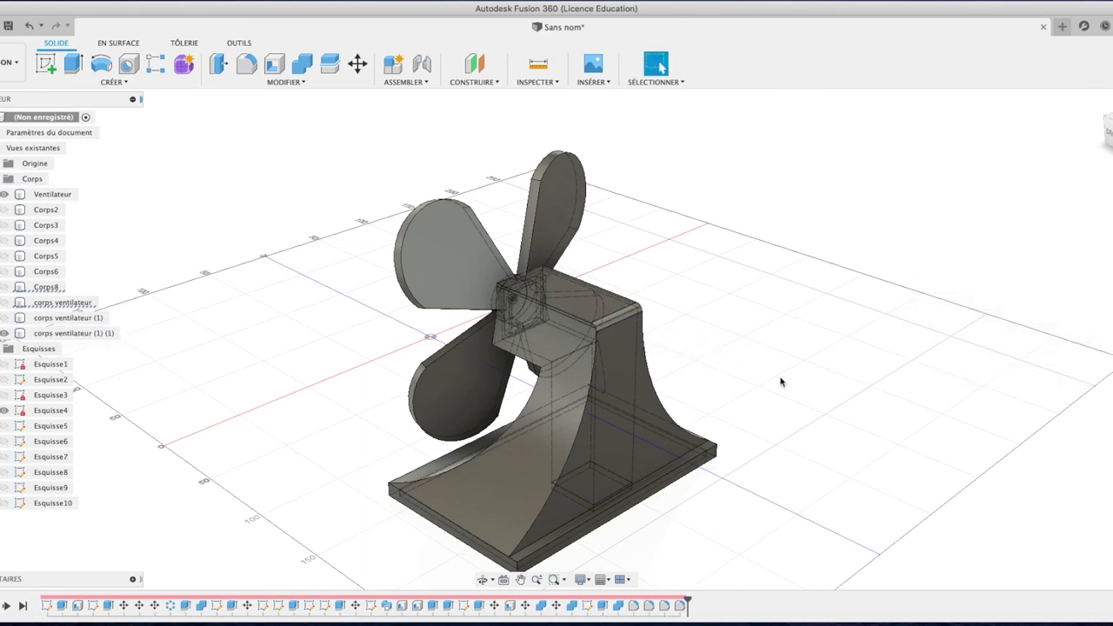
pyautogui.click(532, 368)
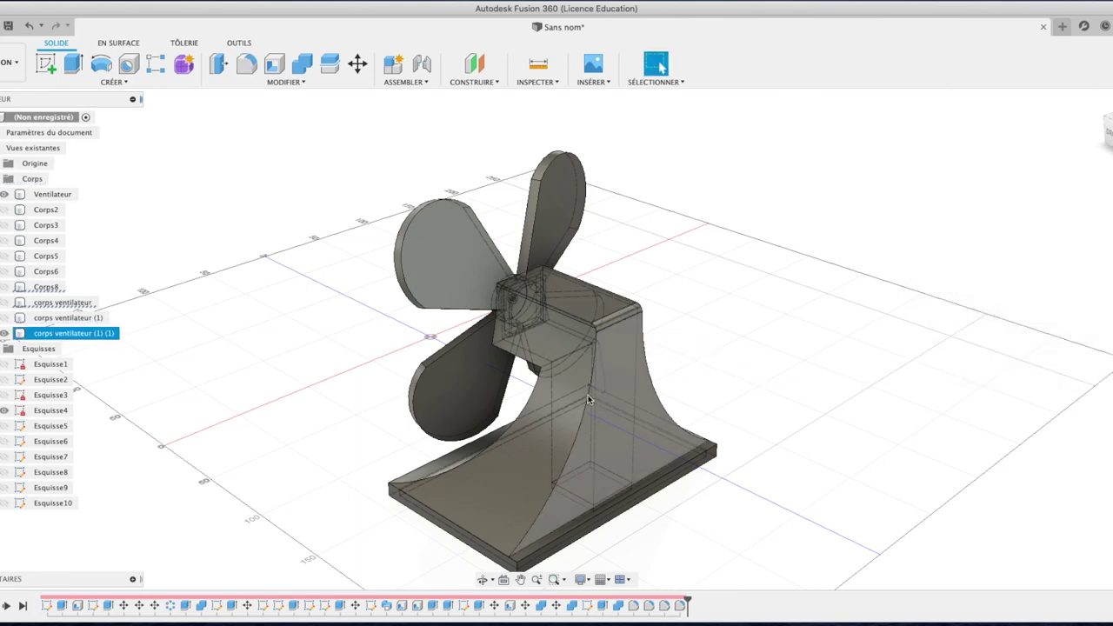
# Fillet the stand edge just beneath the fan hub with a 16 mm radius.
pyautogui.click(532, 368)
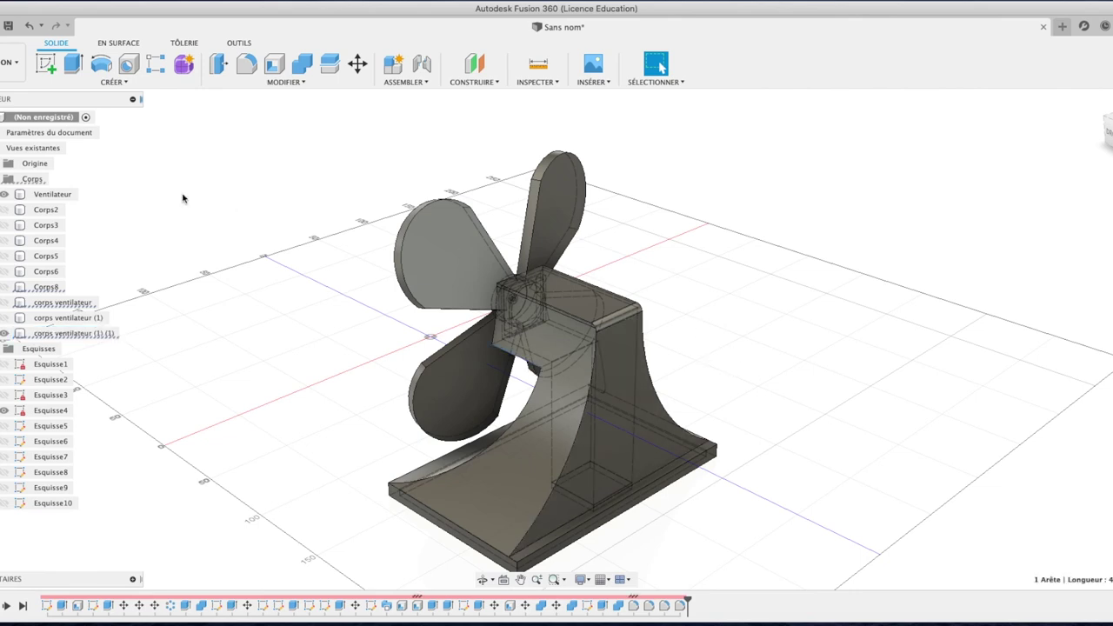
pyautogui.click(246, 63)
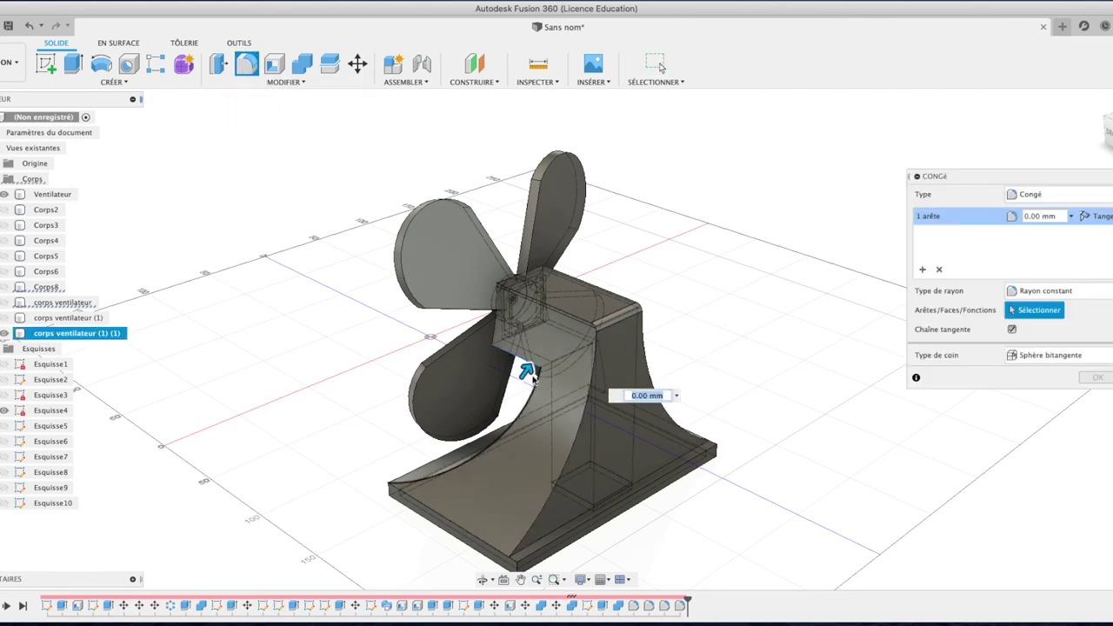
pyautogui.moveTo(528, 369); pyautogui.dragTo(536, 355)
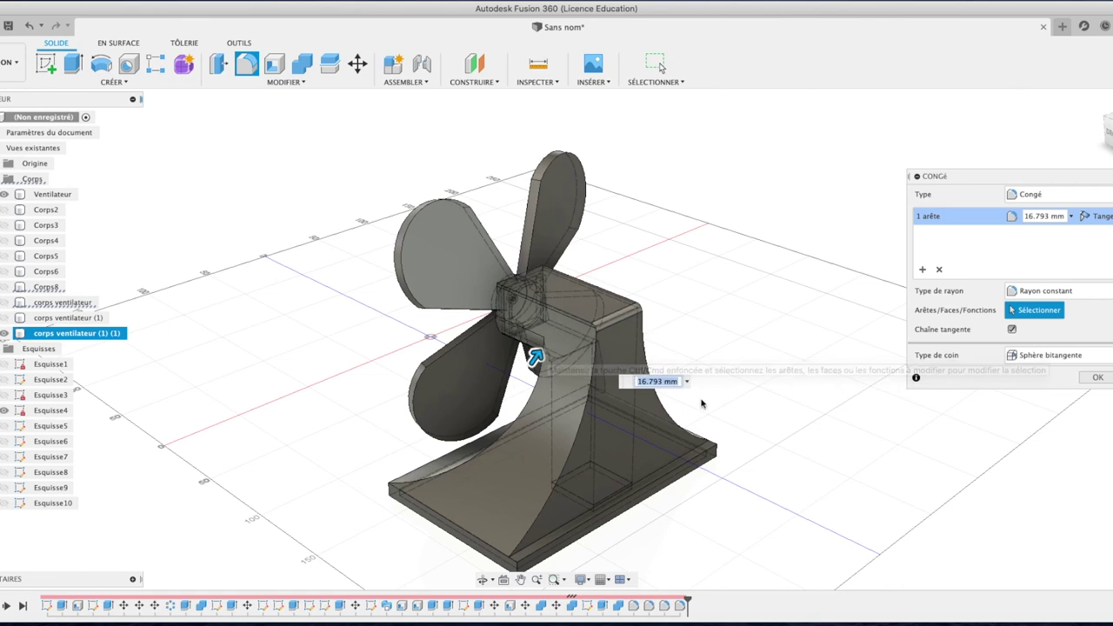
pyautogui.click(1064, 220)
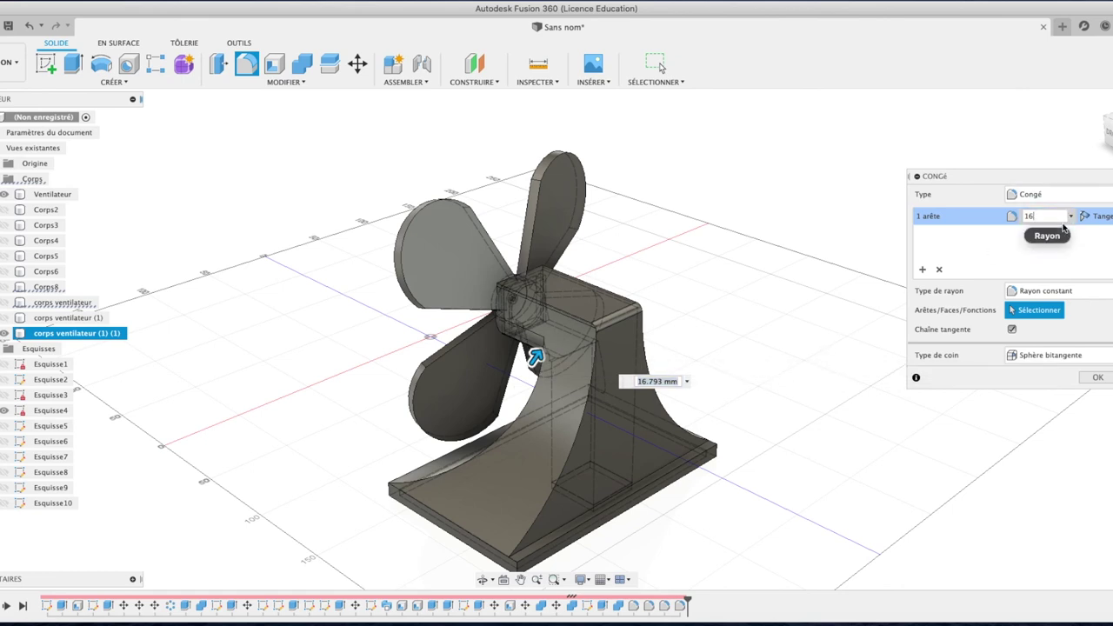
pyautogui.click(1097, 378)
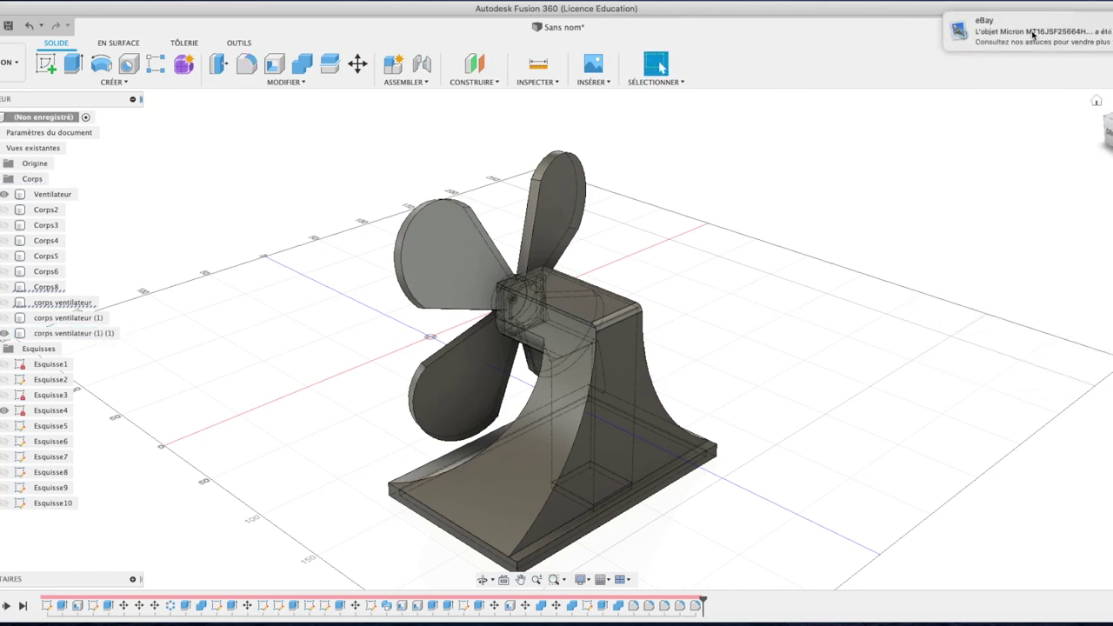
pyautogui.click(1106, 130)
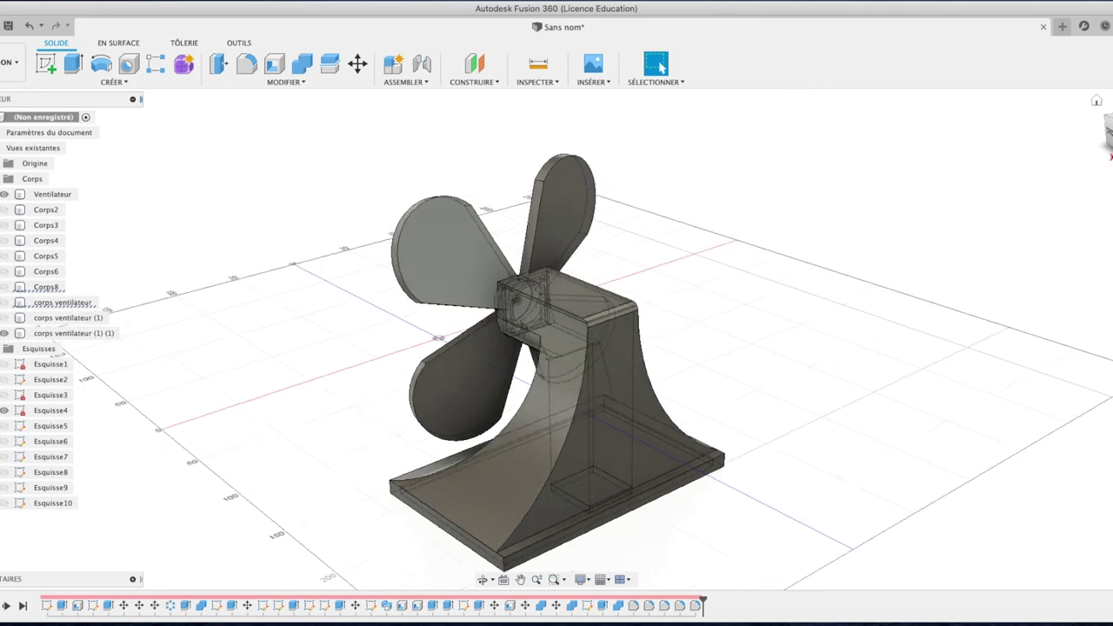
# Try a 16 mm fillet on the edge under the fan hub, cancelling it when it fails.
pyautogui.click(1101, 130)
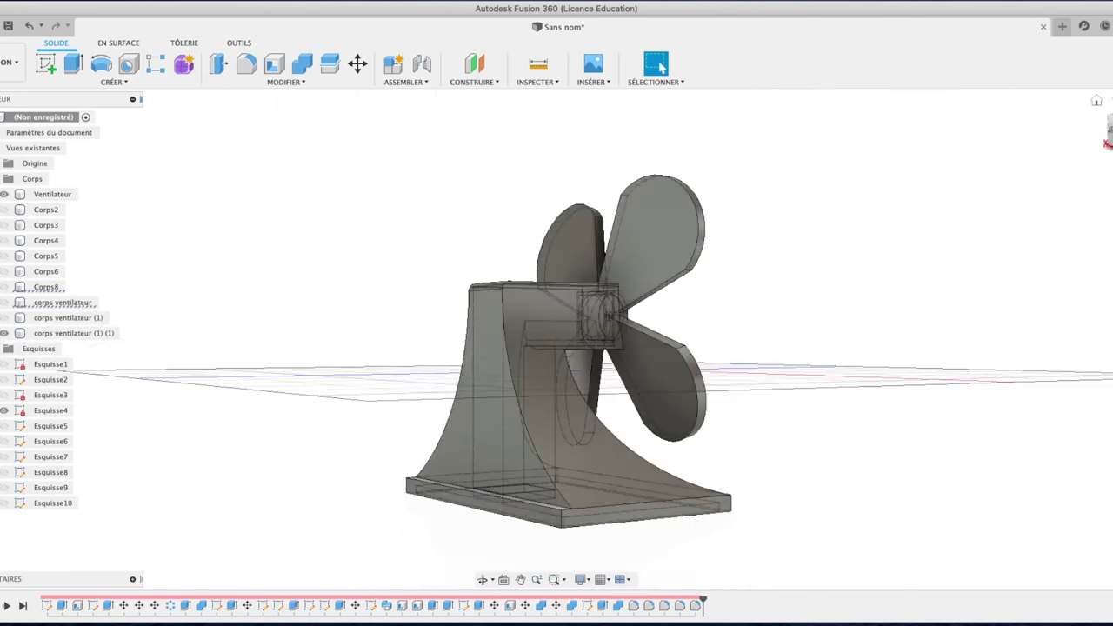
pyautogui.click(585, 342)
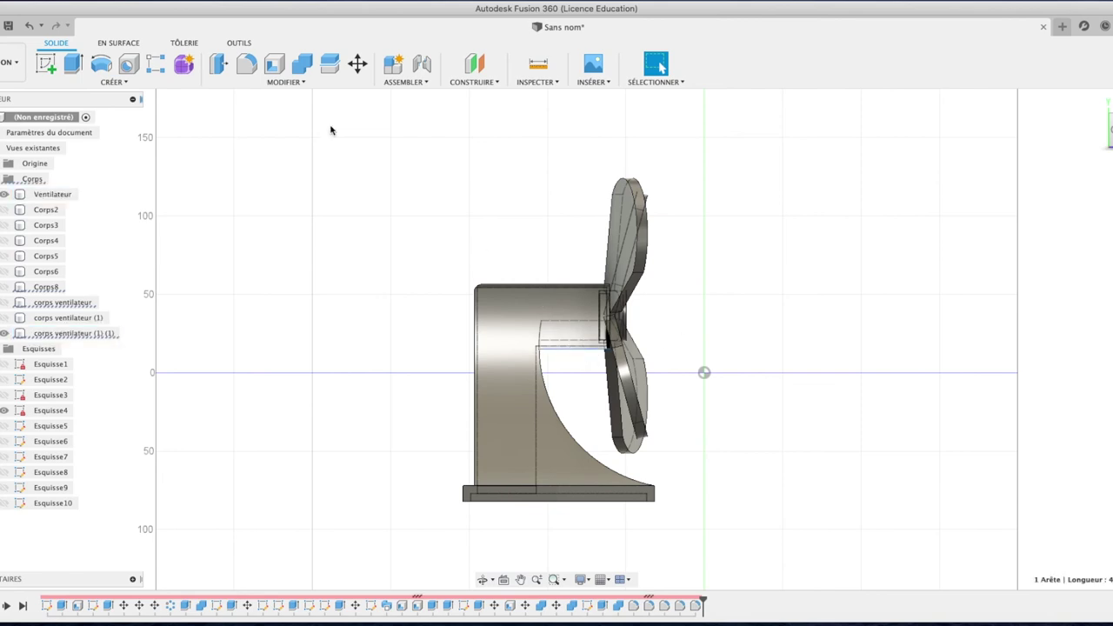
pyautogui.click(246, 64)
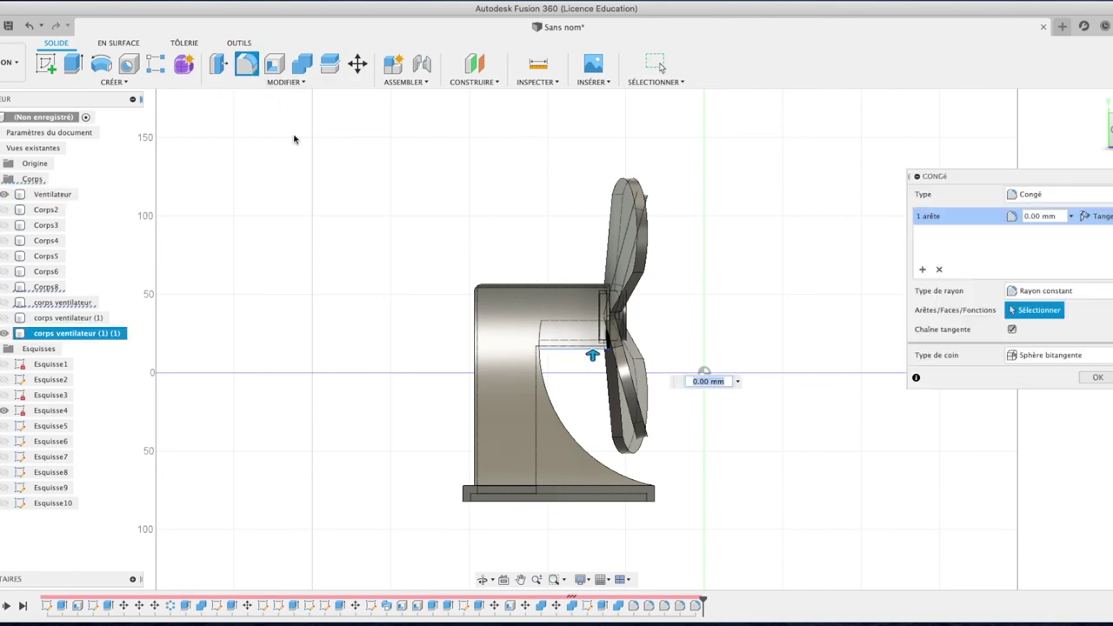
pyautogui.click(1070, 216)
pyautogui.click(1063, 237)
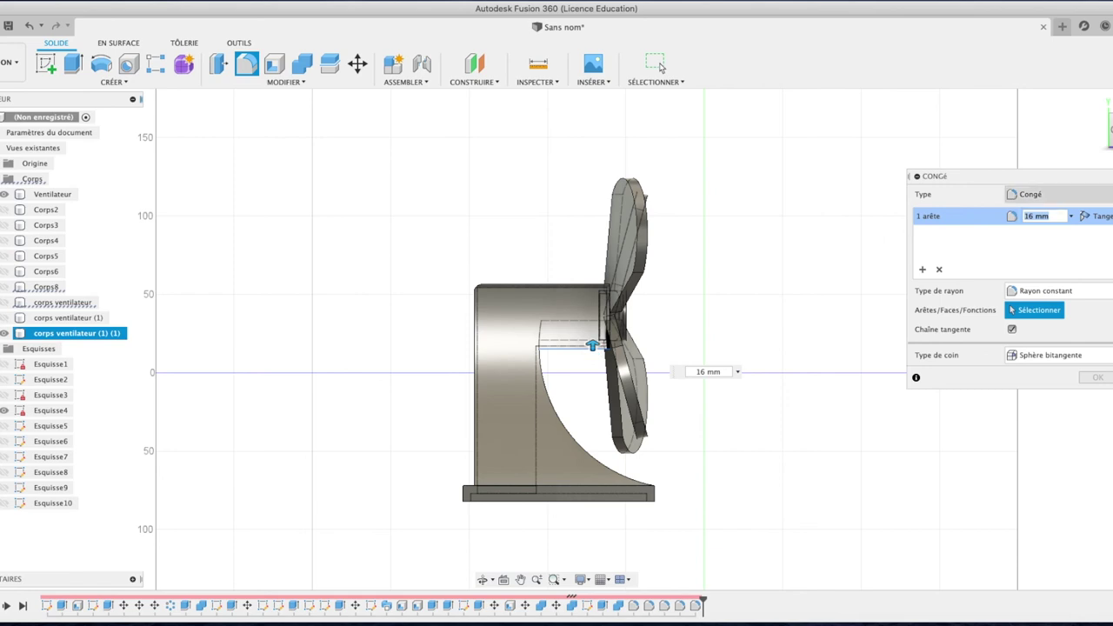
pyautogui.moveTo(1108, 130)
pyautogui.mouseDown()
pyautogui.moveTo(1002, 152)
pyautogui.moveTo(951, 137)
pyautogui.moveTo(840, 137)
pyautogui.moveTo(1063, 141)
pyautogui.moveTo(1005, 181)
pyautogui.mouseUp()
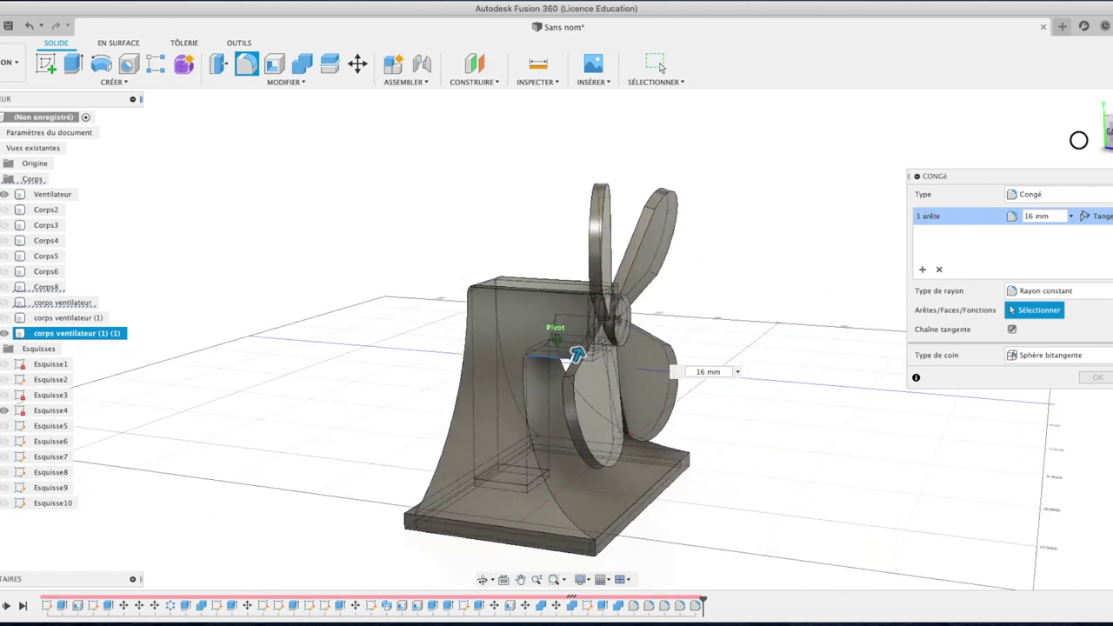
pyautogui.moveTo(576, 353)
pyautogui.mouseDown()
pyautogui.moveTo(561, 366)
pyautogui.moveTo(560, 353)
pyautogui.mouseUp()
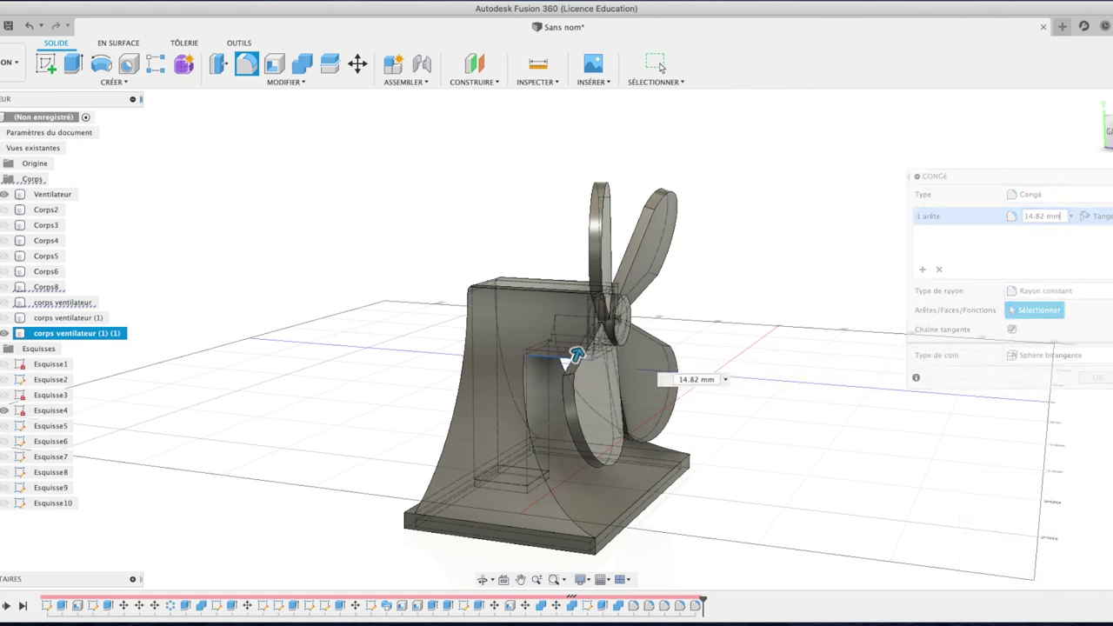
pyautogui.press('Escape')
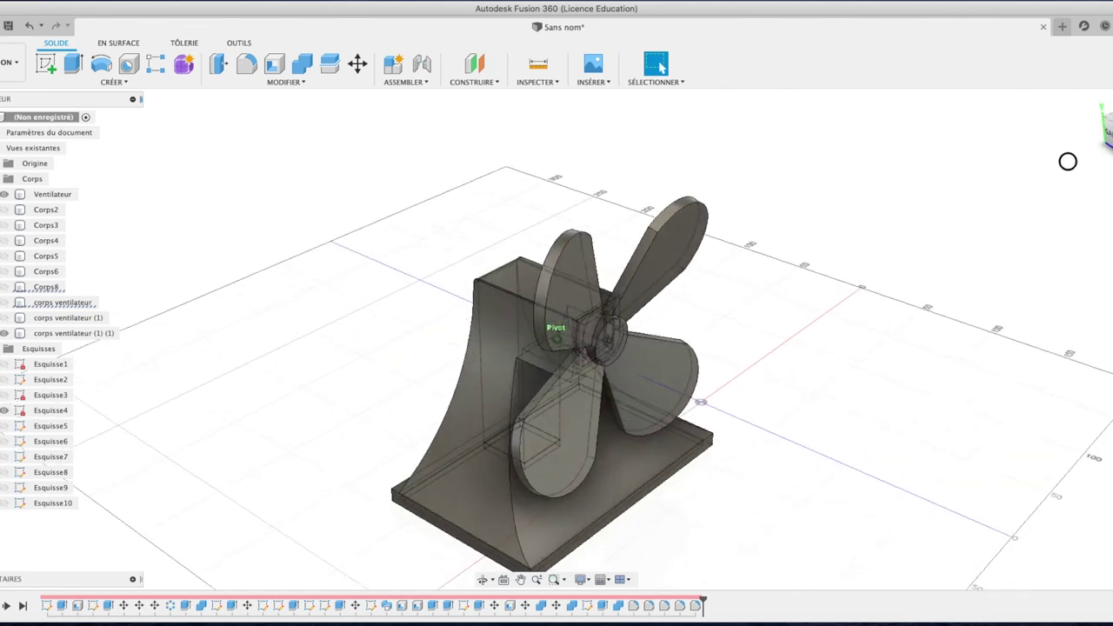
# Hide the Ventilateur fan blades body.
pyautogui.moveTo(966, 159)
pyautogui.keyDown('shift'); pyautogui.mouseDown(button='middle')
pyautogui.moveTo(931, 147)
pyautogui.moveTo(971, 134)
pyautogui.mouseUp(button='middle'); pyautogui.keyUp('shift')
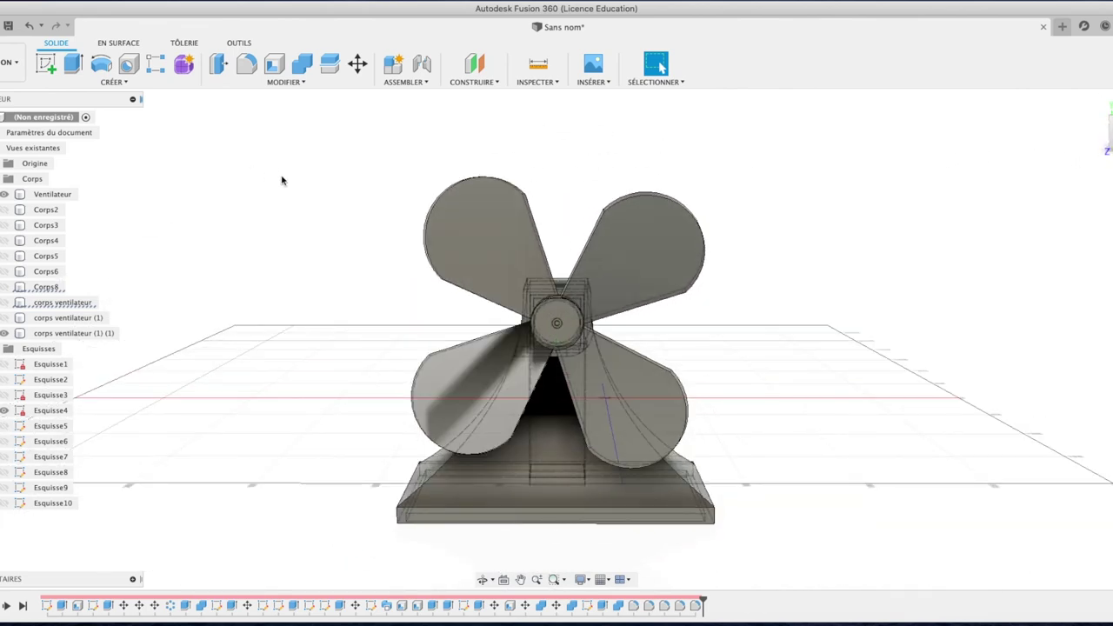
pyautogui.click(4, 194)
pyautogui.click(4, 194)
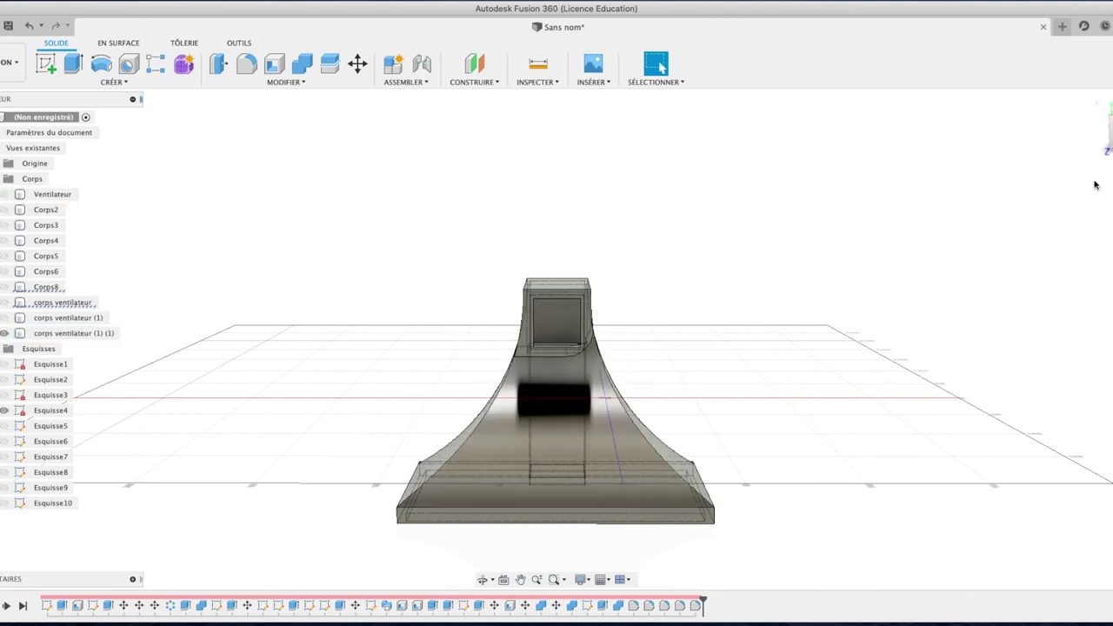
# Retry a 16 mm fillet on the inner edge under the stand's top opening, then cancel it.
pyautogui.moveTo(1106, 139); pyautogui.dragTo(560, 298)
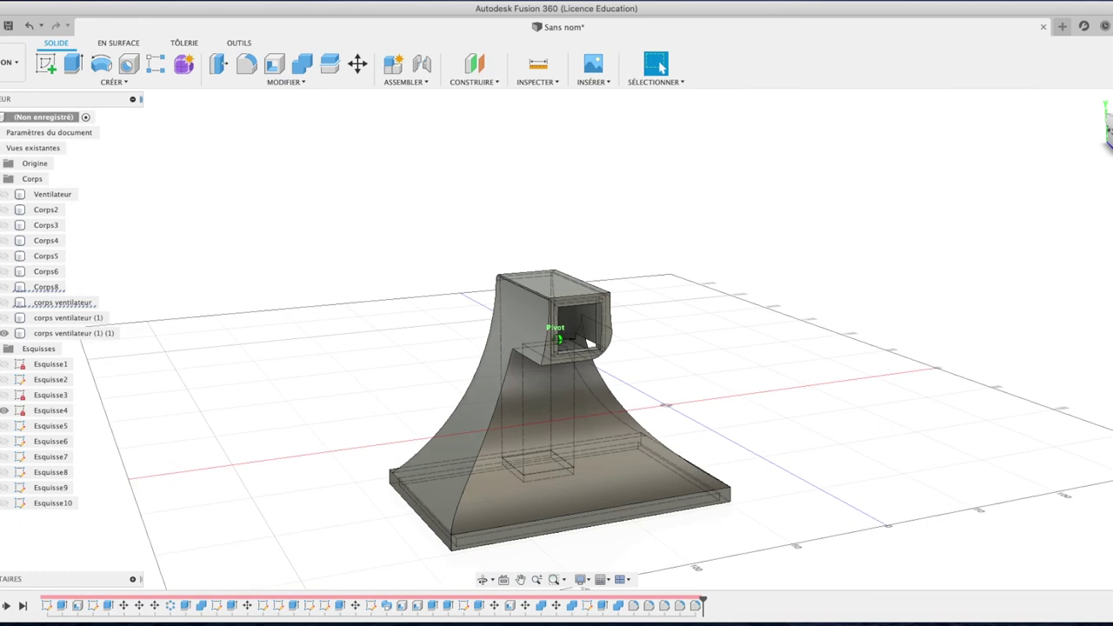
pyautogui.click(527, 357)
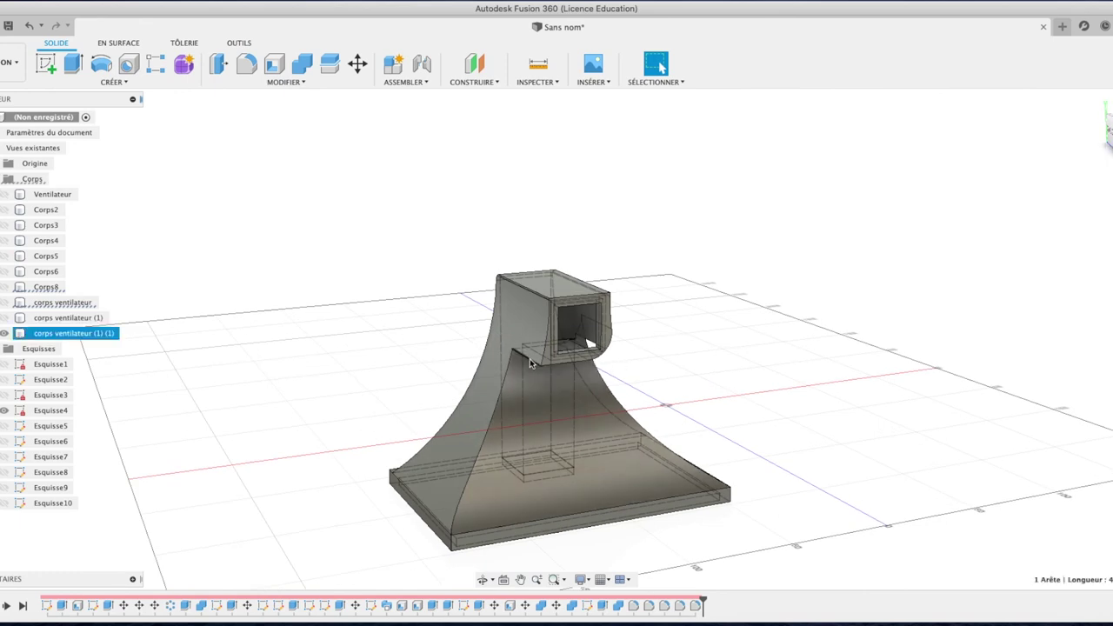
pyautogui.click(246, 63)
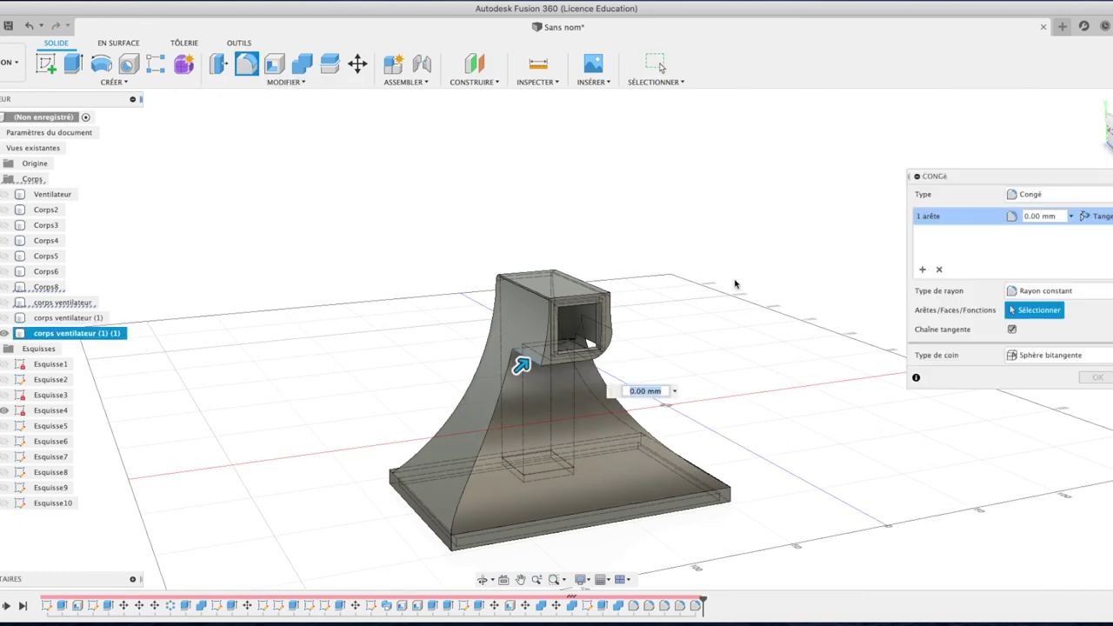
pyautogui.click(1071, 216)
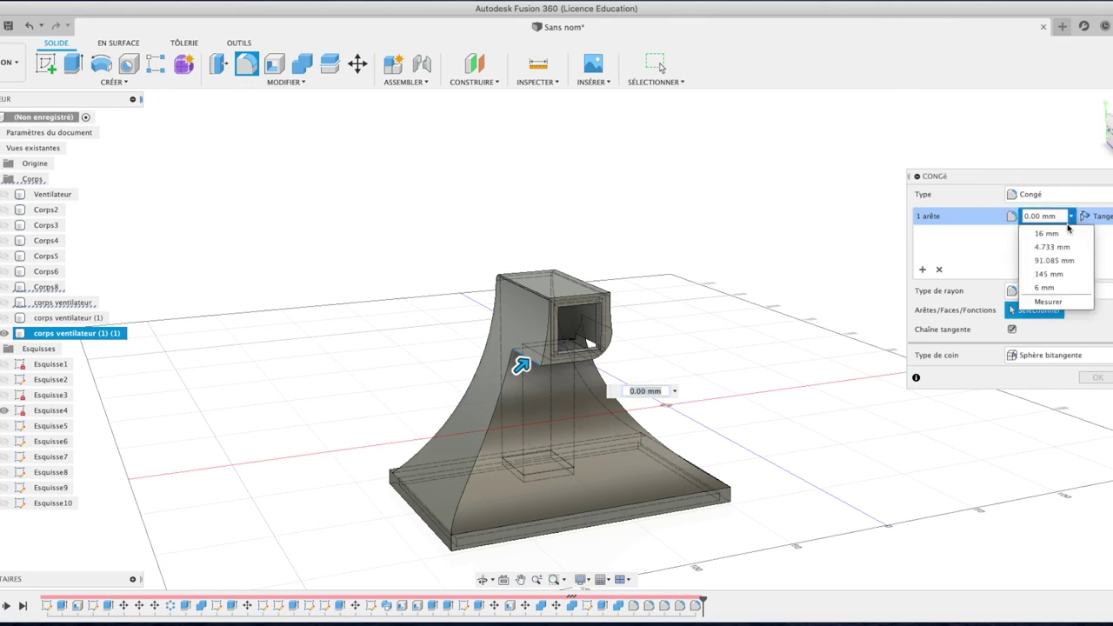
pyautogui.click(1062, 235)
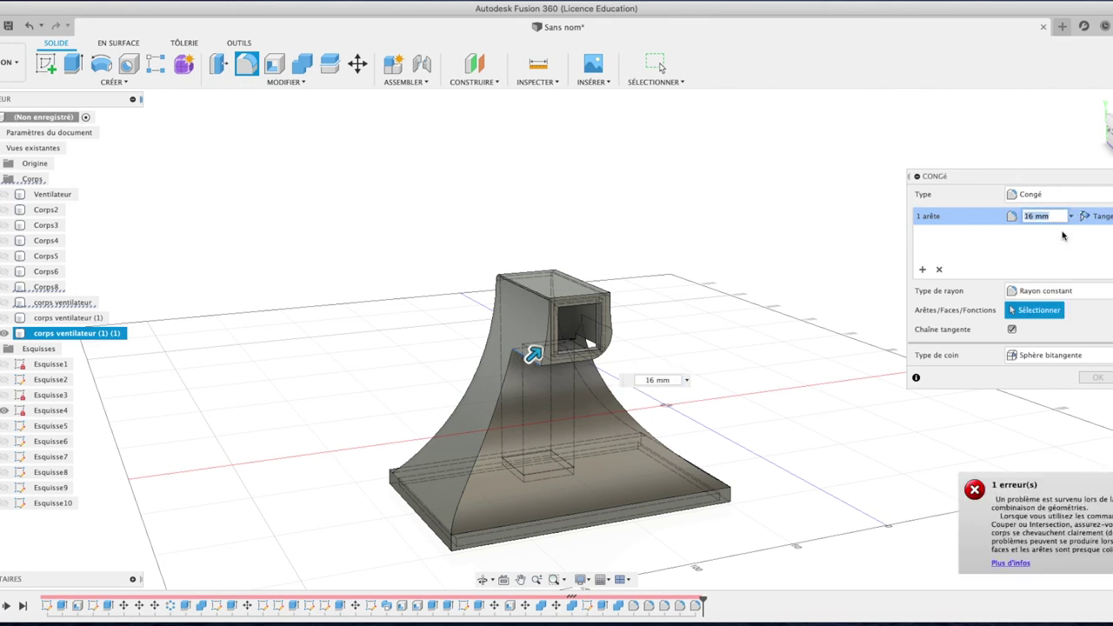
pyautogui.press('Escape')
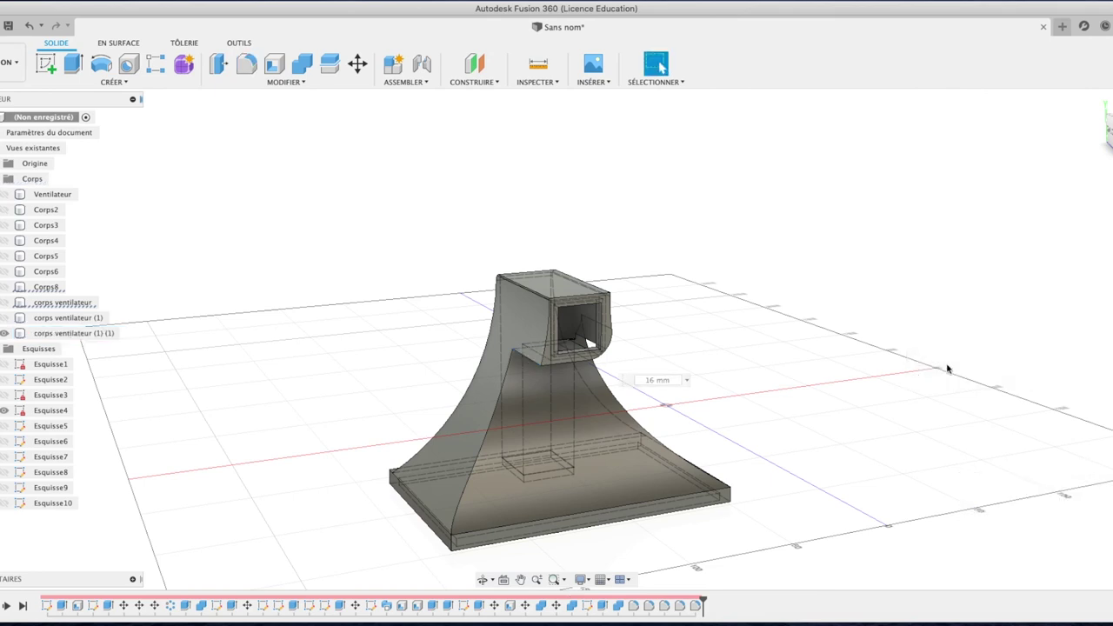
# Reselect the inner edge under the stand's top opening from a three-quarter view.
pyautogui.moveTo(556, 338)
pyautogui.keyDown('shift'); pyautogui.mouseDown(button='middle')
pyautogui.moveTo(1051, 128)
pyautogui.moveTo(1081, 137)
pyautogui.mouseUp(button='middle'); pyautogui.keyUp('shift')
pyautogui.click(525, 349)
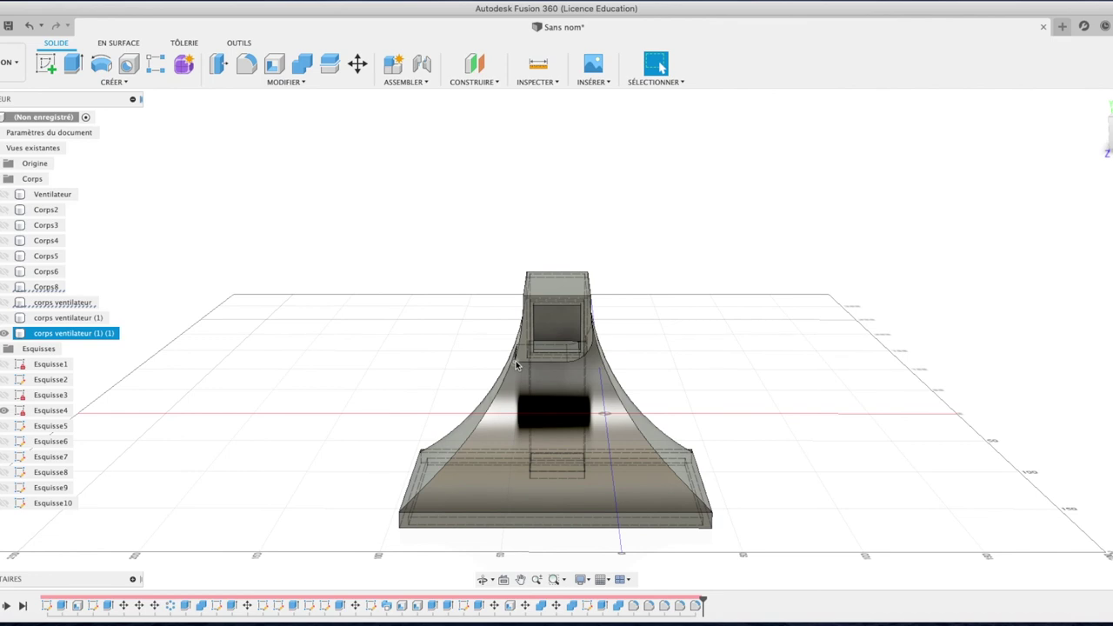
pyautogui.press('Escape')
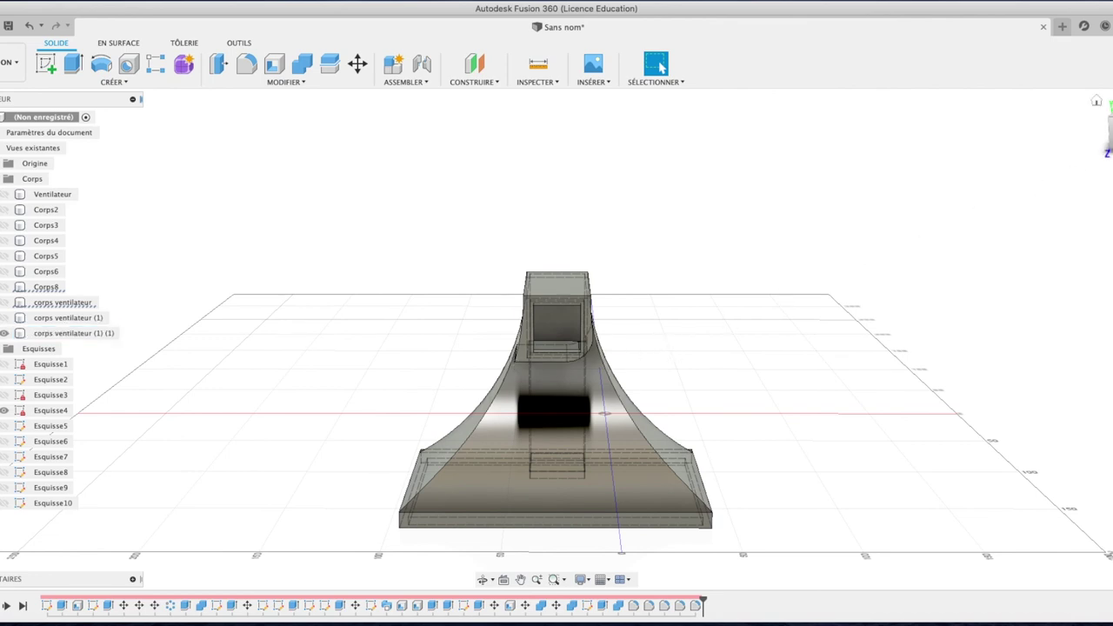
pyautogui.keyDown('shift'); pyautogui.moveTo(1105, 138); pyautogui.dragTo(1066, 143, button='middle'); pyautogui.keyUp('shift')
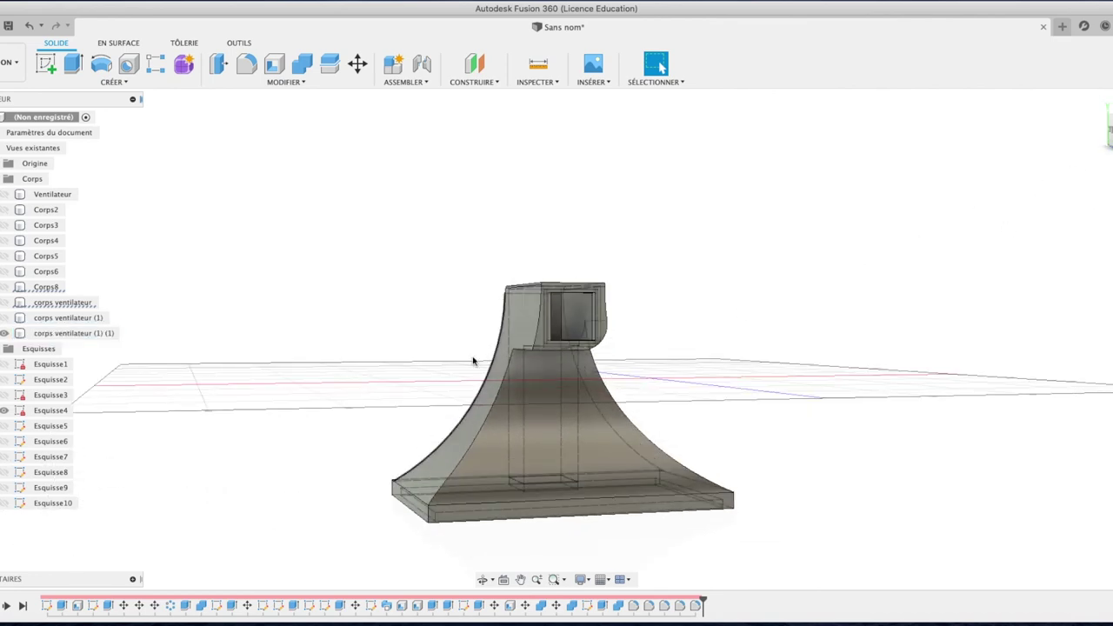
pyautogui.click(516, 355)
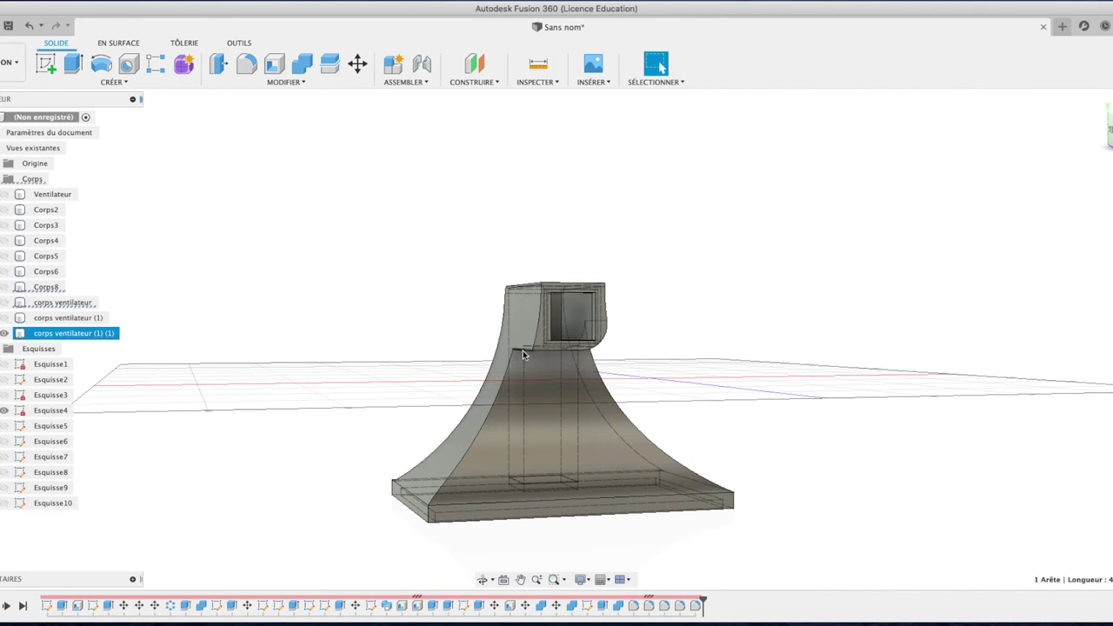
pyautogui.click(523, 350)
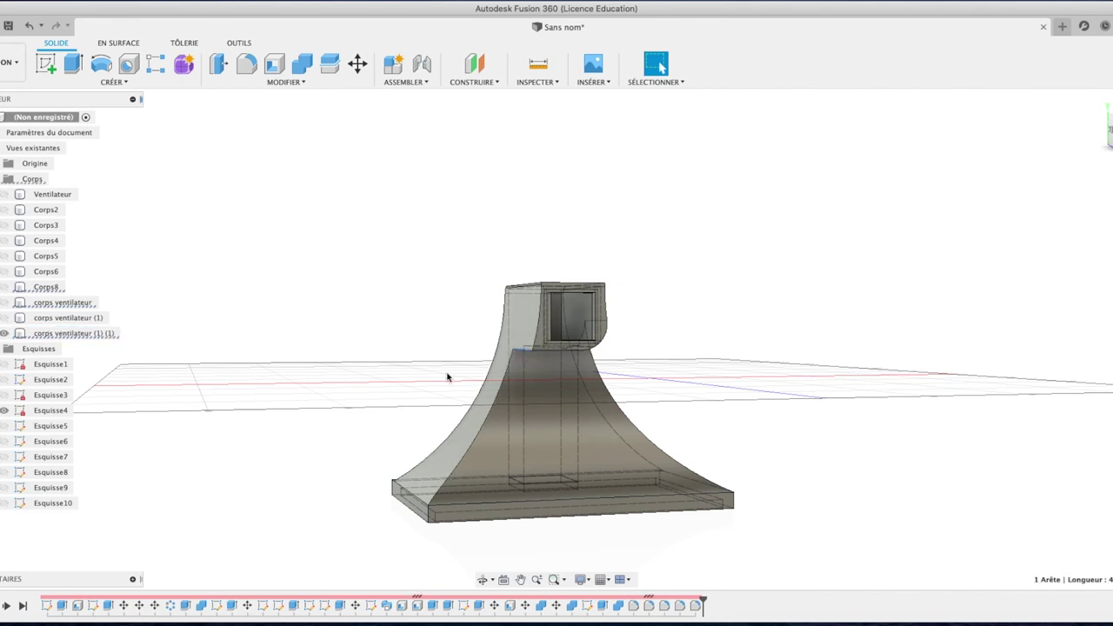
# Round the edge under the stand's top opening with a 10.883 mm fillet.
pyautogui.click(246, 63)
pyautogui.moveTo(516, 353)
pyautogui.mouseDown()
pyautogui.moveTo(537, 344)
pyautogui.moveTo(520, 348)
pyautogui.mouseUp()
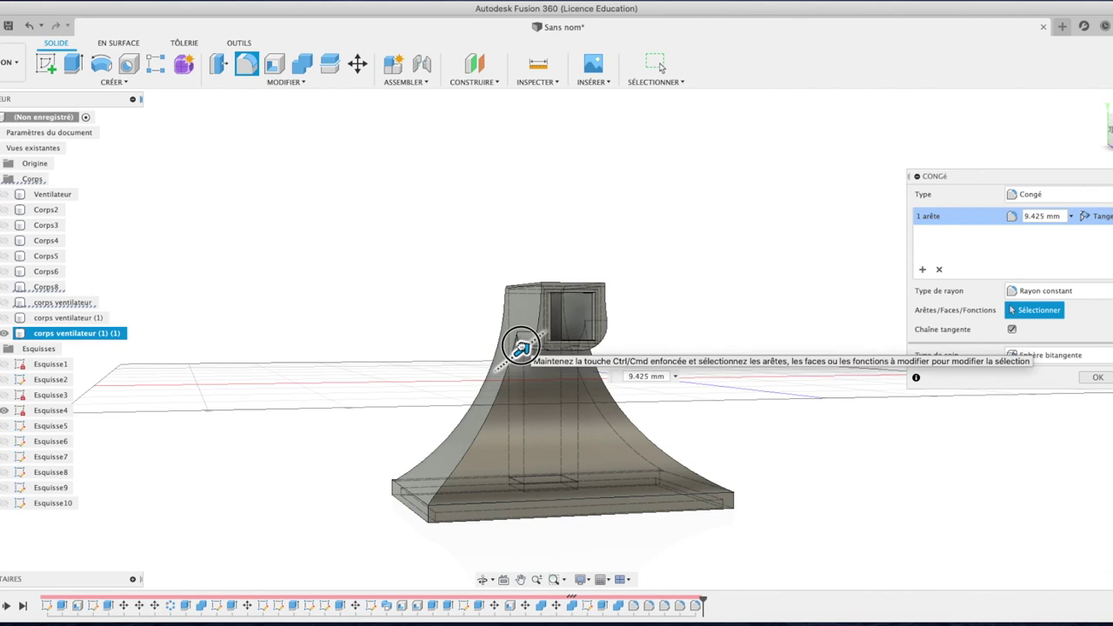
pyautogui.moveTo(520, 349); pyautogui.dragTo(523, 348)
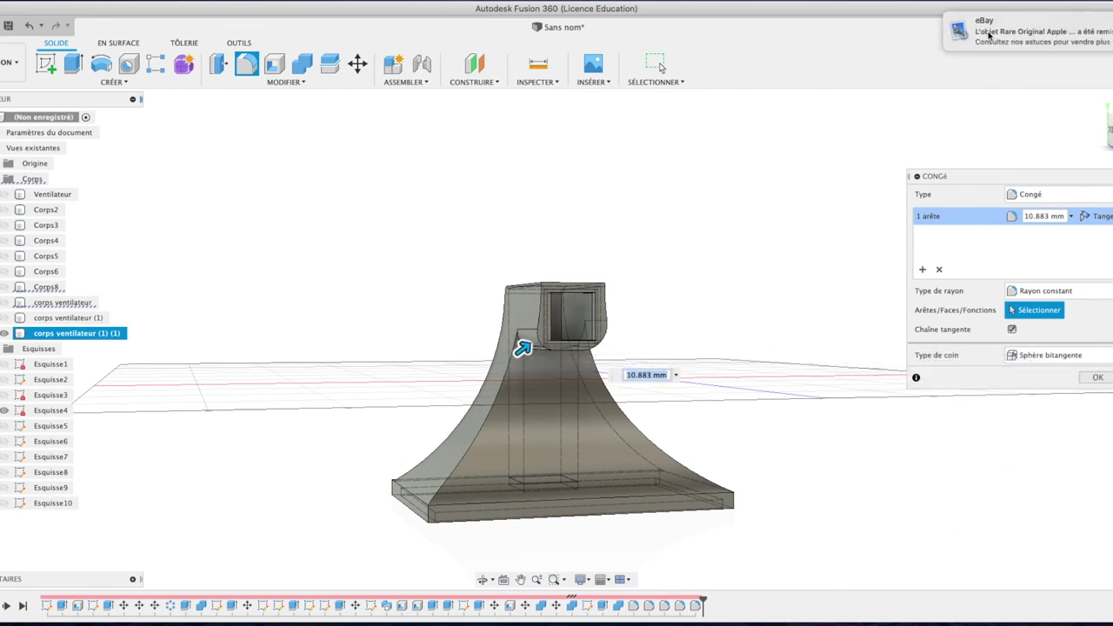
pyautogui.moveTo(1108, 128)
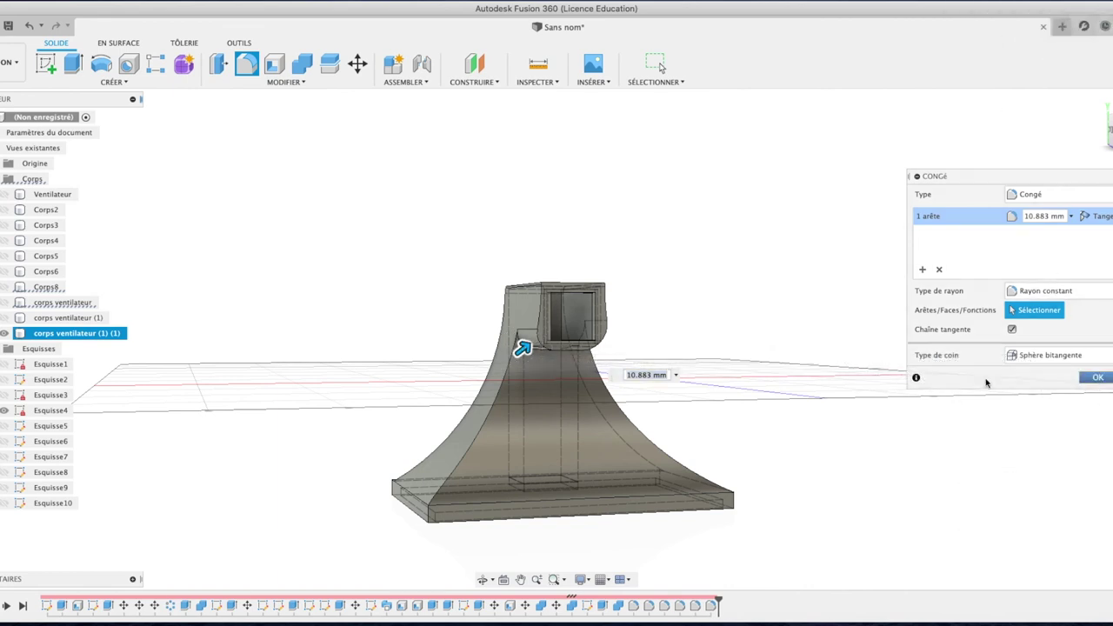
pyautogui.press('Escape')
pyautogui.keyDown('shift'); pyautogui.moveTo(1109, 128); pyautogui.dragTo(990, 152, button='middle'); pyautogui.keyUp('shift')
# Show the Ventilateur fan again and start a Perçage hole on the stand's front face.
pyautogui.click(4, 193)
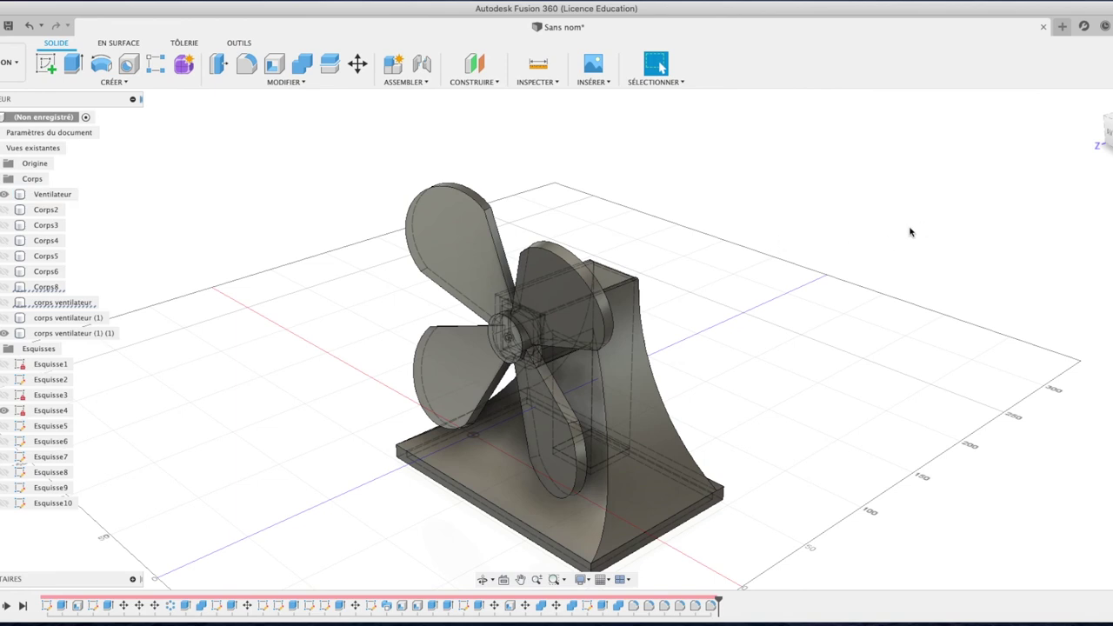
pyautogui.moveTo(1047, 224)
pyautogui.keyDown('shift'); pyautogui.mouseDown(button='middle')
pyautogui.moveTo(1021, 111)
pyautogui.moveTo(931, 127)
pyautogui.mouseUp(button='middle'); pyautogui.keyUp('shift')
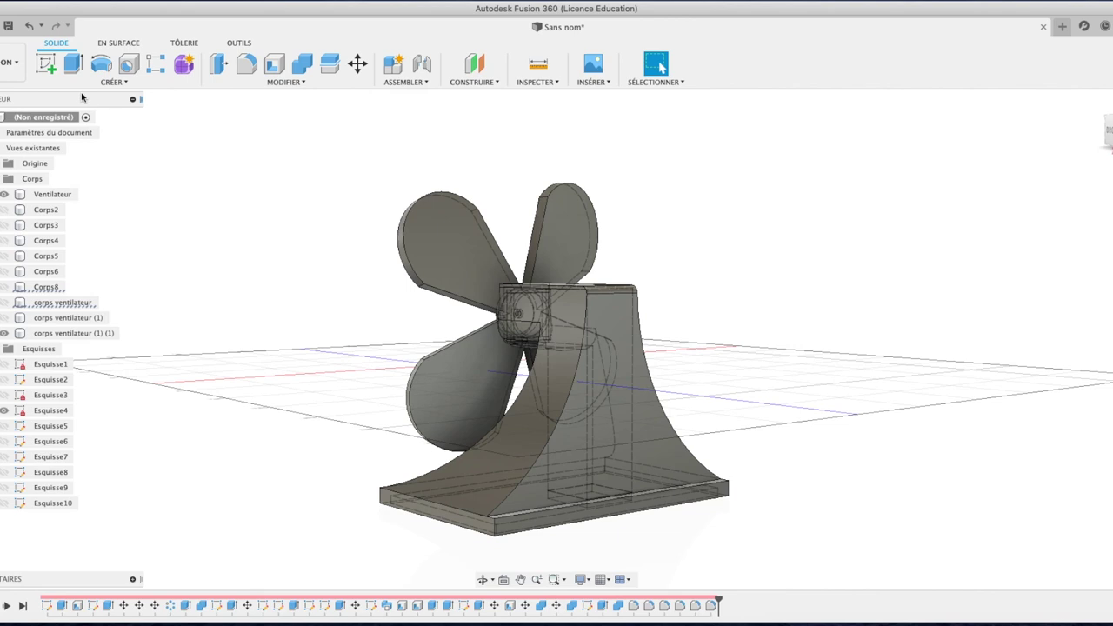
pyautogui.click(1108, 139)
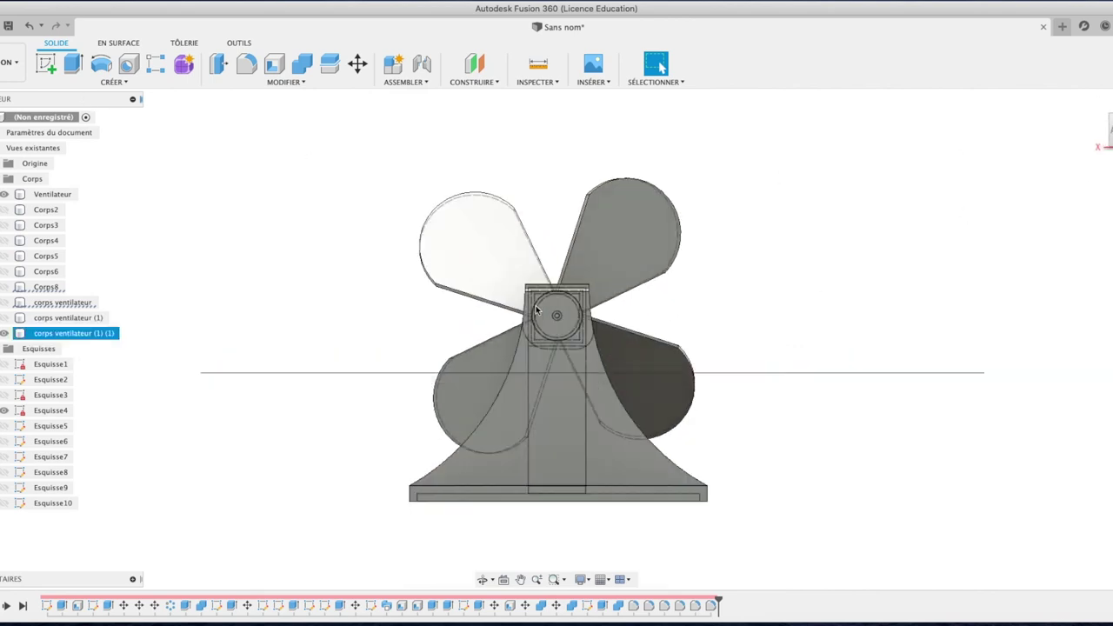
pyautogui.click(127, 64)
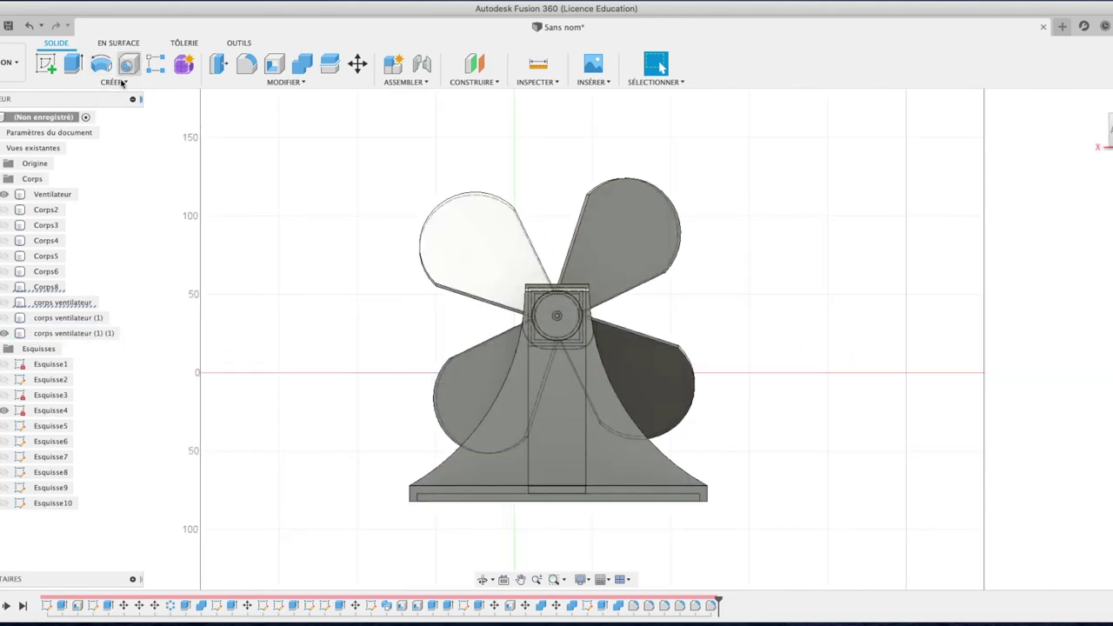
pyautogui.click(559, 479)
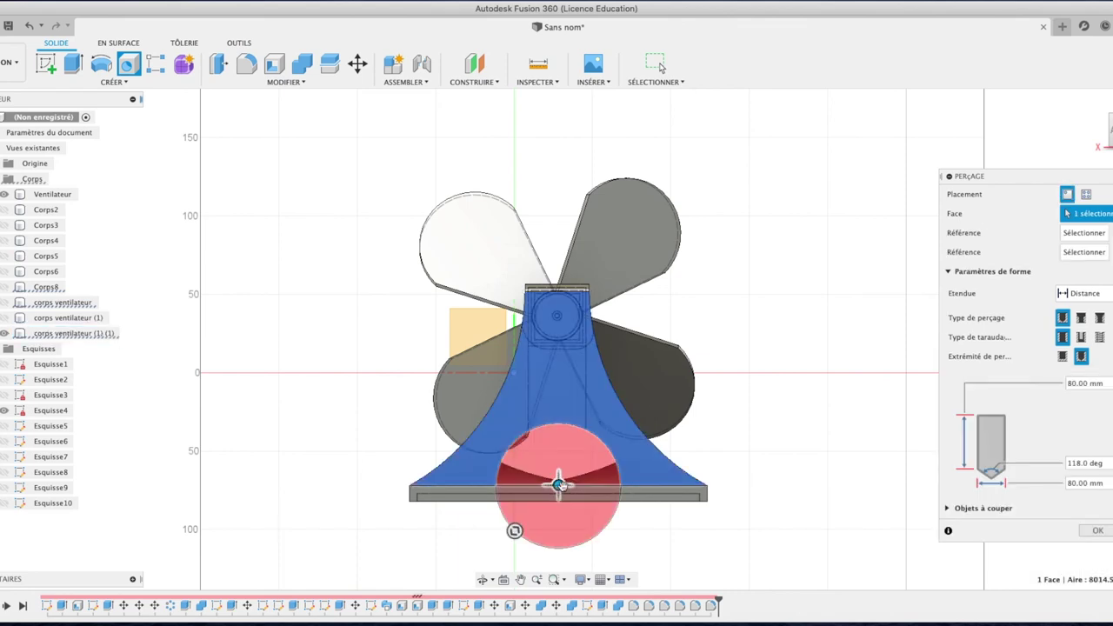
# Size the hole to 14.447 mm diameter and 15.259 mm depth, centred near the base.
pyautogui.moveTo(514, 529); pyautogui.dragTo(550, 489)
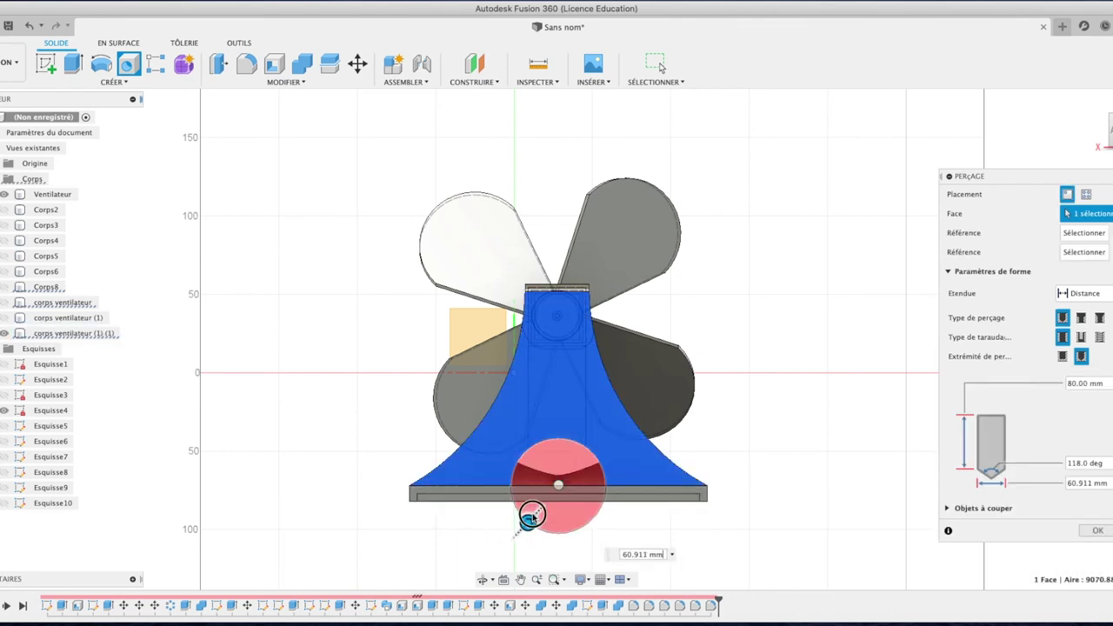
pyautogui.moveTo(561, 489); pyautogui.dragTo(561, 473)
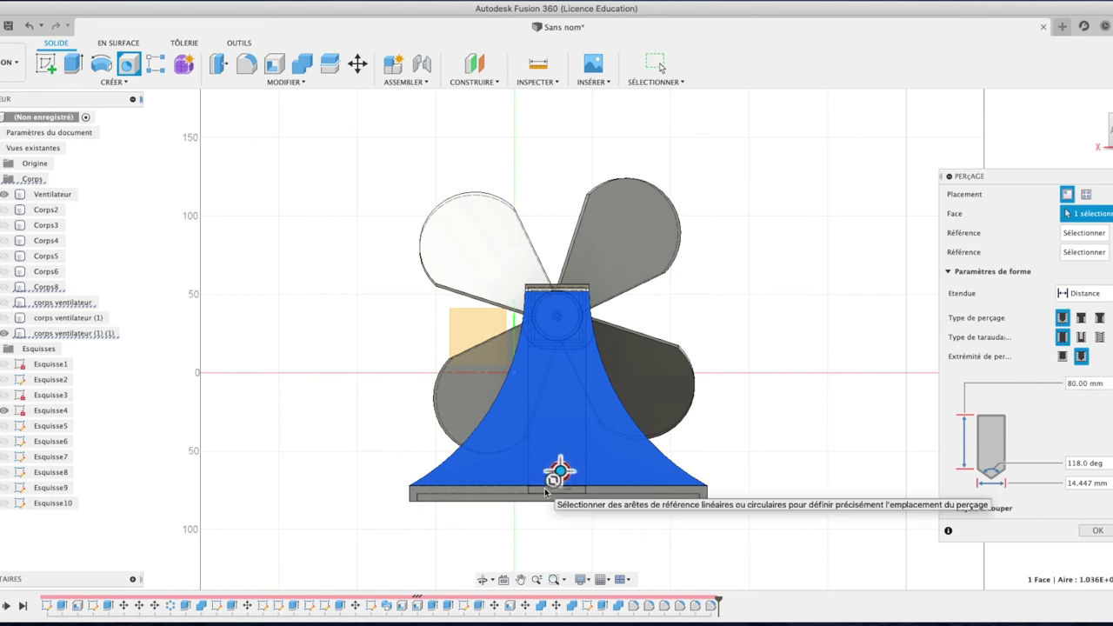
pyautogui.click(1105, 139)
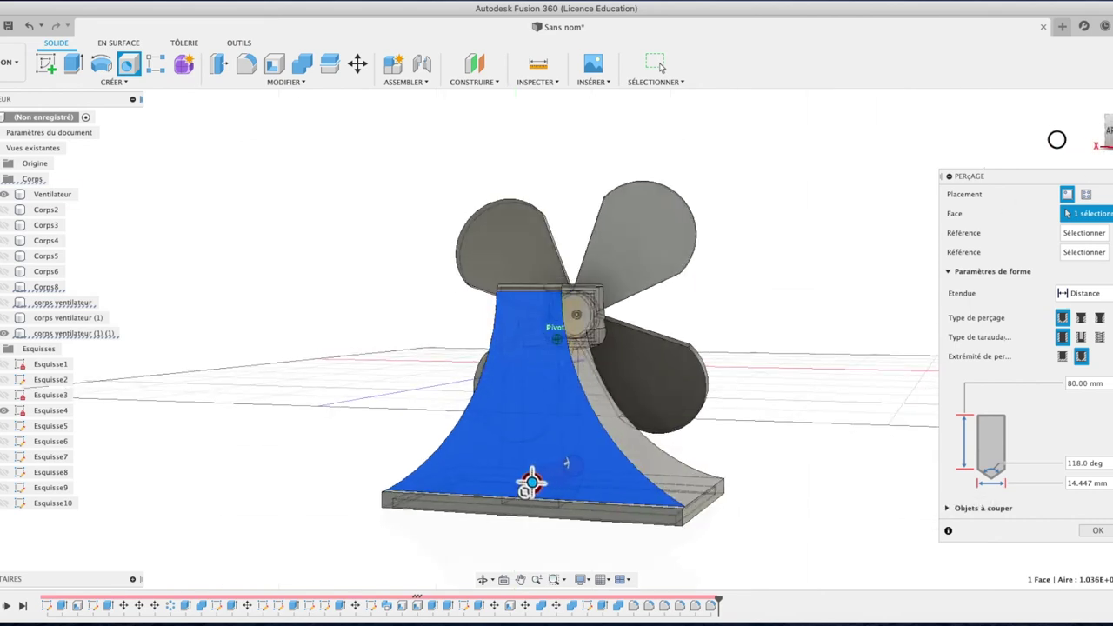
pyautogui.moveTo(607, 472); pyautogui.dragTo(508, 472)
pyautogui.click(1098, 532)
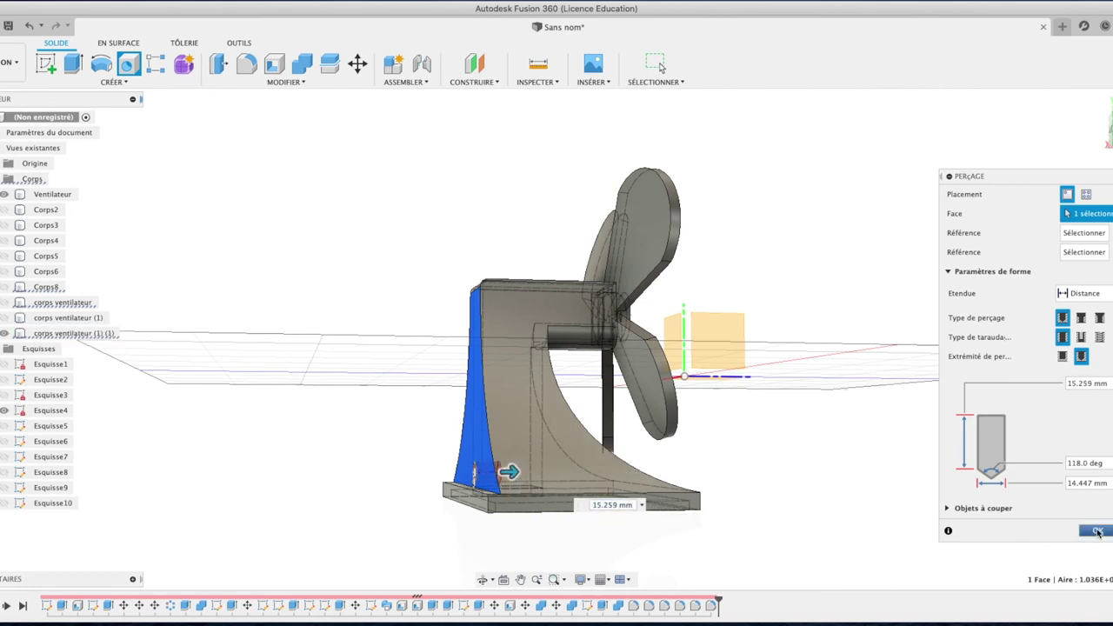
pyautogui.moveTo(1073, 107)
pyautogui.mouseDown()
pyautogui.moveTo(1063, 70)
pyautogui.moveTo(1011, 149)
pyautogui.moveTo(915, 135)
pyautogui.moveTo(912, 150)
pyautogui.mouseUp()
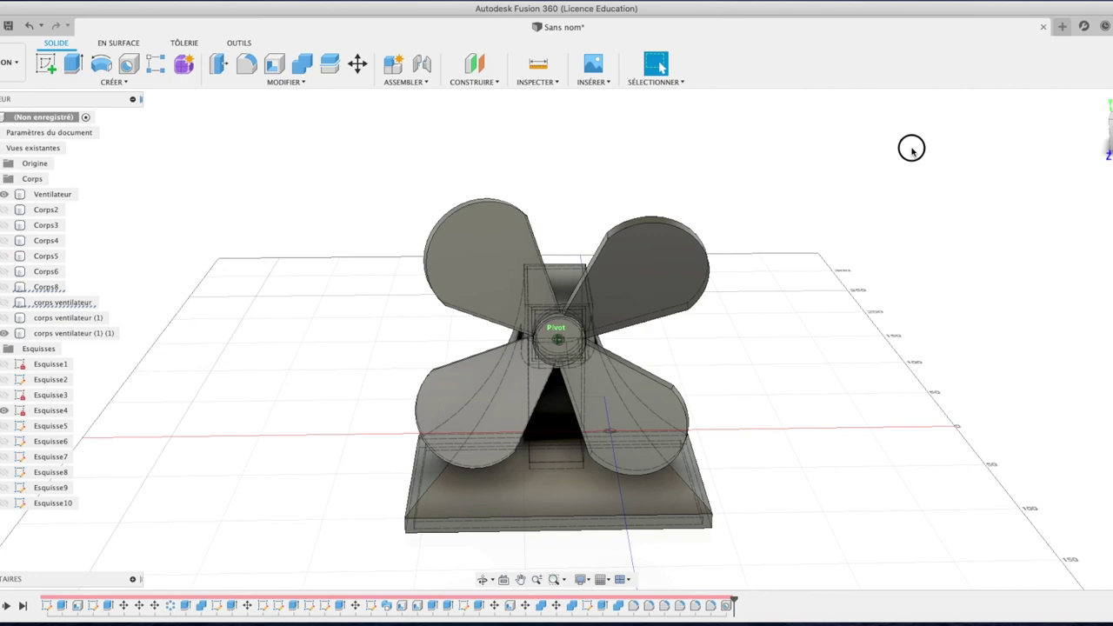
# Switch to the Rendu workspace from the home view and collapse the render gallery.
pyautogui.moveTo(912, 152); pyautogui.dragTo(919, 153)
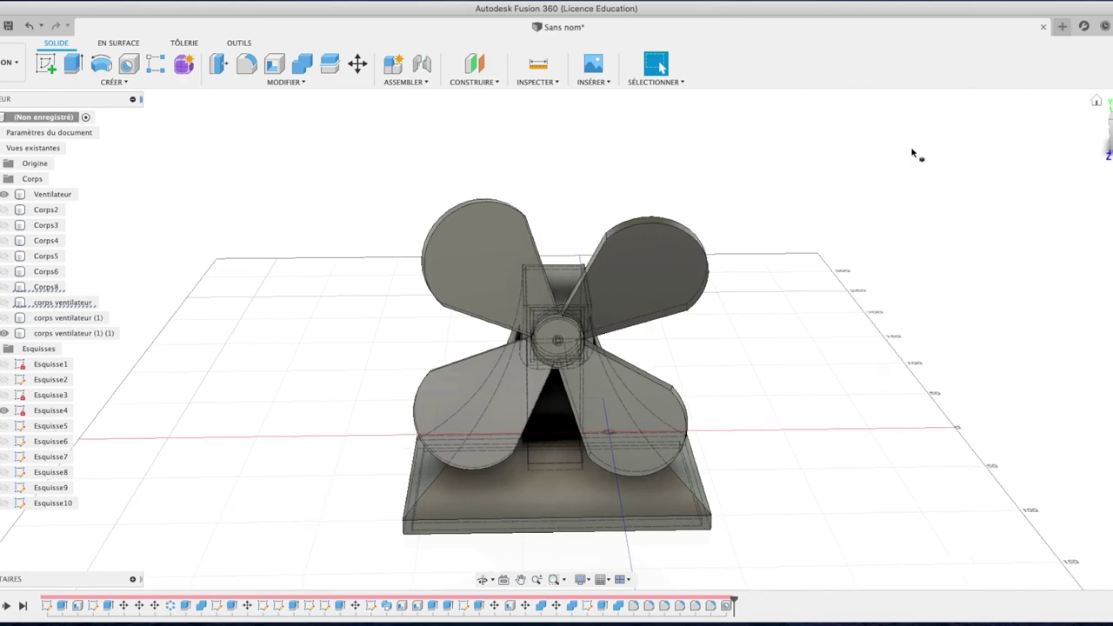
pyautogui.click(1107, 139)
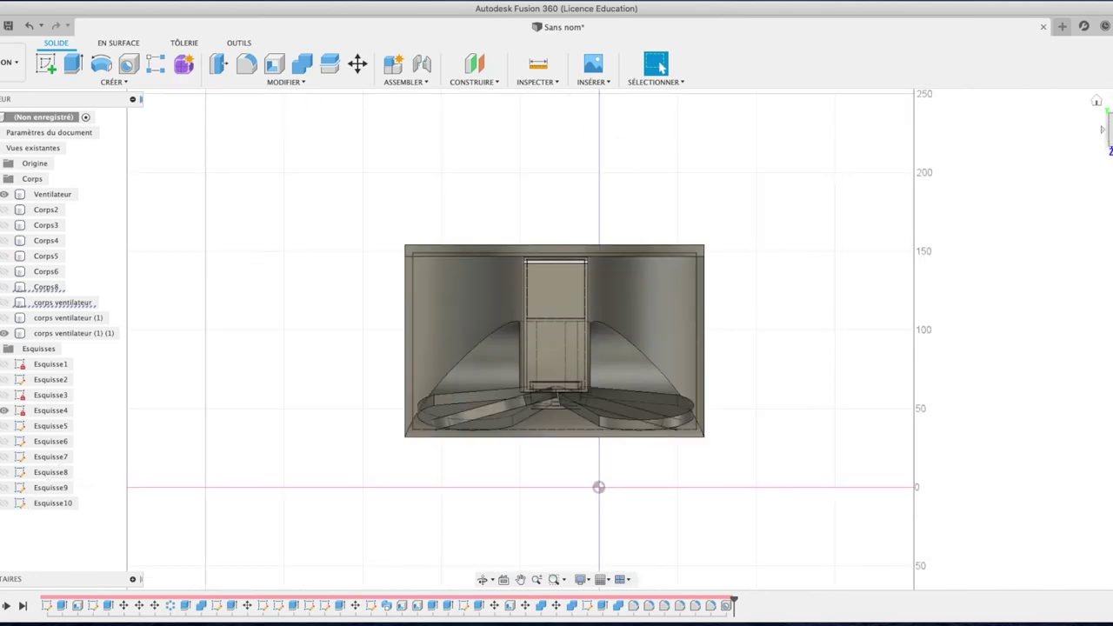
pyautogui.click(1095, 98)
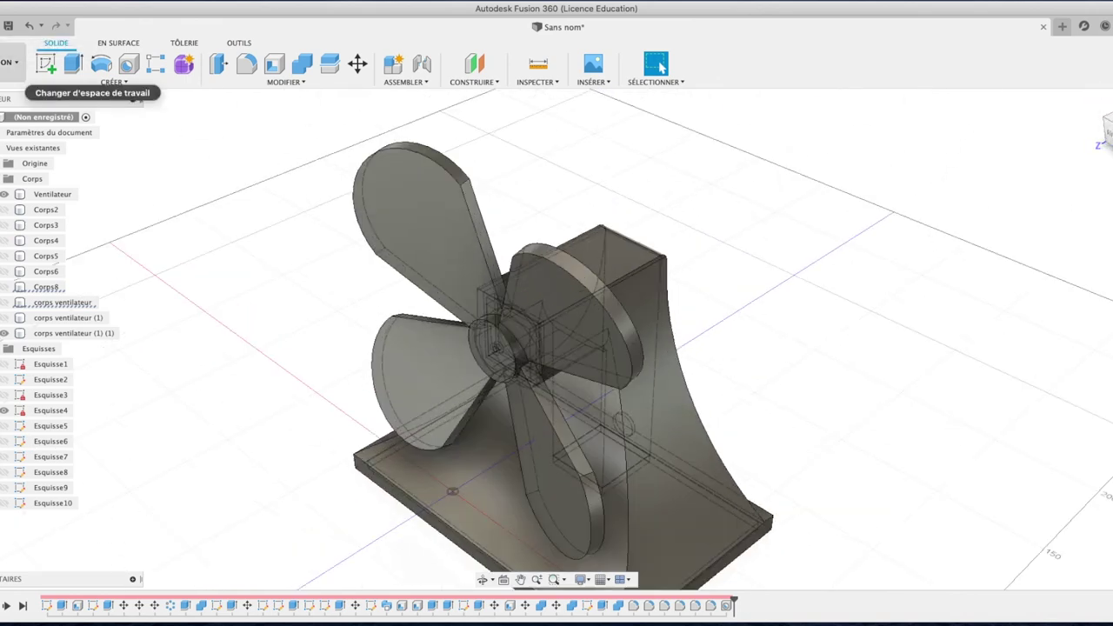
pyautogui.click(10, 62)
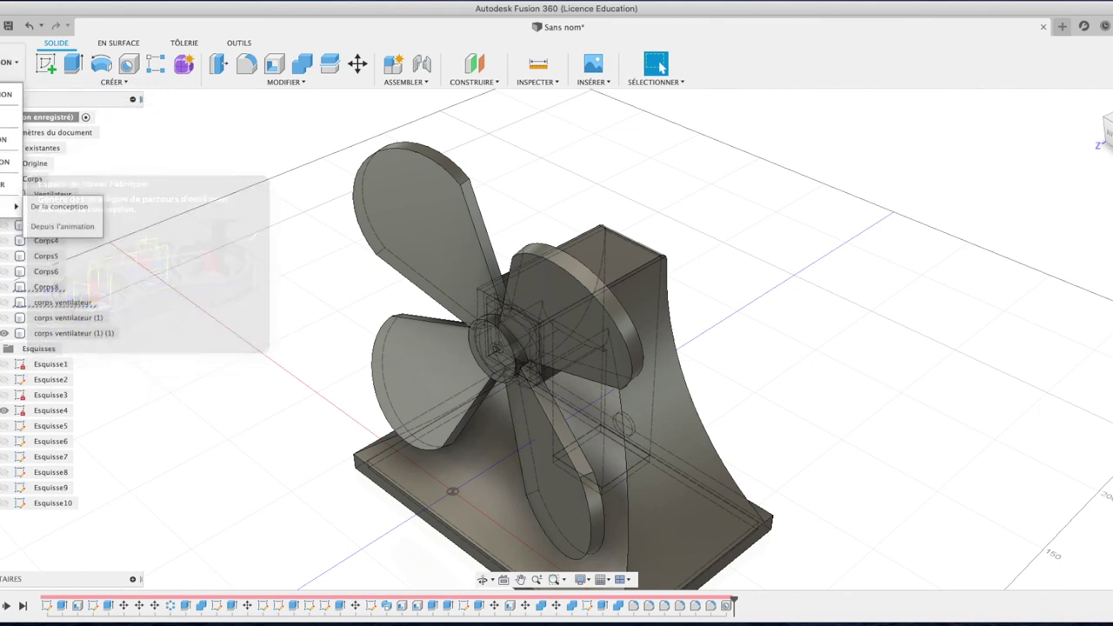
pyautogui.click(10, 116)
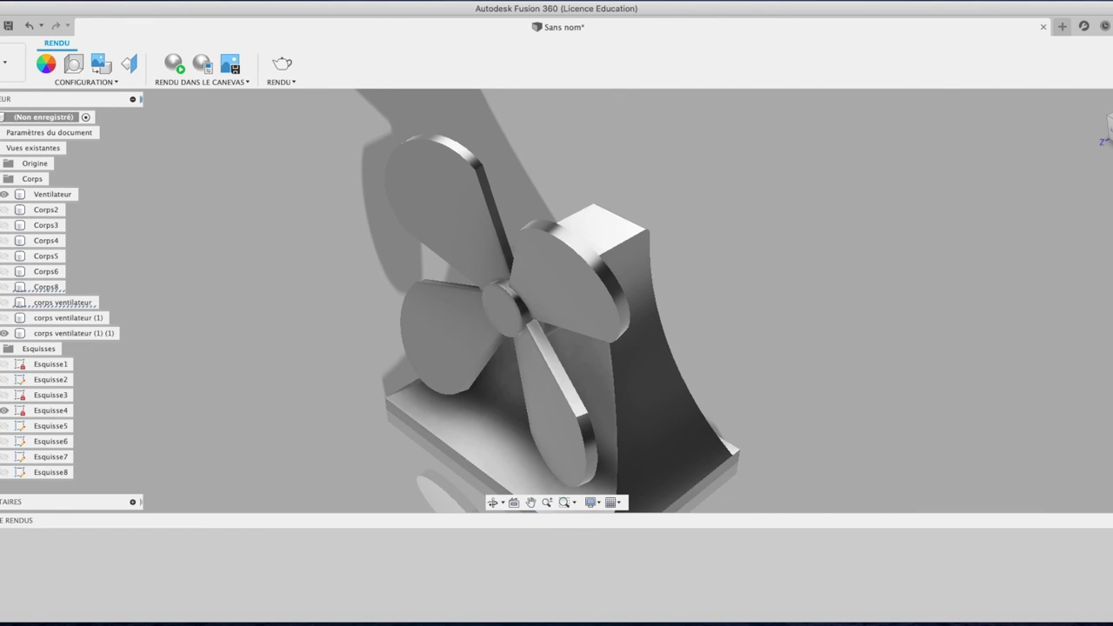
pyautogui.click(26, 518)
pyautogui.scroll(-2, 318, 396)
pyautogui.scroll(-2, 318, 396)
pyautogui.scroll(-2, 318, 396)
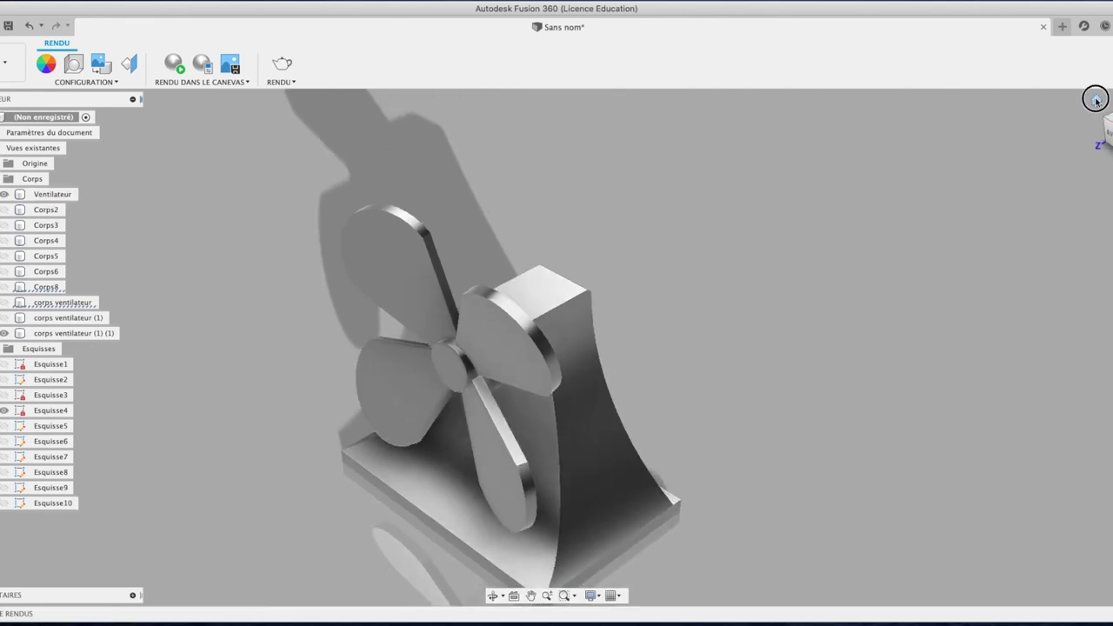
pyautogui.moveTo(1098, 109); pyautogui.dragTo(835, 214)
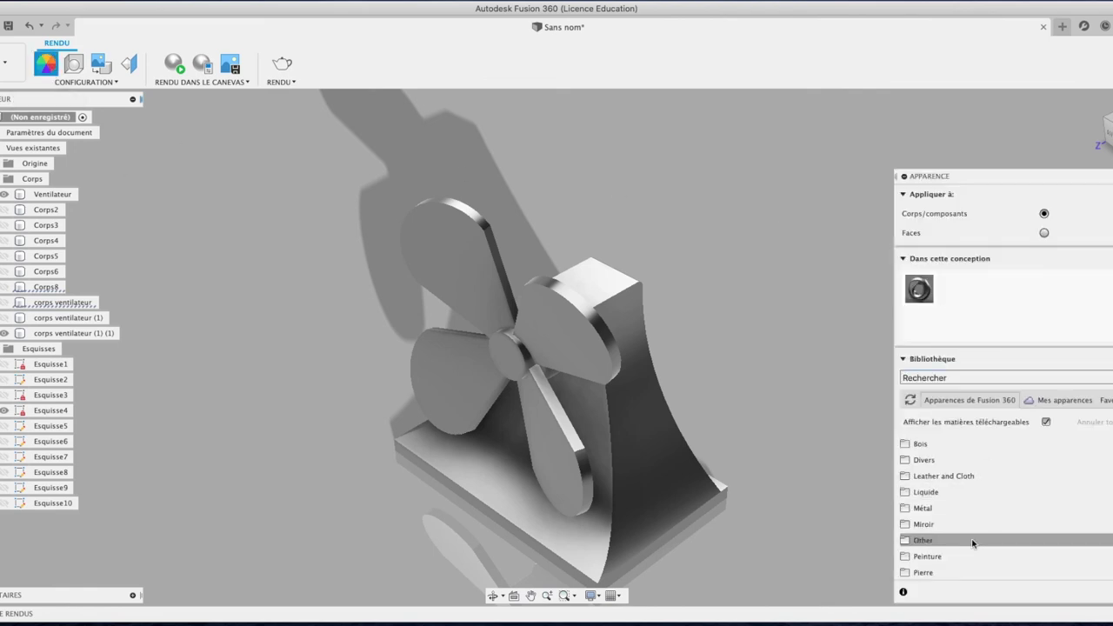
# Expand the Métal appearance category and browse the Acier steel appearances.
pyautogui.click(972, 509)
pyautogui.scroll(-2, 967, 530)
pyautogui.scroll(-3, 967, 531)
pyautogui.scroll(3, 966, 531)
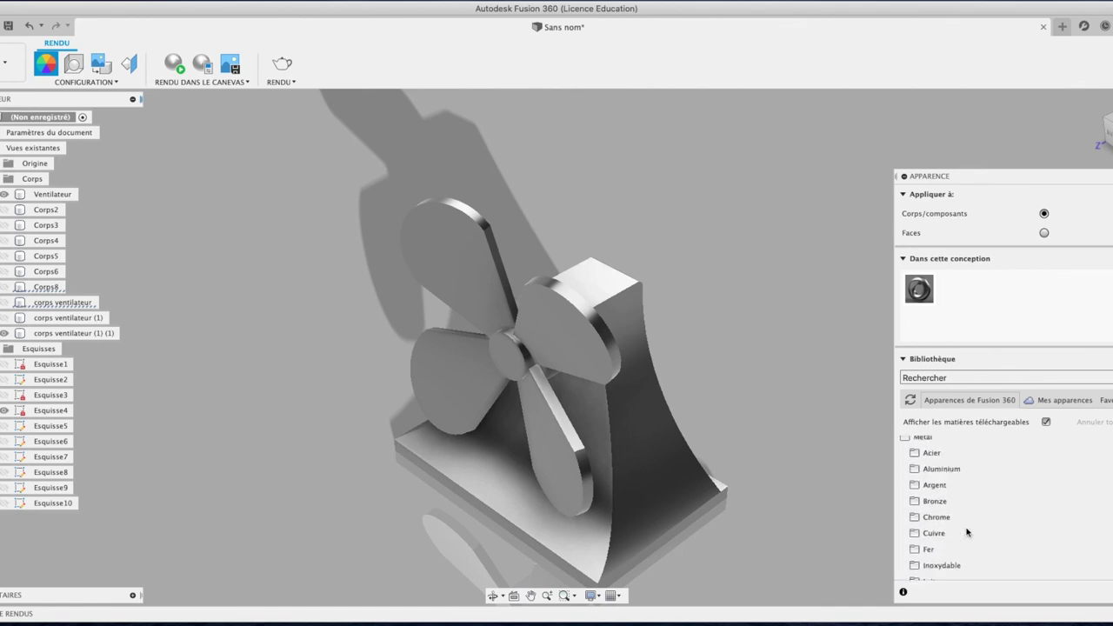
pyautogui.click(931, 452)
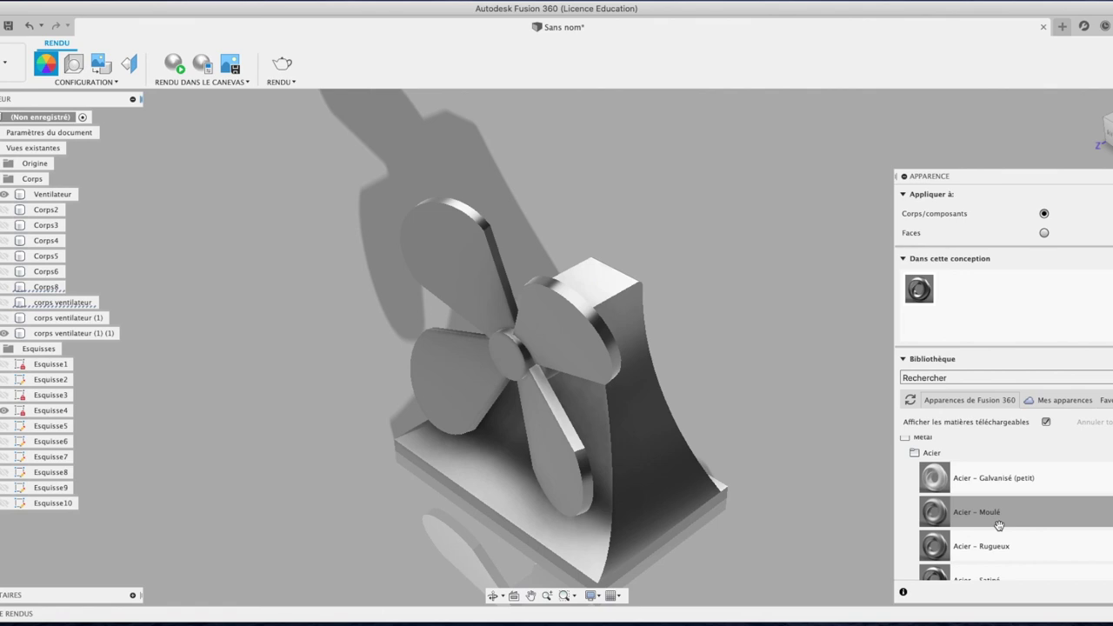
pyautogui.scroll(-2, 996, 521)
pyautogui.scroll(-3, 999, 528)
pyautogui.scroll(1, 999, 528)
pyautogui.scroll(1, 999, 528)
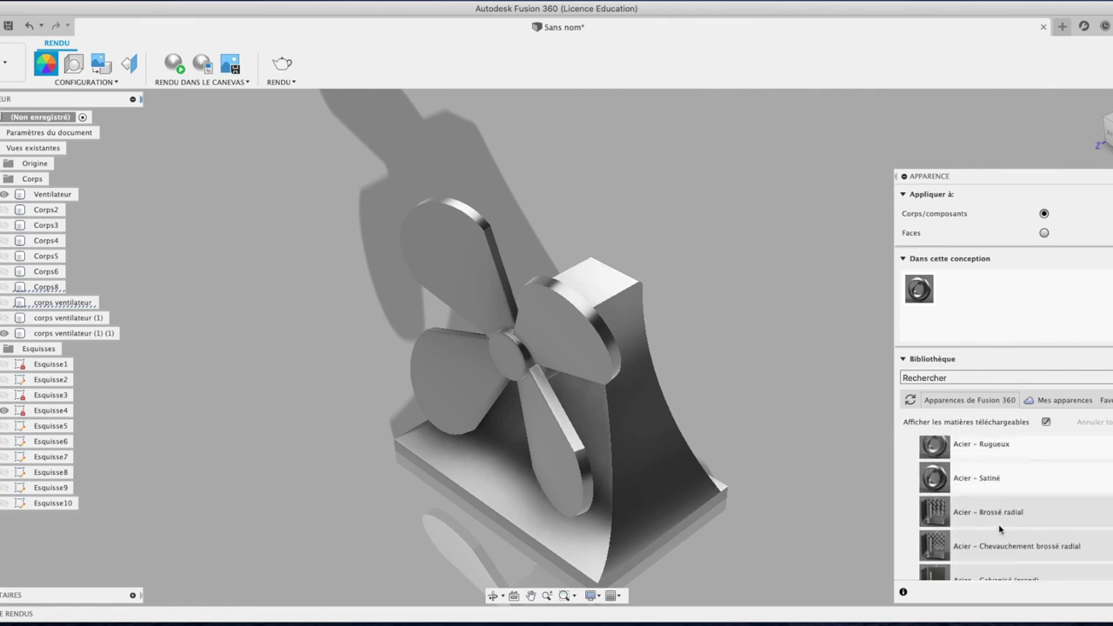
pyautogui.scroll(-5, 999, 527)
pyautogui.scroll(-3, 999, 528)
pyautogui.scroll(-2, 999, 527)
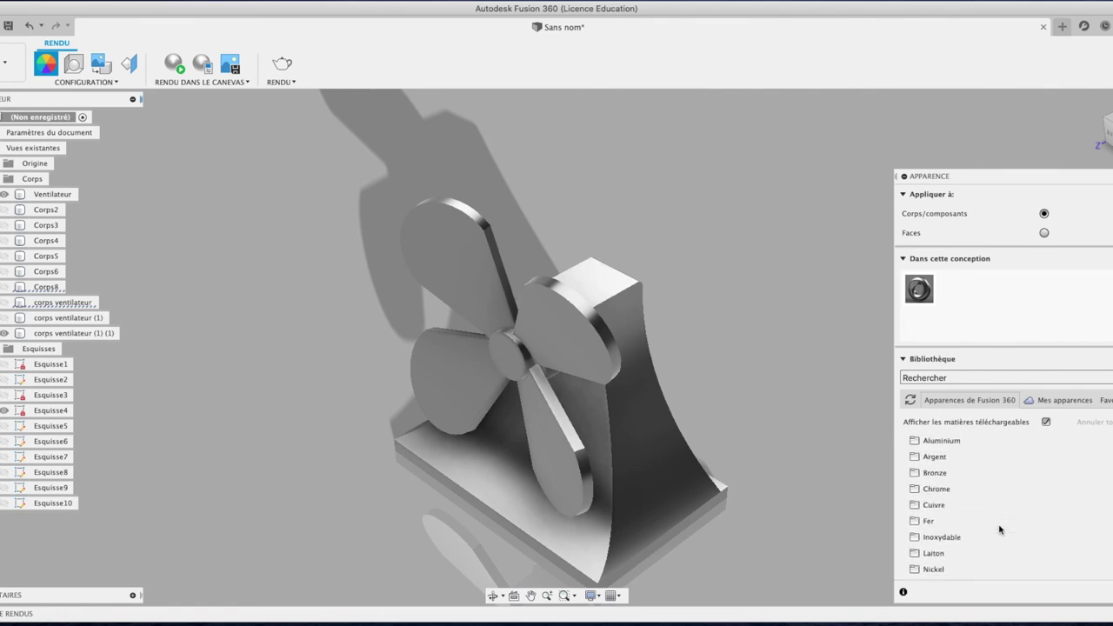
# Apply Aluminium – Poli from the Aluminium appearances to the fan body and whole fan, then close the library.
pyautogui.click(941, 441)
pyautogui.scroll(-1, 979, 539)
pyautogui.scroll(-2, 978, 540)
pyautogui.scroll(-1, 978, 540)
pyautogui.scroll(-1, 978, 540)
pyautogui.scroll(-1, 978, 540)
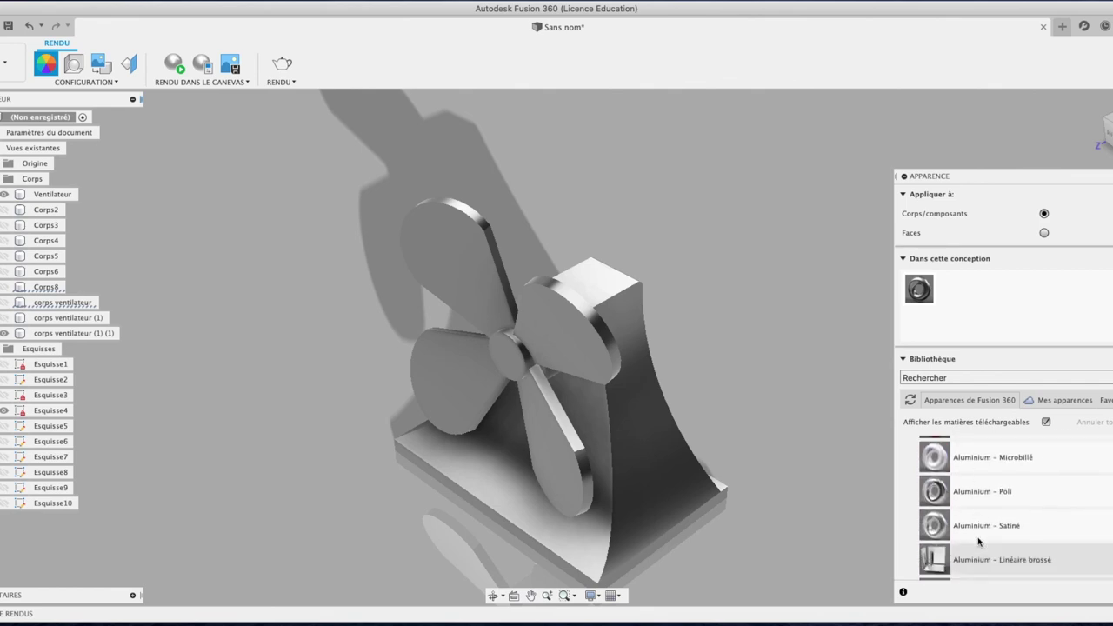
pyautogui.moveTo(972, 492); pyautogui.dragTo(656, 452)
pyautogui.moveTo(977, 485); pyautogui.dragTo(576, 348)
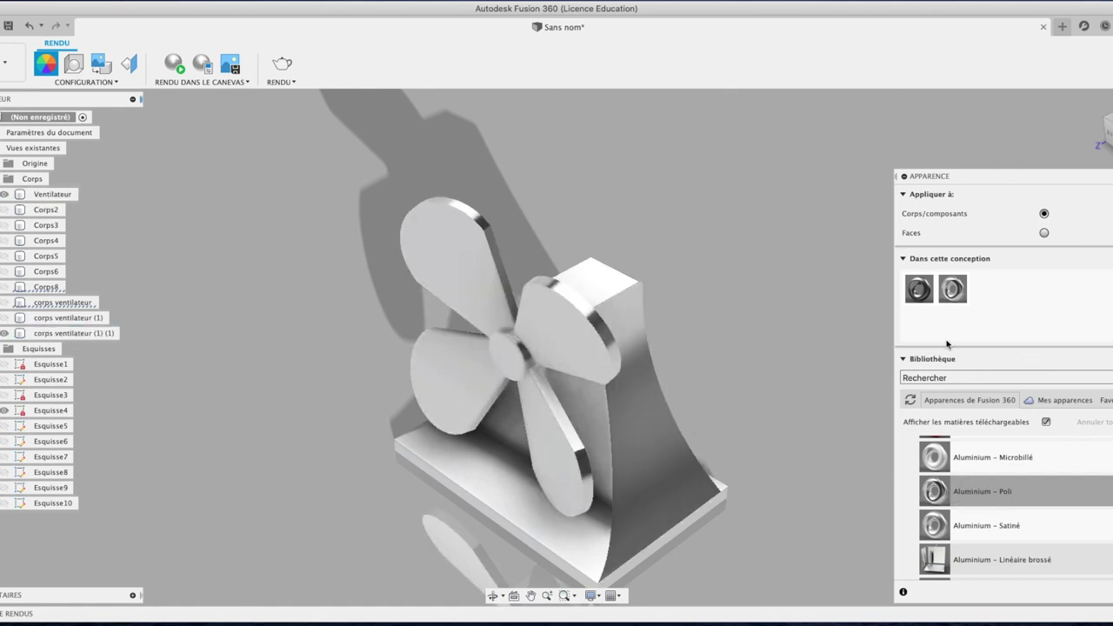
pyautogui.press('Escape')
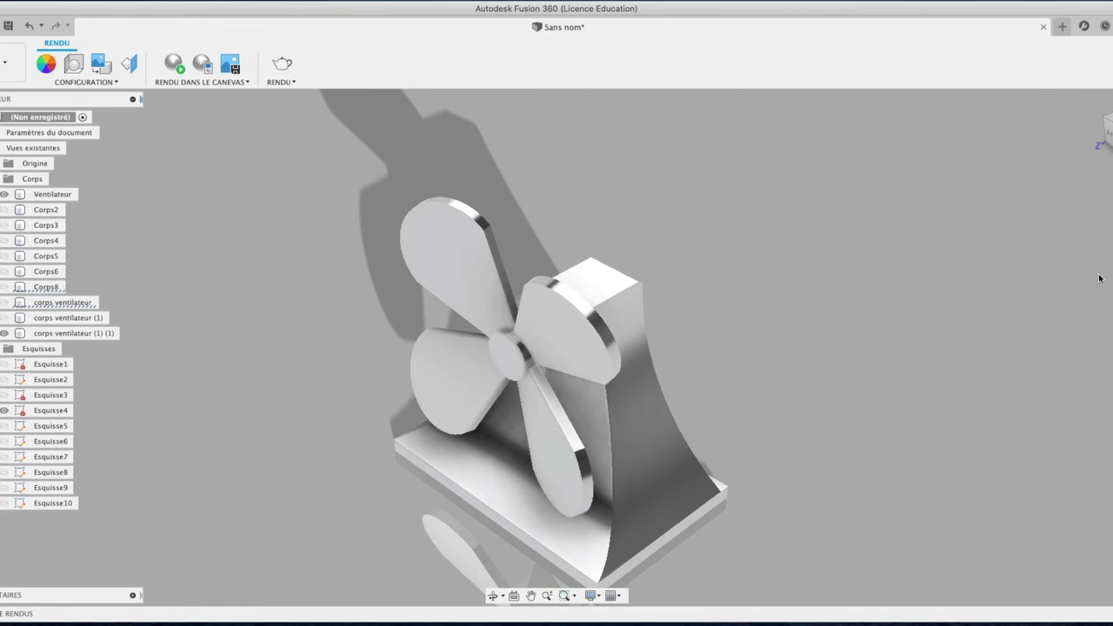
# View the fan from the side and return to the CONCEPTION workspace.
pyautogui.moveTo(557, 346)
pyautogui.keyDown('shift'); pyautogui.mouseDown(button='middle')
pyautogui.moveTo(1063, 111)
pyautogui.moveTo(1040, 114)
pyautogui.moveTo(1095, 131)
pyautogui.moveTo(444, 111)
pyautogui.mouseUp(button='middle'); pyautogui.keyUp('shift')
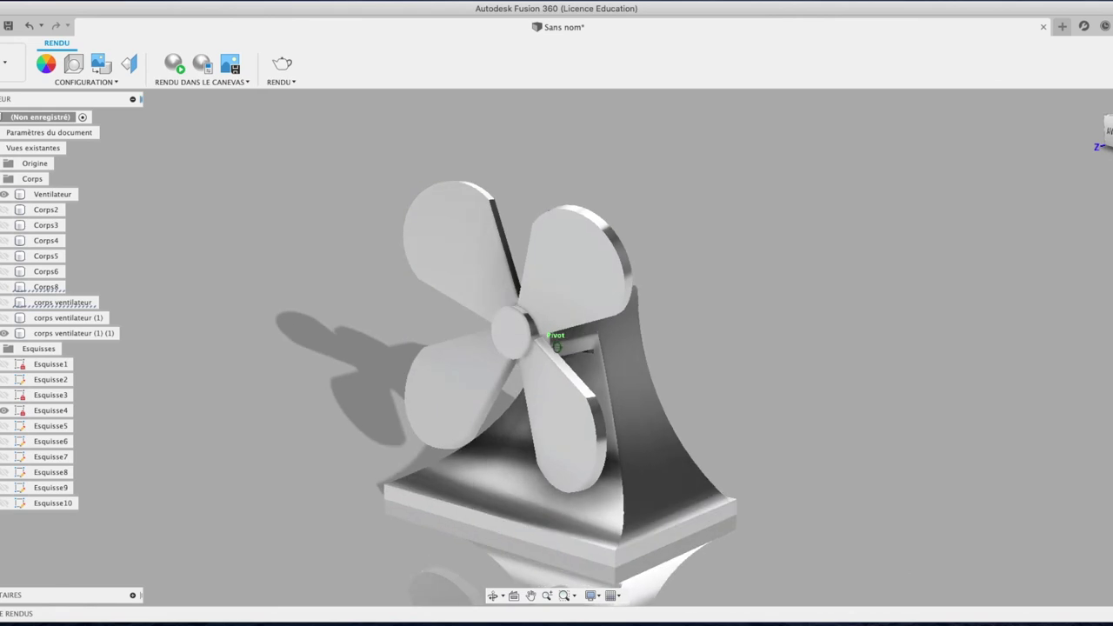
pyautogui.click(8, 62)
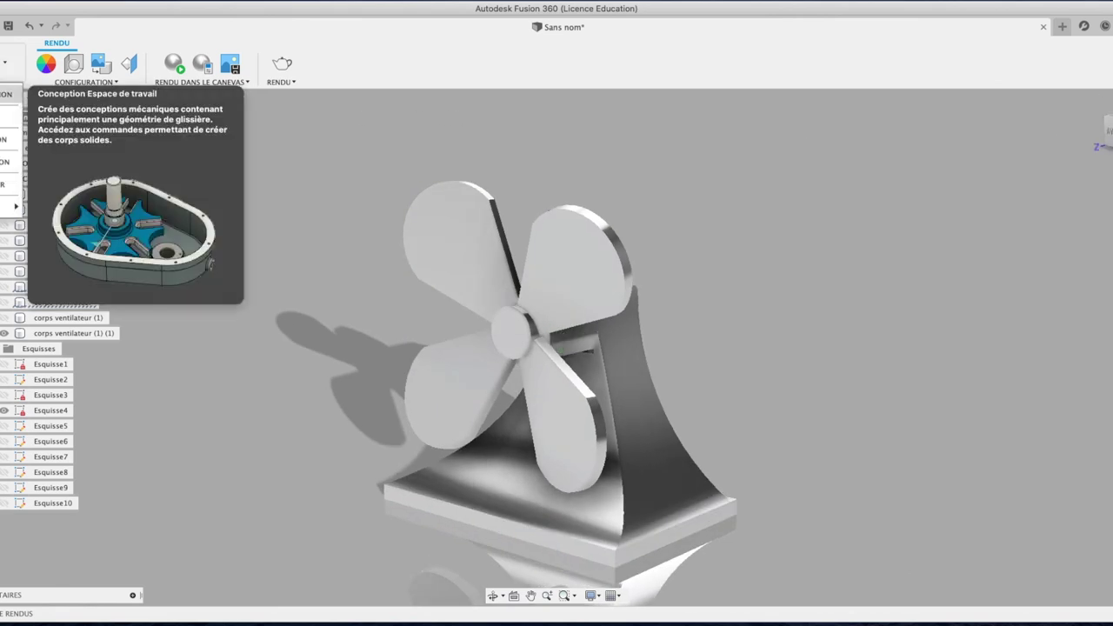
pyautogui.click(10, 92)
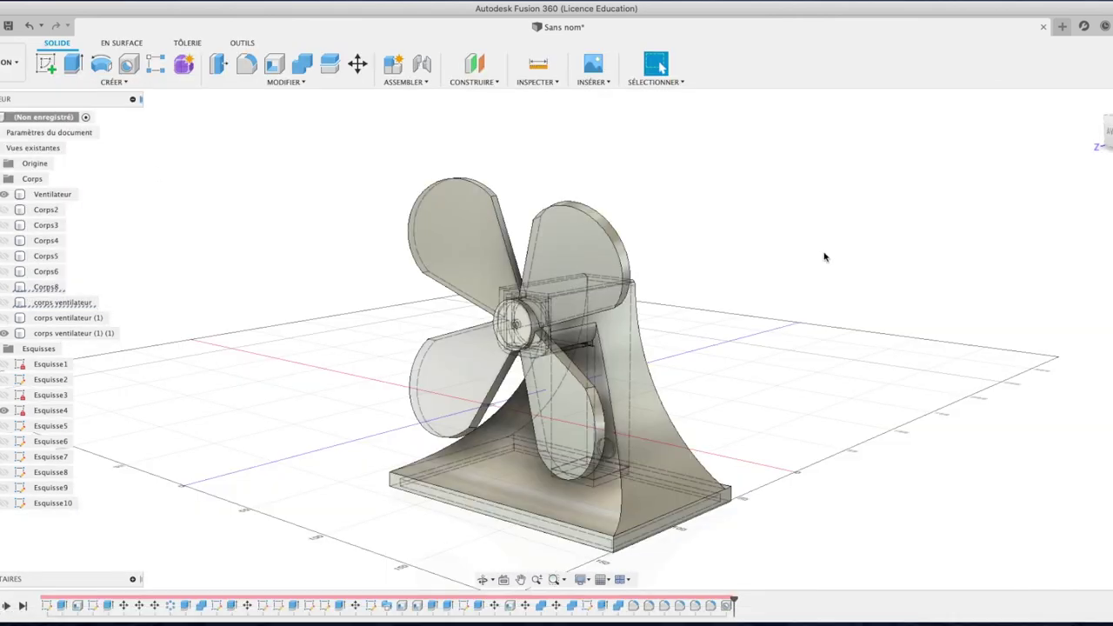